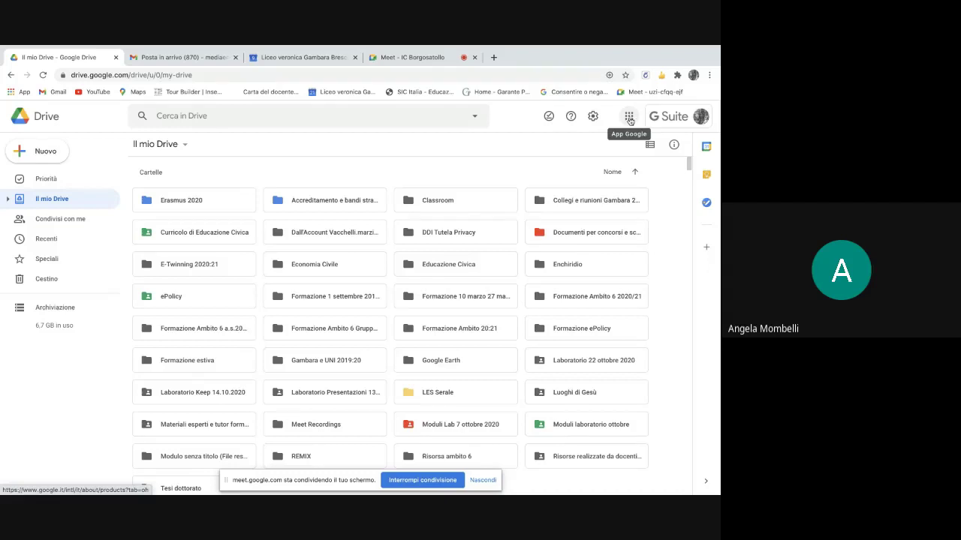
- Browse the Google apps launcher and the Workspace Marketplace, then close the Marketplace
left_click(629, 117)
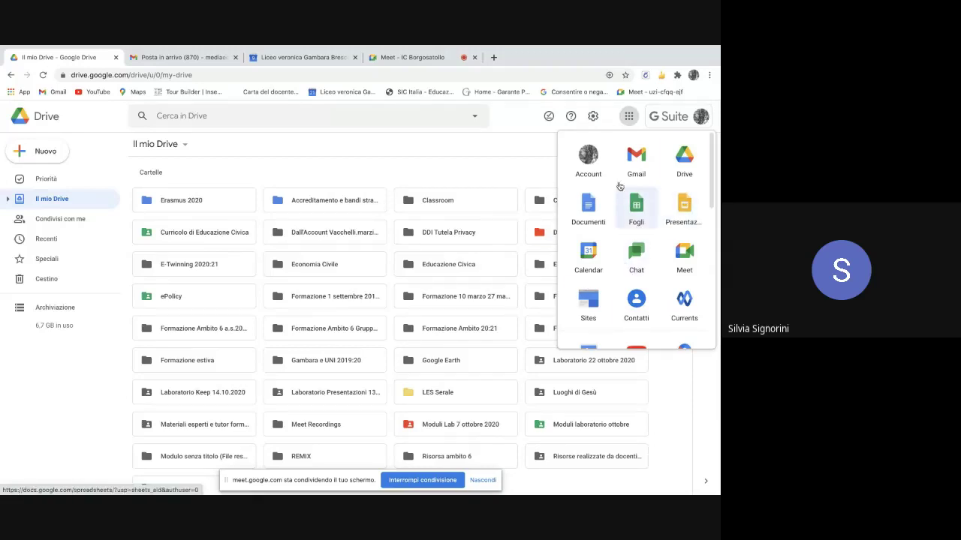
scroll(662, 198, "down", 1)
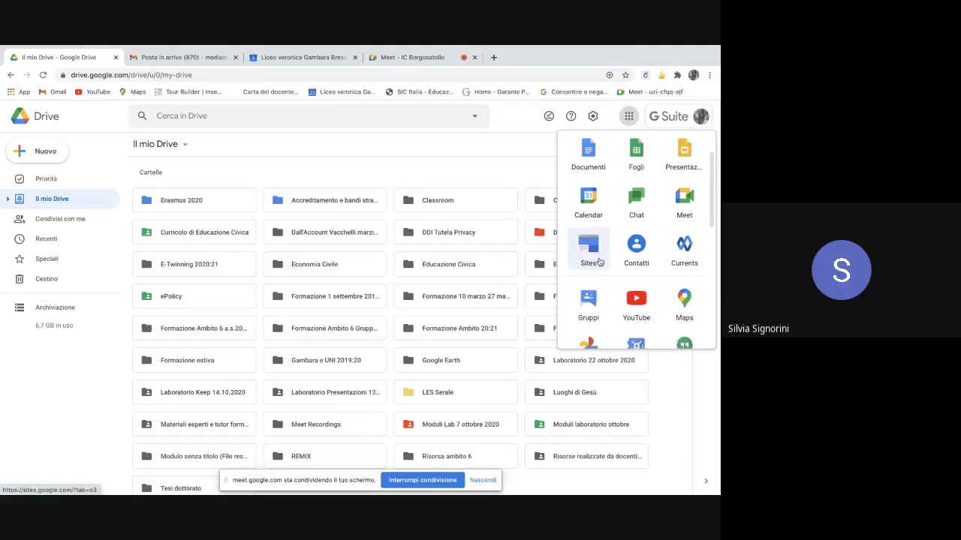
scroll(592, 259, "down", 1)
scroll(598, 307, "down", 2)
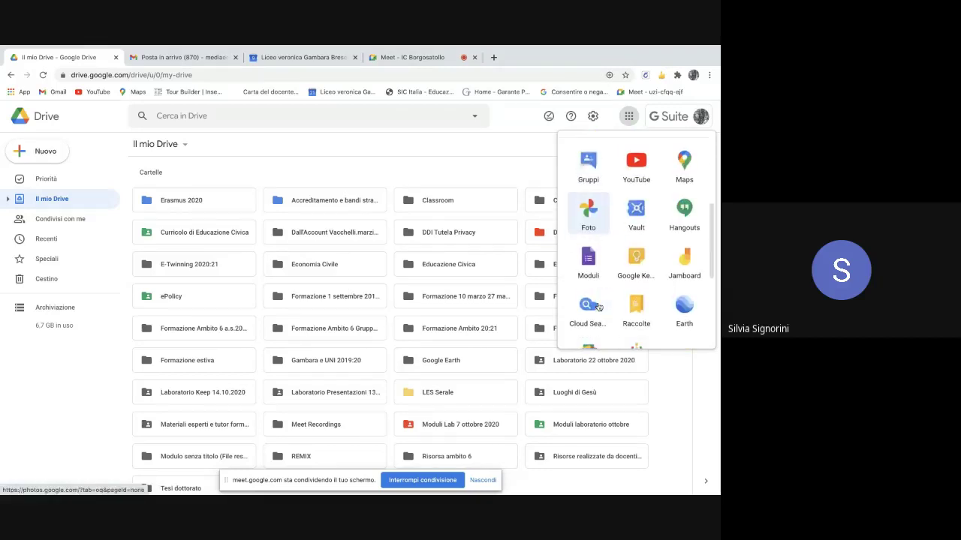
scroll(598, 307, "down", 3)
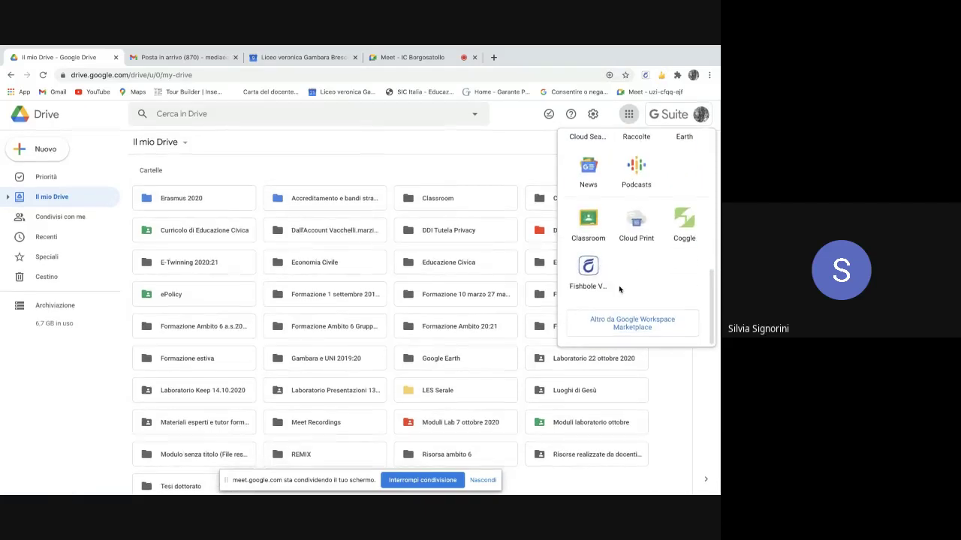
left_click(640, 333)
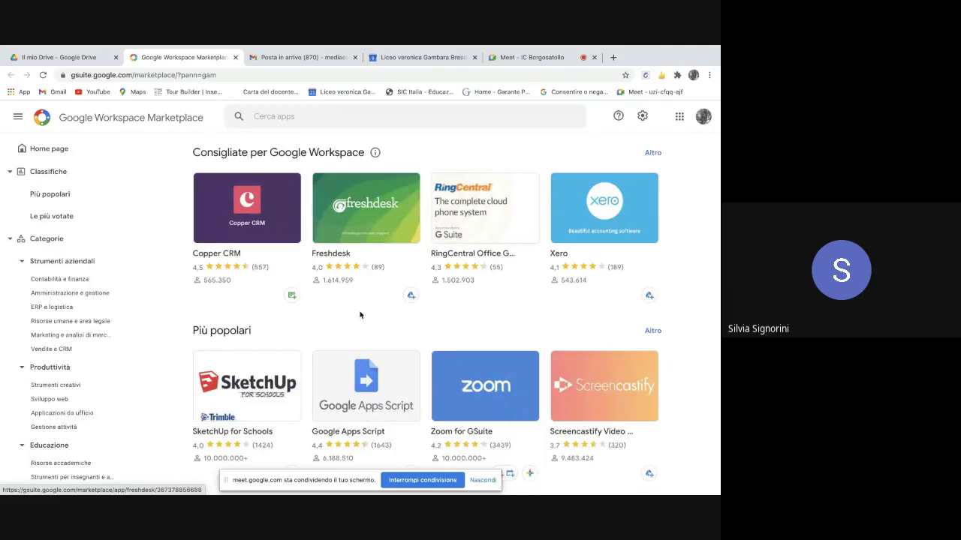
scroll(360, 316, "down", 3)
scroll(360, 315, "up", 3)
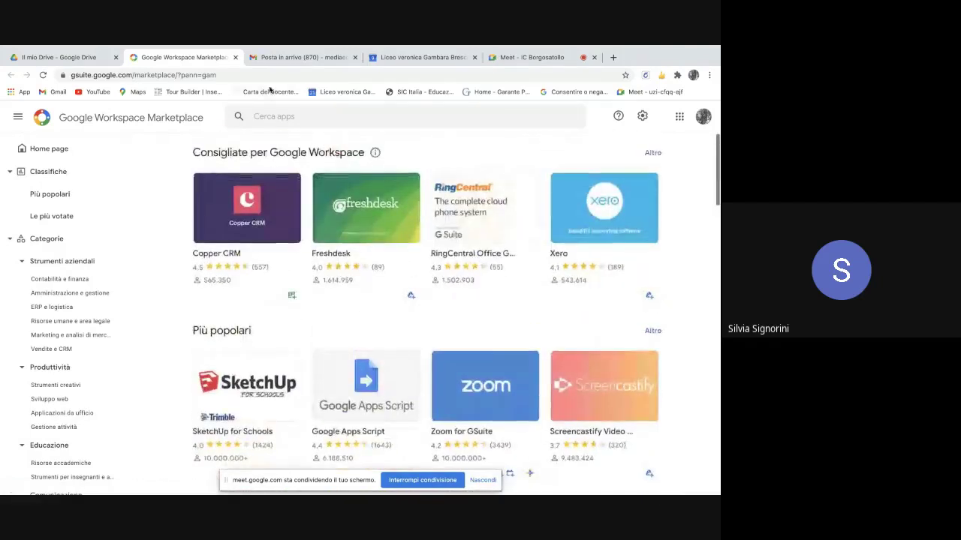
left_click(235, 57)
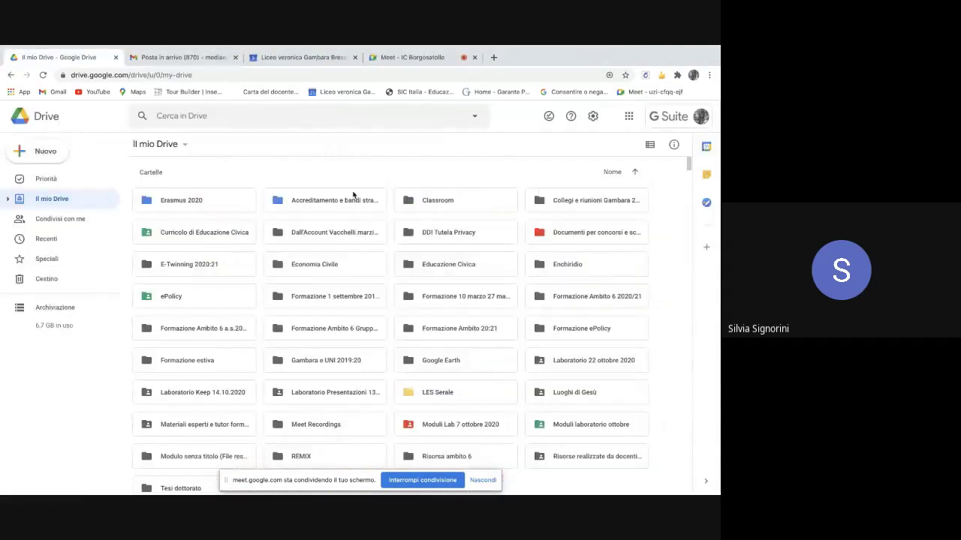
- Launch Google Forms (Moduli) from the Google apps launcher in Drive
left_click(628, 118)
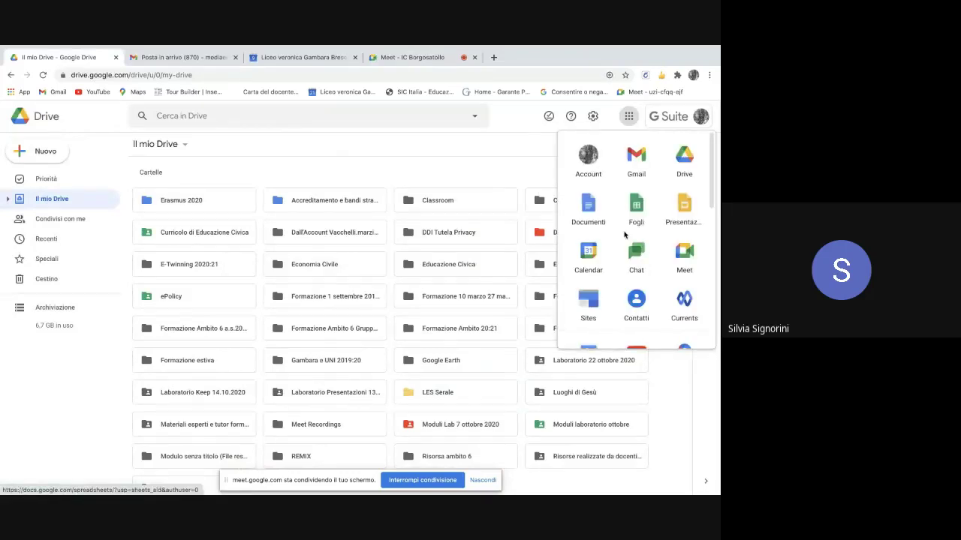
scroll(623, 235, "down", 1)
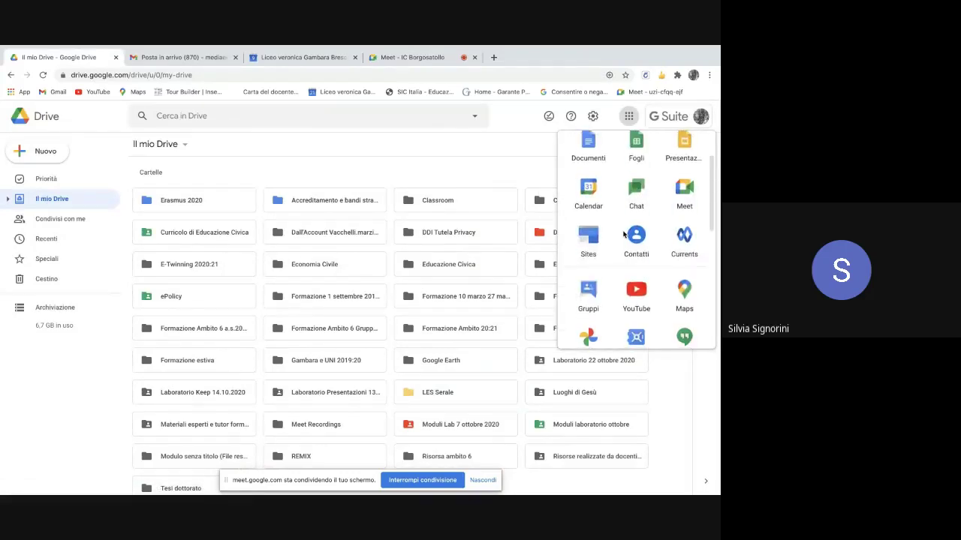
scroll(623, 235, "down", 2)
scroll(623, 235, "down", 1)
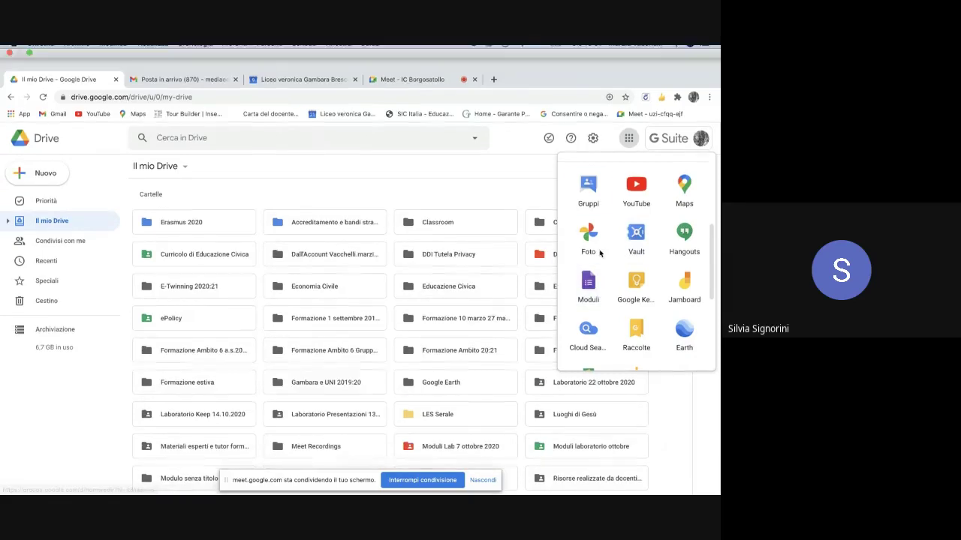
left_click(589, 267)
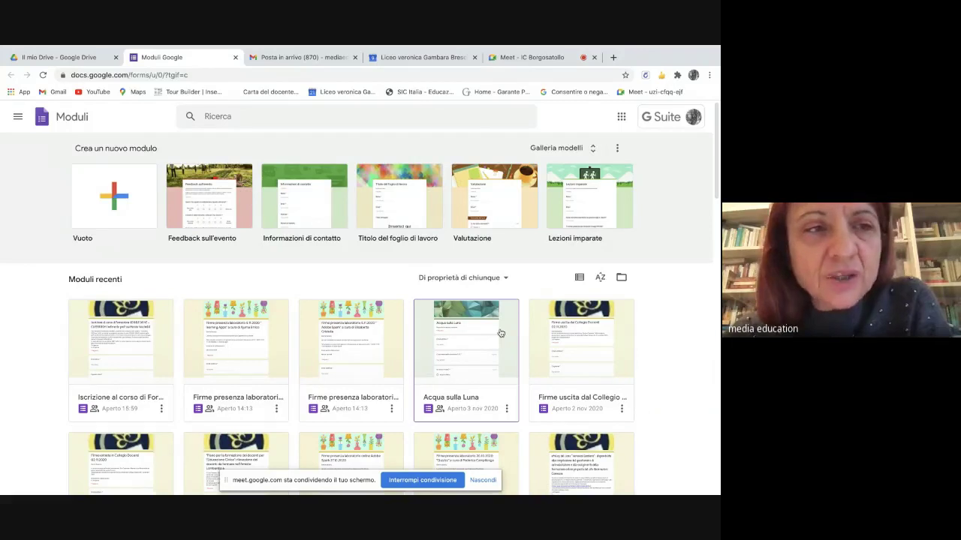
scroll(501, 332, "down", 5)
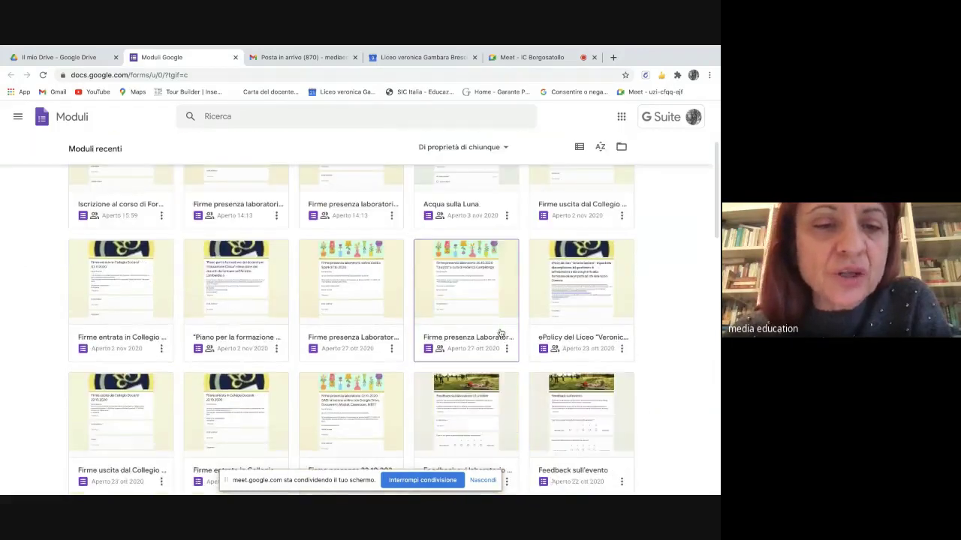
scroll(501, 333, "down", 10)
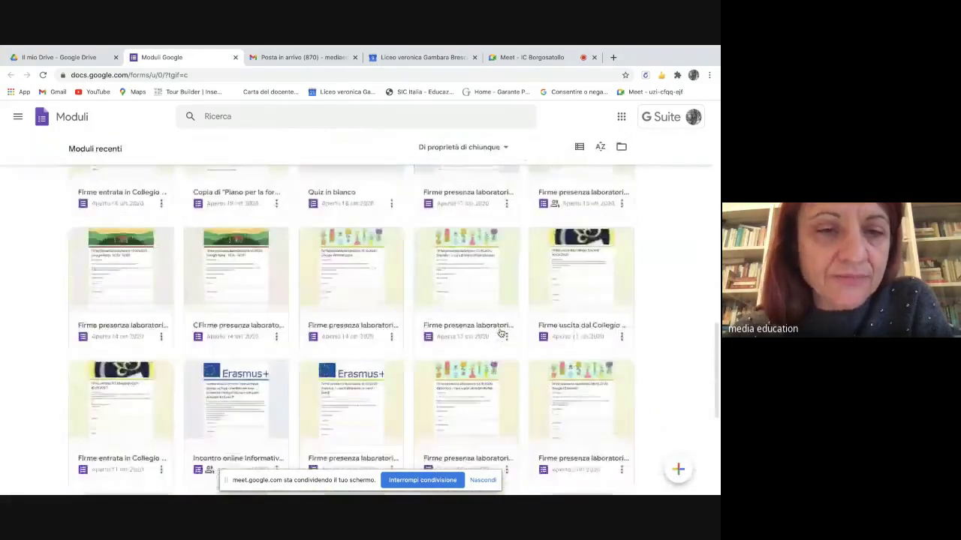
scroll(501, 332, "down", 3)
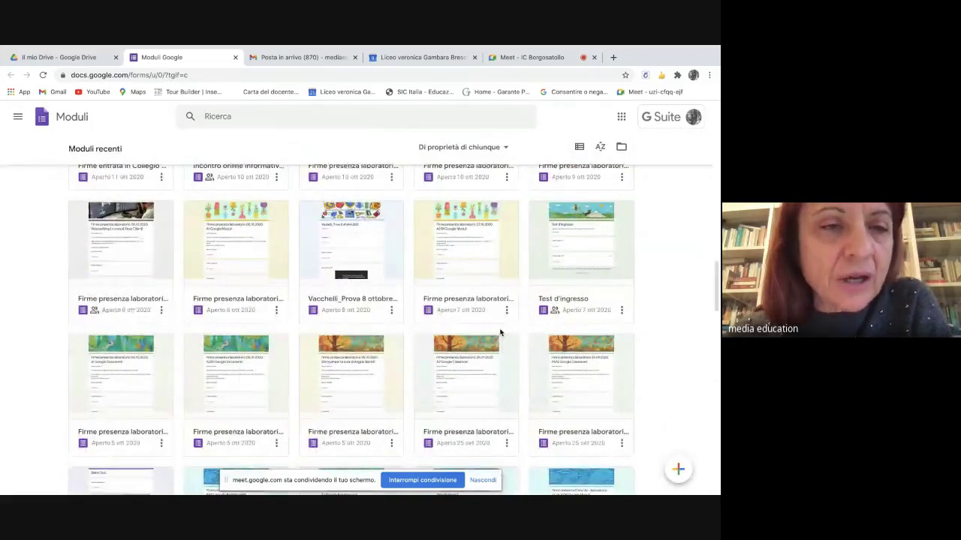
scroll(500, 333, "up", 8)
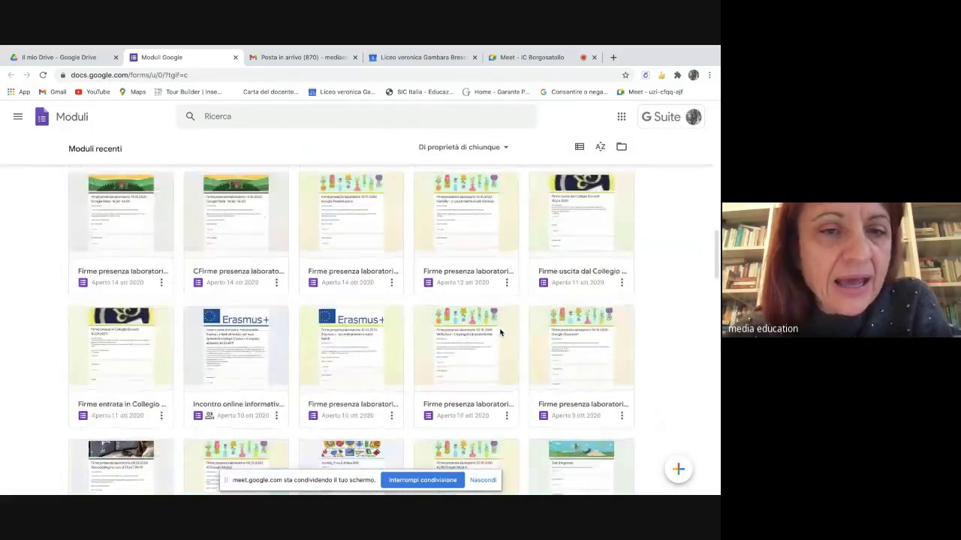
scroll(501, 332, "up", 5)
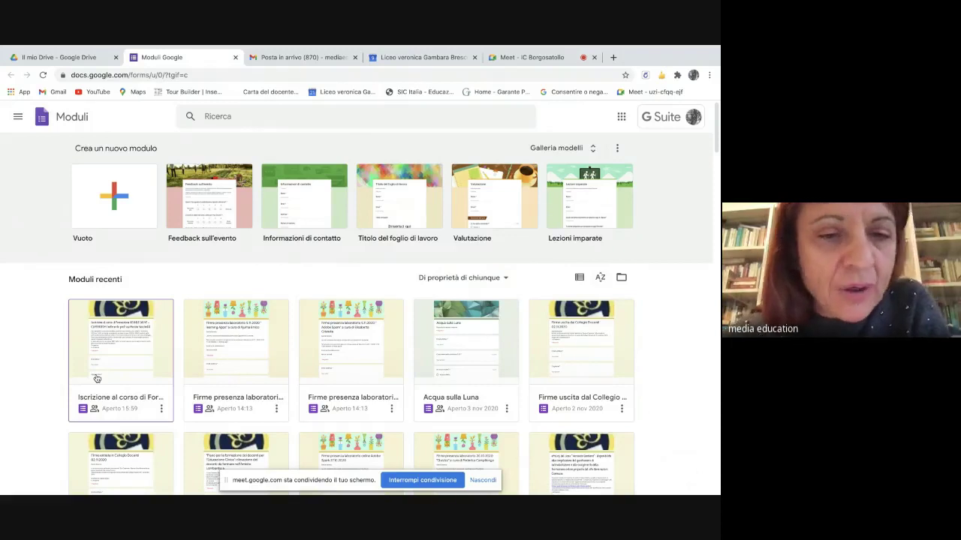
- Create a new form from the Vuoto blank template
scroll(491, 405, "down", 3)
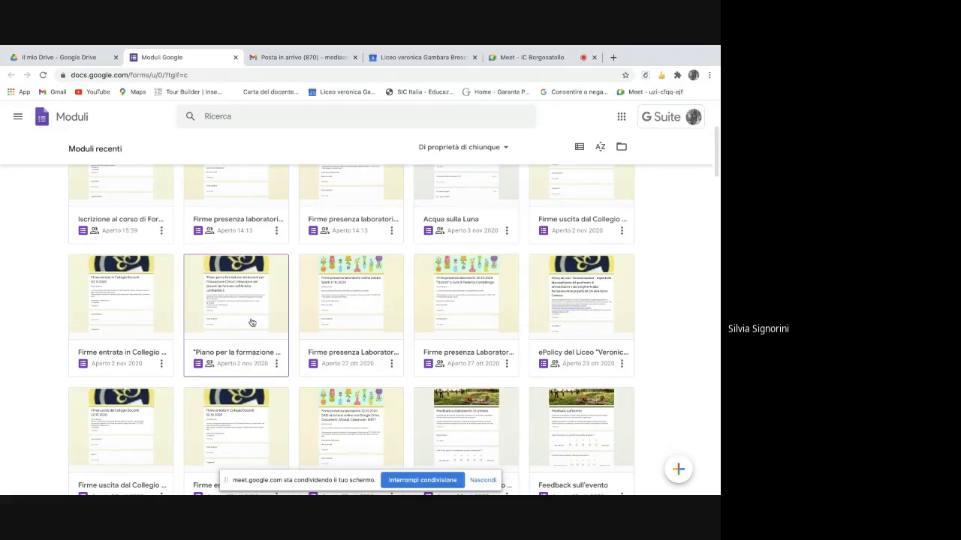
scroll(252, 323, "up", 2)
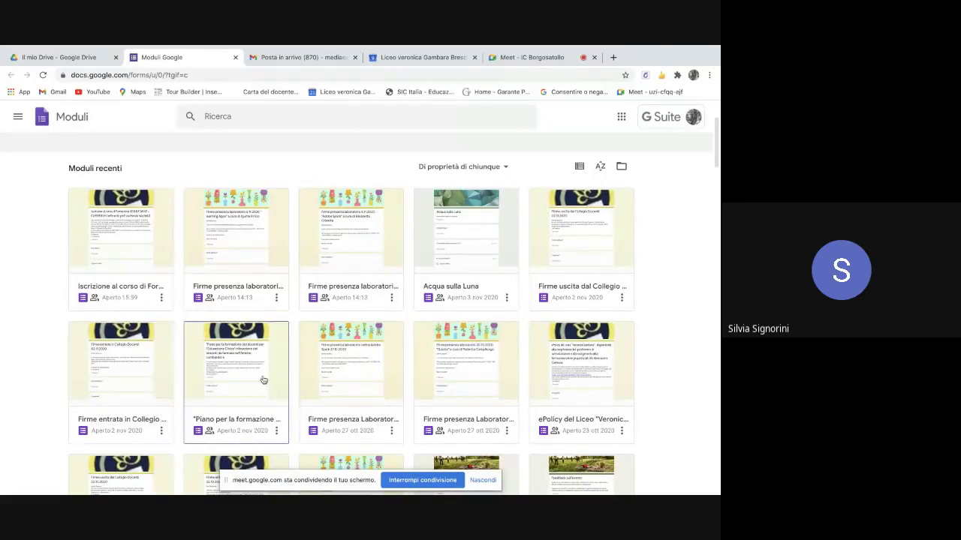
scroll(208, 252, "up", 3)
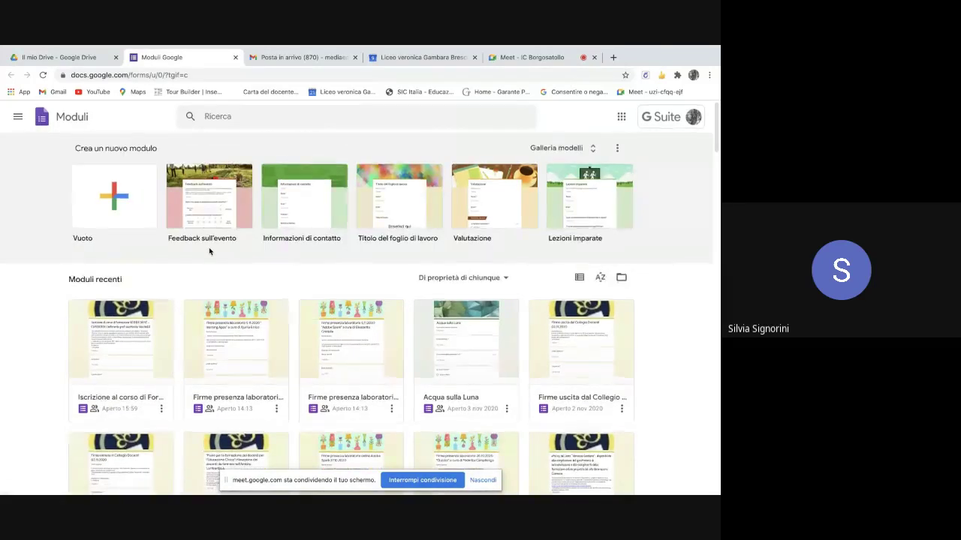
left_click(124, 203)
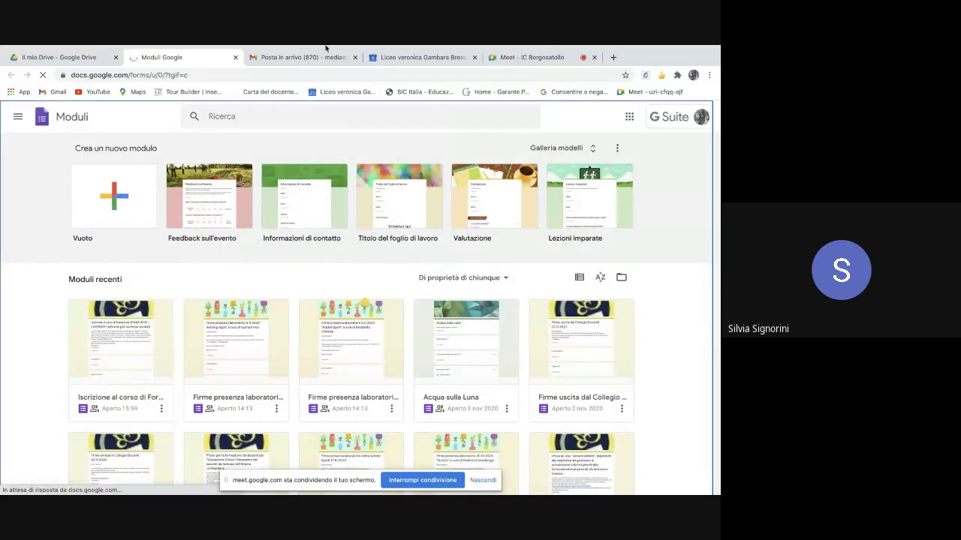
- Admit the three waiting participants into the Meet call, then return to the untitled form
left_click(511, 58)
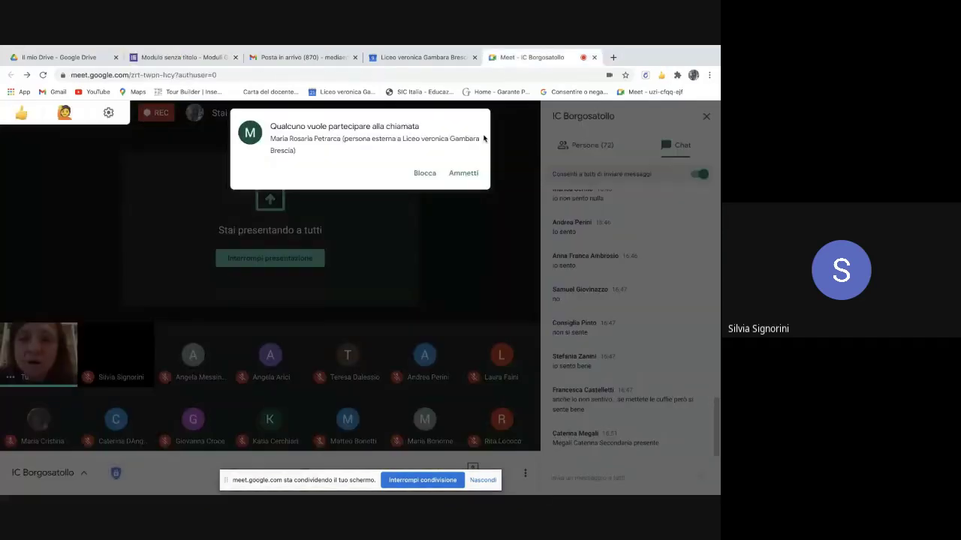
left_click(458, 172)
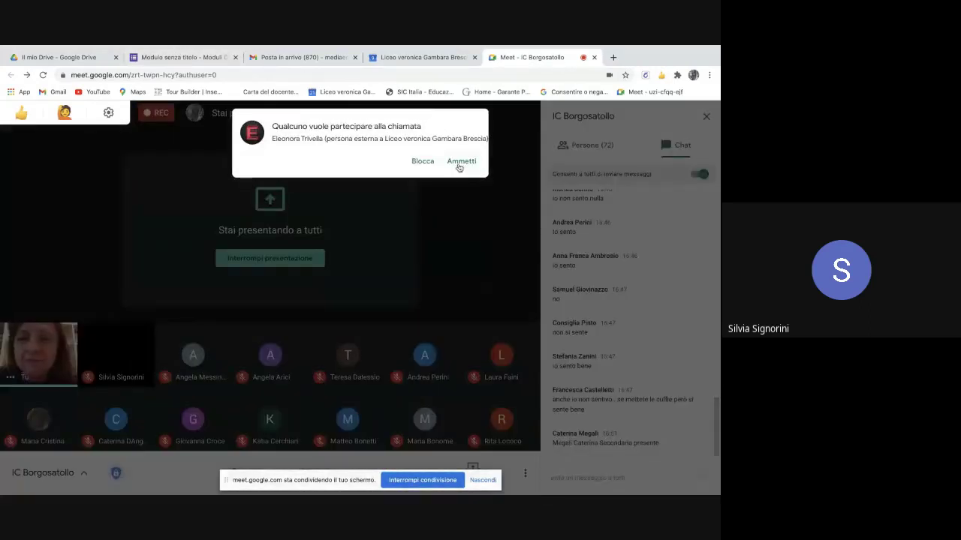
left_click(459, 162)
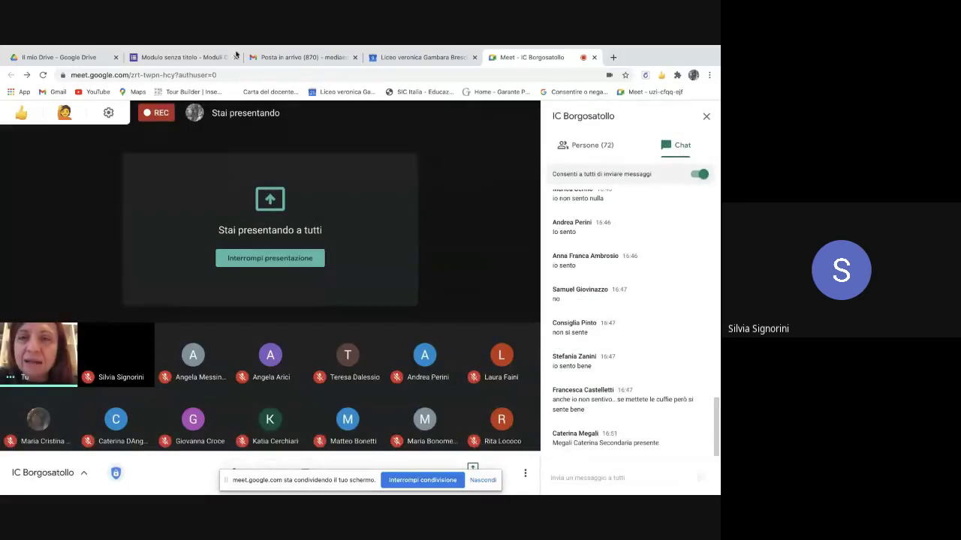
left_click(170, 60)
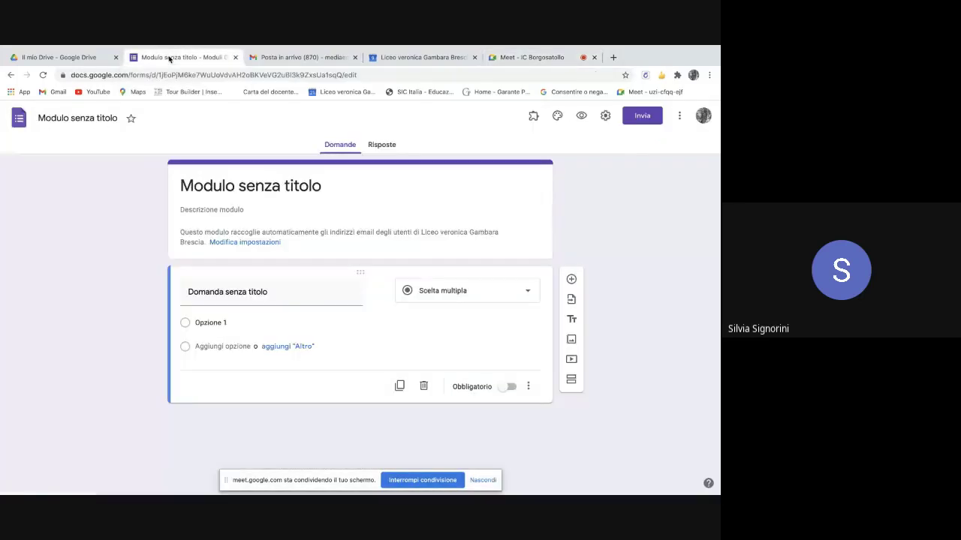
left_click(515, 60)
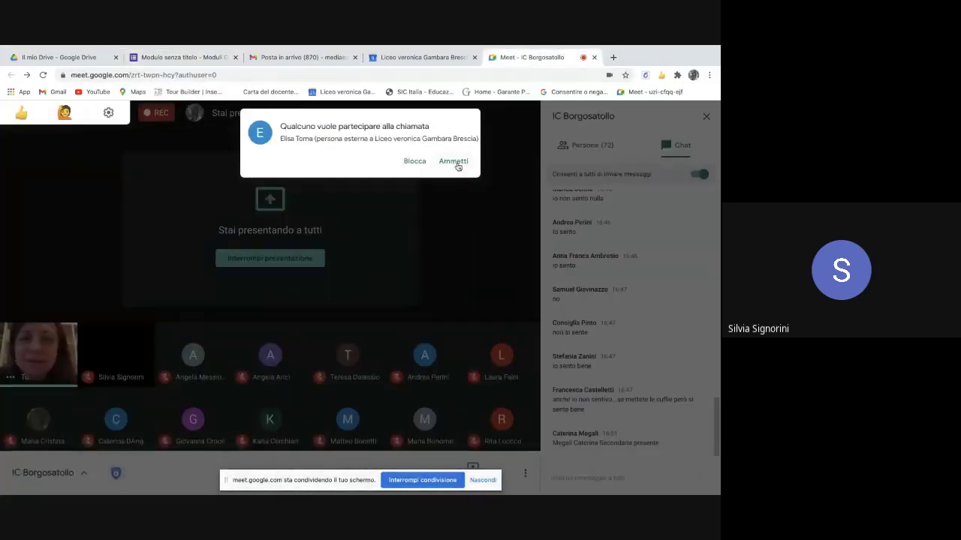
left_click(455, 160)
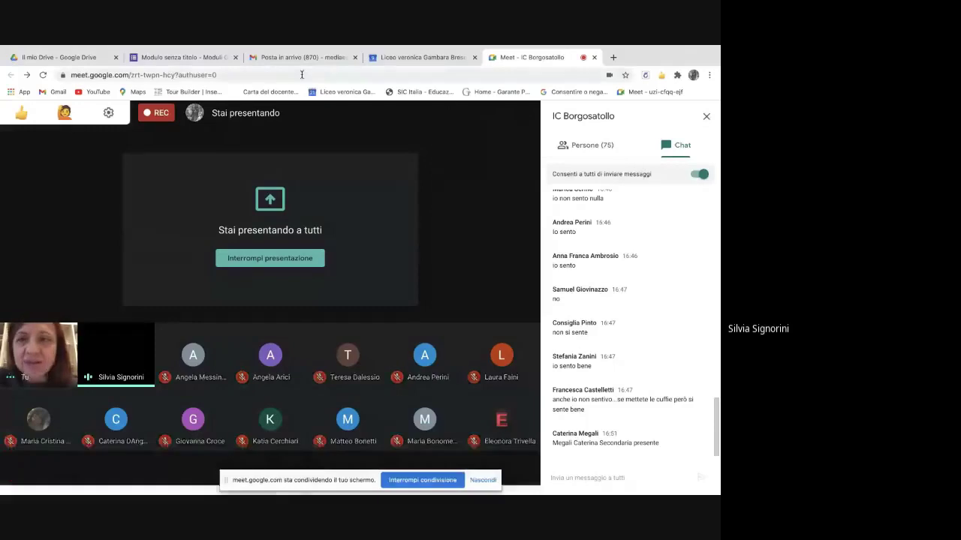
left_click(180, 57)
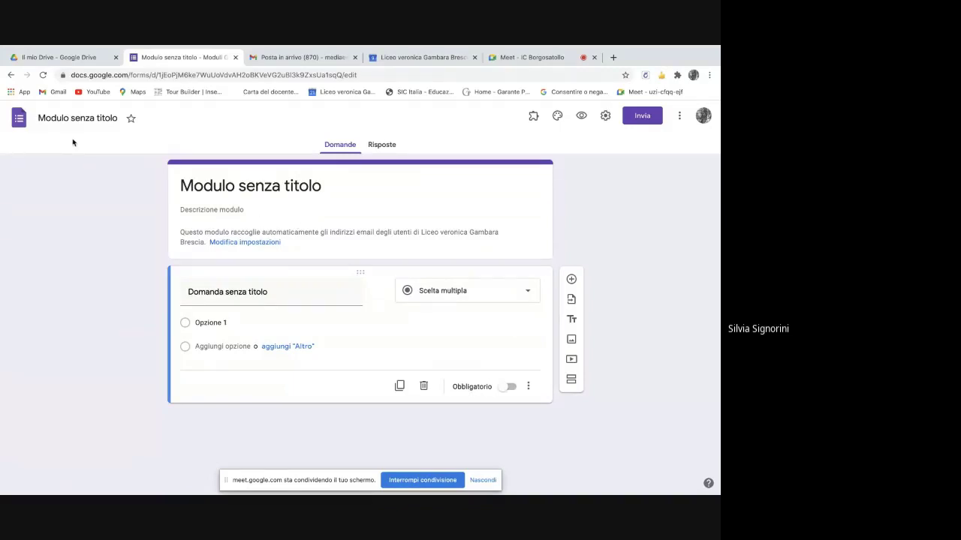
- Title the form 'Prova 5 novembre IC Borgosatollo' and apply it as the file name
left_click(296, 186)
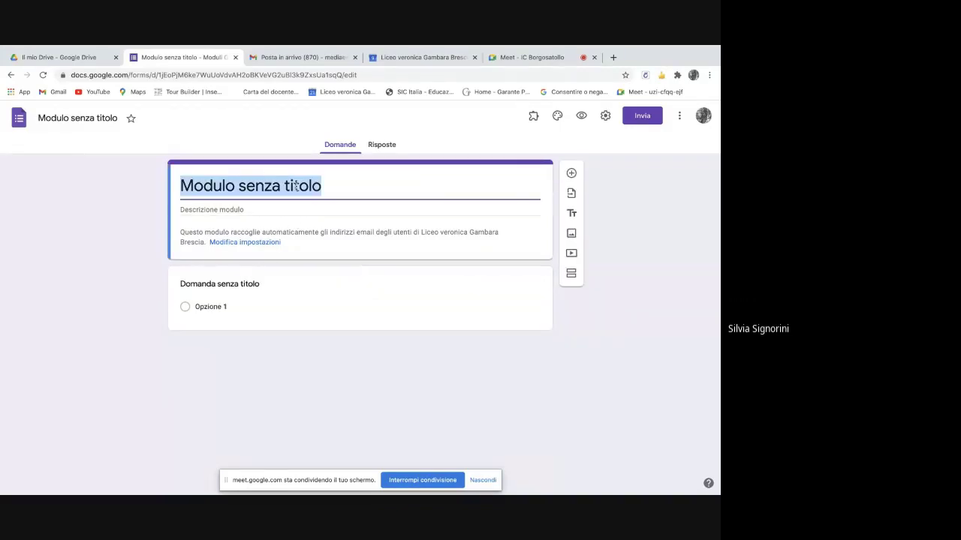
key("BackSpace")
type("P")
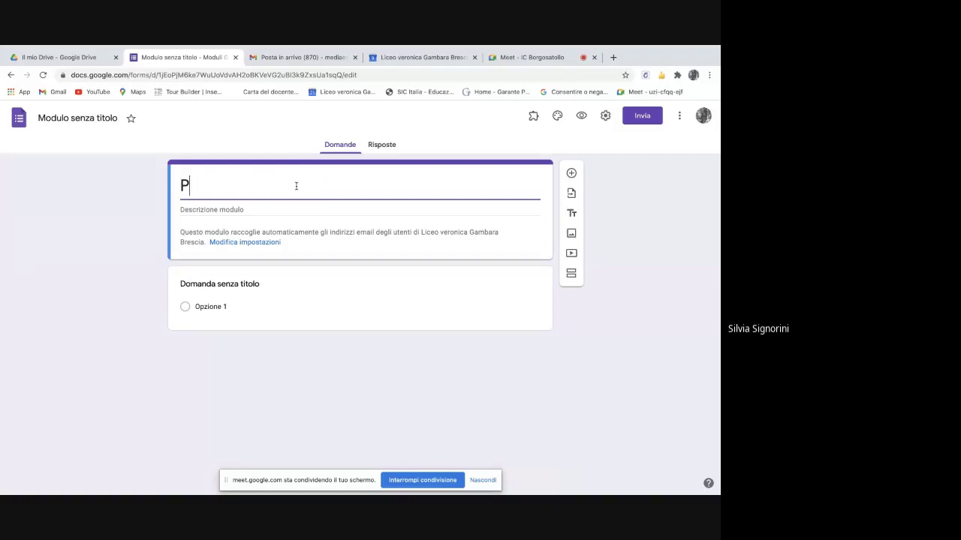
type("rova 5")
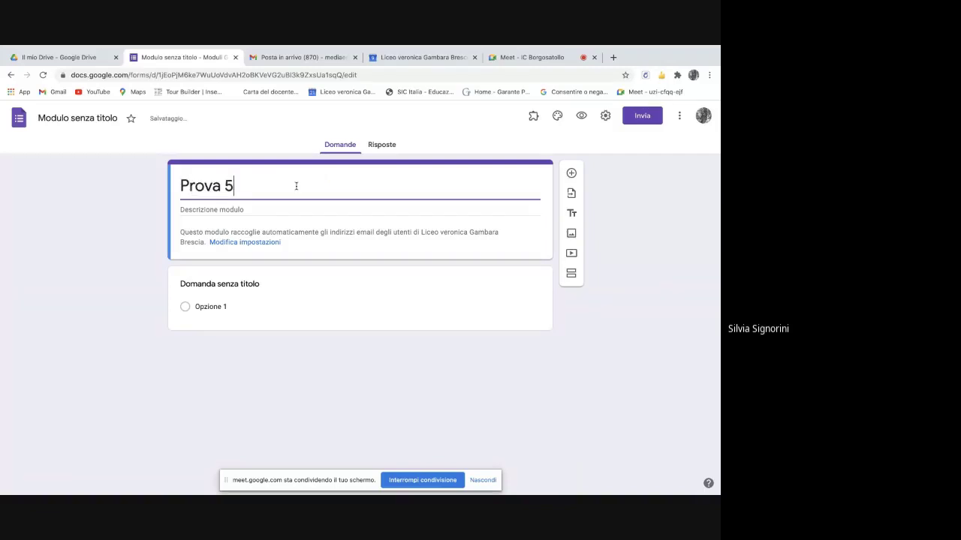
type(" novembre")
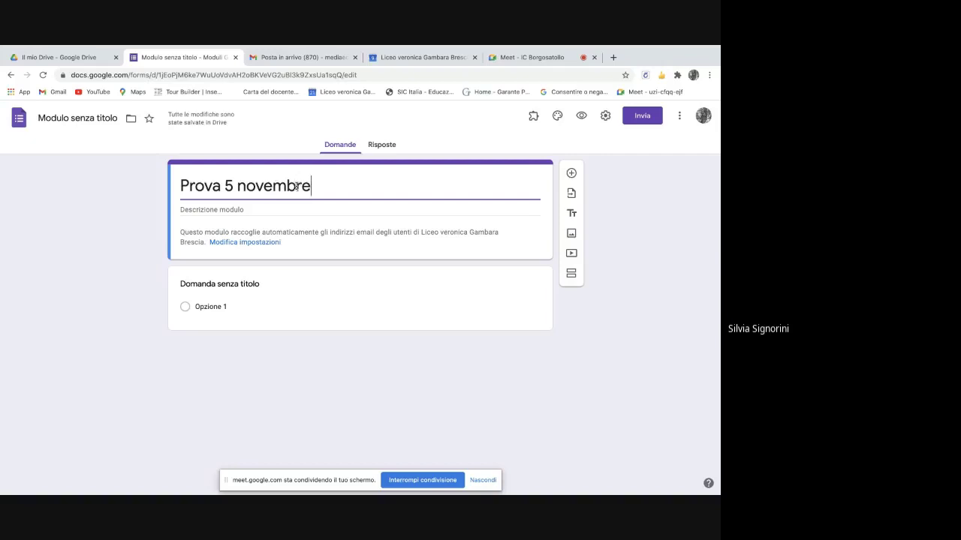
type(" IC ")
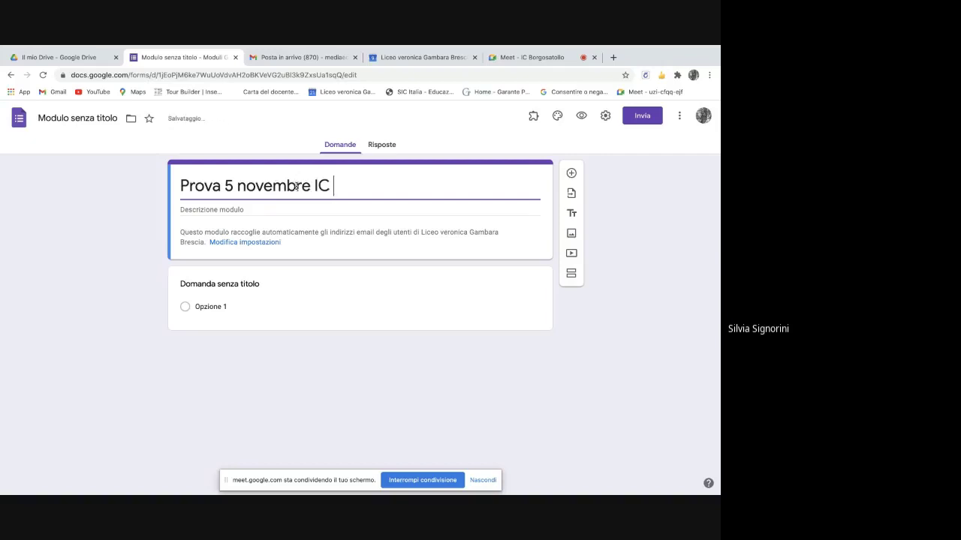
type("Borgos")
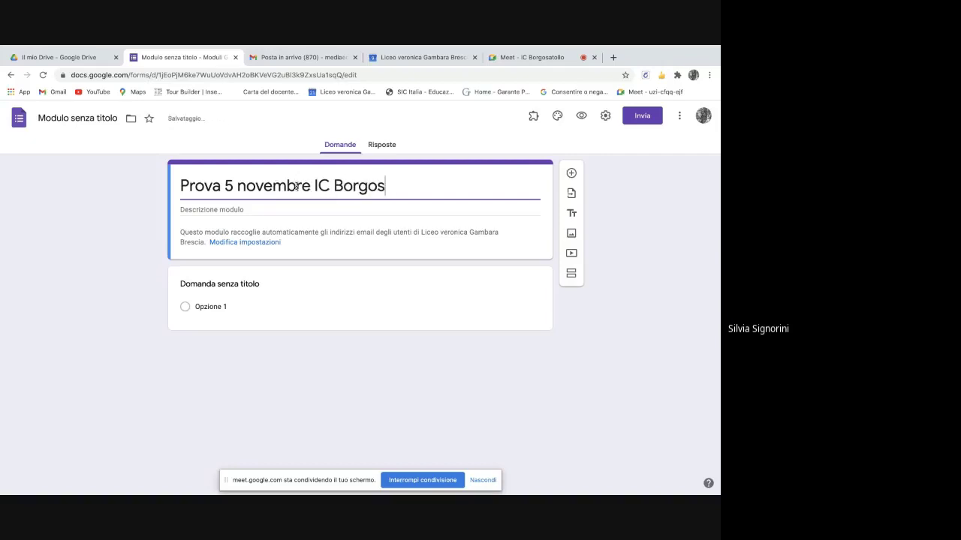
type("atollo")
left_click_drag(38, 118, 103, 118)
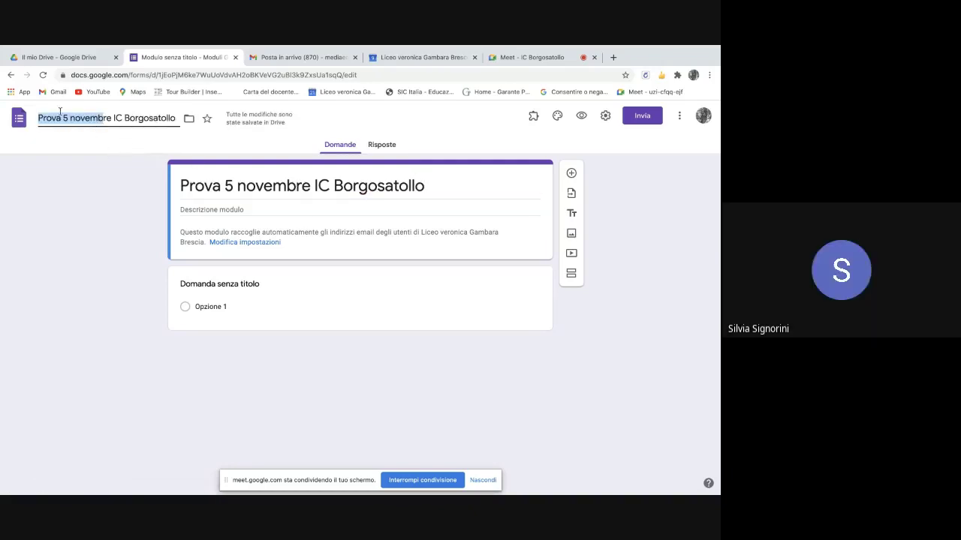
left_click(102, 138)
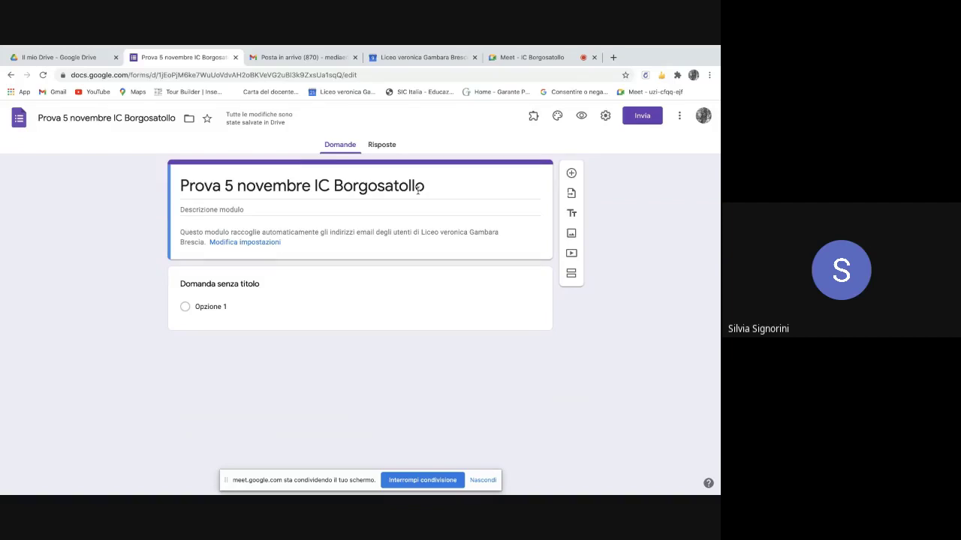
- Open the theme header image picker, browse its categories, and switch to the upload option
left_click(556, 118)
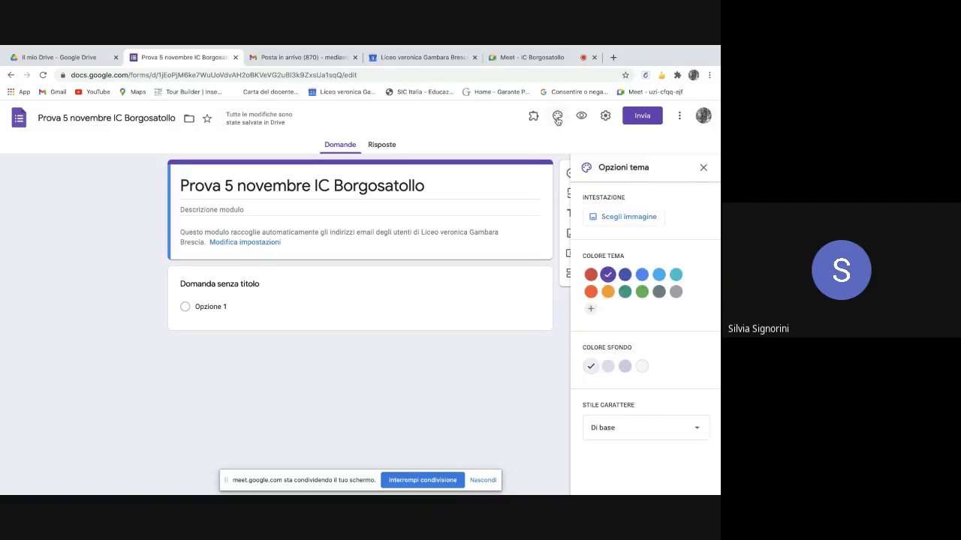
left_click(633, 222)
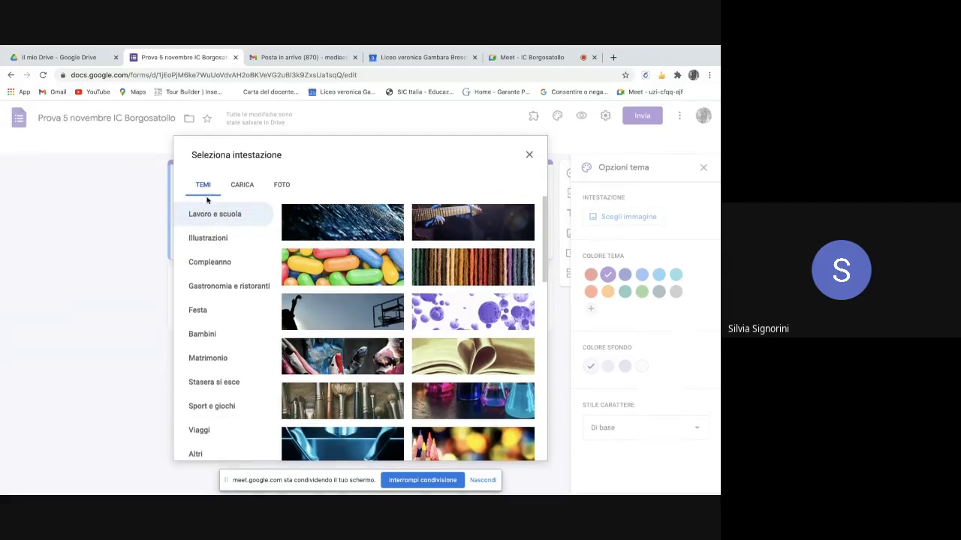
left_click(215, 238)
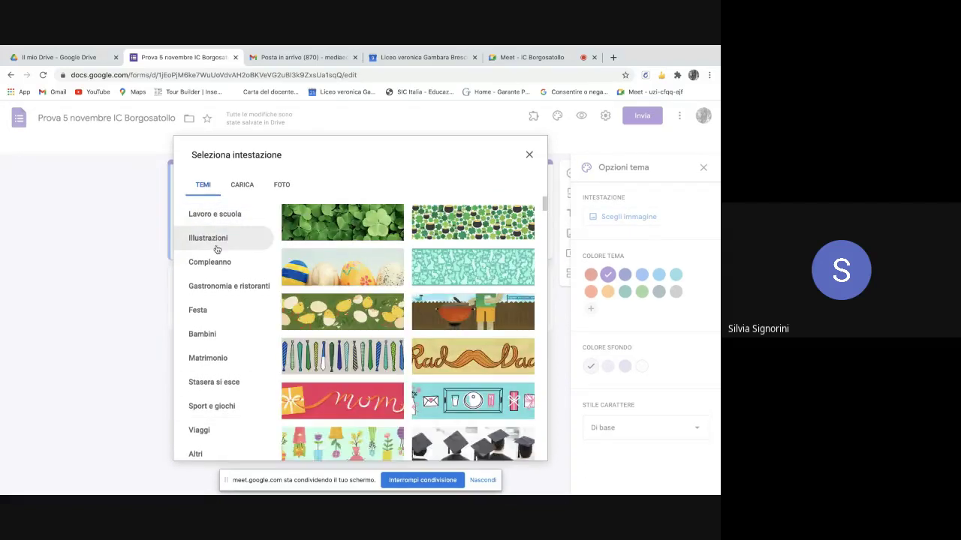
left_click(228, 286)
left_click(212, 312)
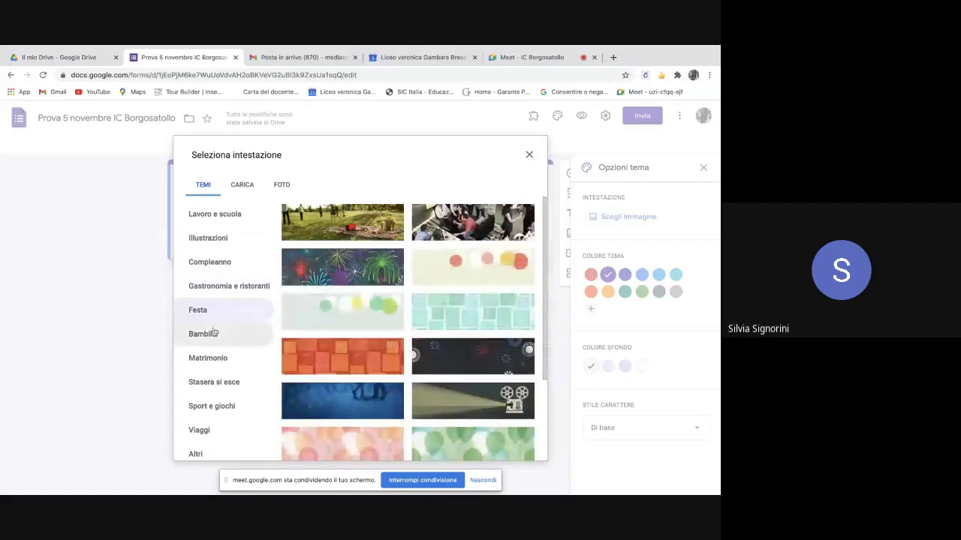
left_click(214, 333)
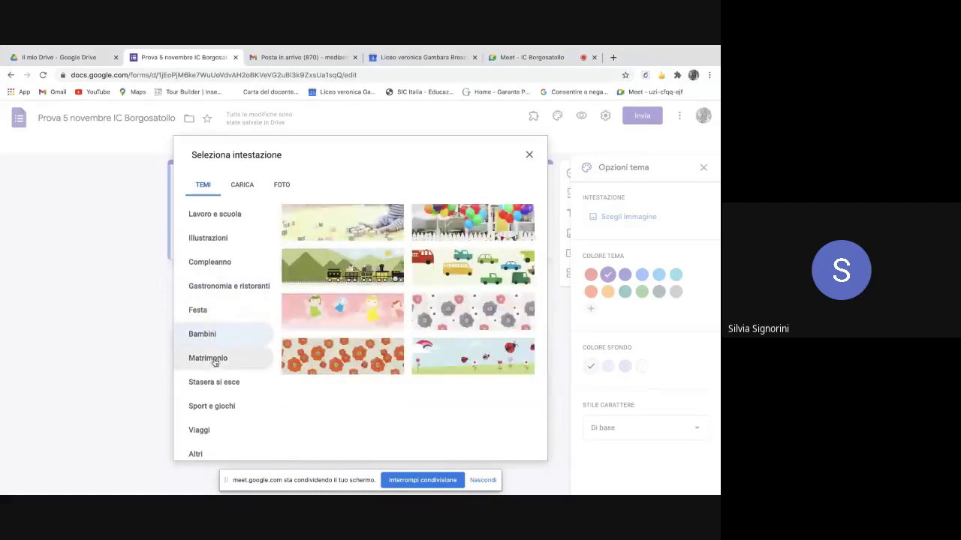
left_click(214, 361)
left_click(243, 188)
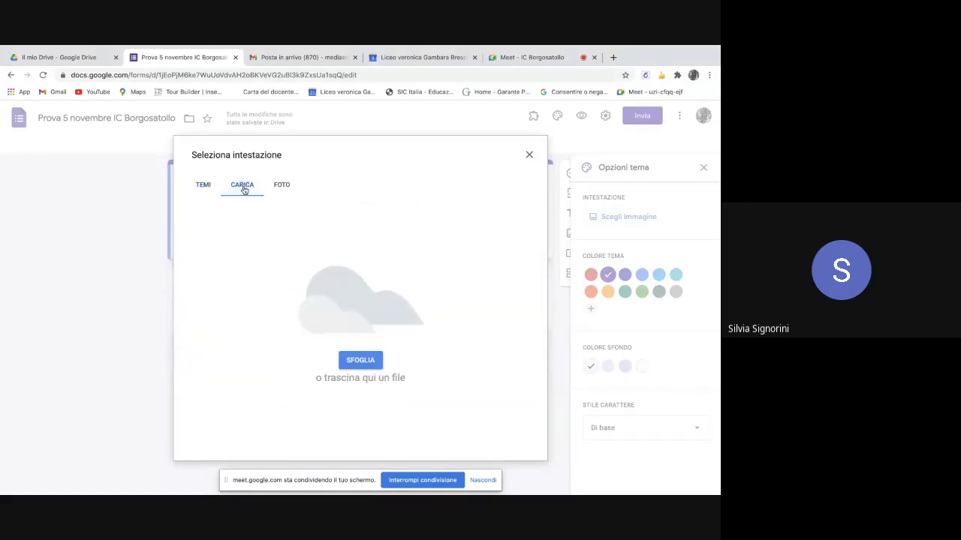
- Set the Google Meet photo from the Foto library as the form's header image
left_click(367, 362)
scroll(197, 182, "down", 5)
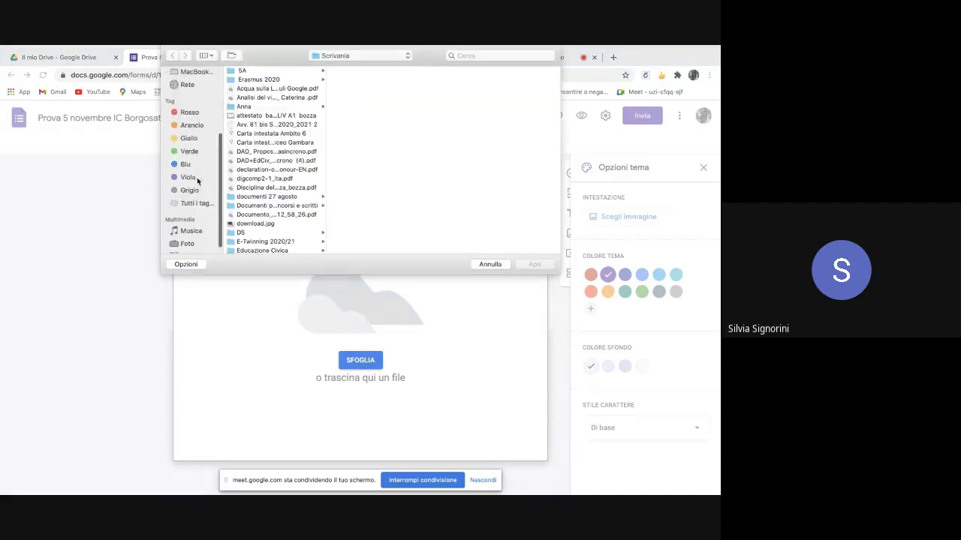
left_click(187, 234)
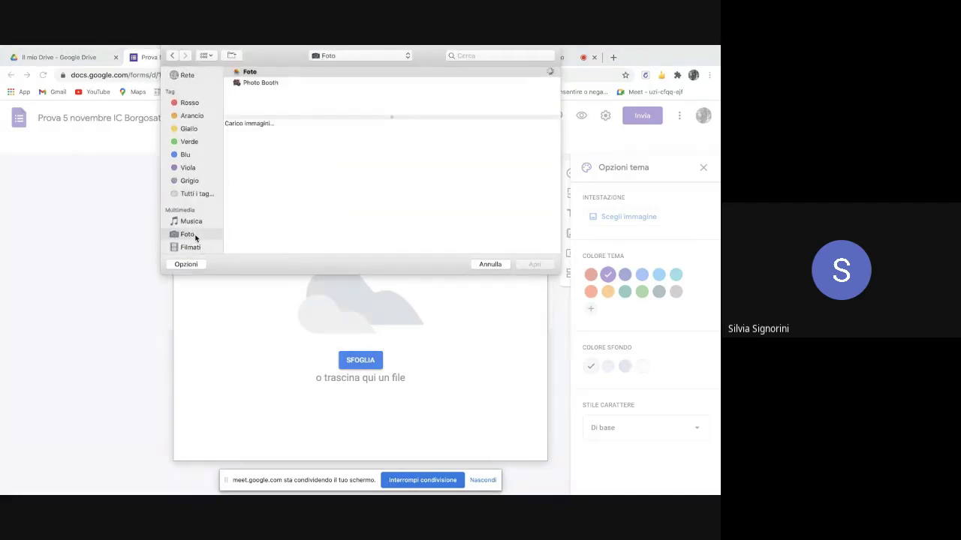
scroll(214, 113, "up", 5)
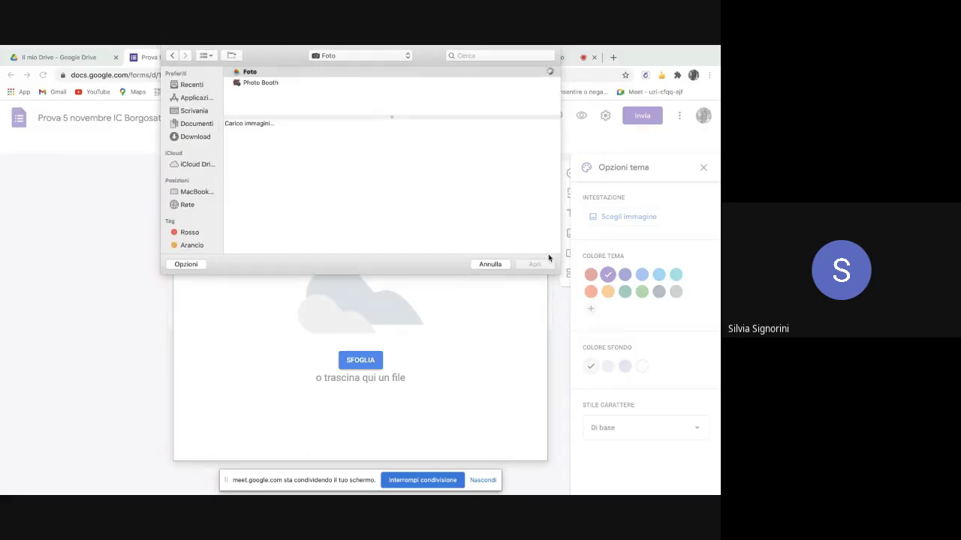
left_click(492, 269)
left_click(276, 189)
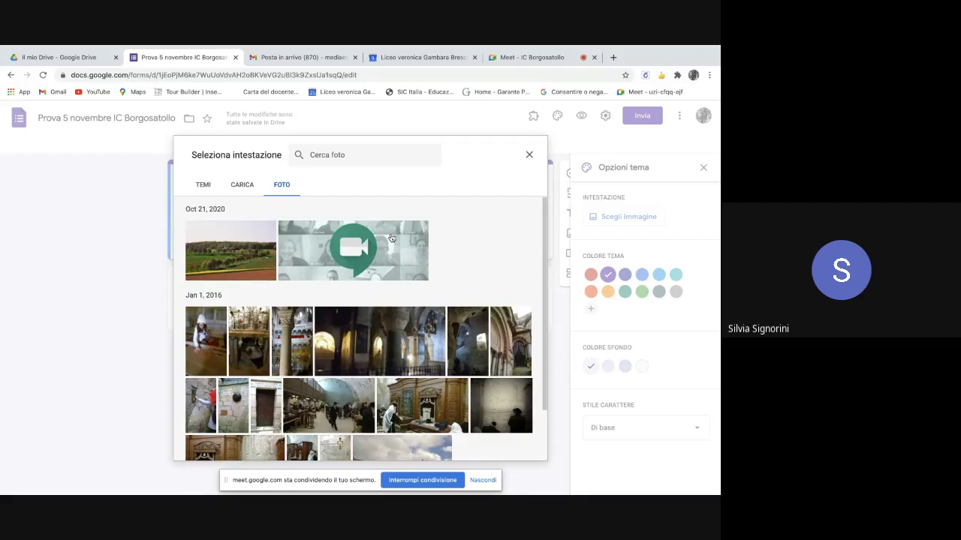
left_click(353, 258)
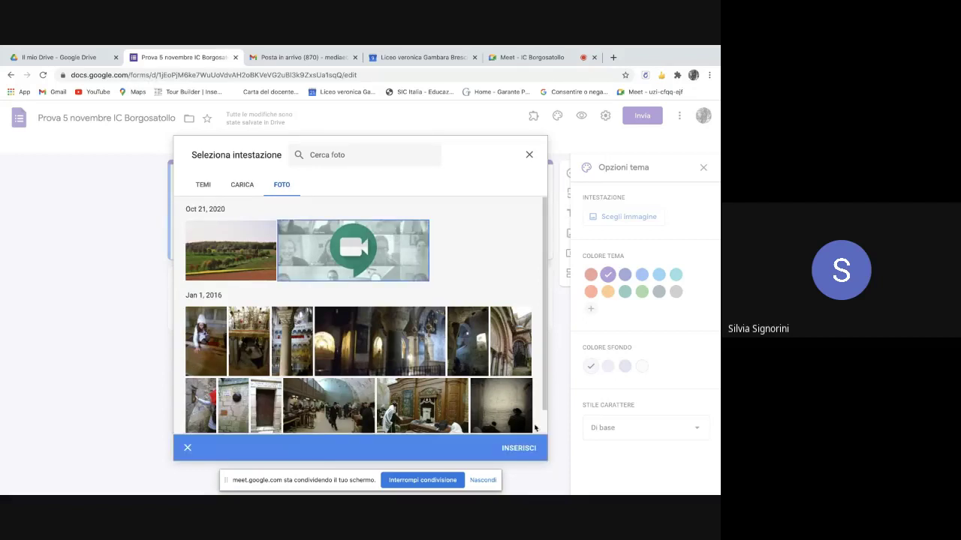
left_click(520, 451)
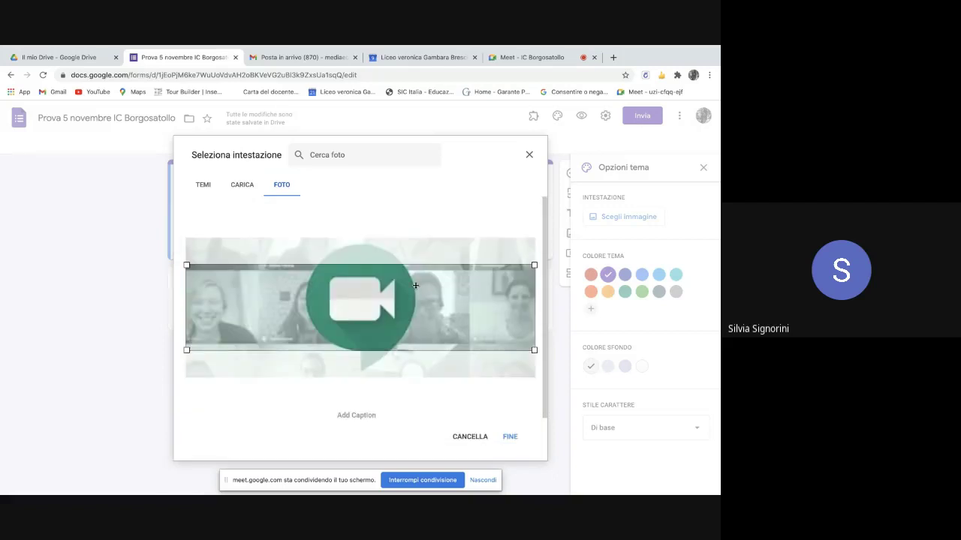
left_click(510, 437)
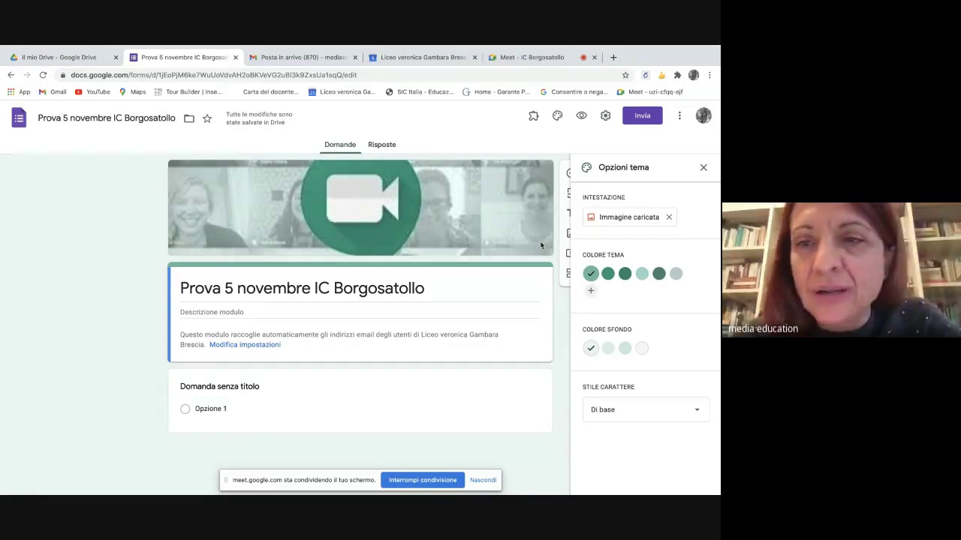
- Switch the theme to the darker green colour and the Giocoso font style
left_click(608, 275)
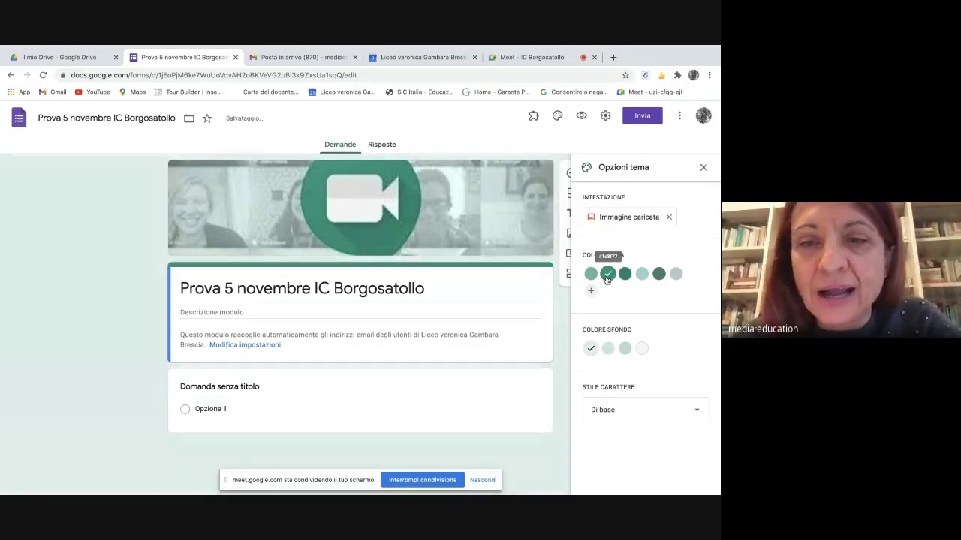
left_click(625, 276)
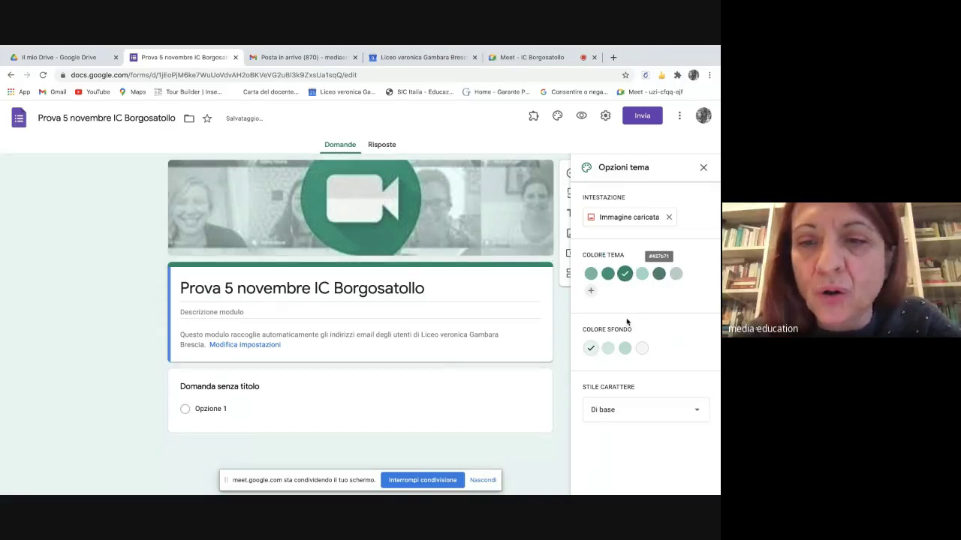
left_click(698, 414)
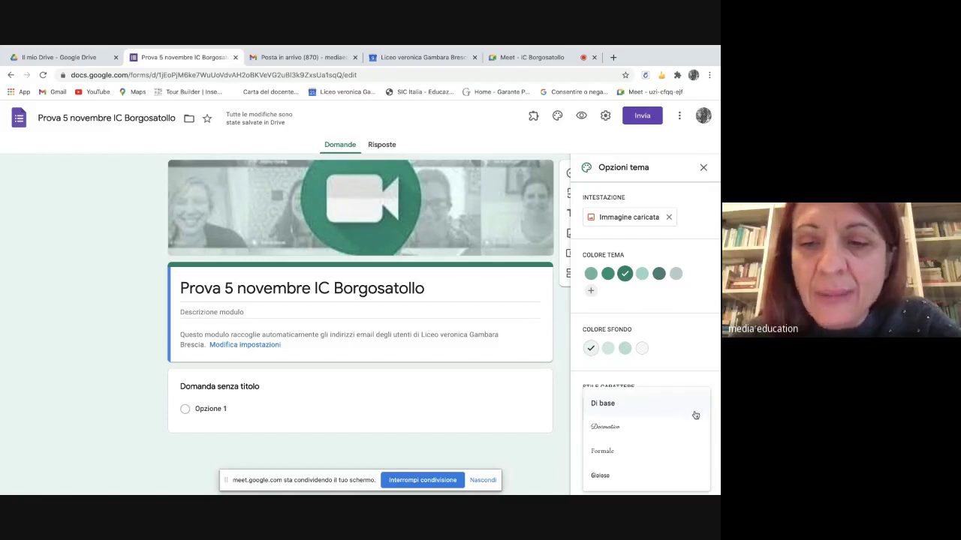
left_click(632, 475)
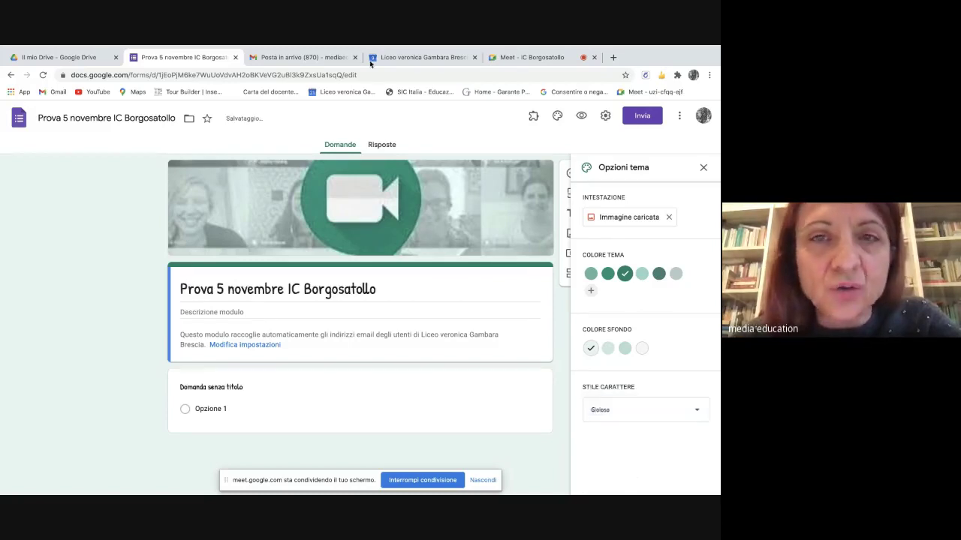
- Admit a waiting participant into the Meet call and return to the form
left_click(508, 58)
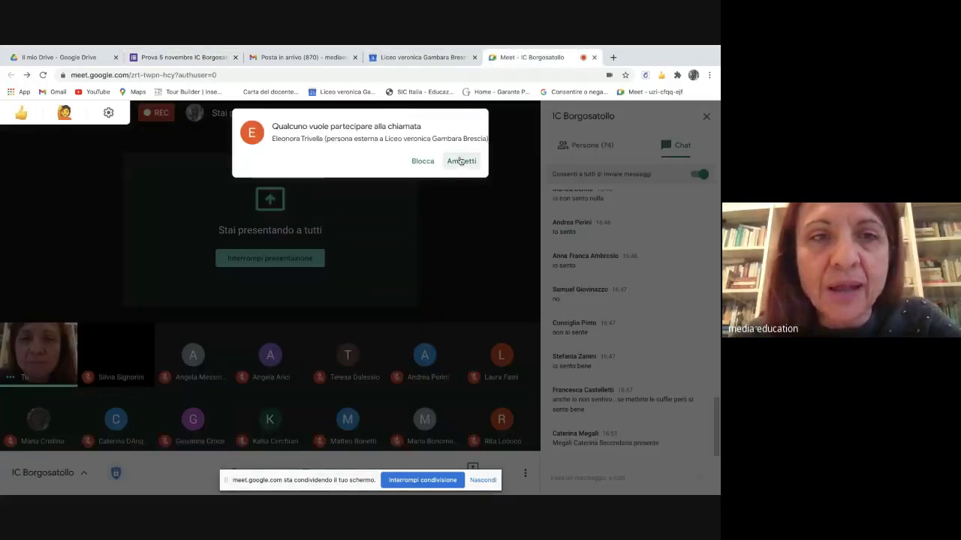
left_click(460, 162)
left_click(160, 57)
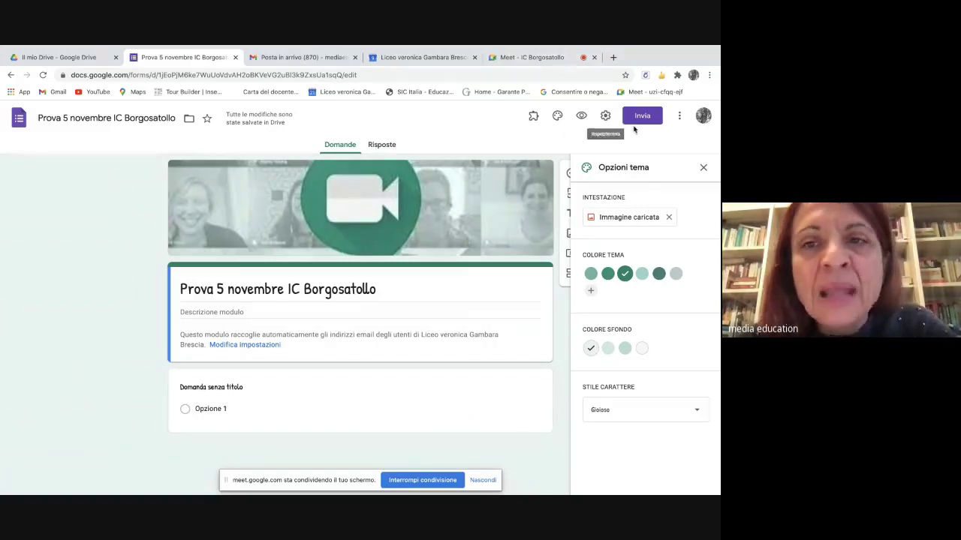
- Set response receipts to 'Sempre' in the form settings
left_click(703, 168)
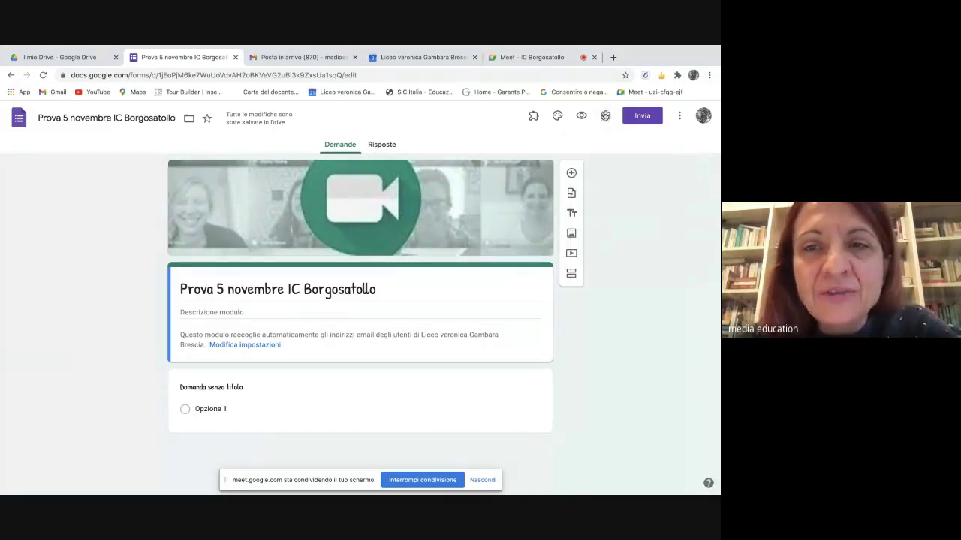
left_click(604, 117)
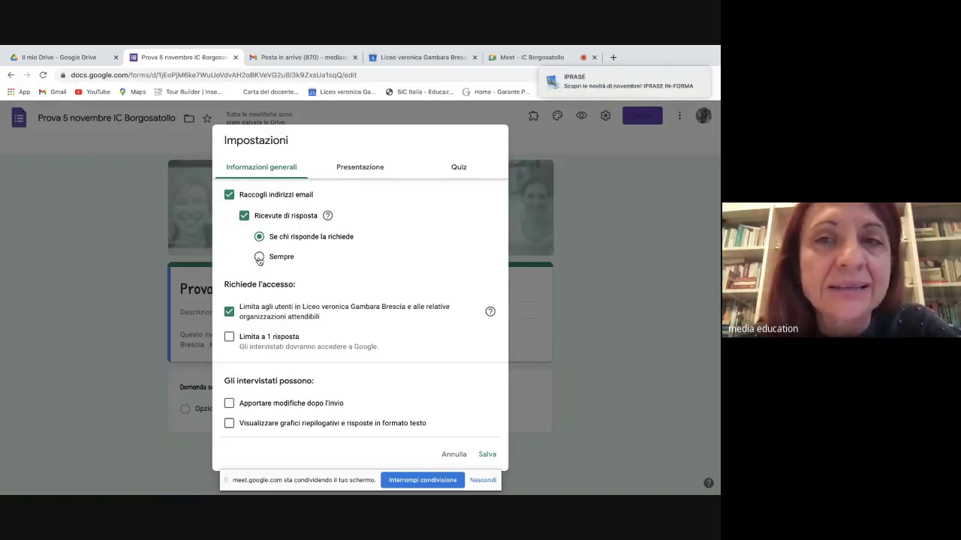
left_click(259, 258)
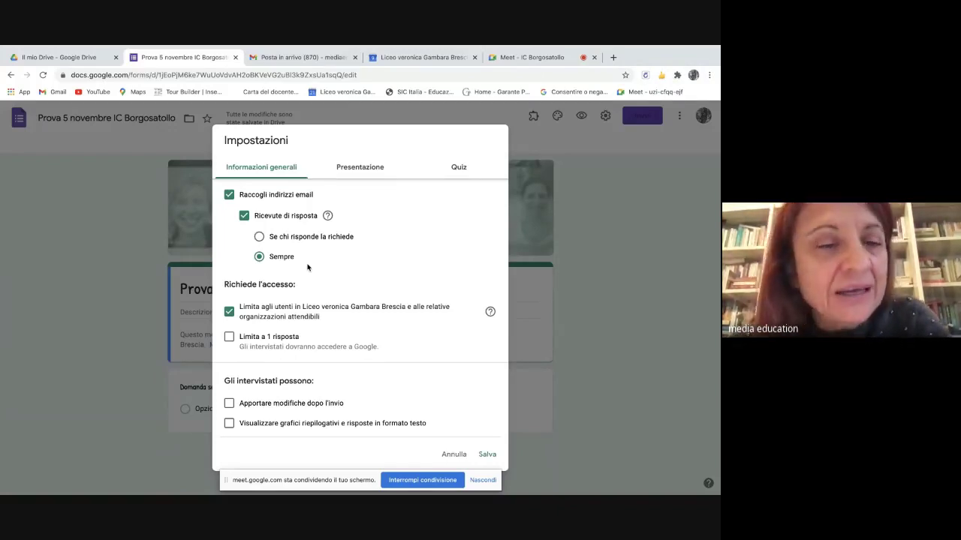
- Admit a Meet participant, then allow respondents from outside the school organisation
left_click(530, 58)
left_click(452, 161)
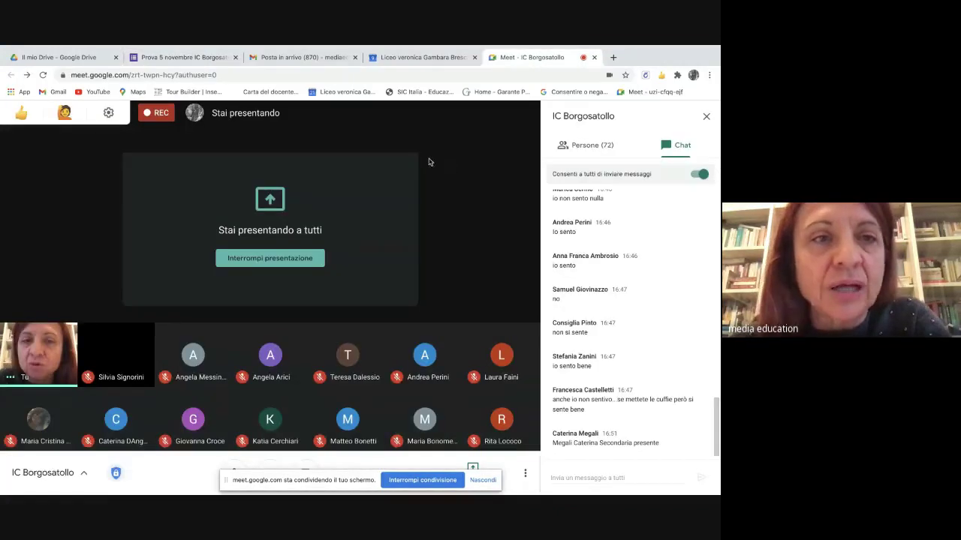
left_click(172, 58)
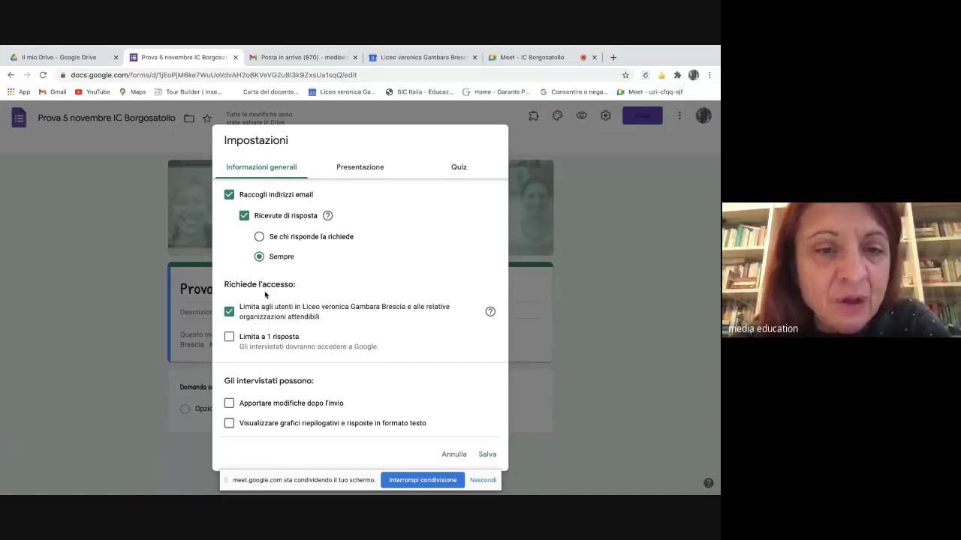
left_click(229, 312)
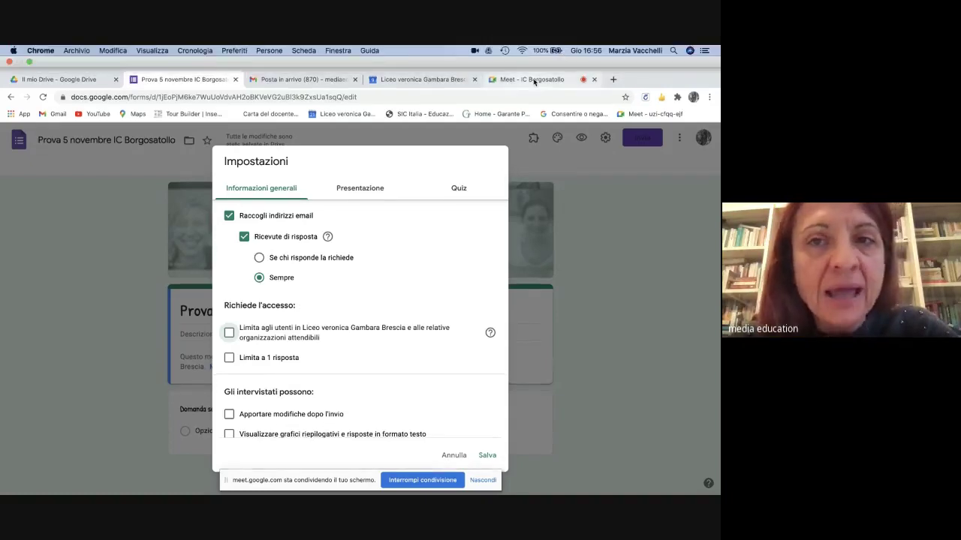
- Admit two more participants into the Meet call, then save the form settings
left_click(534, 81)
left_click(454, 160)
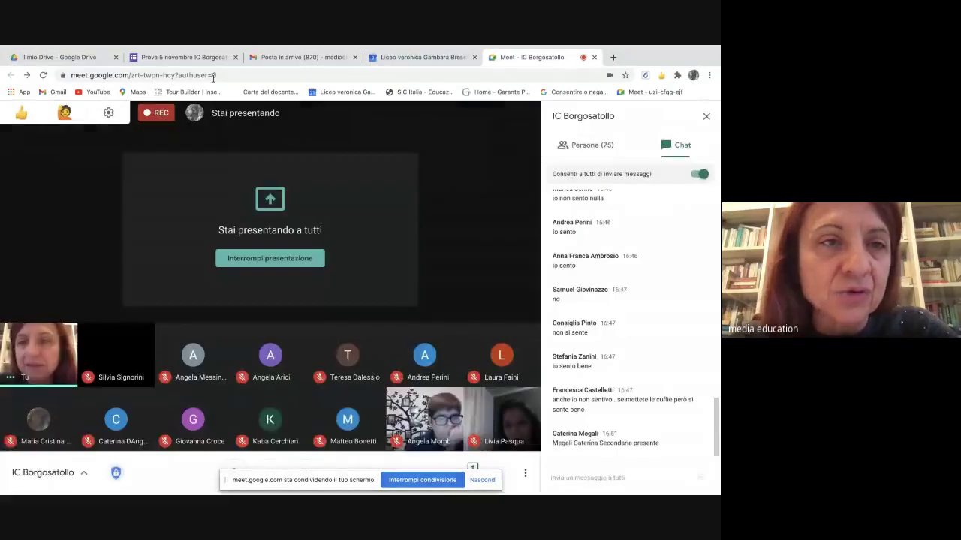
left_click(188, 58)
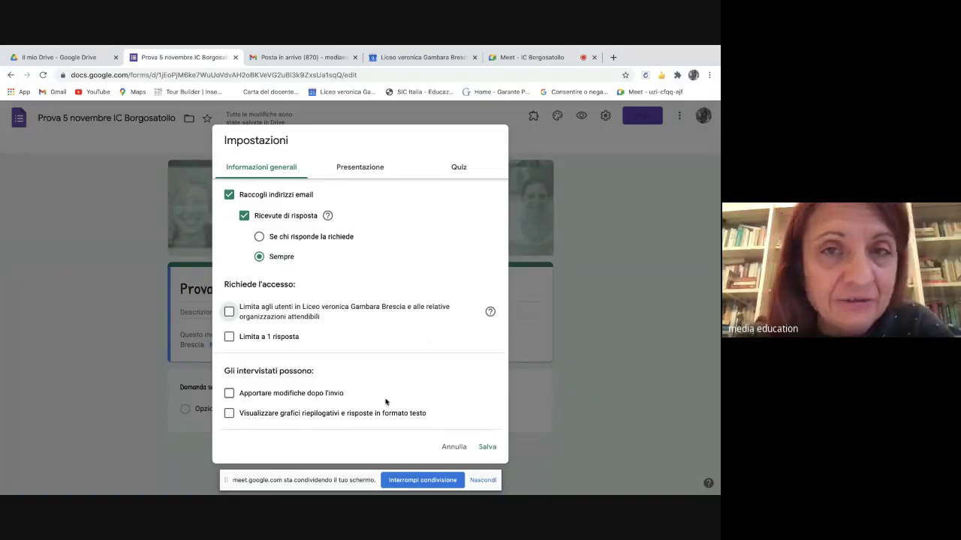
left_click(529, 57)
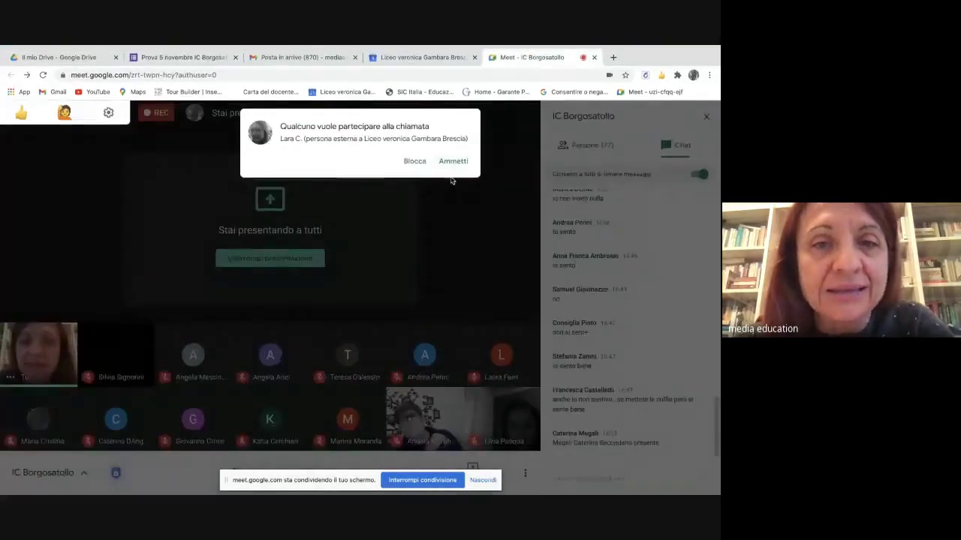
left_click(453, 161)
left_click(184, 57)
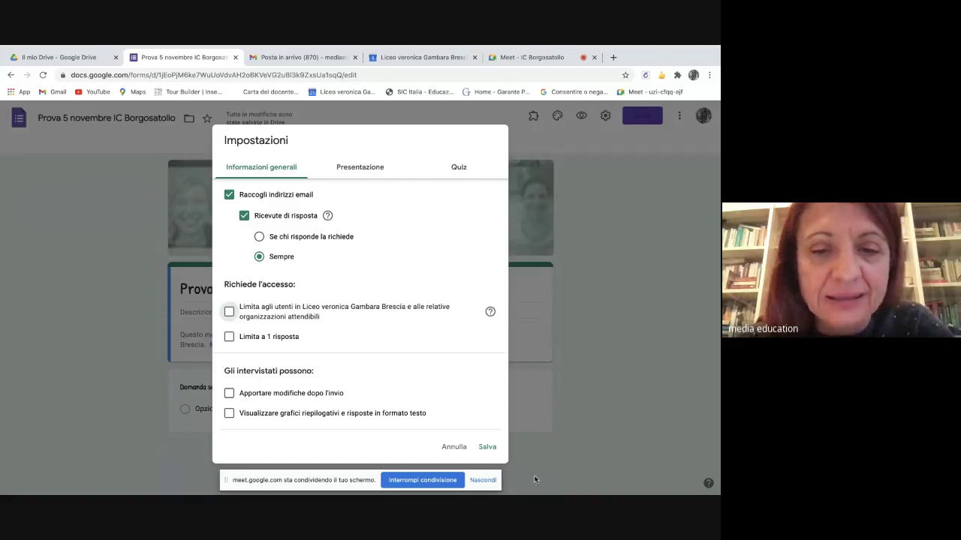
left_click(487, 447)
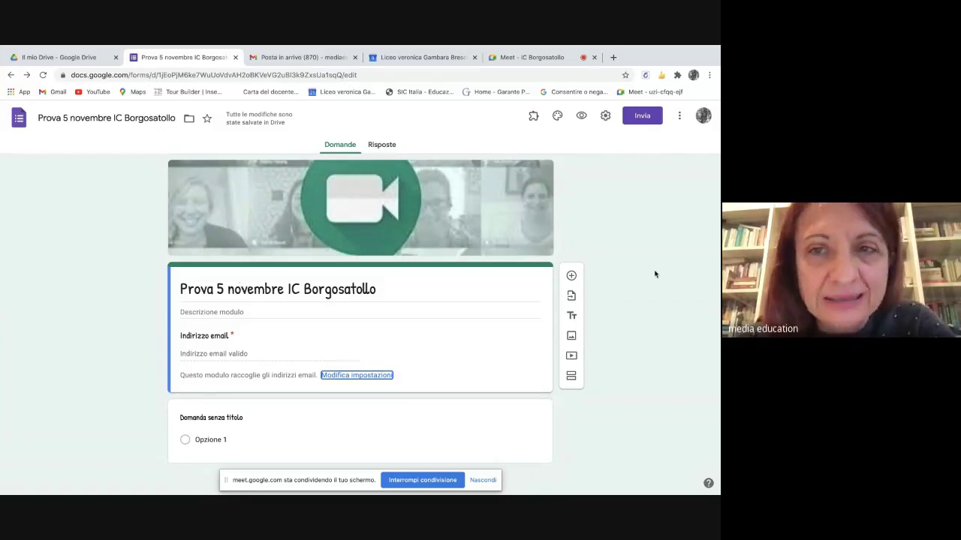
- Enter 'Grazie. La tua risposta è stata registrata con successo' as the confirmation message
left_click(605, 116)
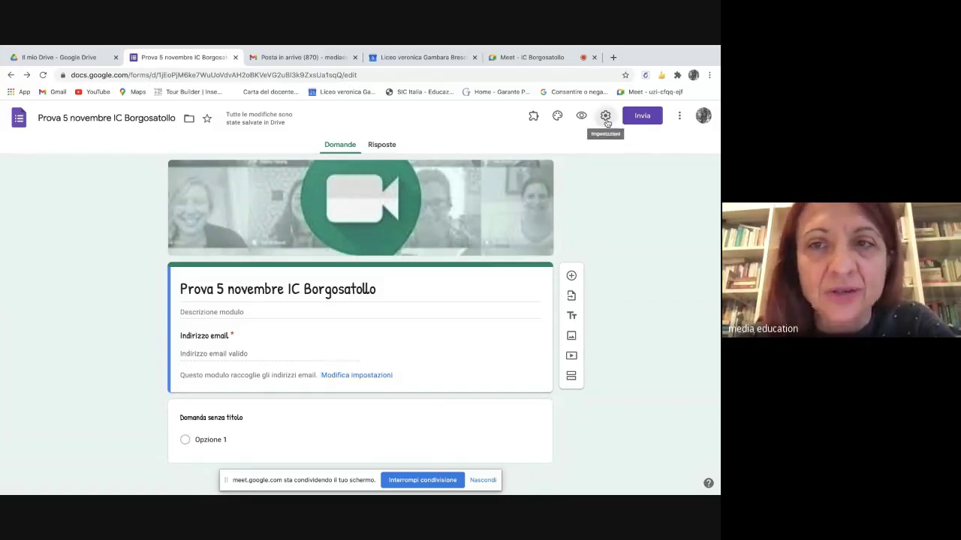
left_click(362, 170)
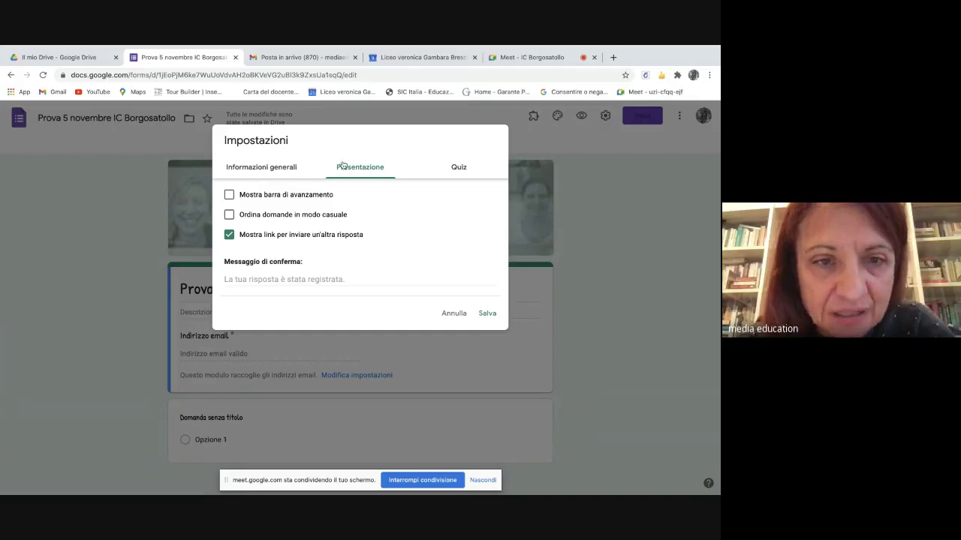
left_click(249, 278)
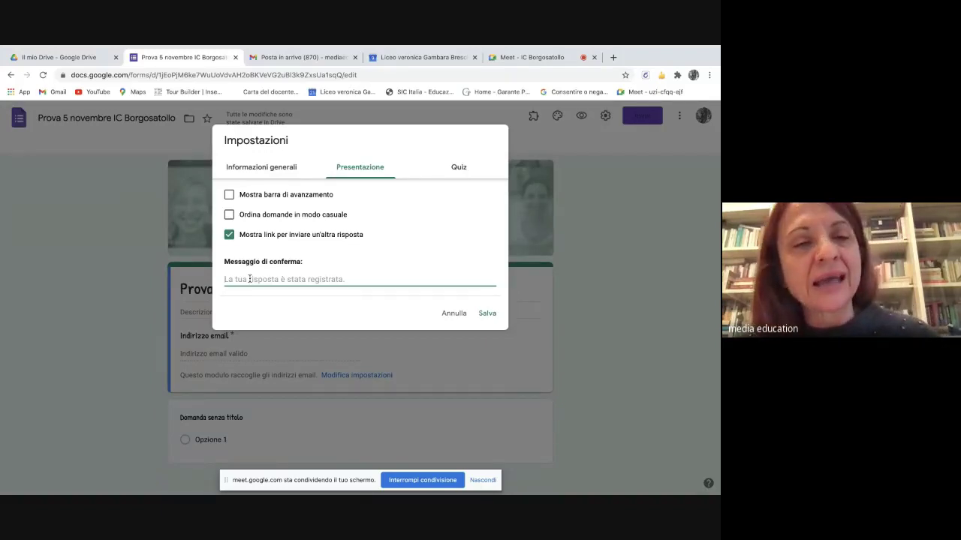
type("Grazie. La")
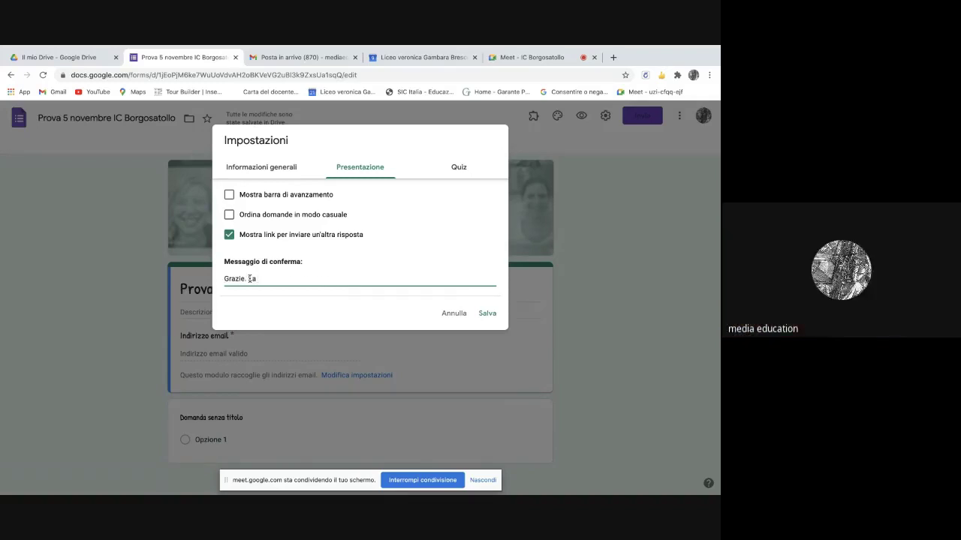
type(" tua risposta")
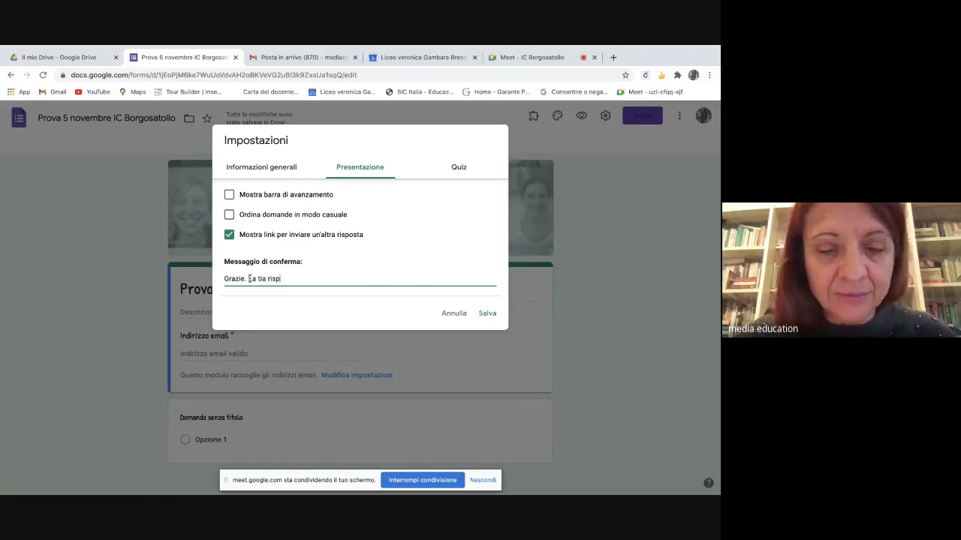
type(" è s")
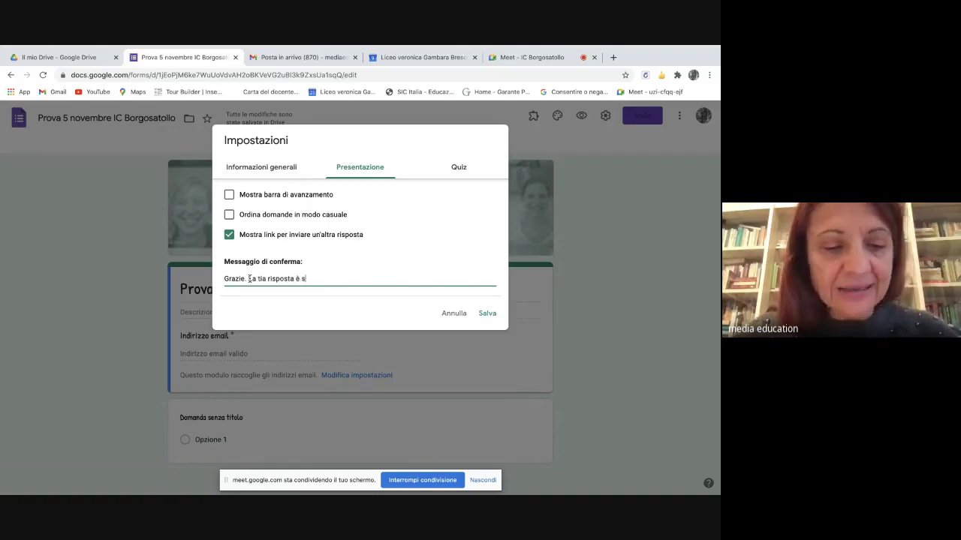
type("tata reg")
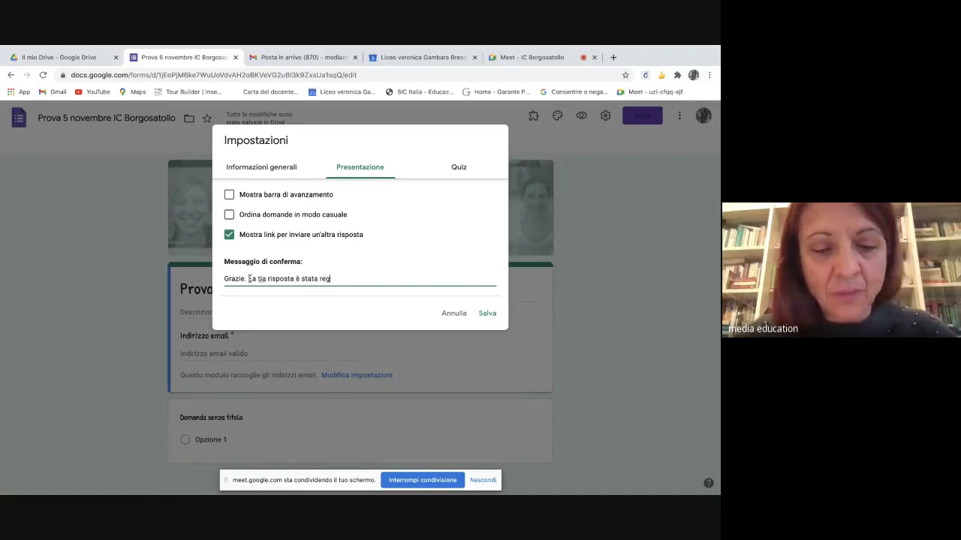
type("istrata c")
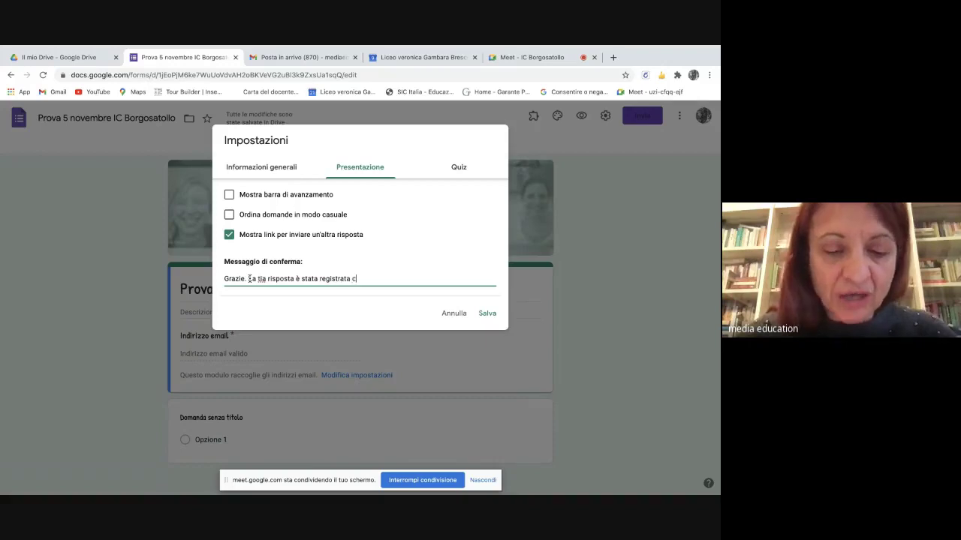
type("on successo")
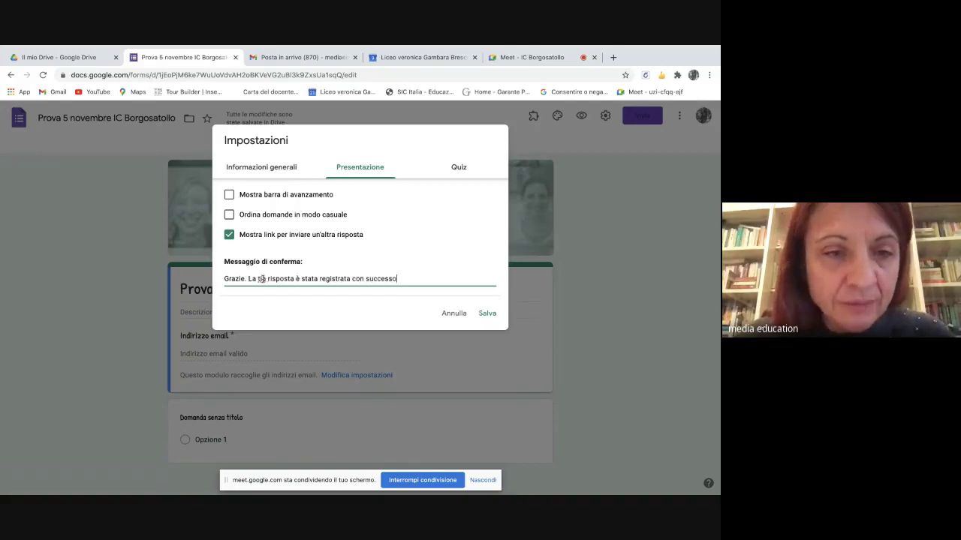
- Fix the typo, change it to 'risposta/iscrizione', append the author's initials, and save
left_click(262, 280)
key("BackSpace")
type("u")
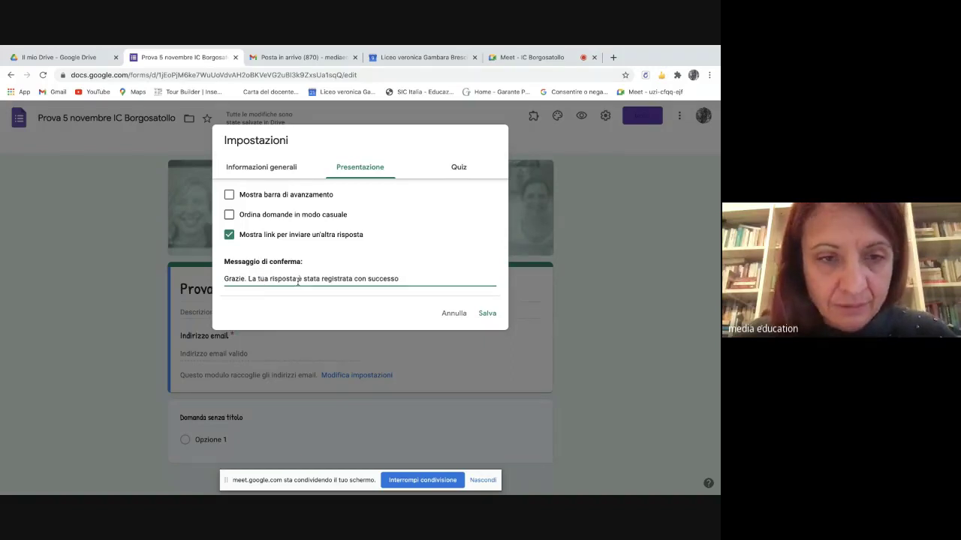
left_click(295, 278)
type("/iscriz")
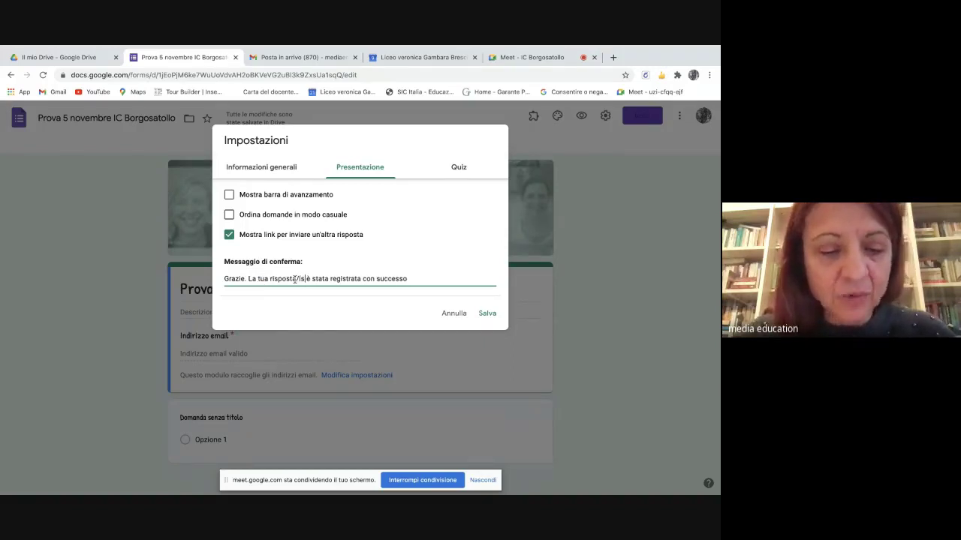
type("ione")
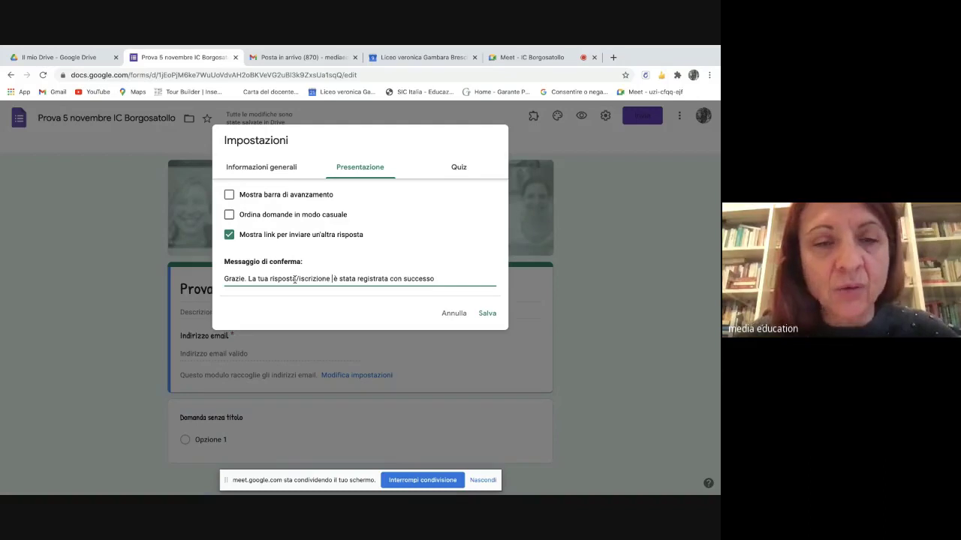
left_click(434, 279)
type("MV")
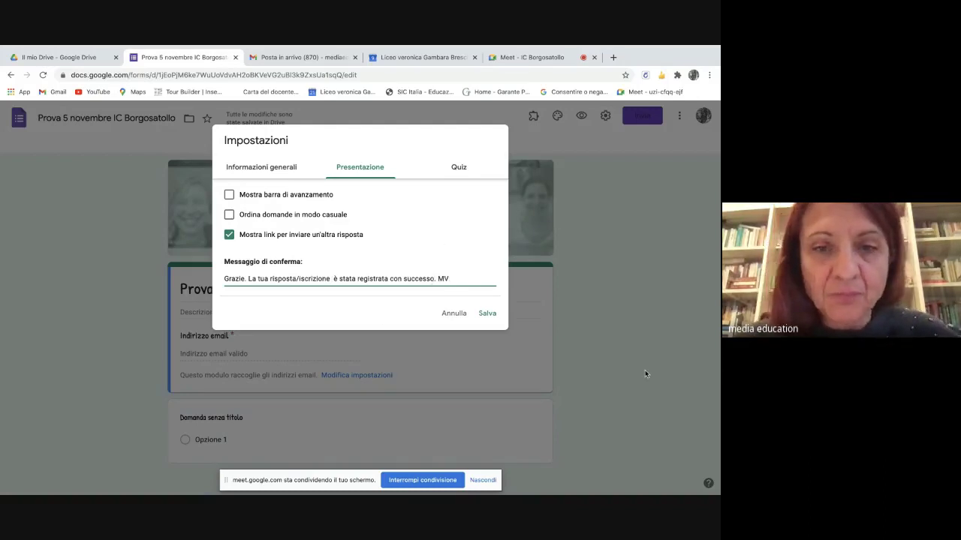
left_click(484, 314)
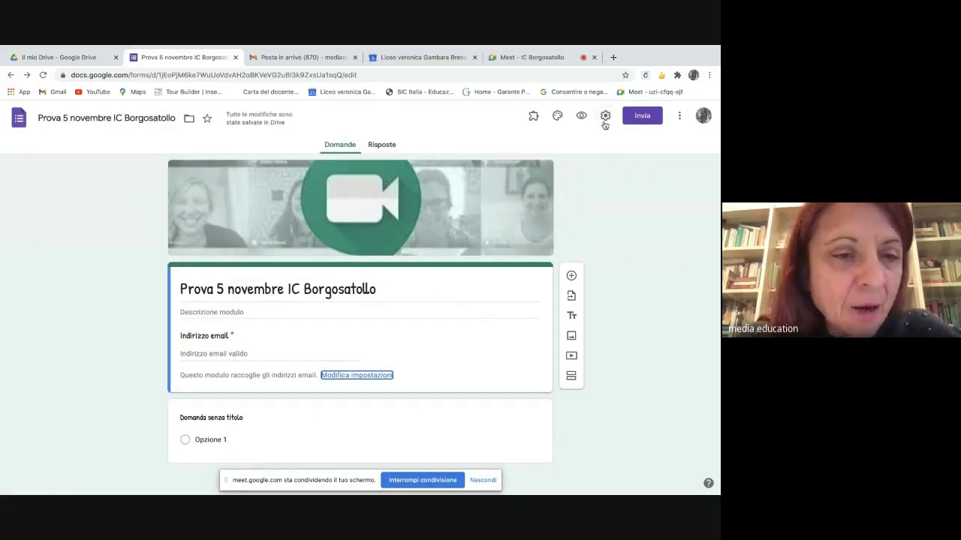
- In Impostazioni, go to the Quiz tab and switch on 'Trasforma in un quiz'
left_click(605, 123)
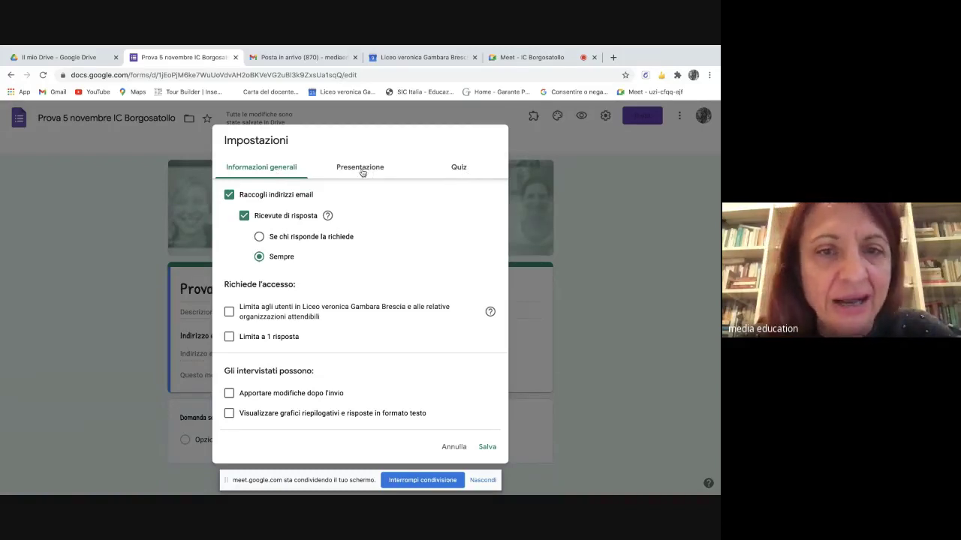
left_click(463, 169)
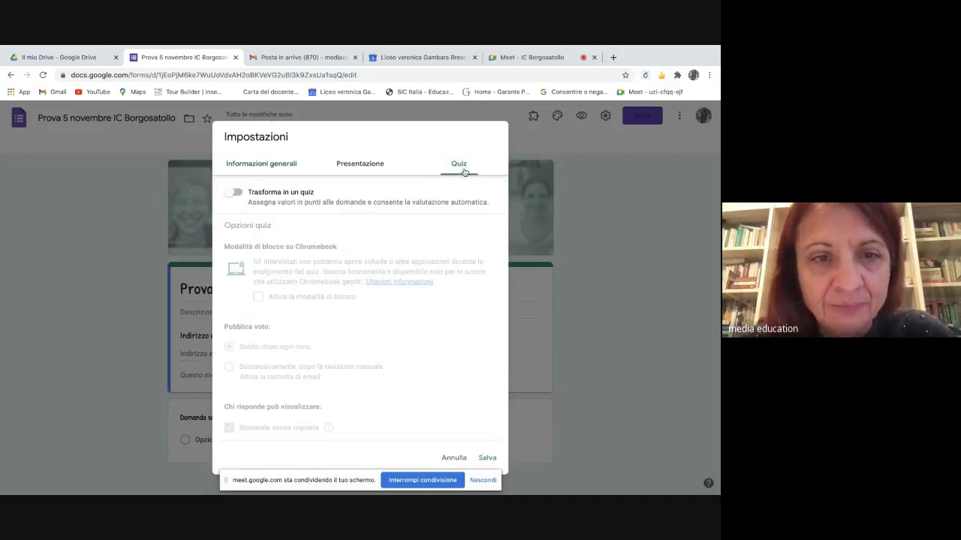
left_click(237, 193)
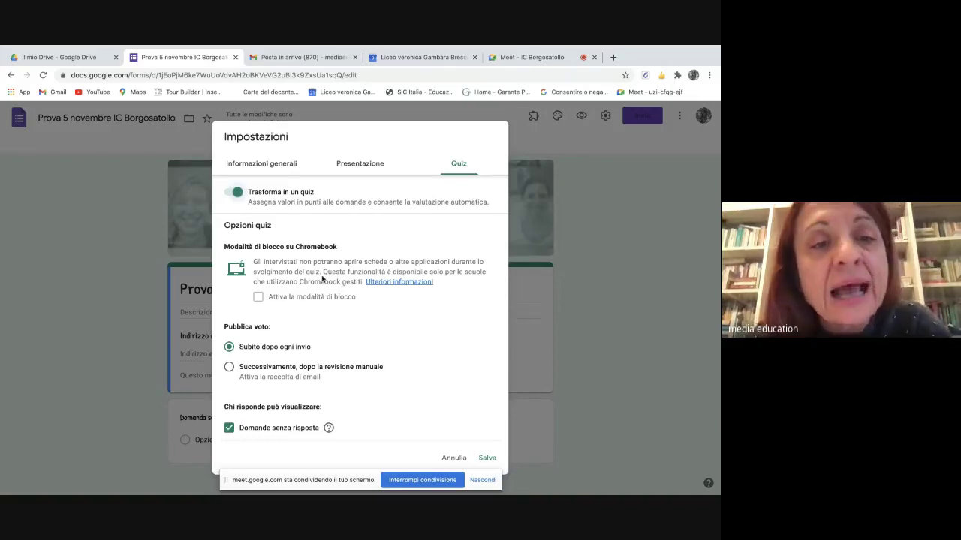
- Look over the quiz grading options, then switch to the Meet call with the pending join request
scroll(349, 309, "down", 2)
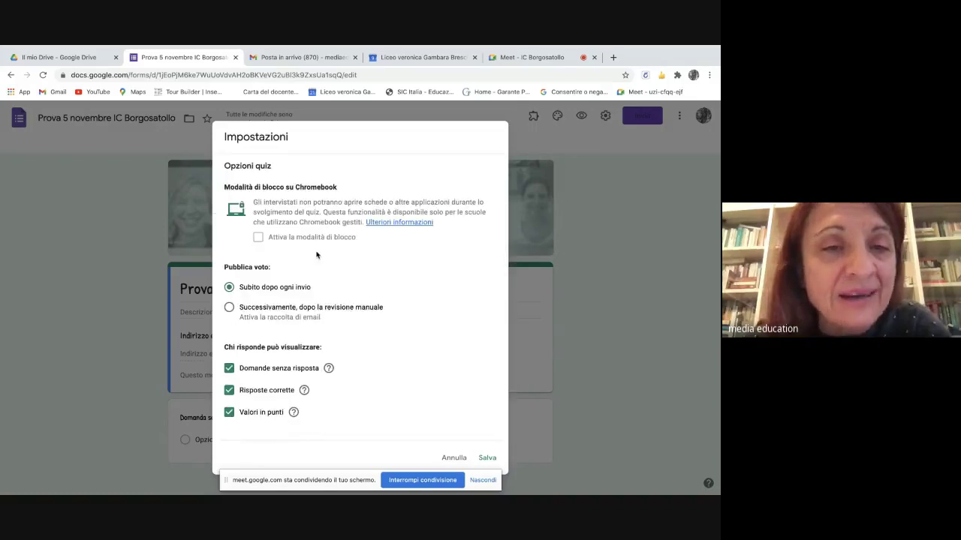
scroll(363, 267, "up", 1)
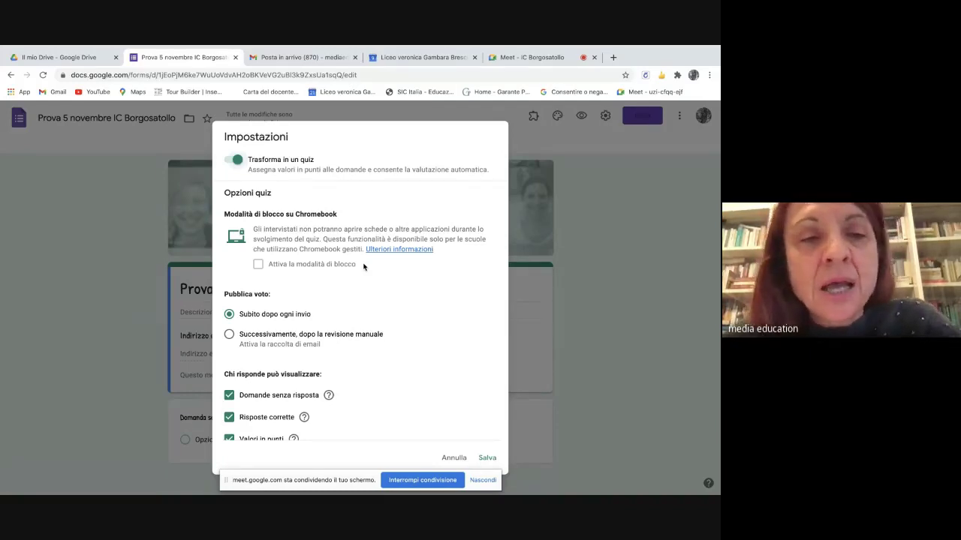
scroll(363, 267, "down", 1)
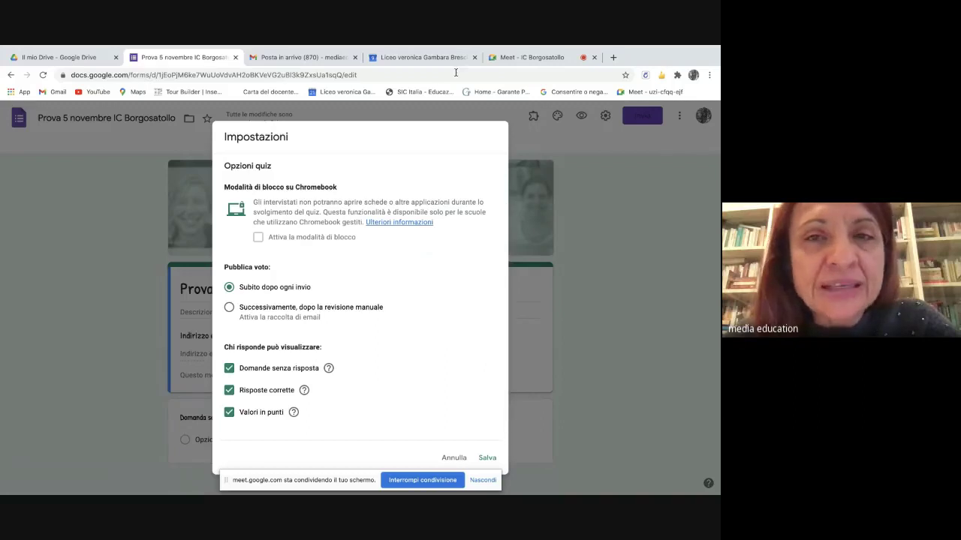
left_click(529, 57)
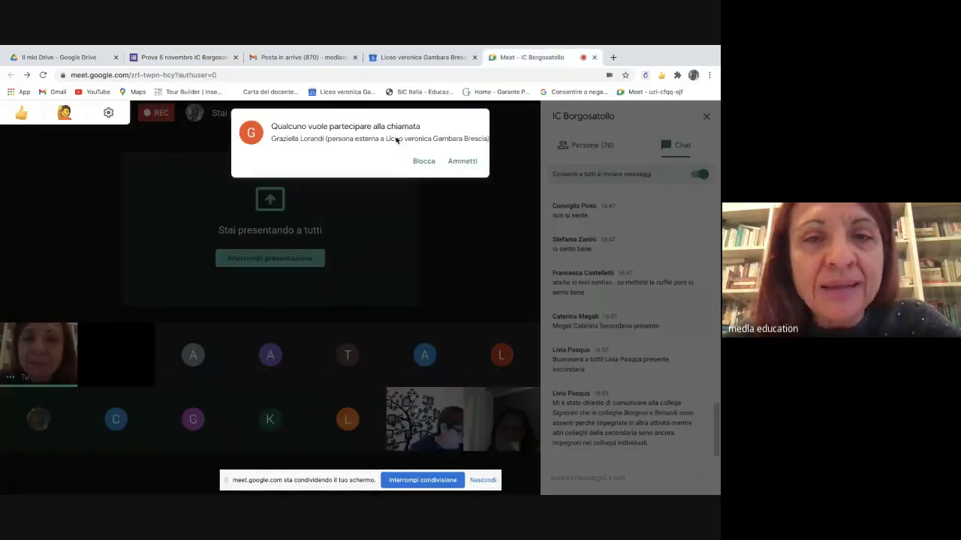
- Admit the Meet participant and set quiz grades to release 'Subito dopo ogni invio'
left_click(462, 162)
left_click(177, 80)
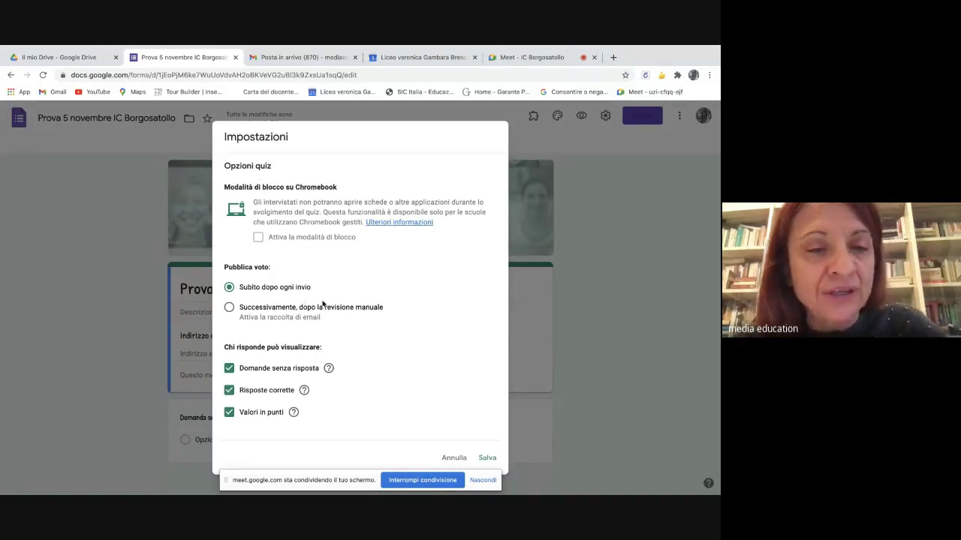
left_click(229, 308)
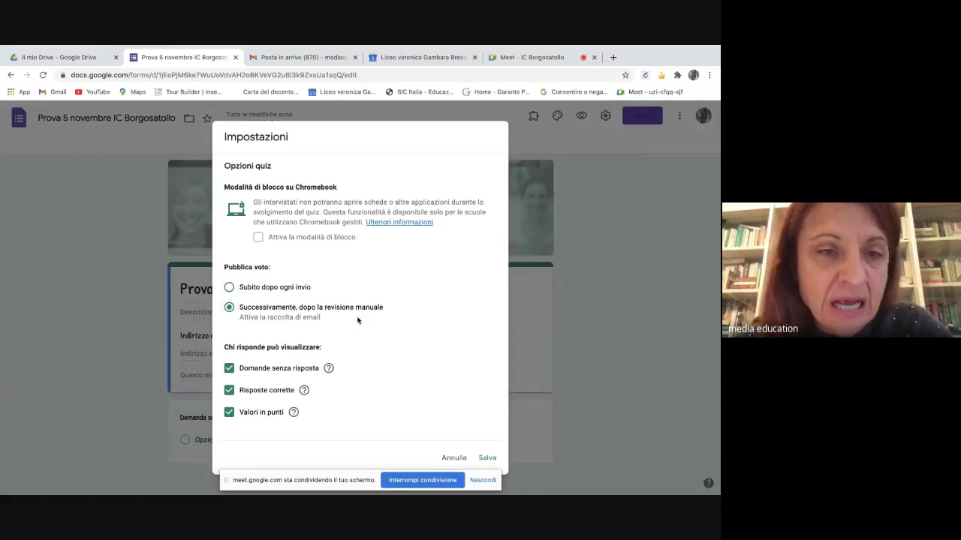
left_click(229, 290)
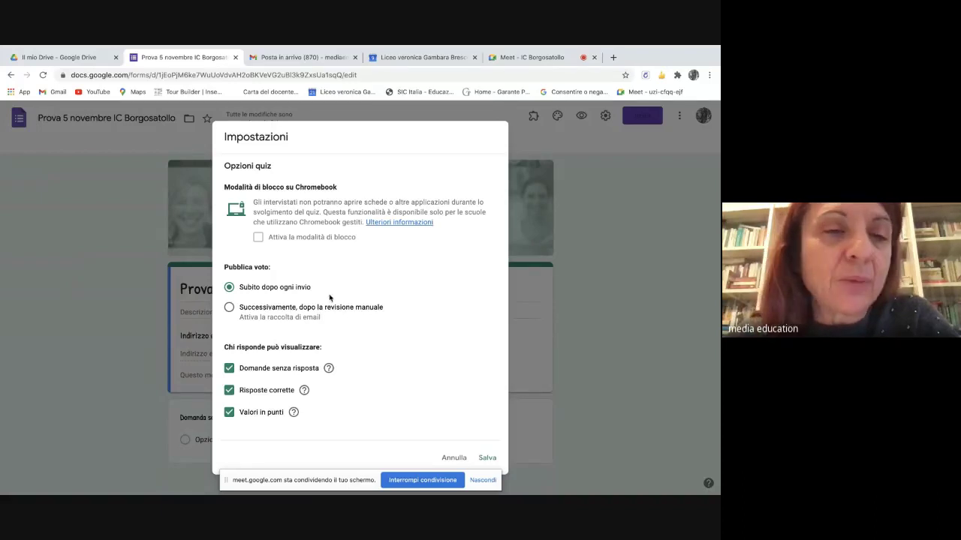
- Admit another Meet participant, reselect 'Subito dopo ogni invio' and save the quiz settings
left_click(519, 58)
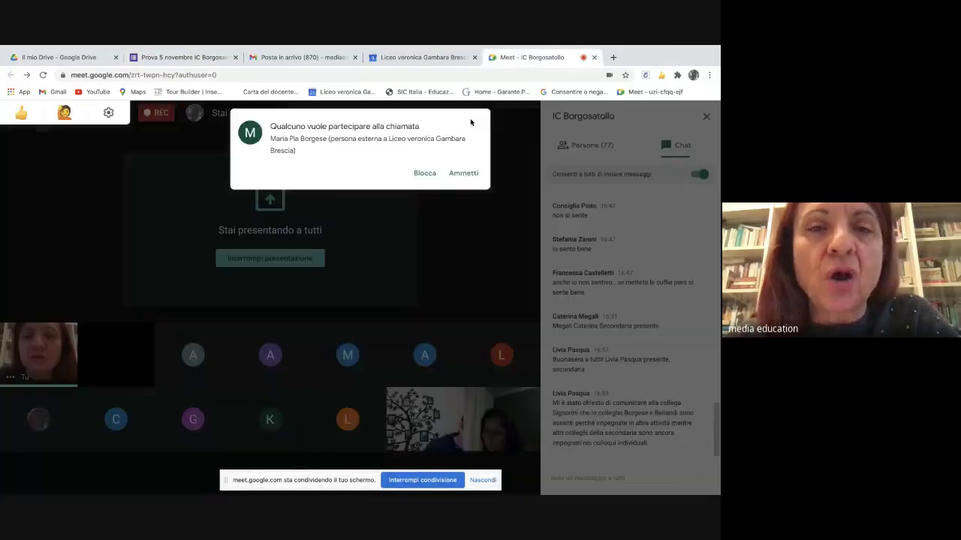
left_click(457, 172)
left_click(178, 56)
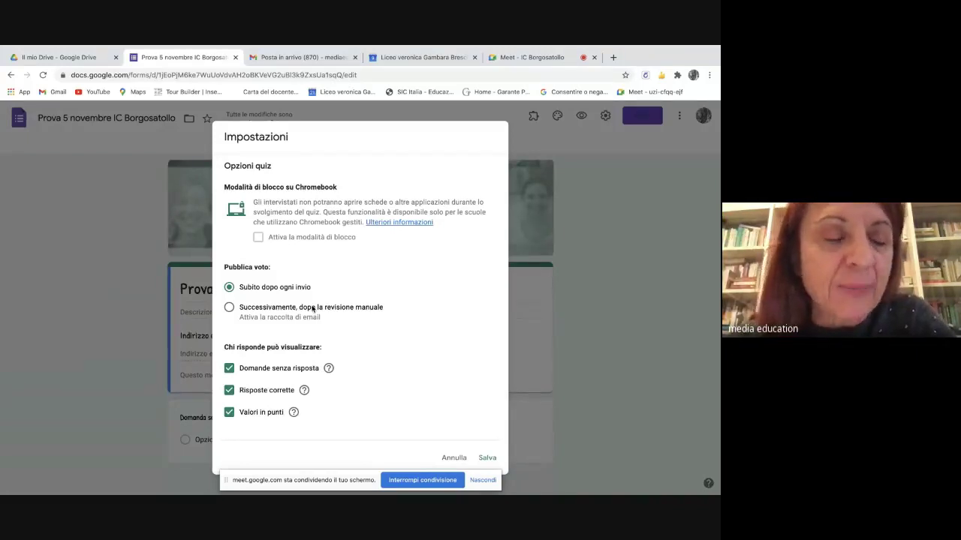
left_click(229, 307)
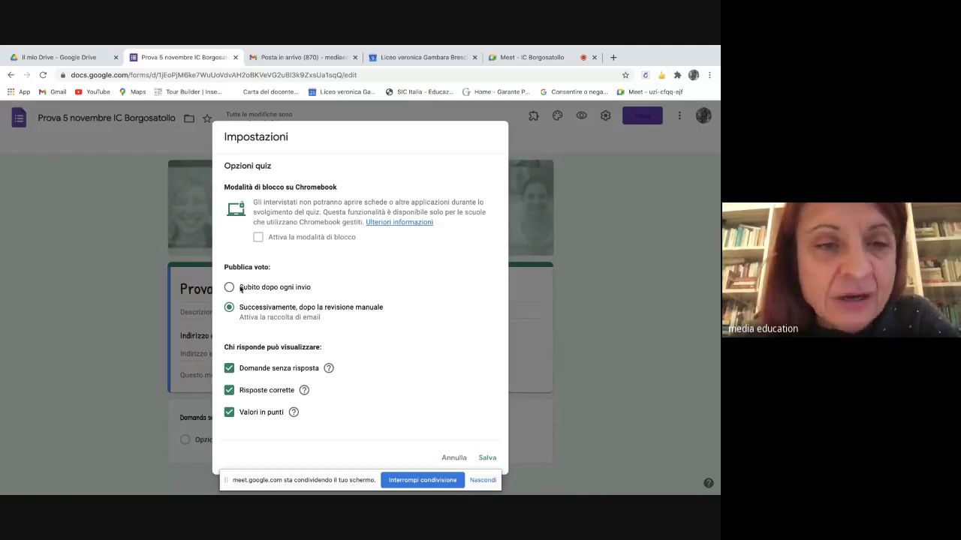
left_click(229, 290)
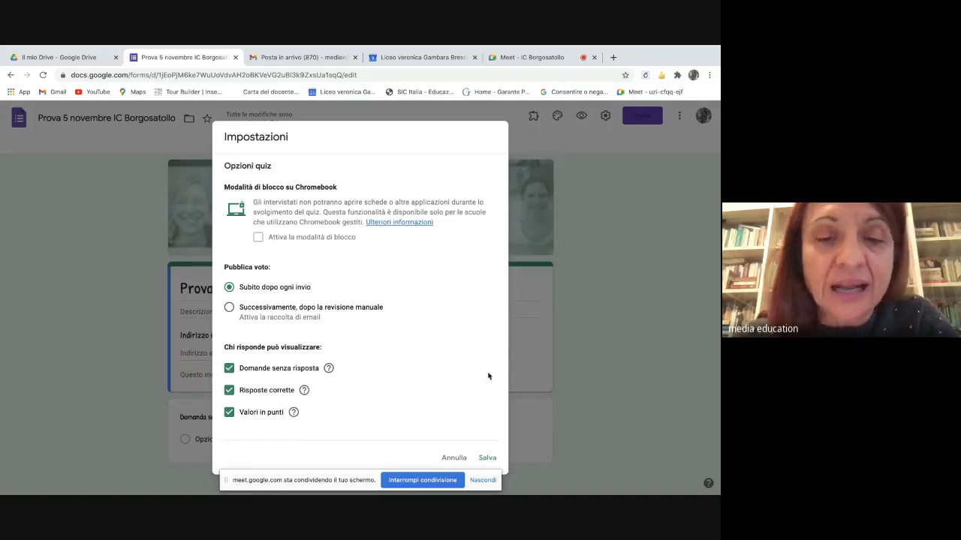
left_click(487, 458)
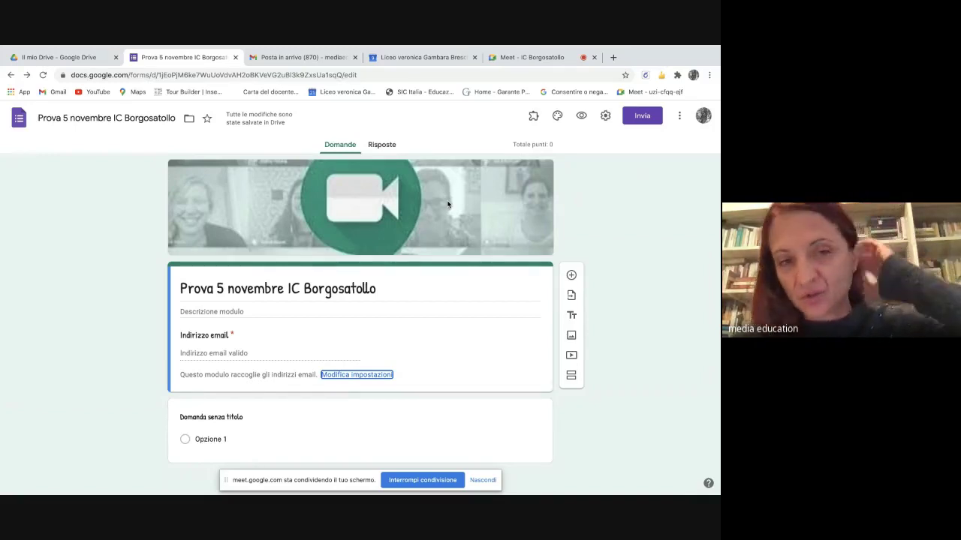
- In the Invia dialog, add three colleagues from the autocomplete suggestions as e-mail recipients
left_click(640, 121)
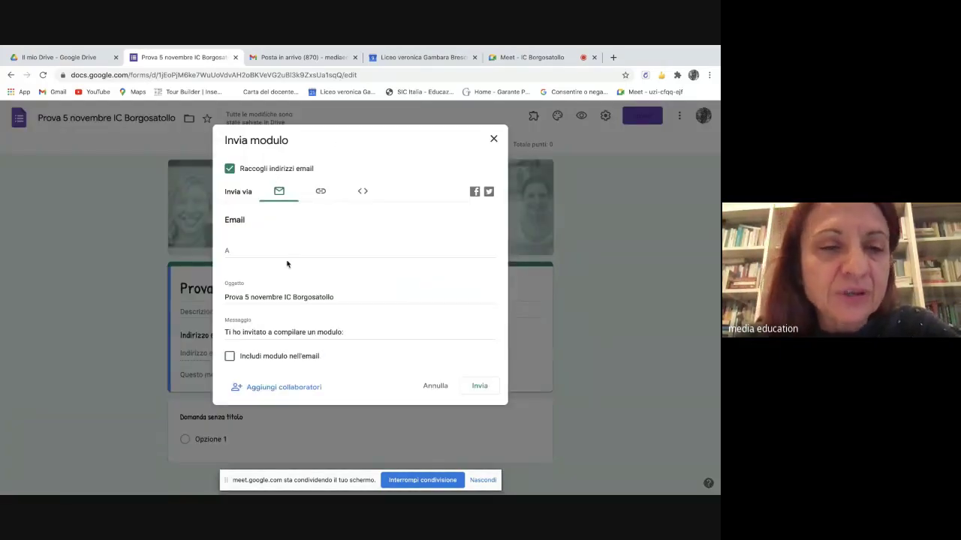
left_click(233, 249)
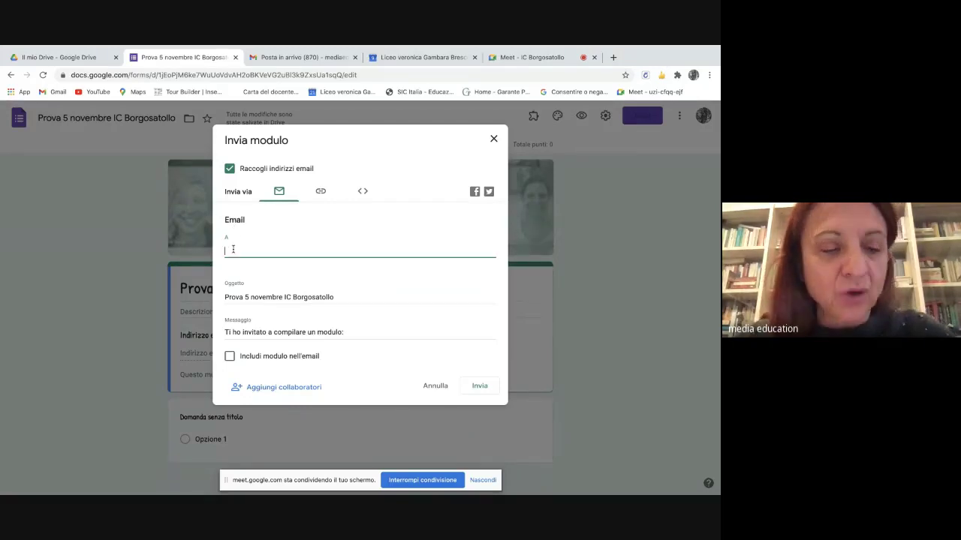
type("silvia")
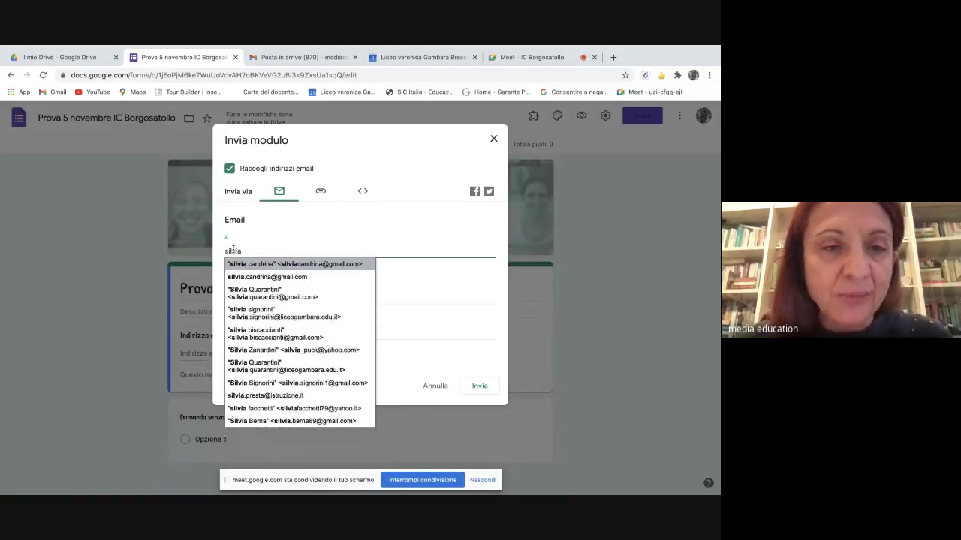
left_click(260, 314)
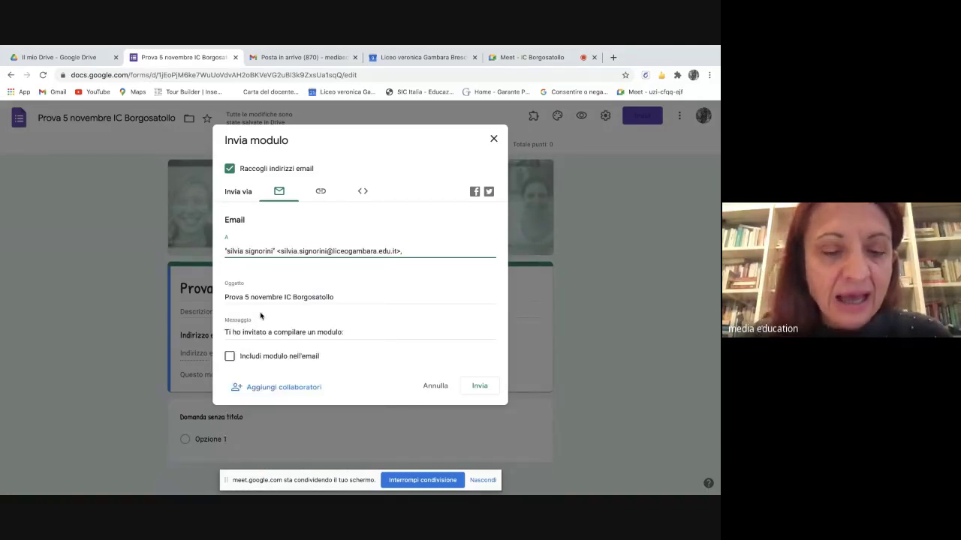
type("cater")
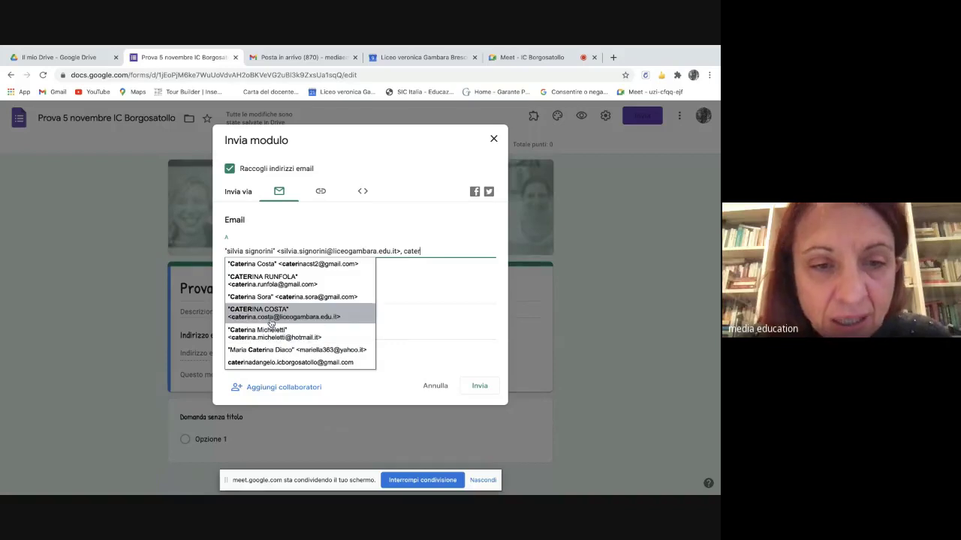
left_click(281, 363)
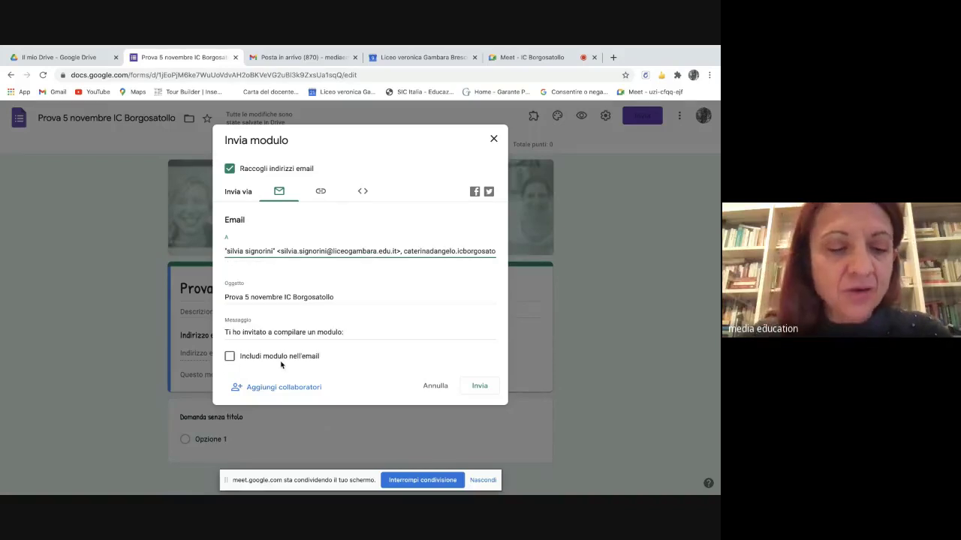
type("epif")
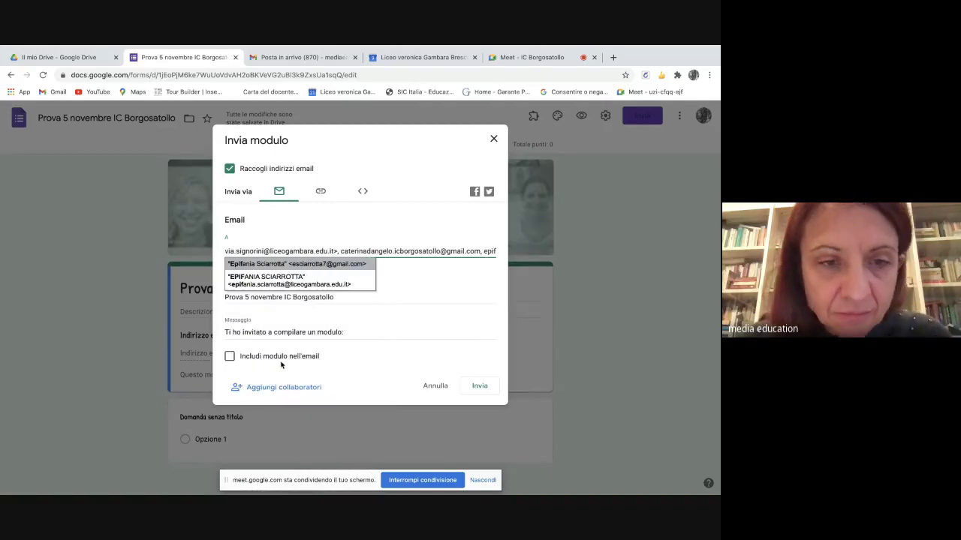
left_click(256, 284)
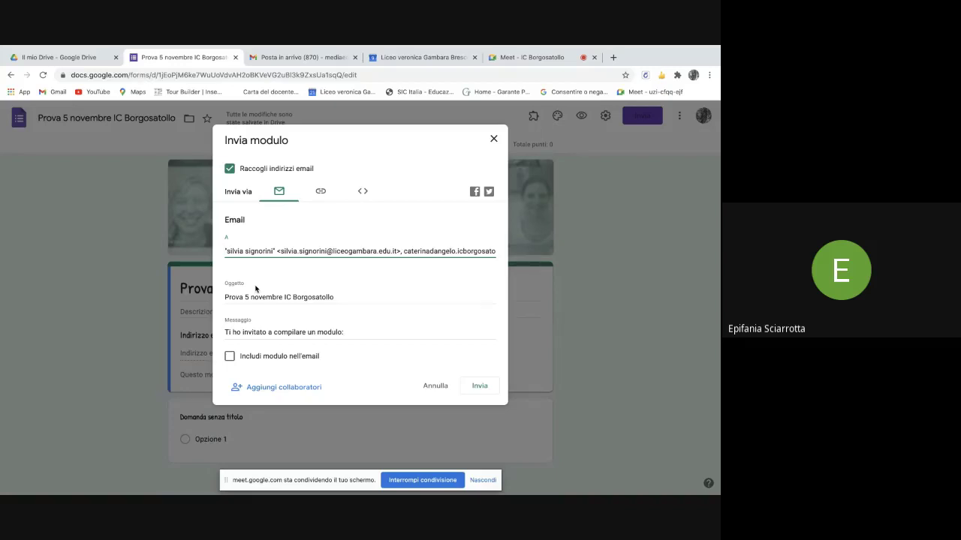
left_click(286, 390)
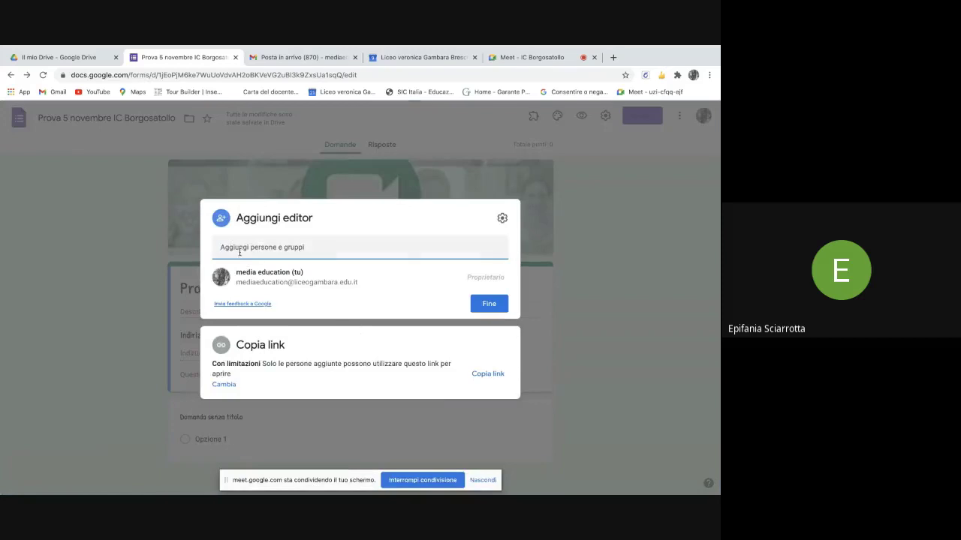
- Add the first colleague as an editor and remove a wrongly added second entry
type("epifa")
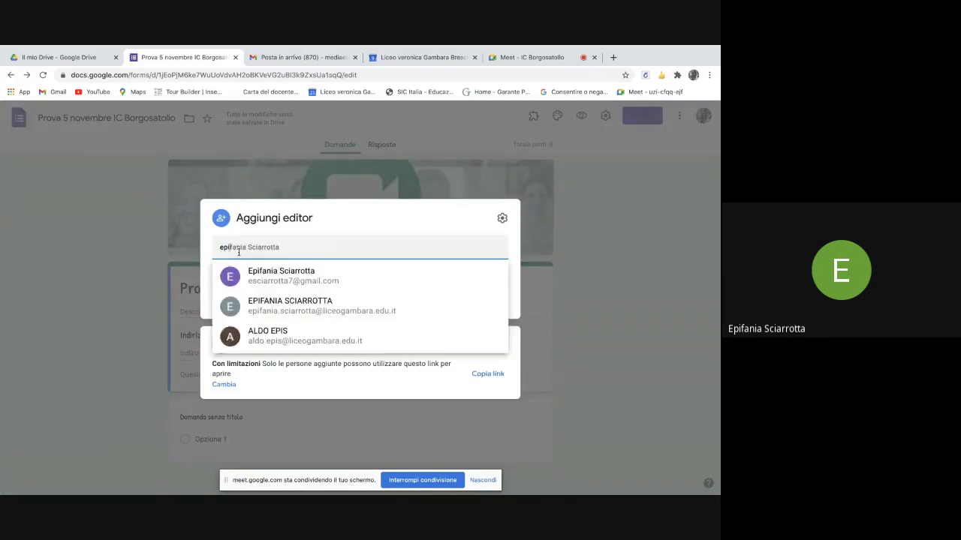
left_click(269, 279)
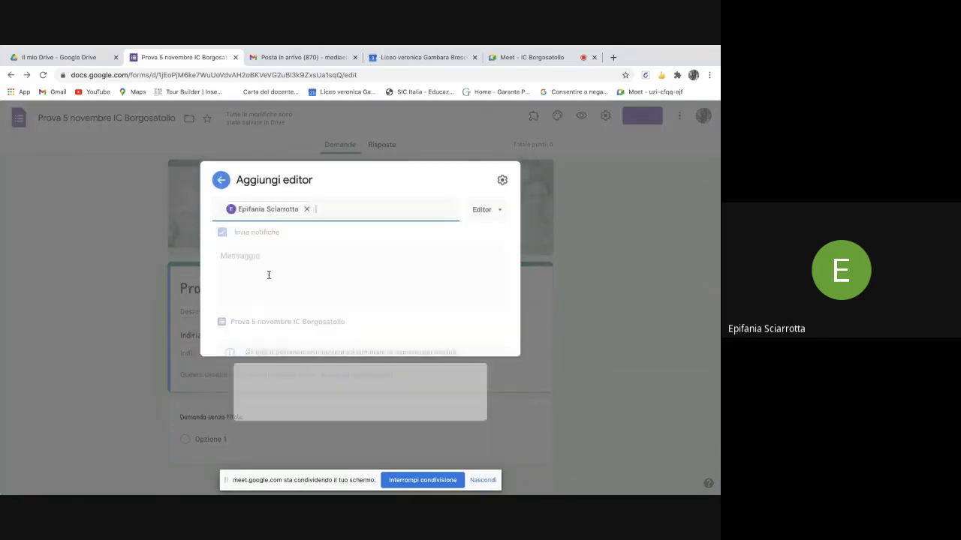
type("cater")
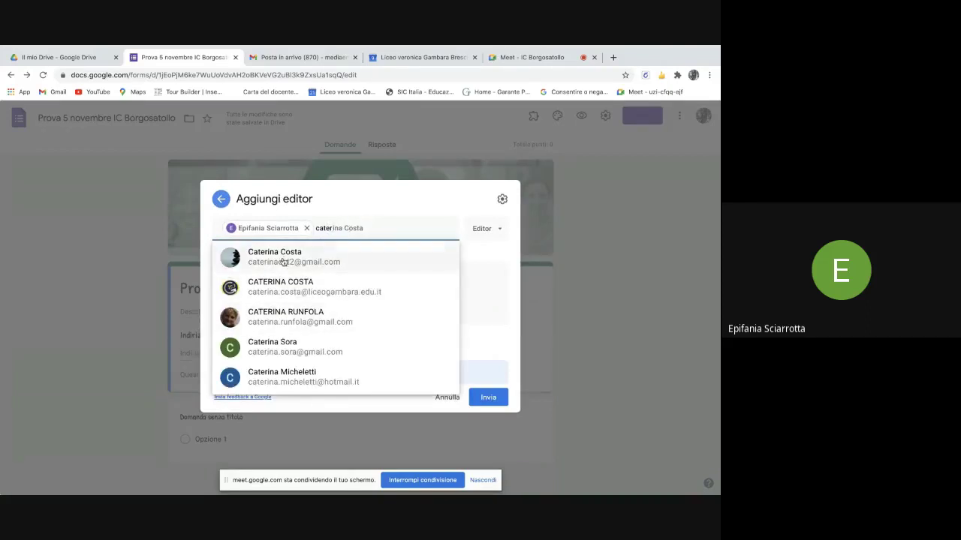
mouse_move(283, 261)
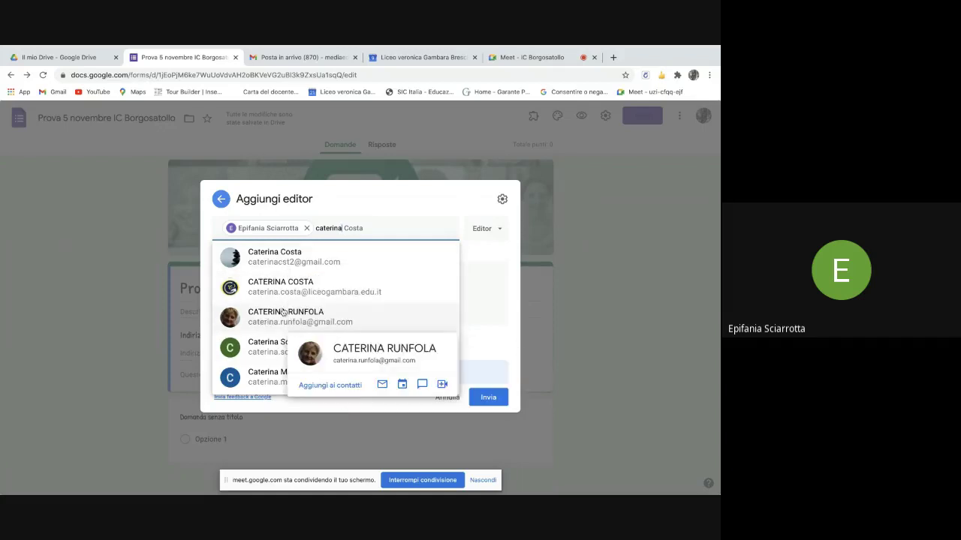
left_click(316, 262)
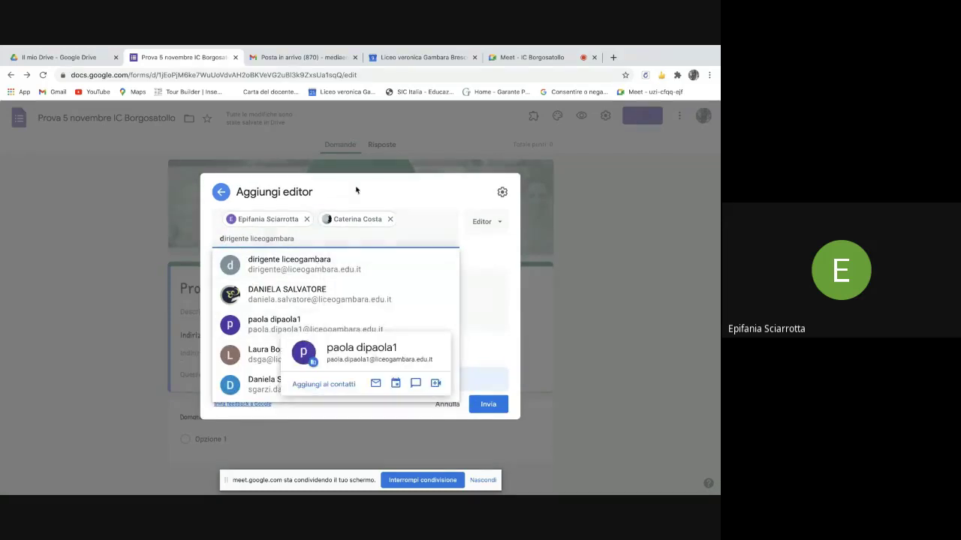
left_click(390, 218)
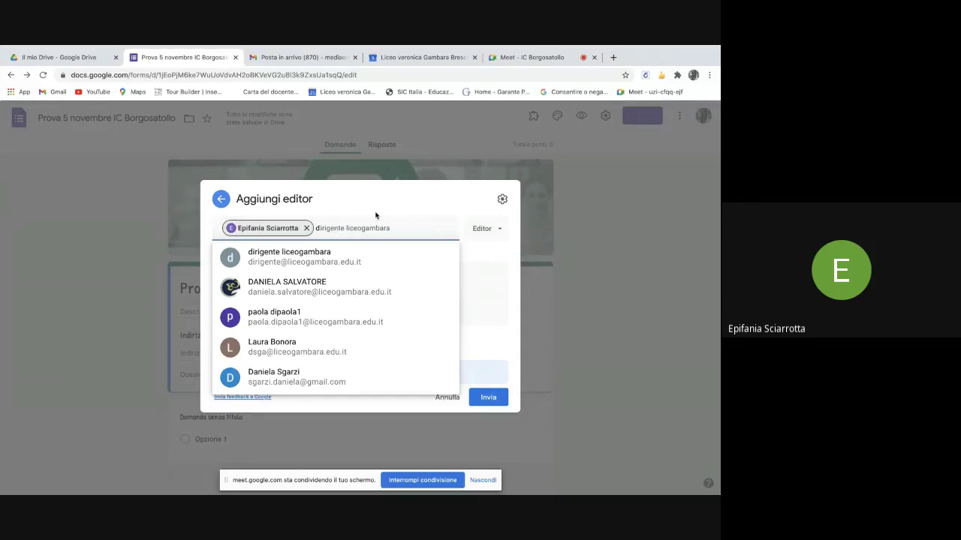
left_click(368, 222)
- Add the second colleague as editor, send the invitations and confirm with Condividi comunque
type("d")
key("BackSpace")
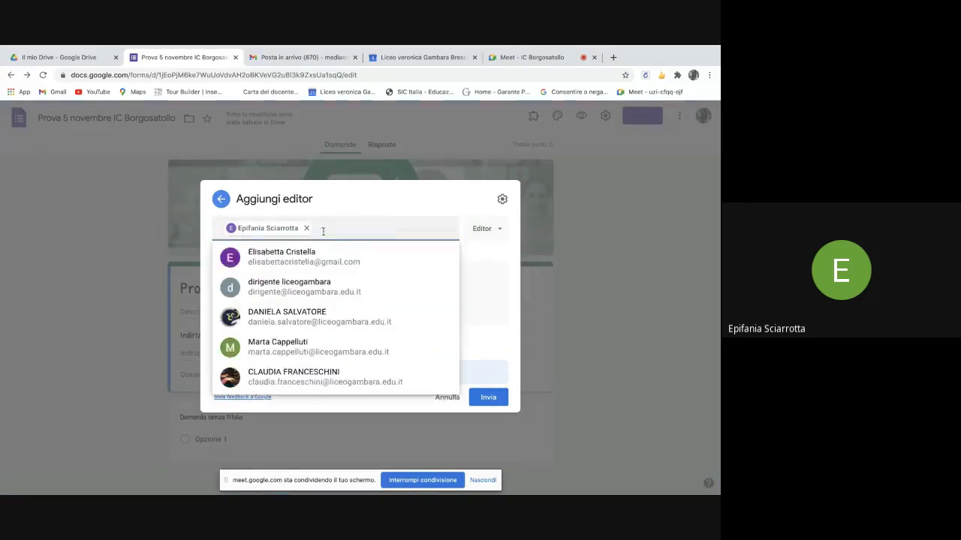
type("si")
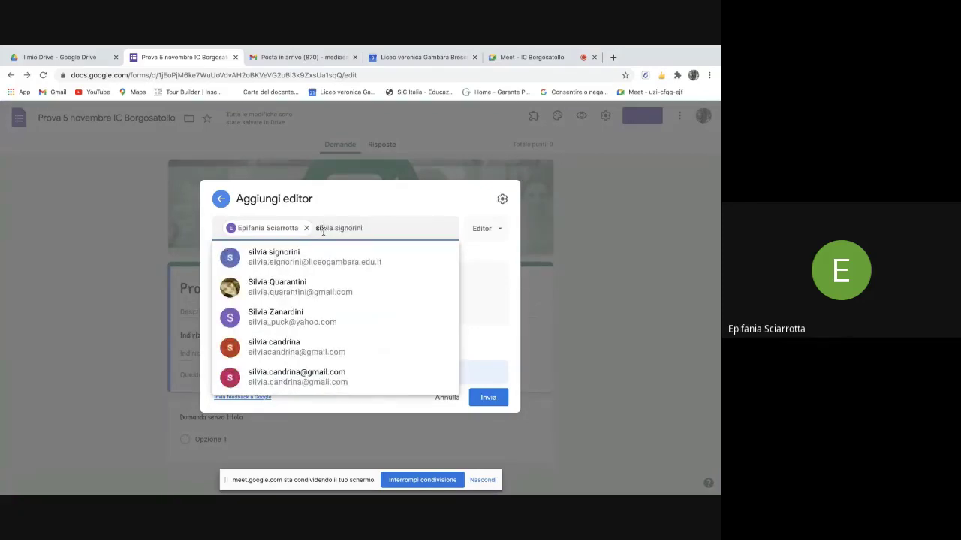
left_click(320, 256)
type("cater")
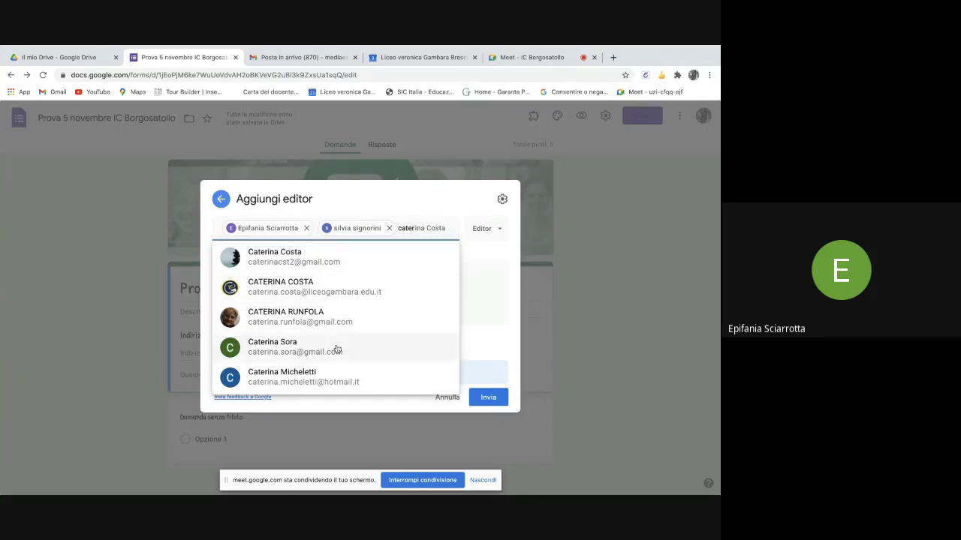
key("BackSpace")
key("BackSpace")
key("BackSpace")
key("BackSpace")
key("BackSpace")
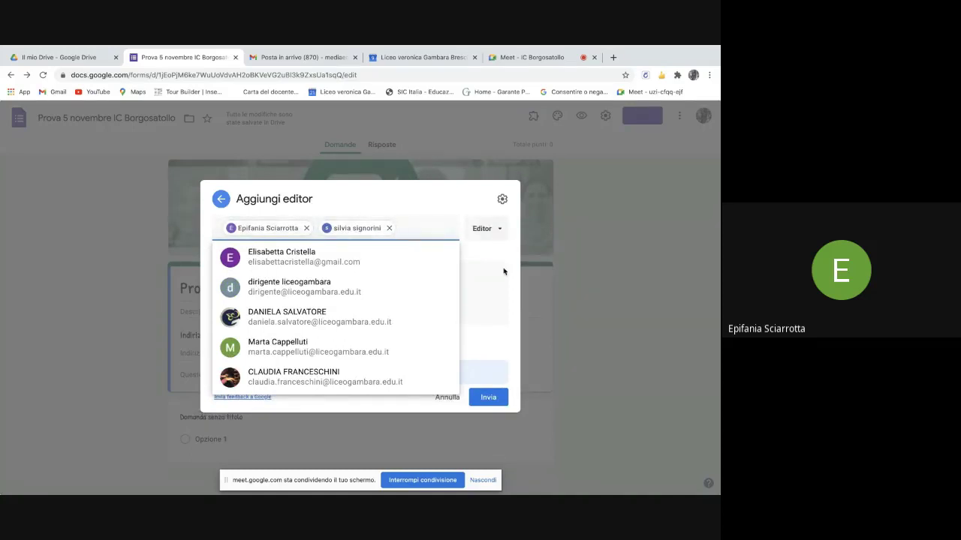
left_click(486, 400)
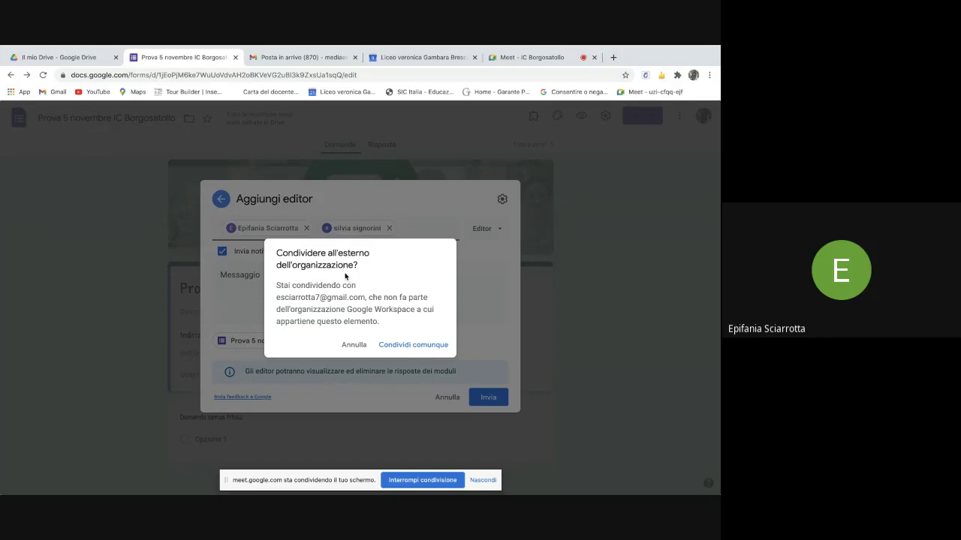
left_click(414, 345)
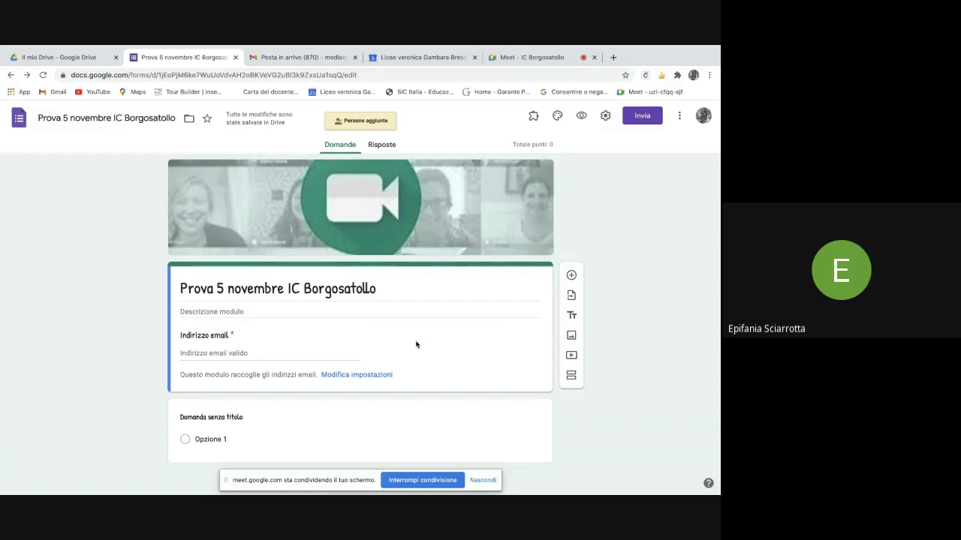
- Copy the form's link shortened with Abbrevia URL, then switch to the Meet call
left_click(380, 144)
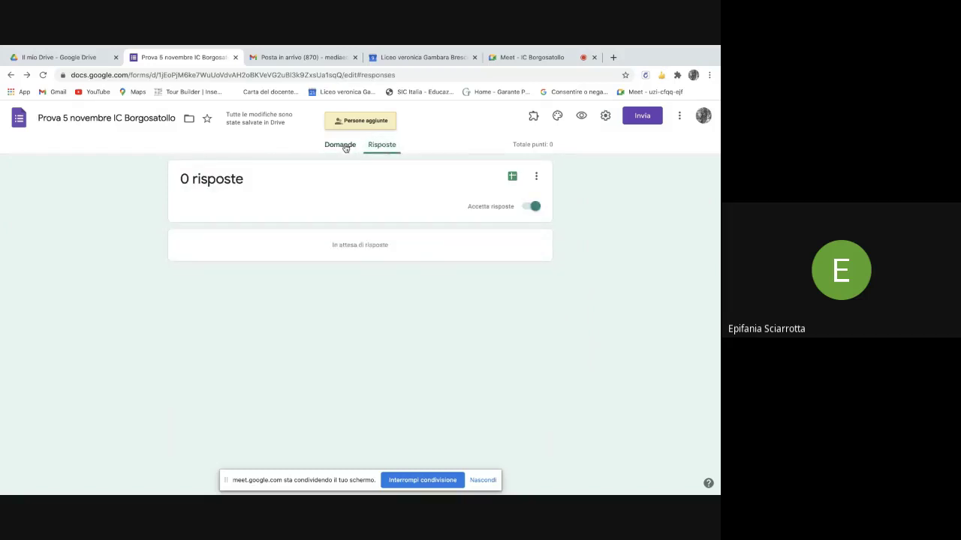
left_click(344, 146)
left_click(641, 117)
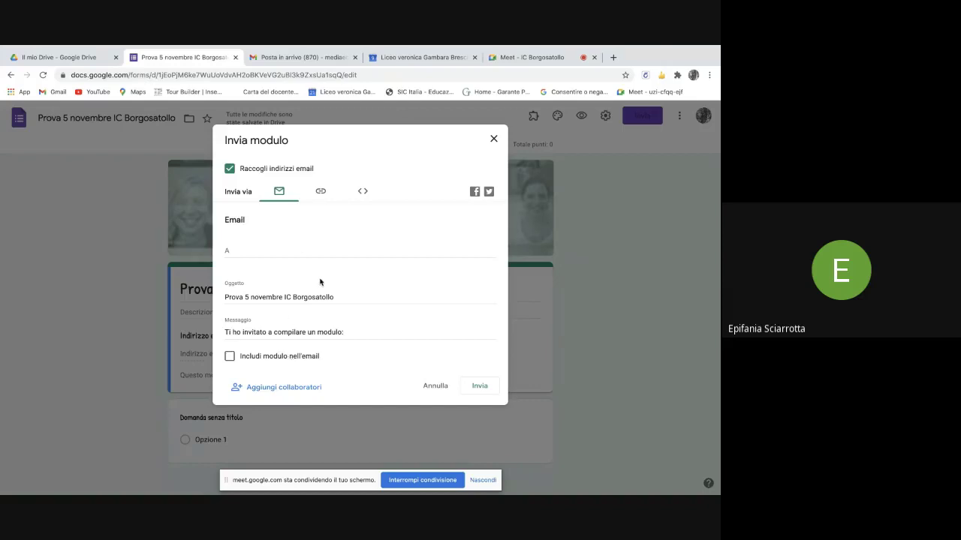
left_click(323, 191)
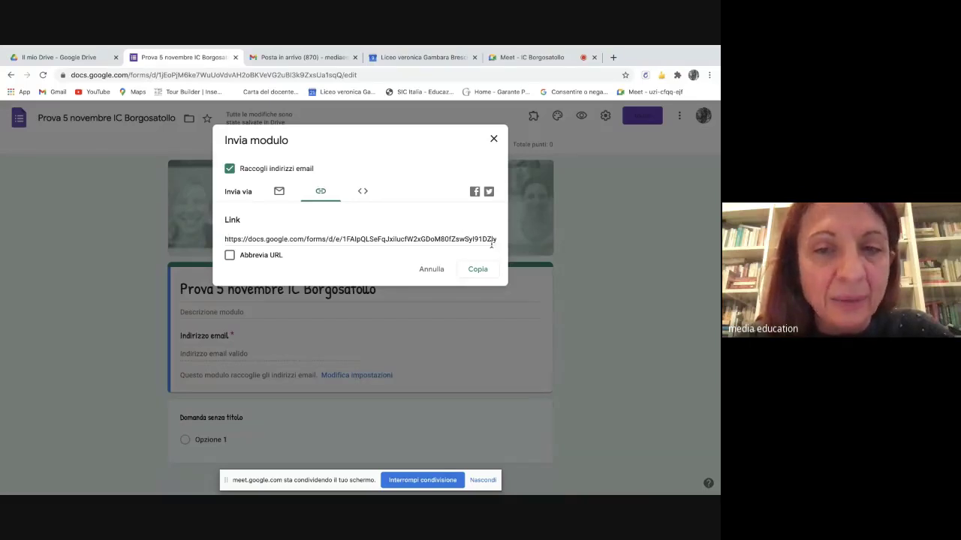
left_click(230, 256)
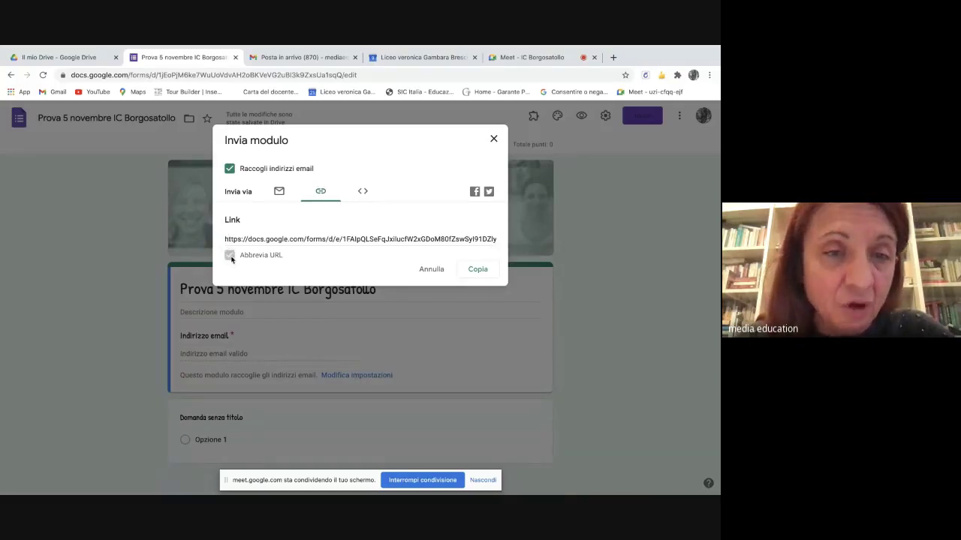
left_click(479, 272)
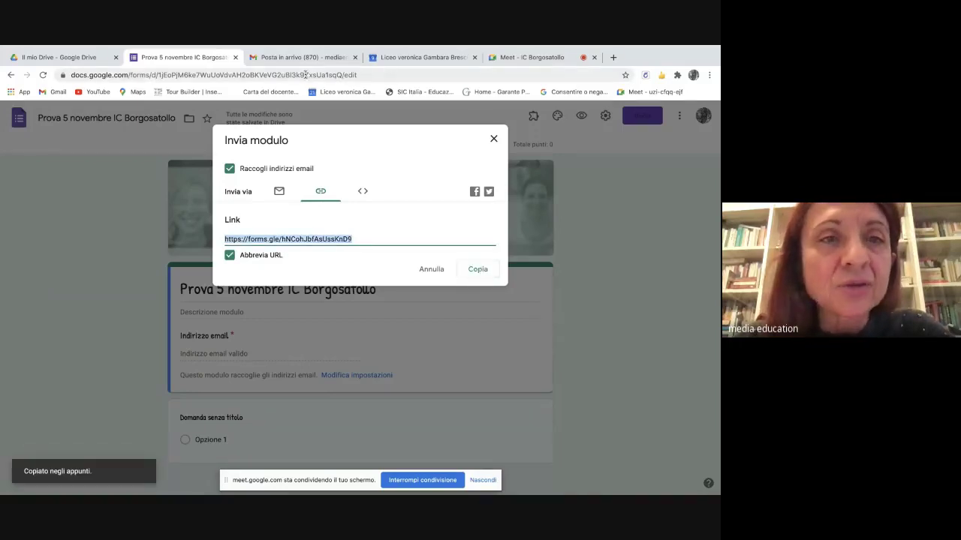
left_click(532, 57)
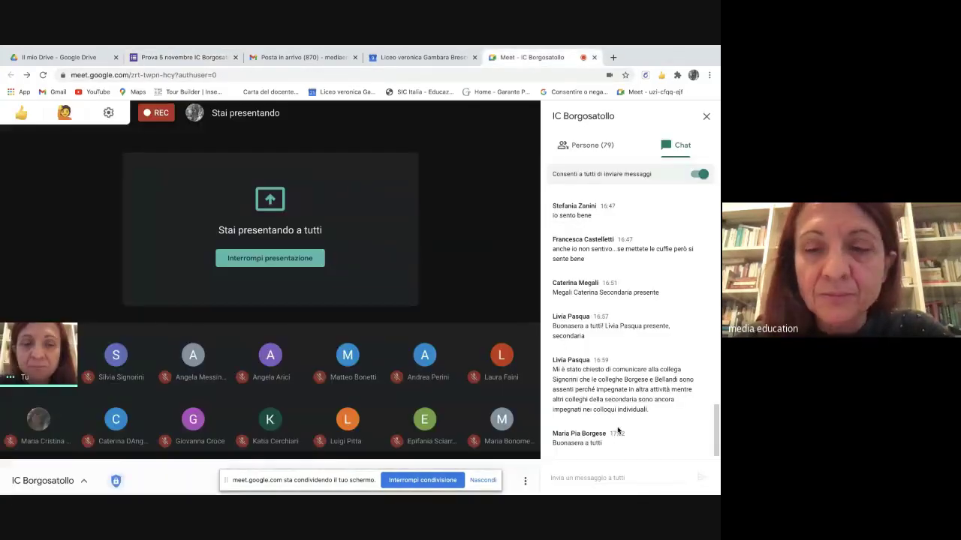
- Paste the forms.gle link into the Meet chat, send it to everyone, and return to Forms
left_click(569, 472)
type("https://forms.gle/hNCohJbfAsUssKnD9")
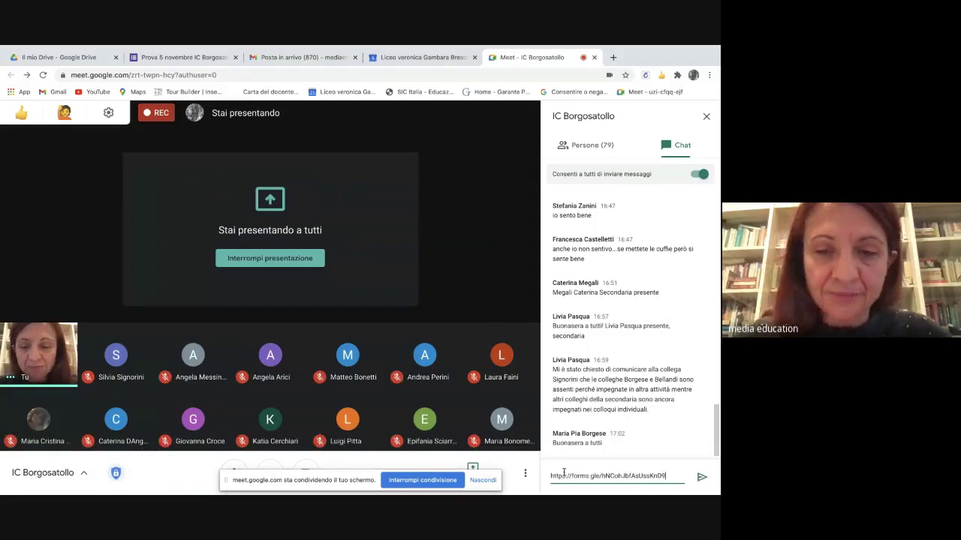
key("Return")
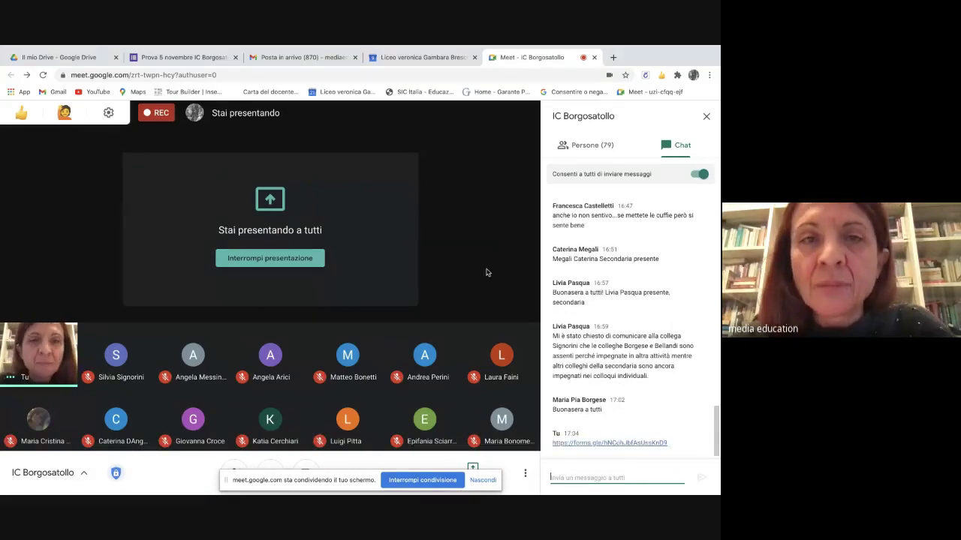
left_click(409, 60)
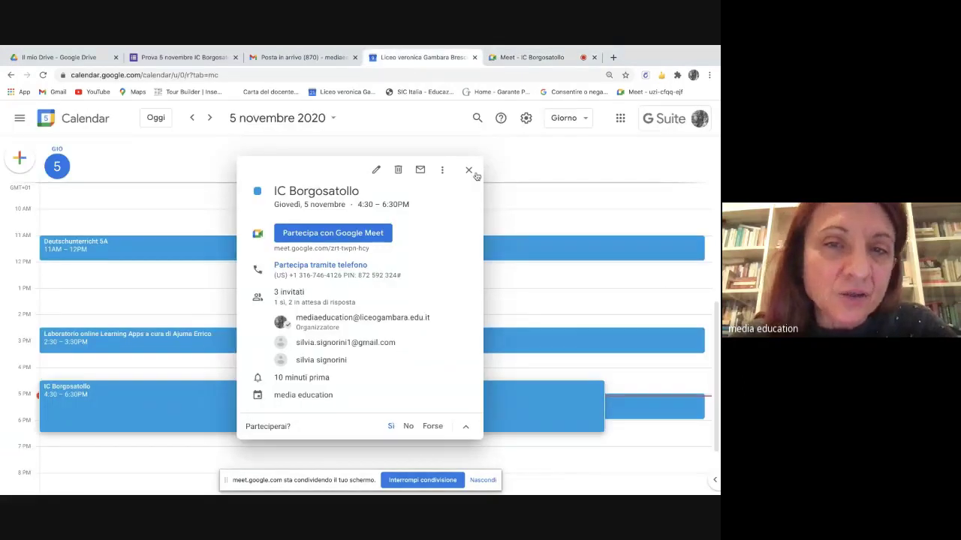
left_click(184, 57)
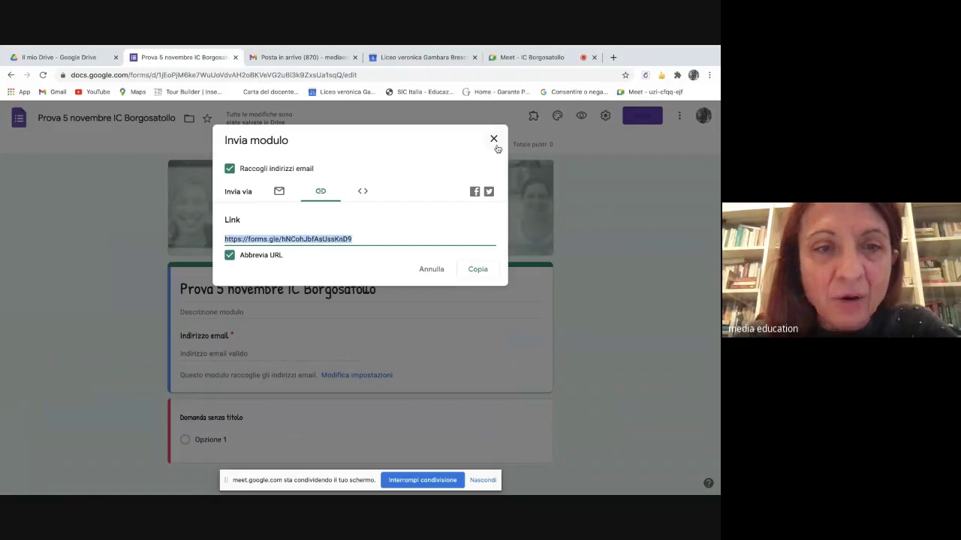
- Close the Invia modulo dialog and enter the description 'Breve modulo sulla App MEET'
left_click(494, 140)
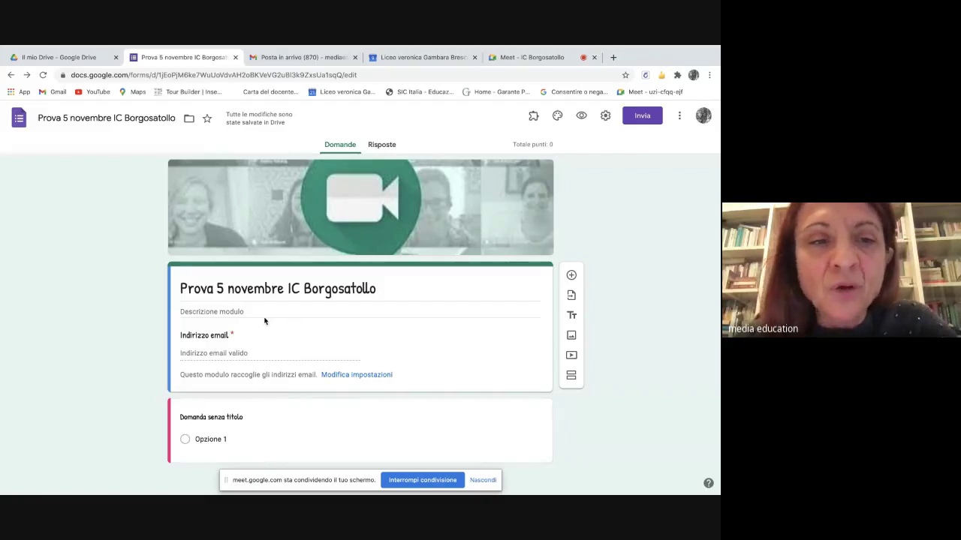
left_click(189, 309)
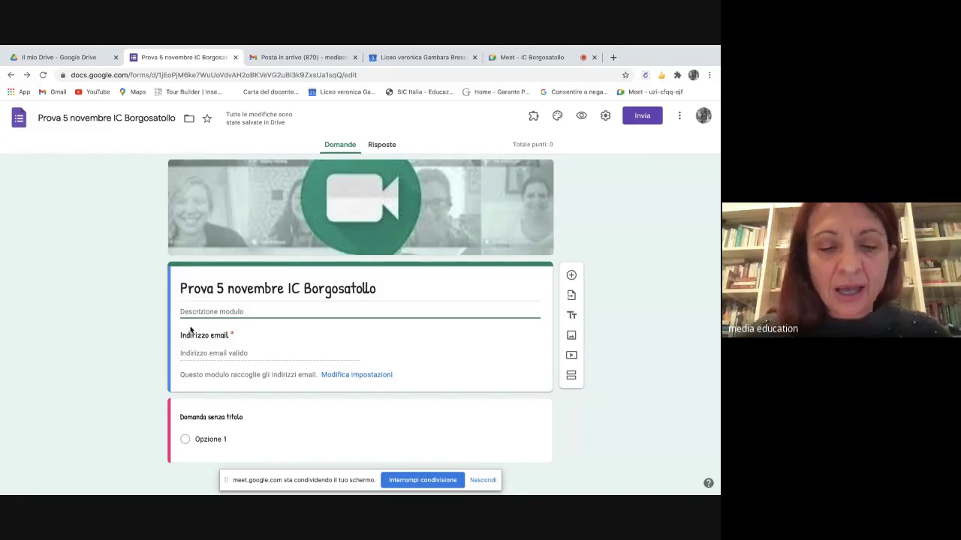
type("Breve")
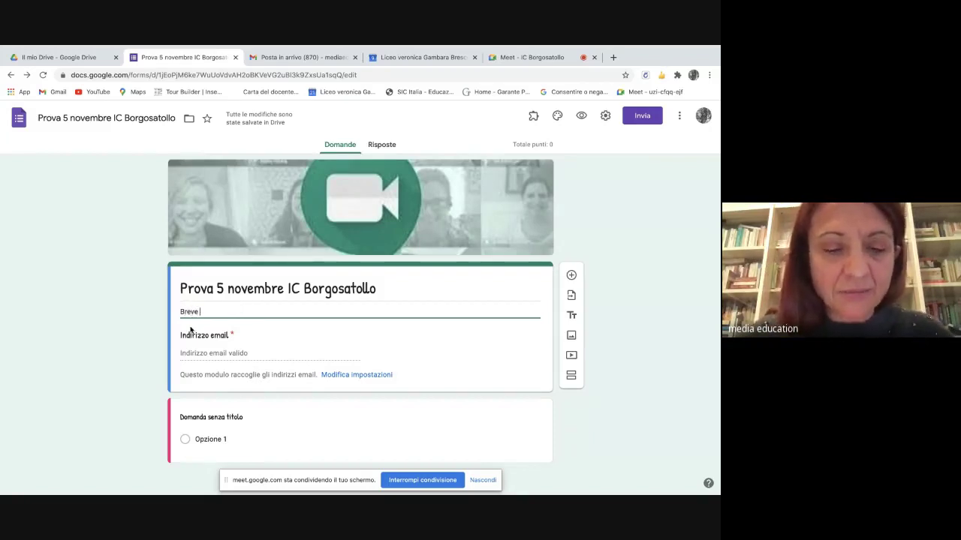
type(" modulo")
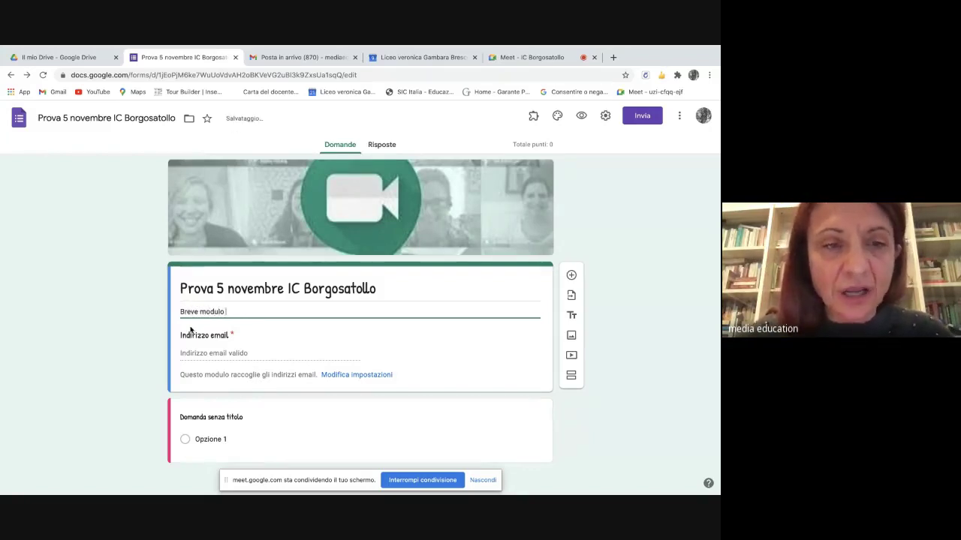
type(" sulla App MEET")
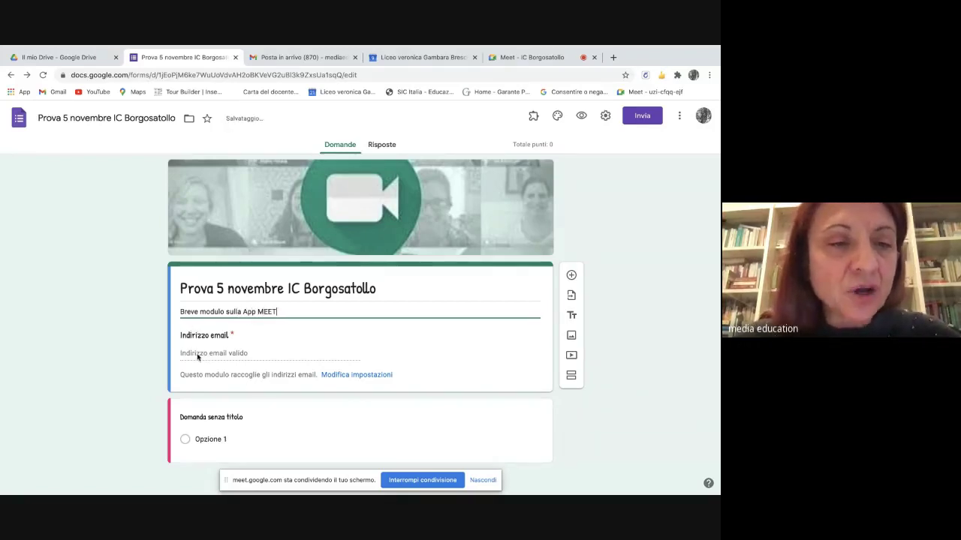
left_click(198, 357)
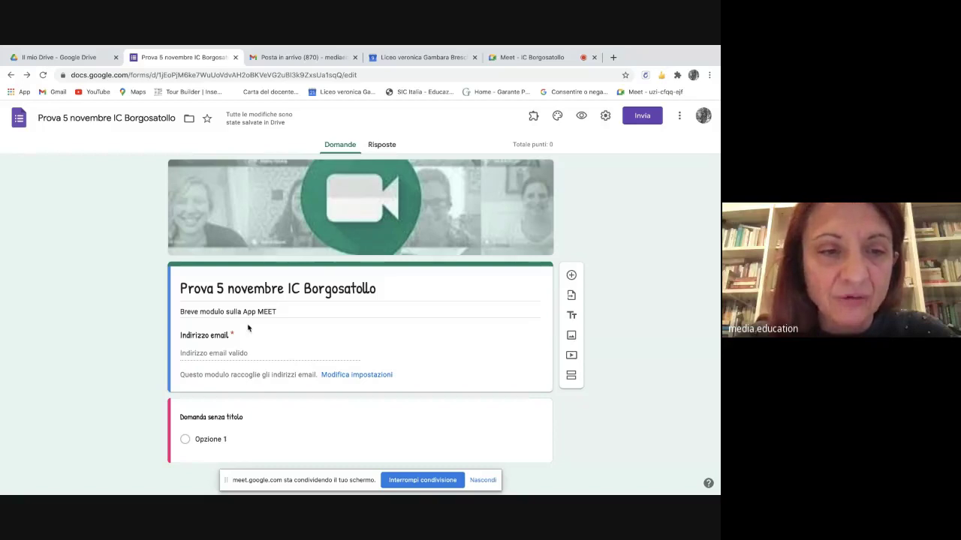
- Title the first question 'Cognome e Nome', mark it Obbligatorio, and add a new question
left_click(203, 417)
key("BackSpace")
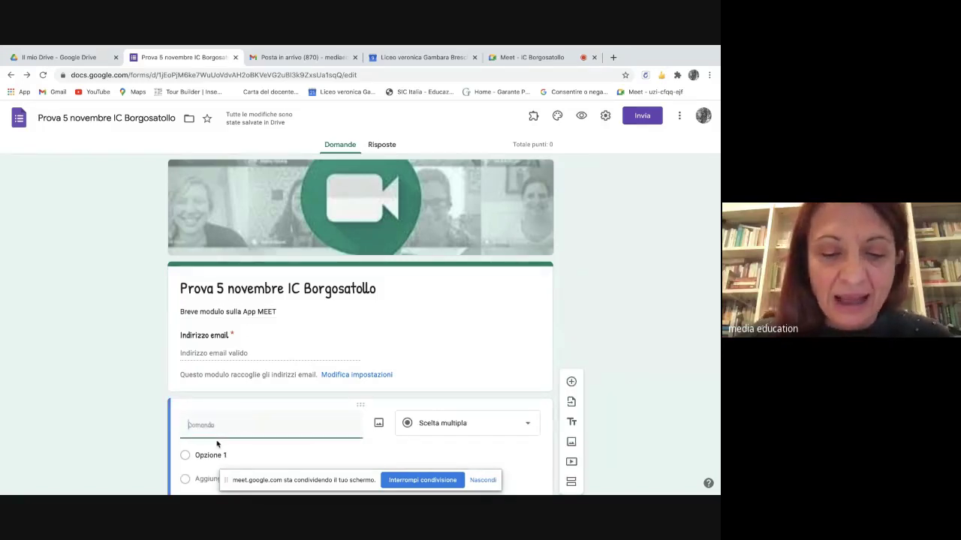
type("Cogno")
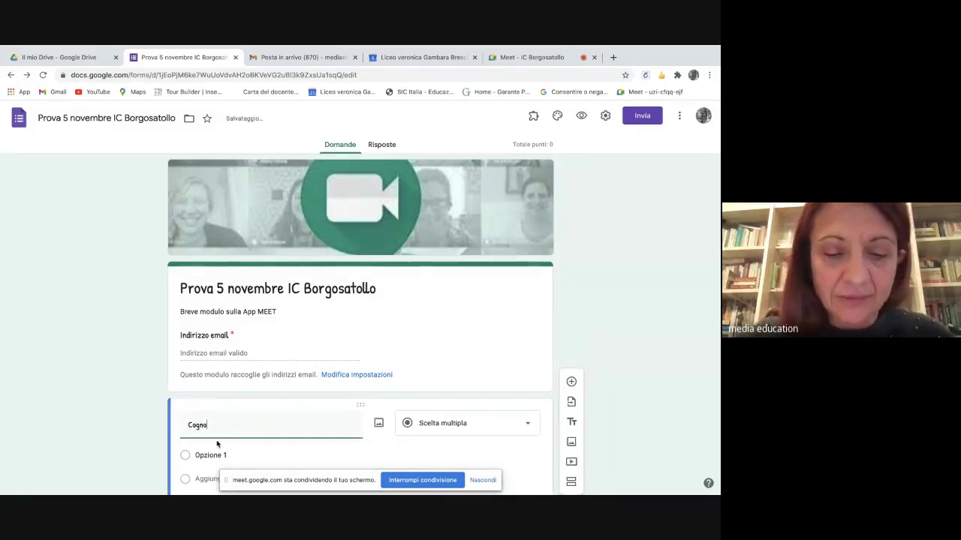
type("me e Nom")
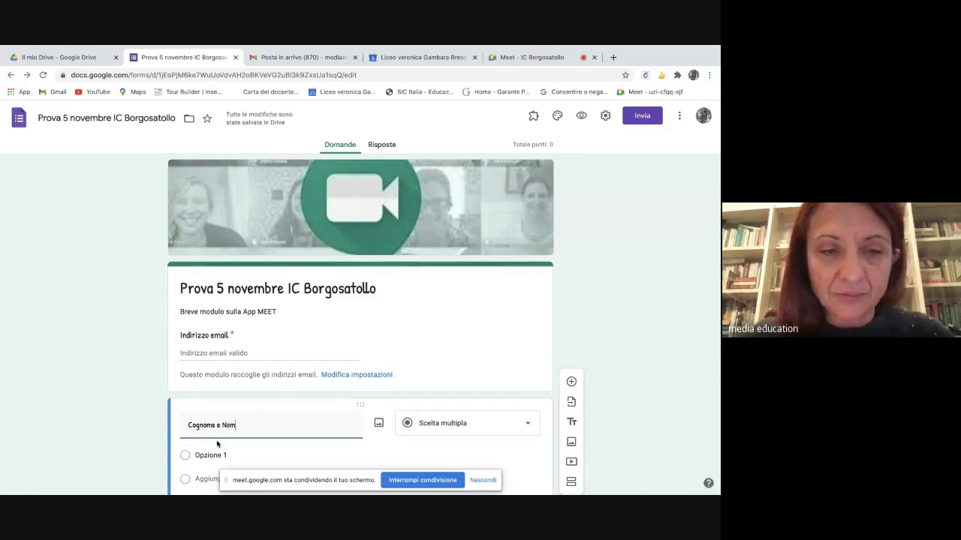
type("e")
scroll(217, 445, "down", 2)
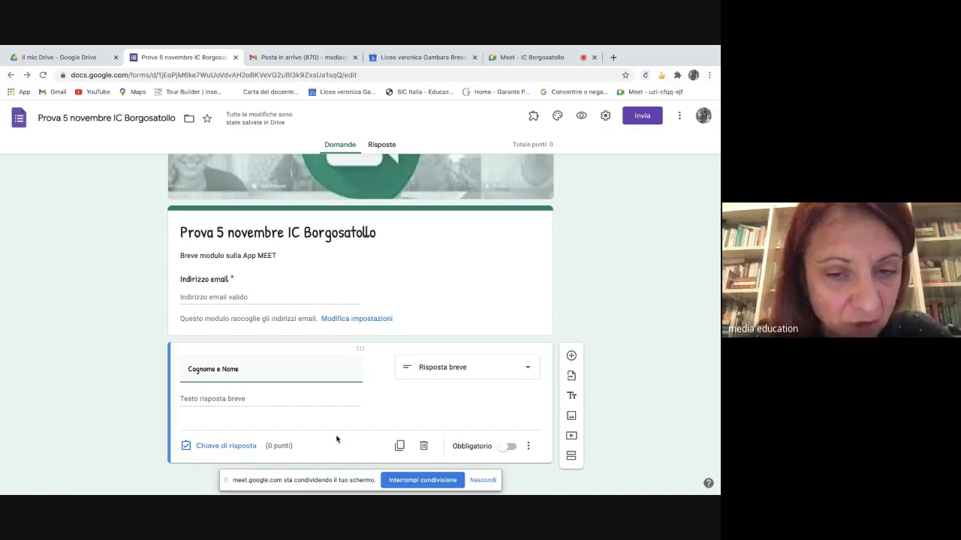
left_click(504, 449)
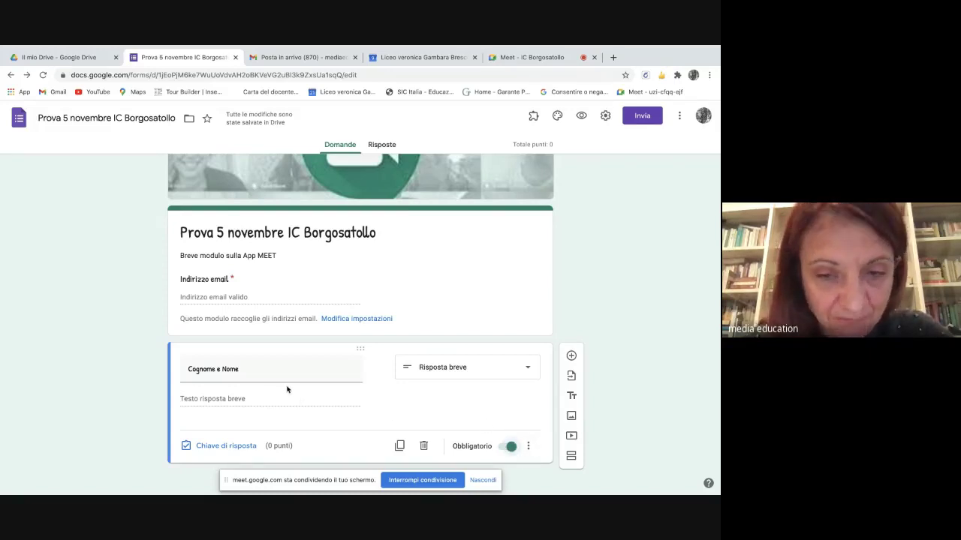
left_click(571, 357)
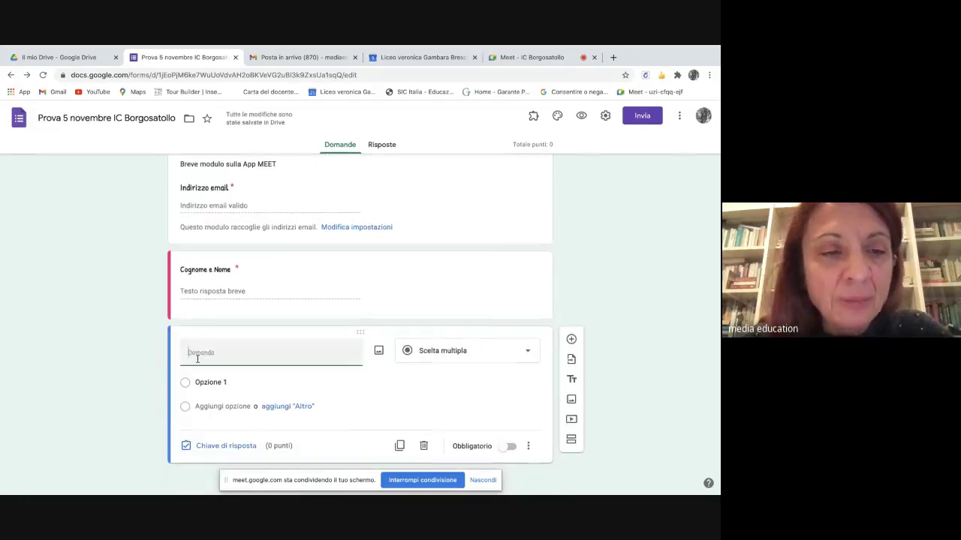
- Title the new question 'Cosa è MEET?' with first option 'una casa editrice'
type("Co")
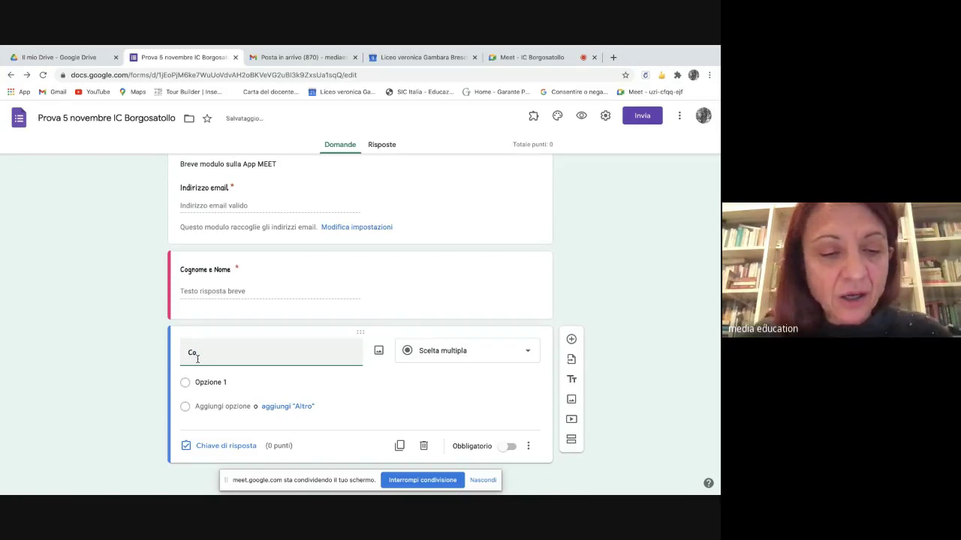
type("sa è MEET?")
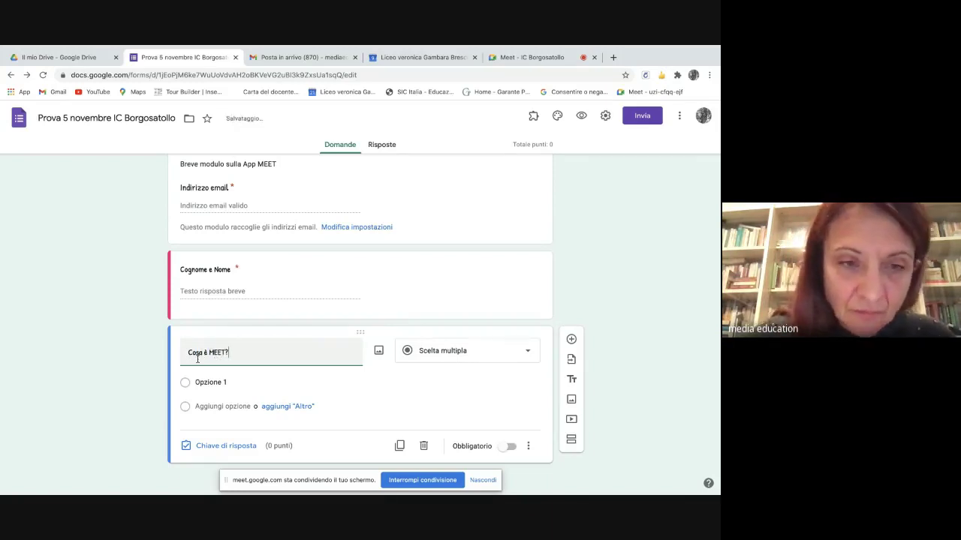
left_click(214, 382)
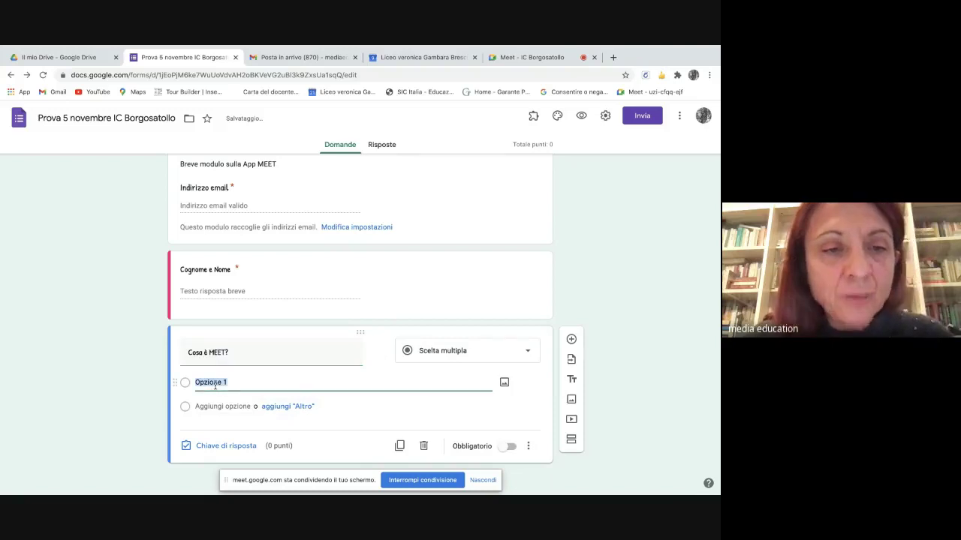
key("BackSpace")
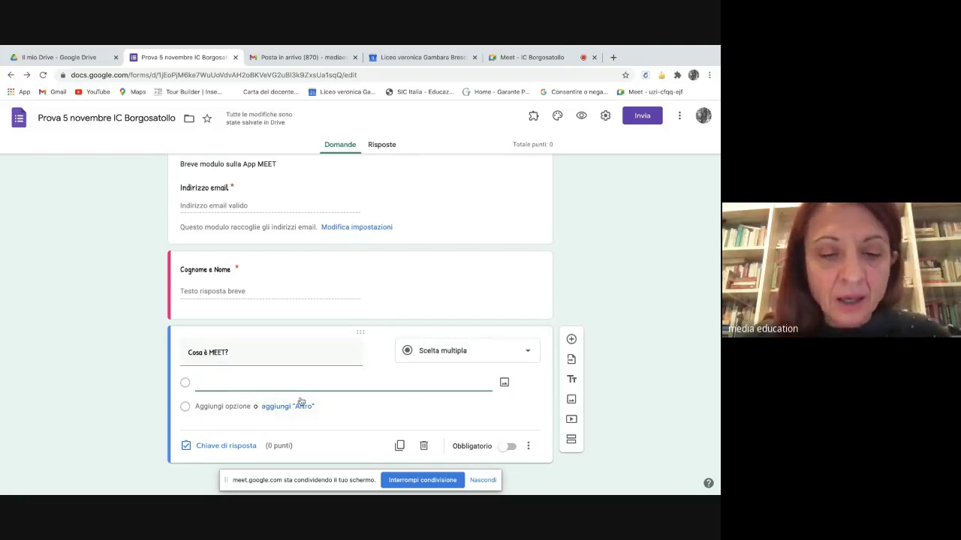
type("una ")
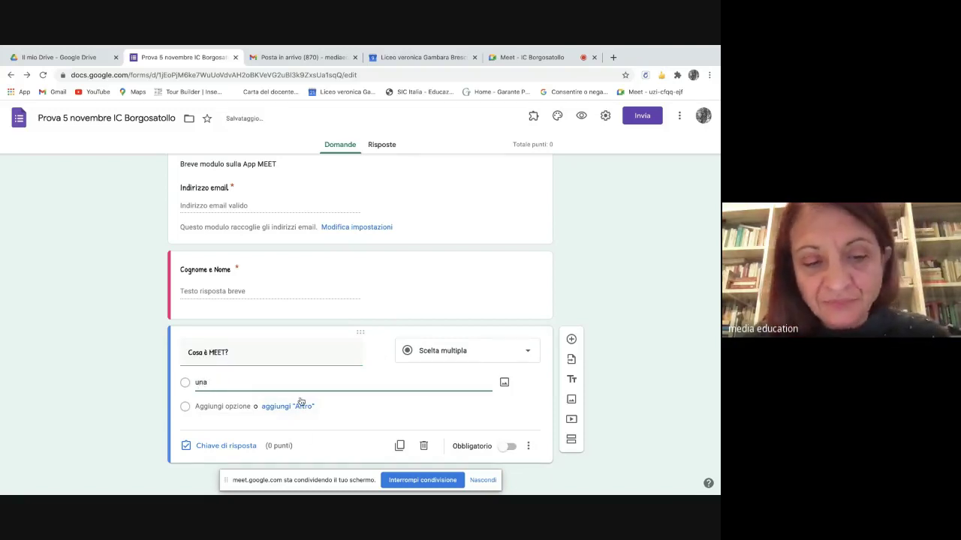
type("casa editr")
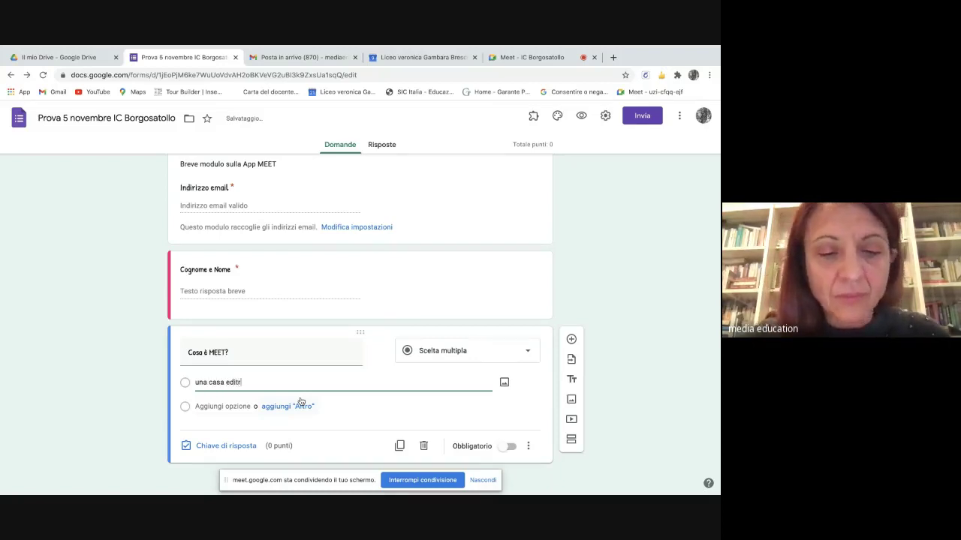
type("ice")
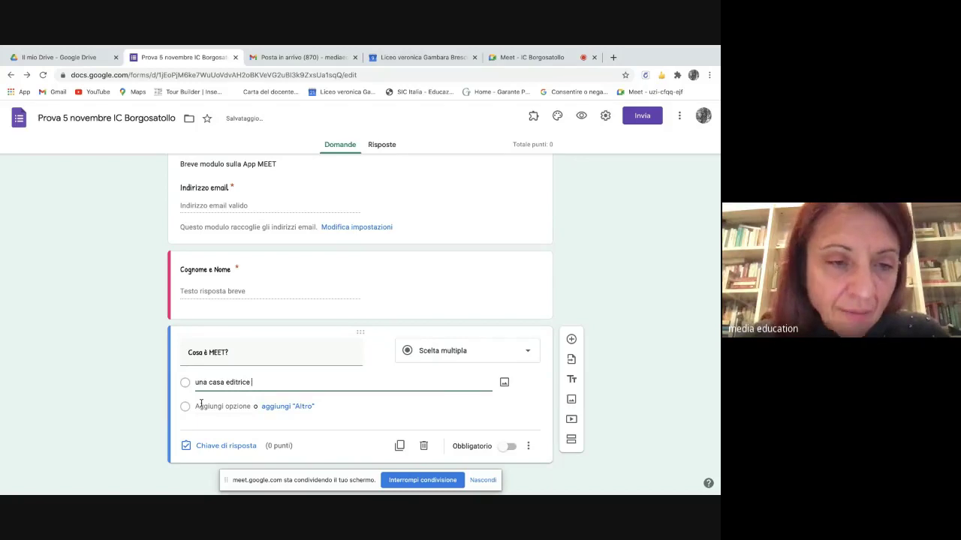
- Add the options 'un'aula virtuale' and 'una app per videoconferenze'
left_click(201, 404)
key("BackSpace")
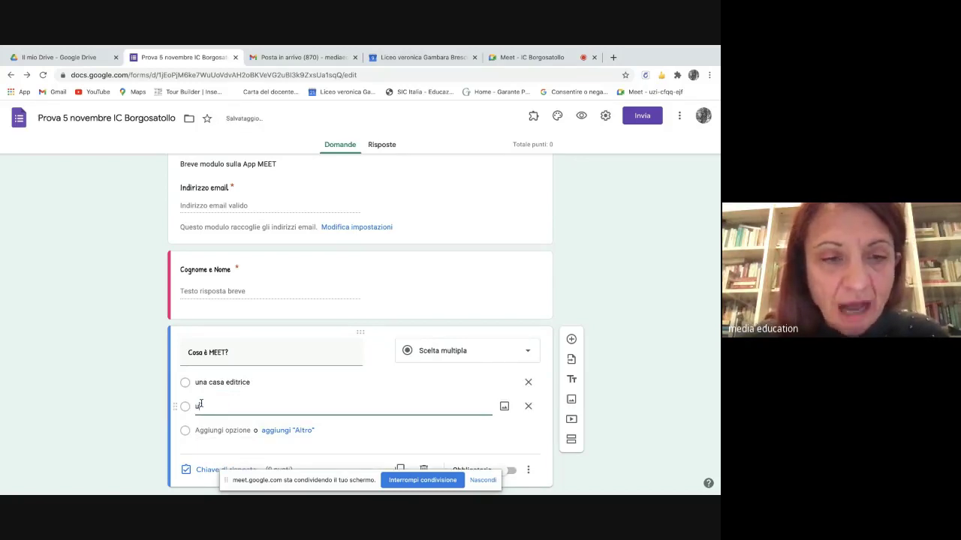
type("un'aula")
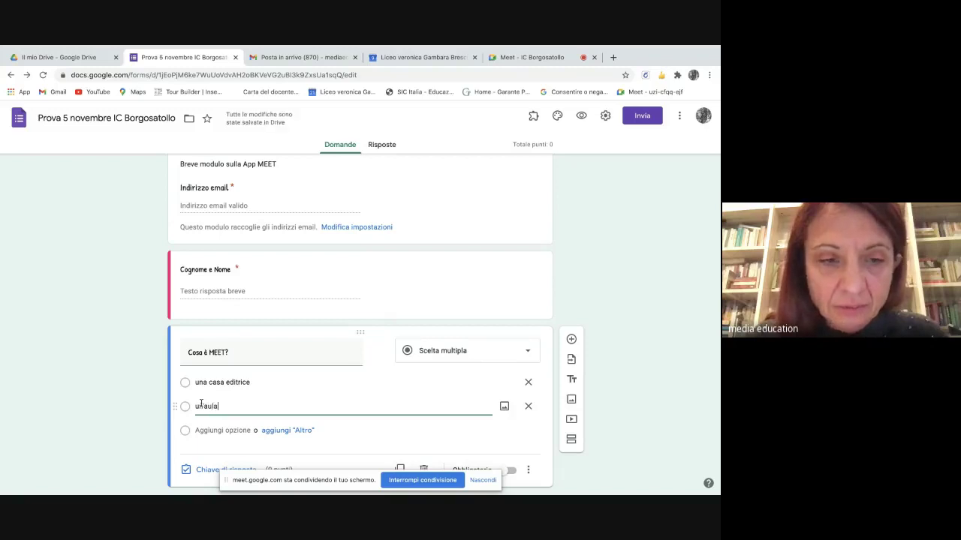
type("rtulae")
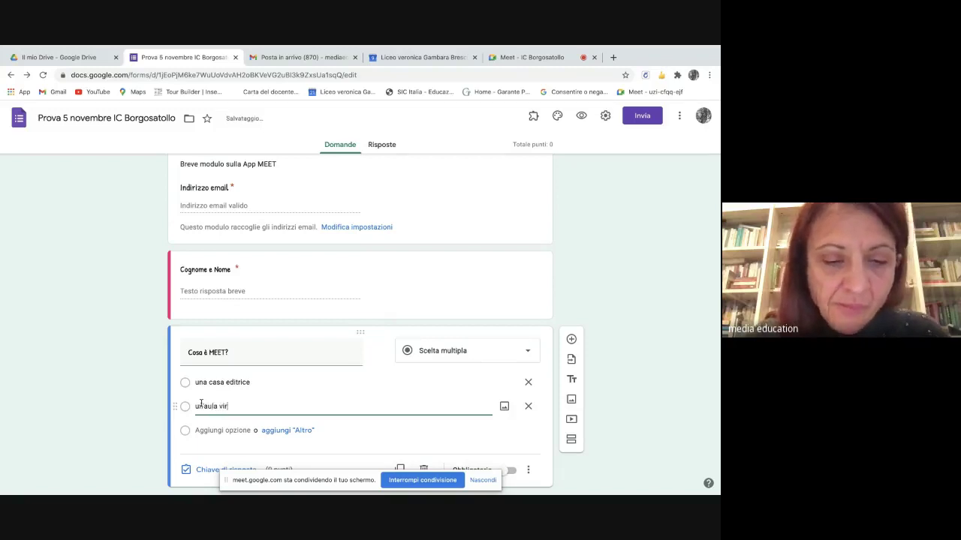
key("BackSpace")
key("BackSpace")
key("BackSpace")
key("BackSpace")
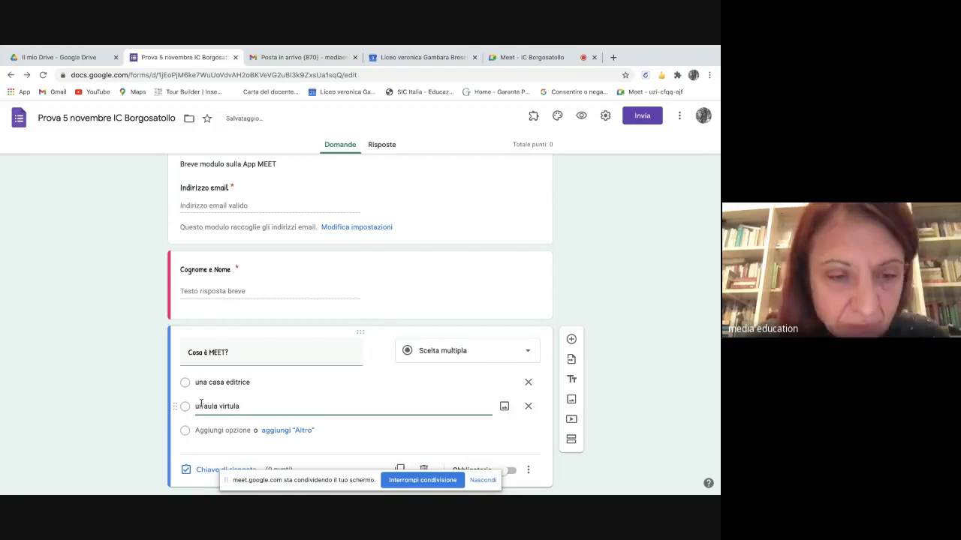
type("ale")
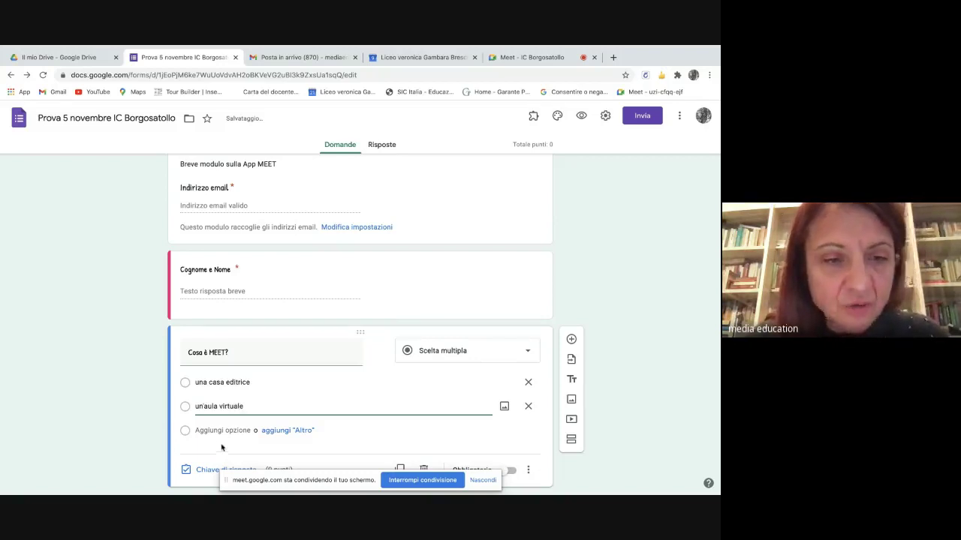
left_click(213, 443)
left_click(207, 429)
key("BackSpace")
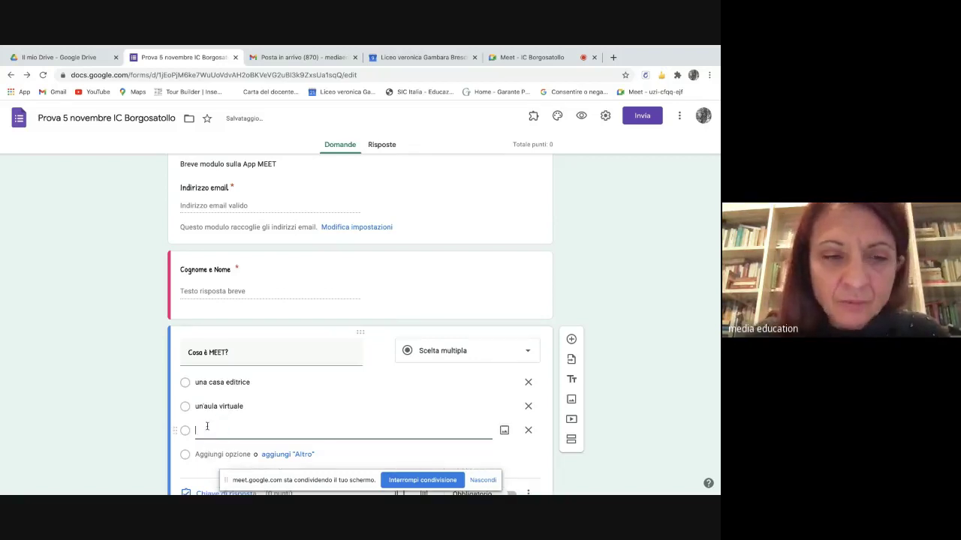
type("una app")
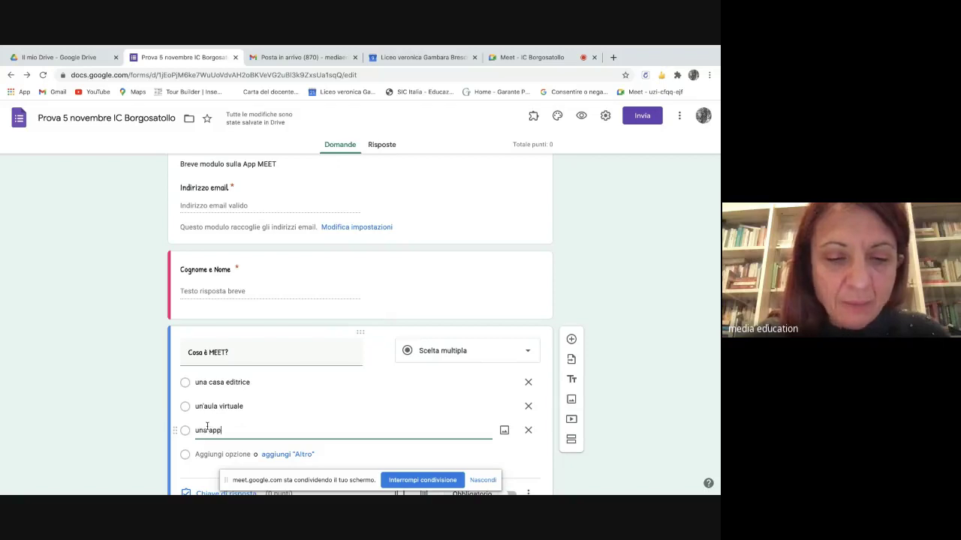
type(" per vi")
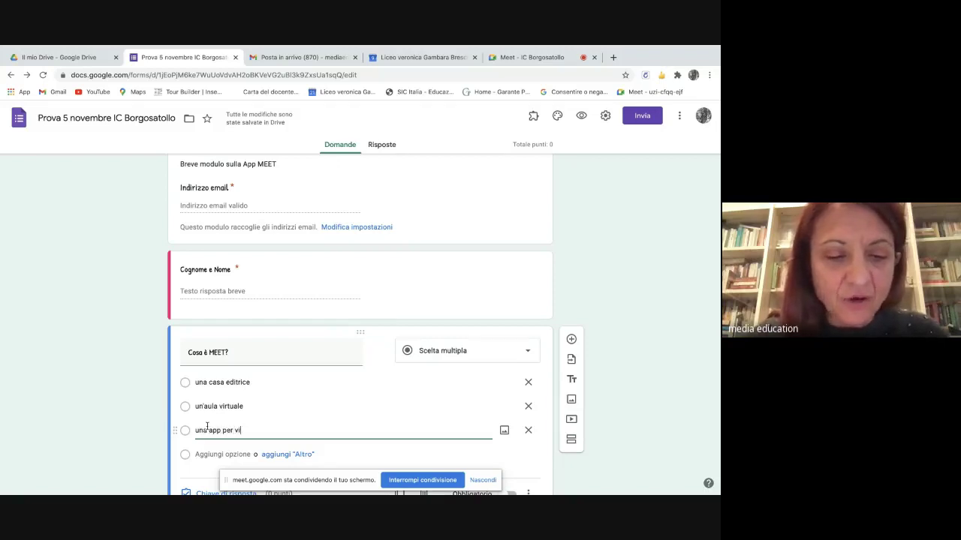
type("deoconfere")
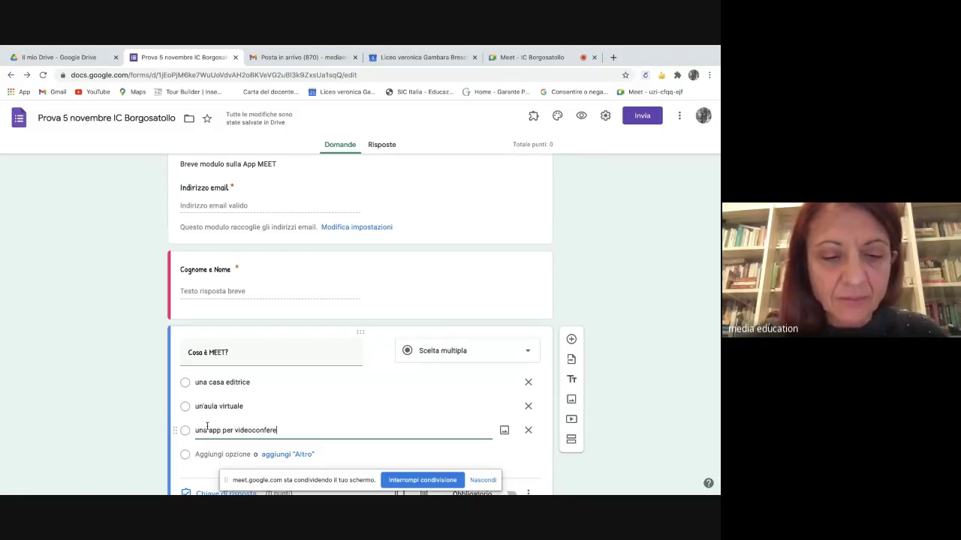
type("nze")
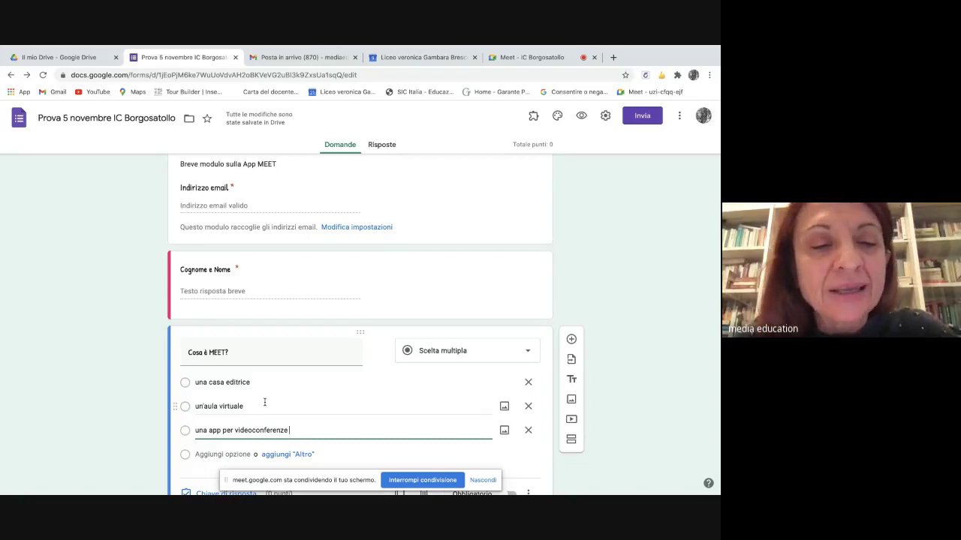
scroll(264, 403, "down", 1)
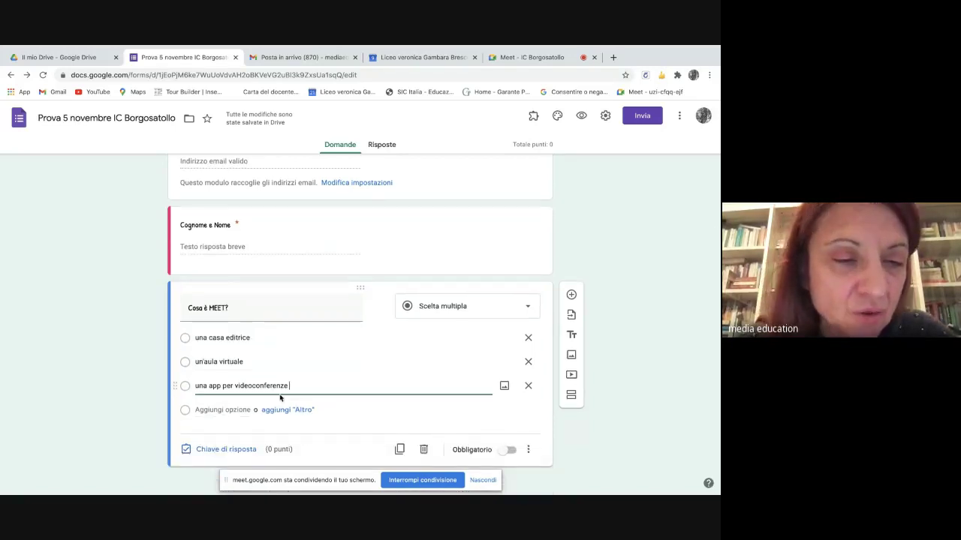
scroll(282, 398, "down", 1)
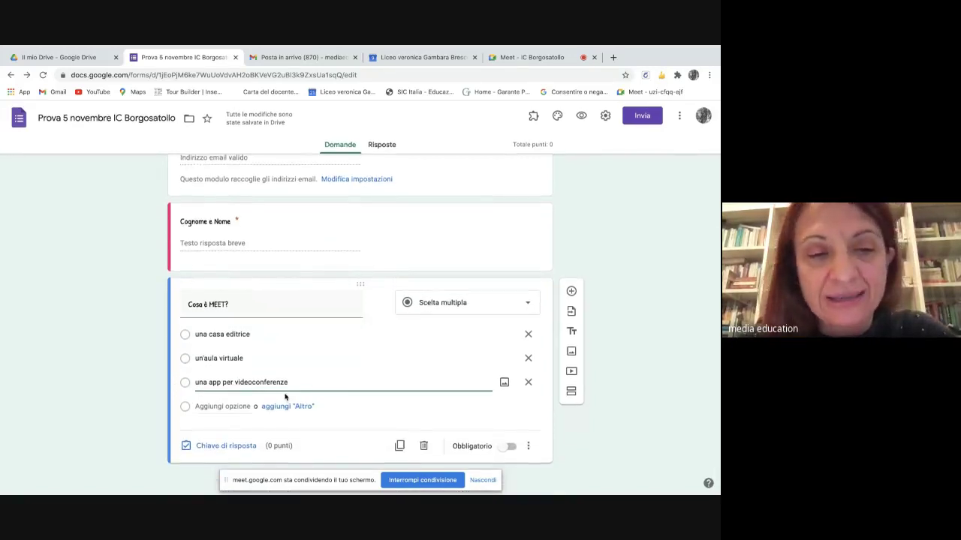
- Mark 'una app per videoconferenze' correct for 1 point and make 'Cosa è MEET?' required
left_click(223, 447)
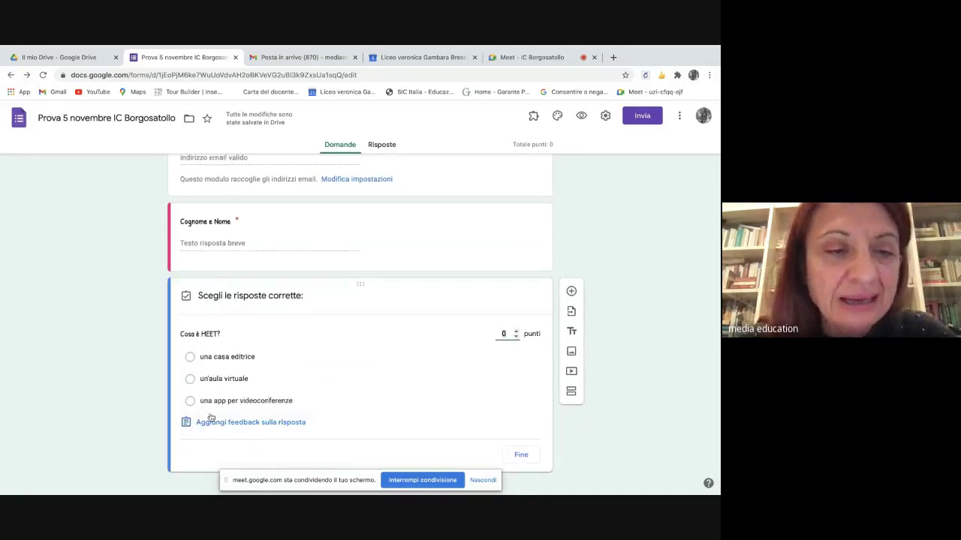
left_click(190, 401)
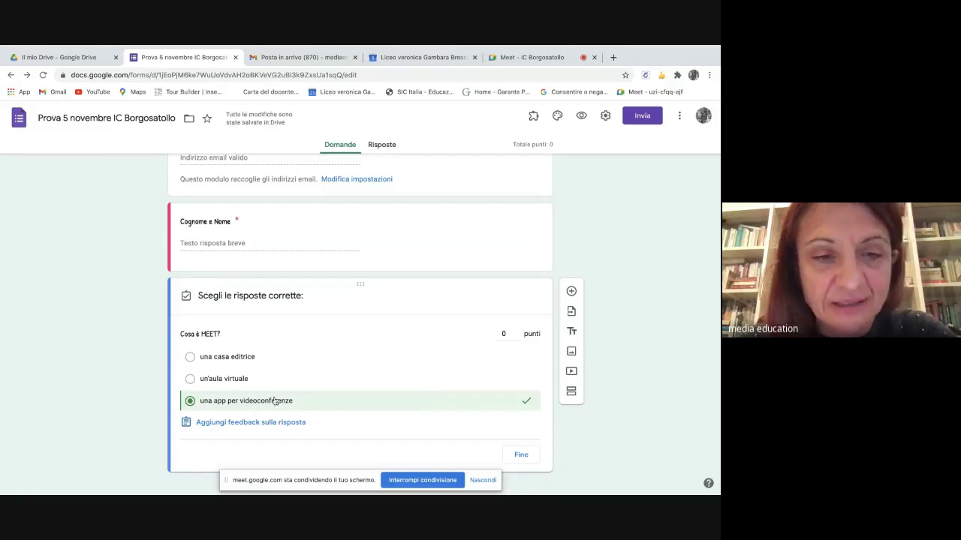
left_click(515, 331)
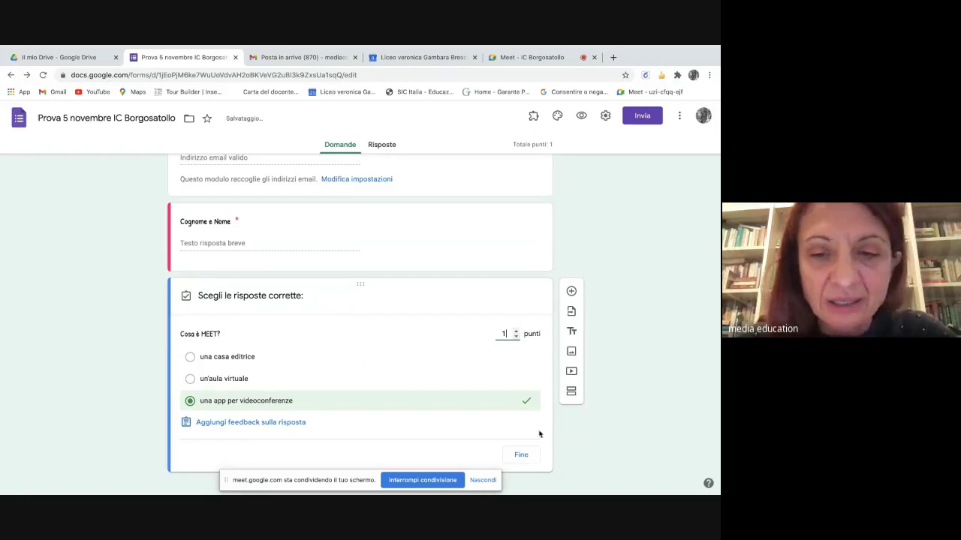
left_click(520, 456)
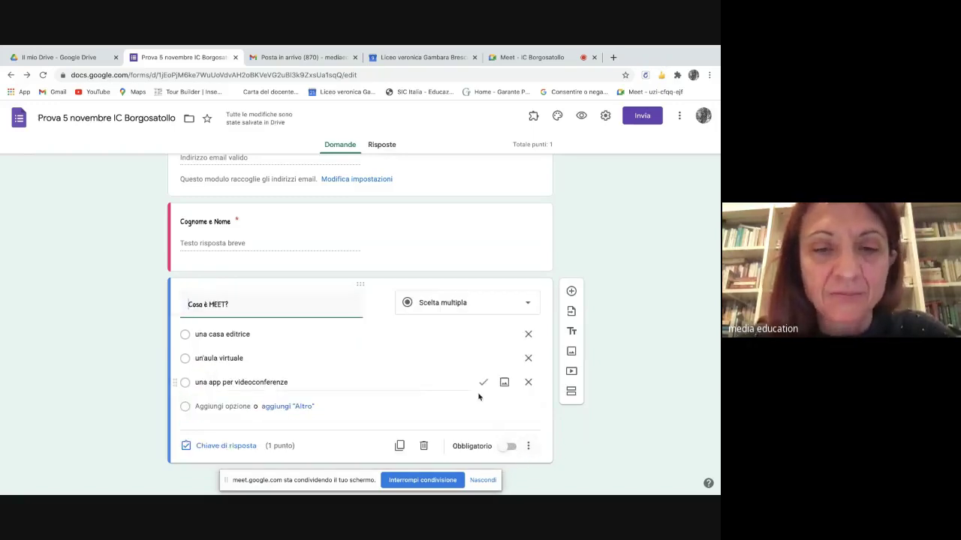
left_click(507, 447)
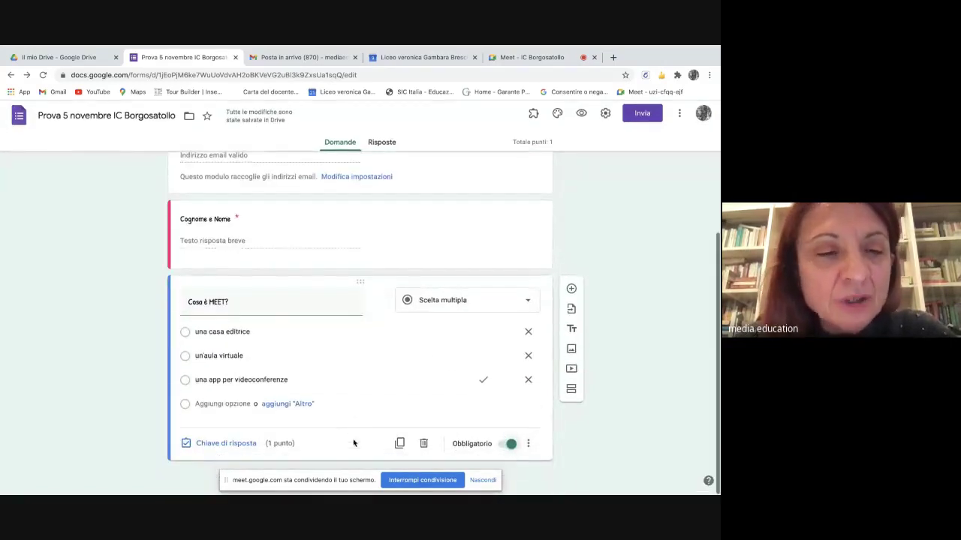
- Insert a question after 'Cosa è MEET?' and switch it to the Caselle di controllo type
left_click(571, 292)
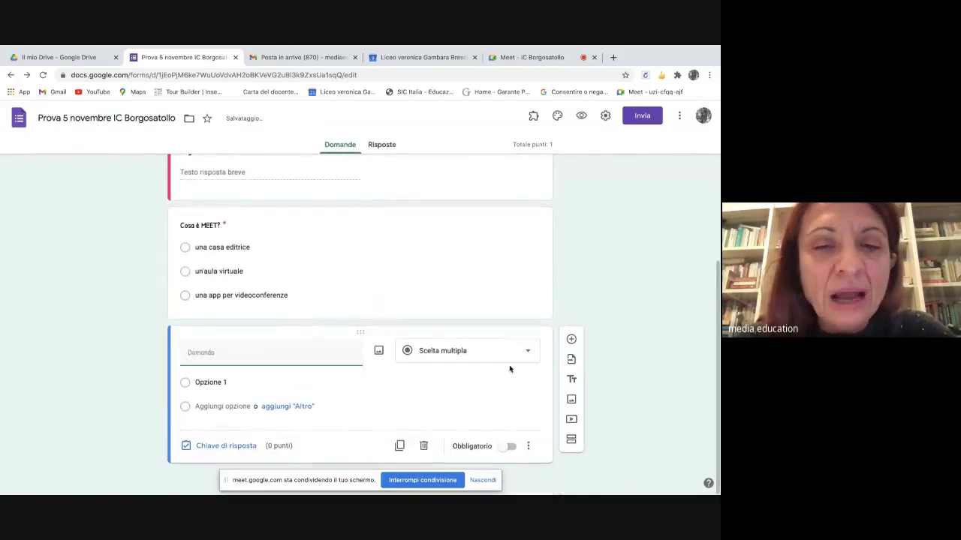
left_click(527, 350)
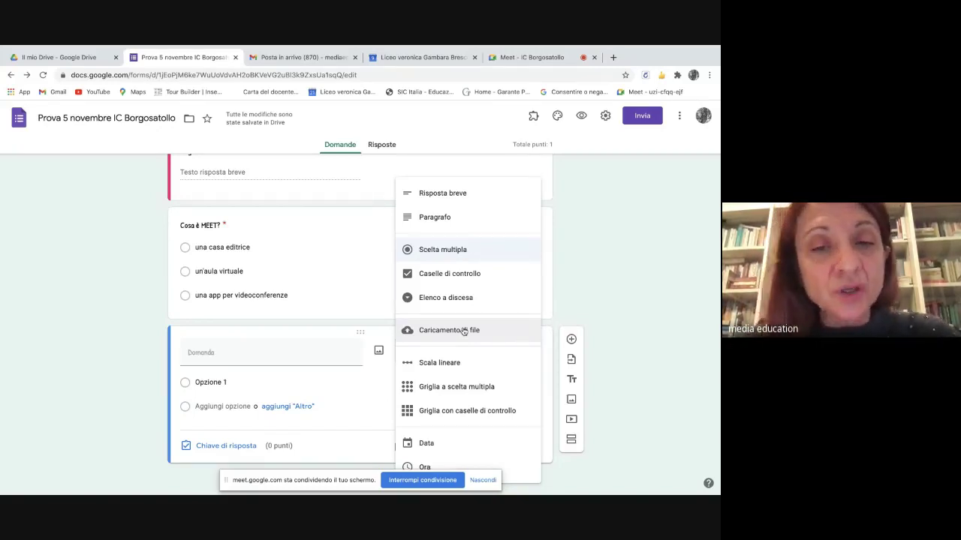
scroll(326, 279, "up", 2)
scroll(326, 279, "down", 2)
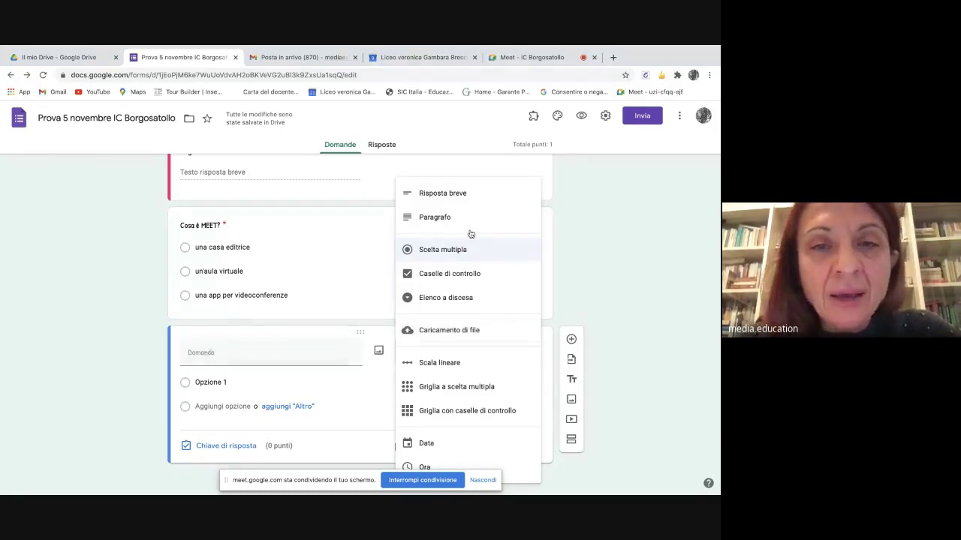
left_click(459, 274)
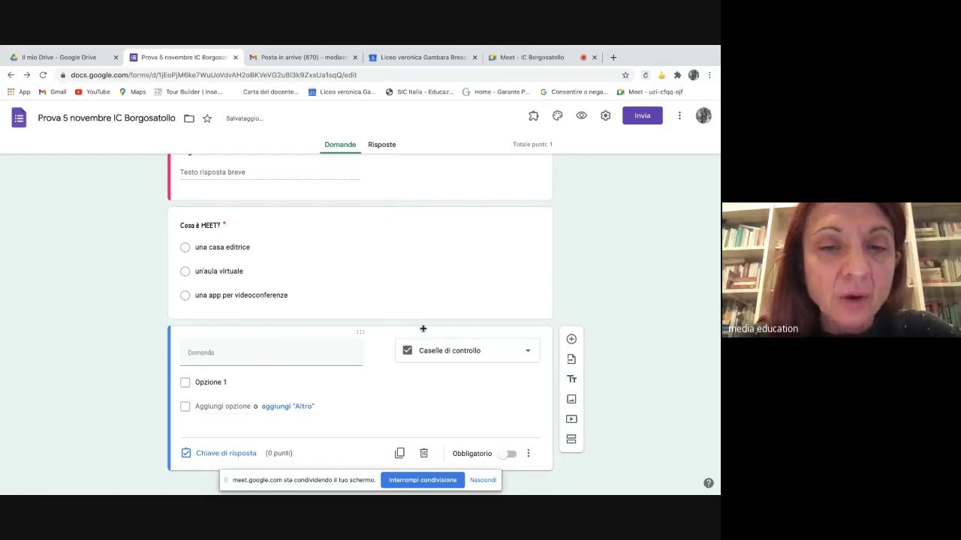
- Title the new question 'Cosa è possibile fare in MEET?'
left_click(200, 357)
type("C")
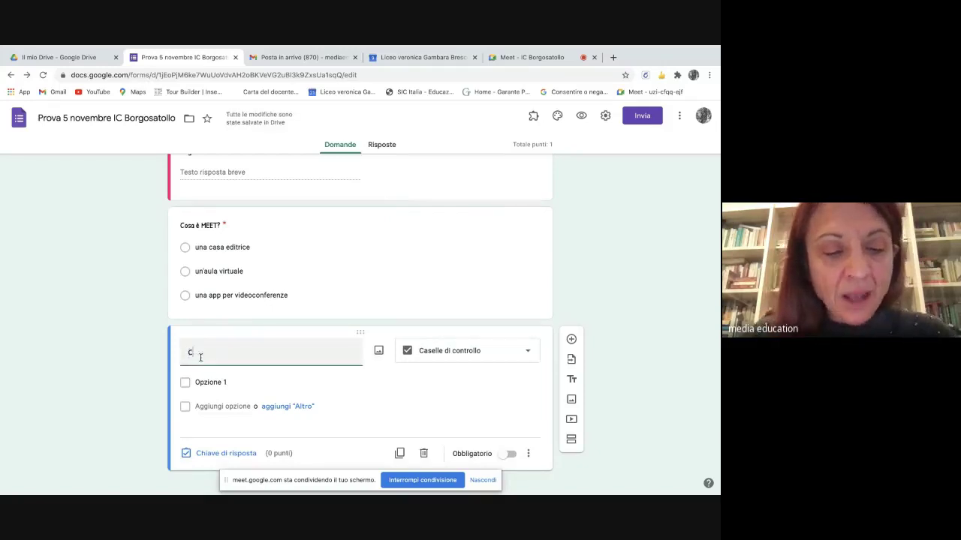
type("osa è")
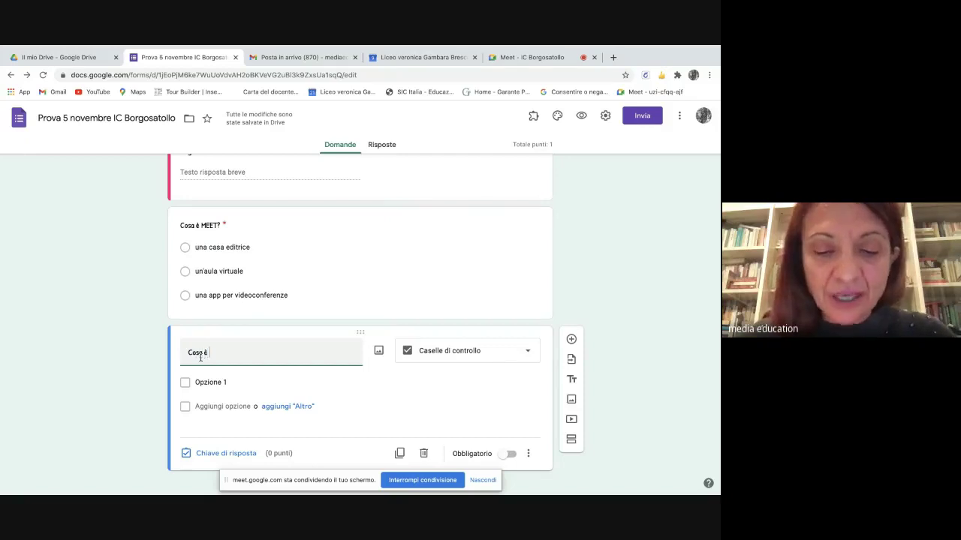
type(" possibile ")
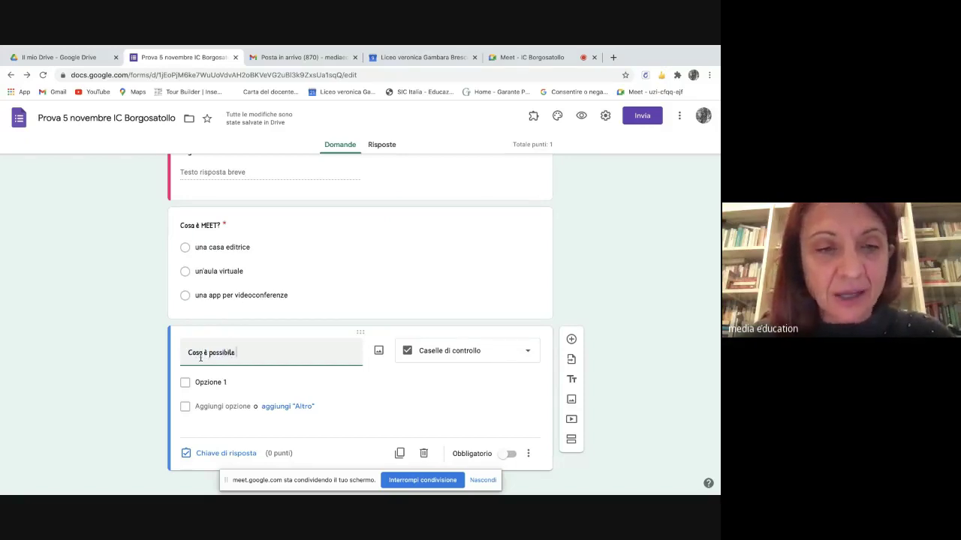
type("fare in")
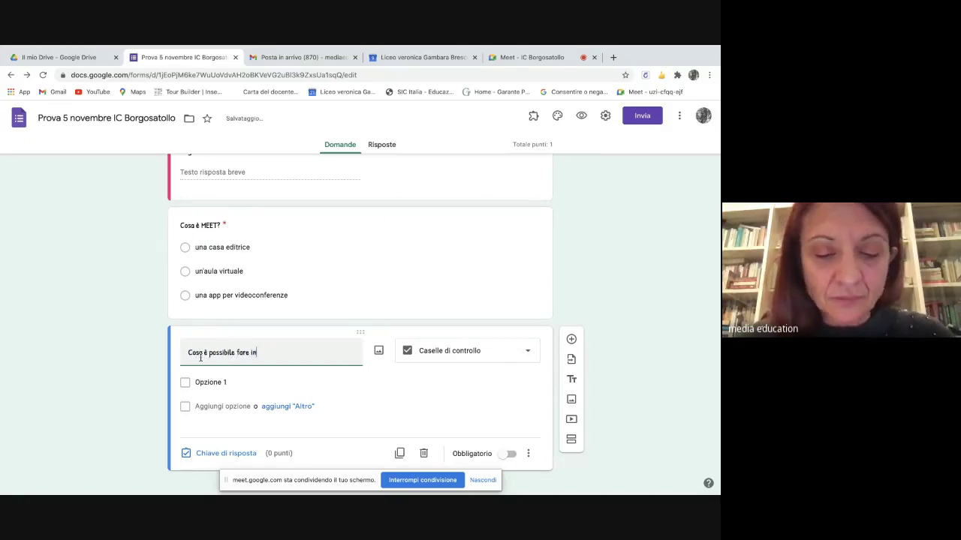
type(" MEET?")
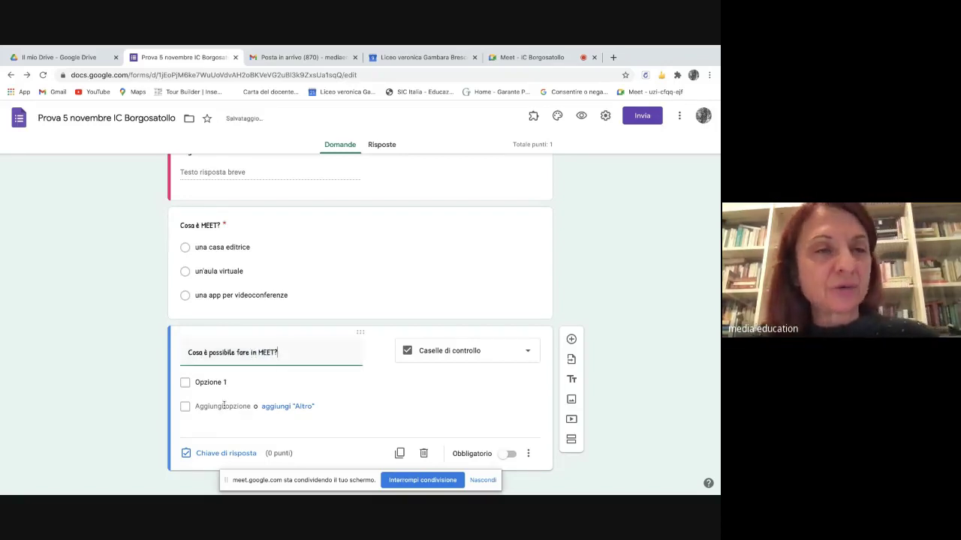
scroll(240, 375, "up", 2)
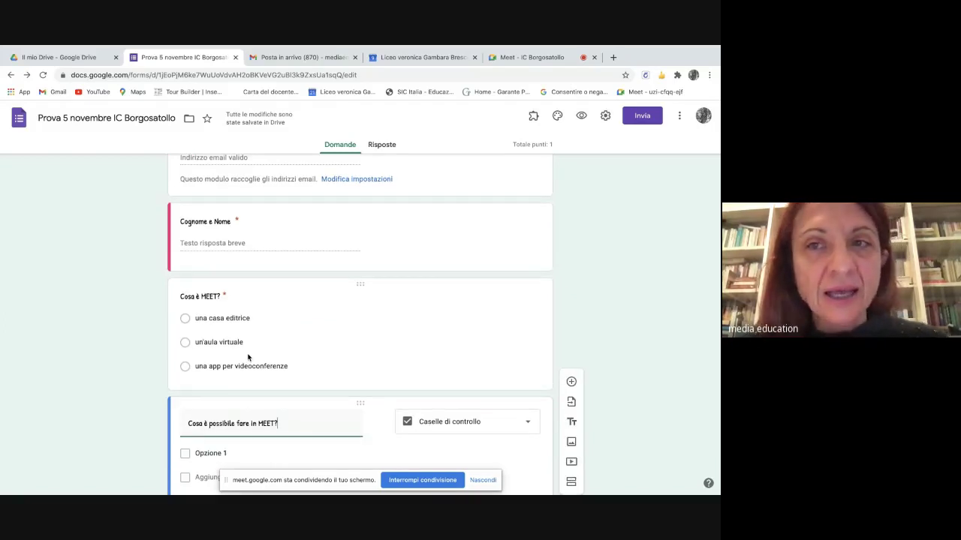
scroll(240, 375, "down", 2)
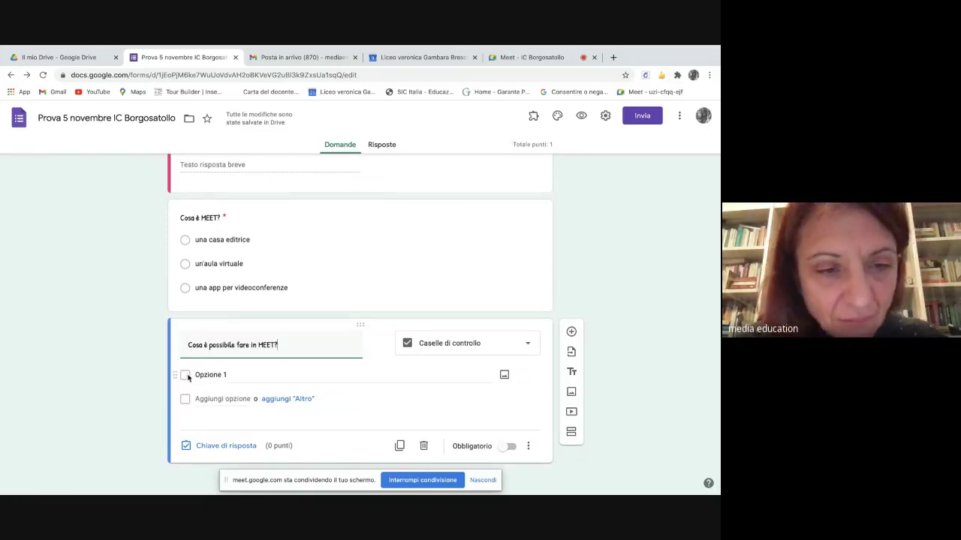
- Add options 'creare una stanza virtuale', 'creare verifiche' and 'condividere la schermo'
left_click(213, 376)
key("BackSpace")
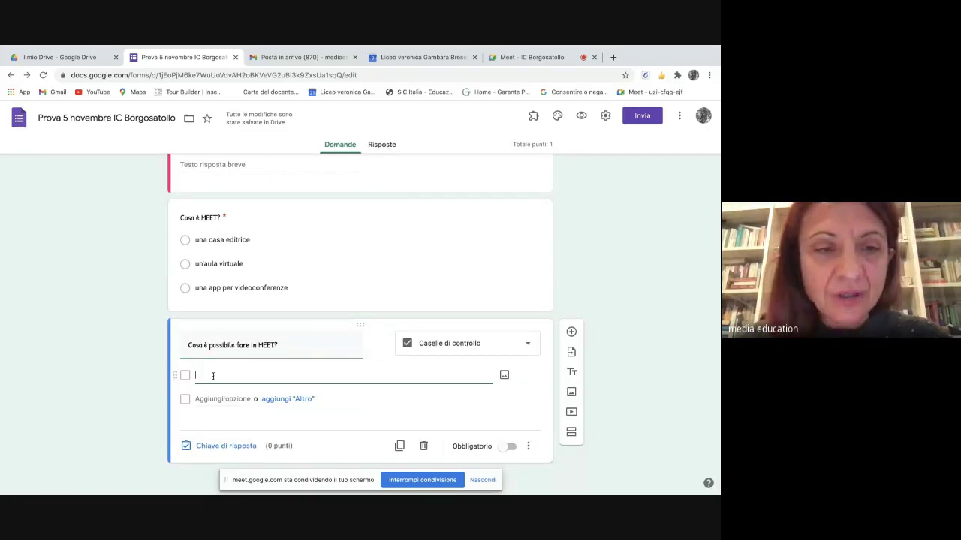
type("c")
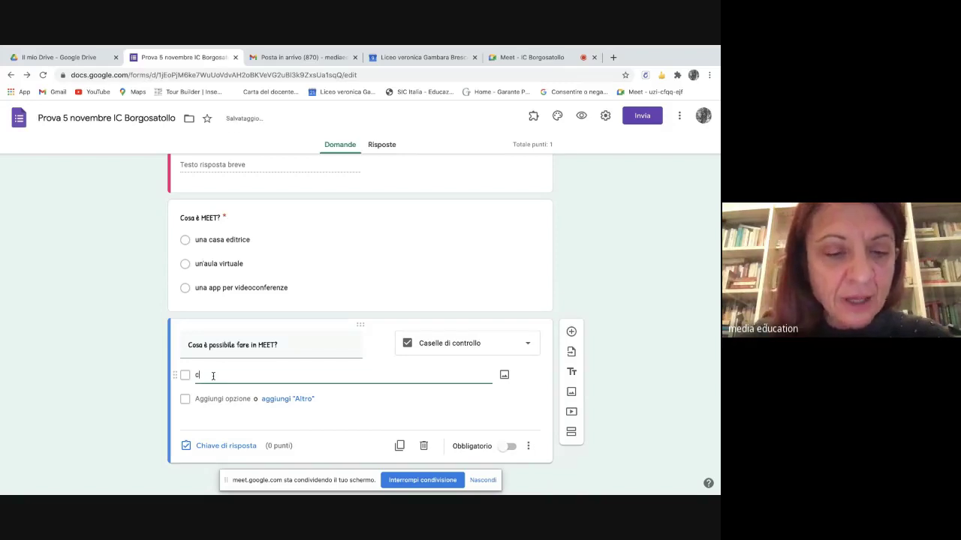
type("rea")
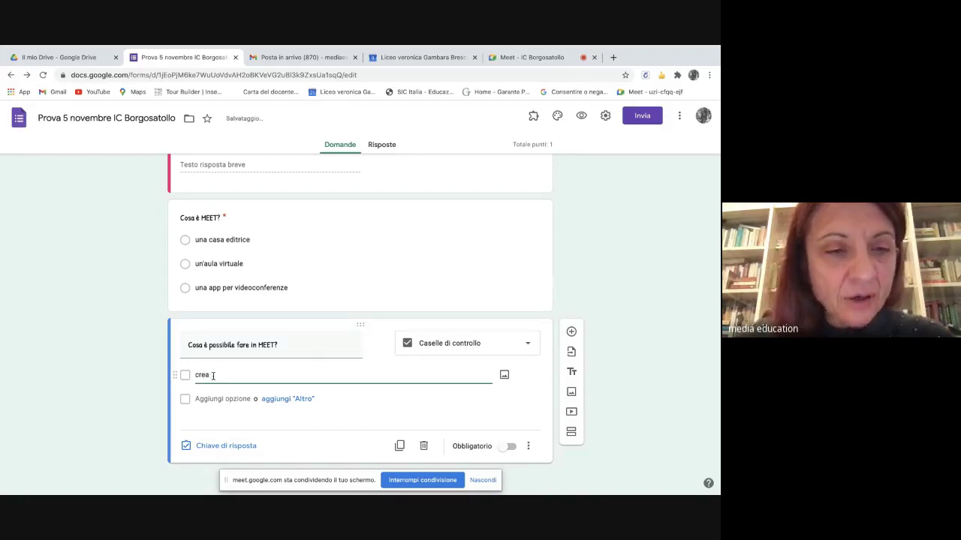
type("re una")
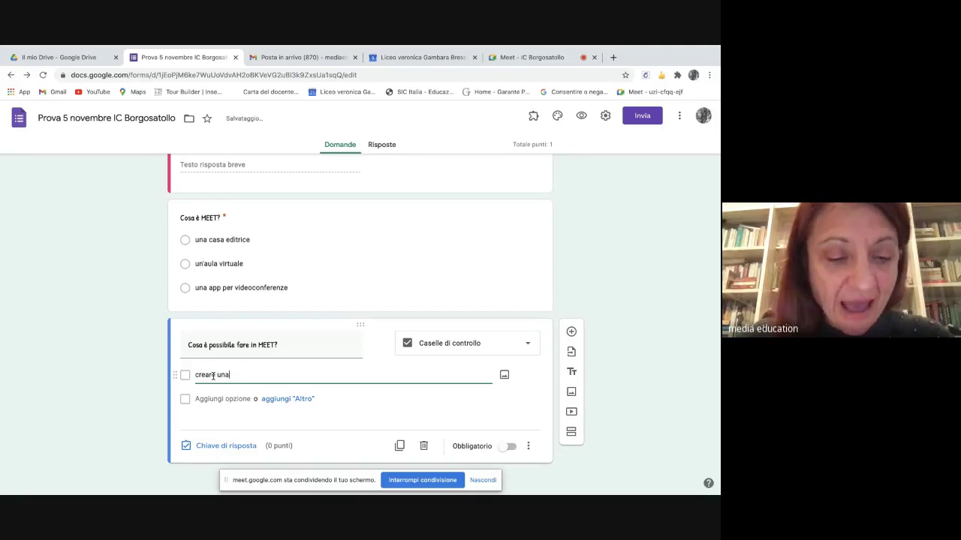
type(" sta")
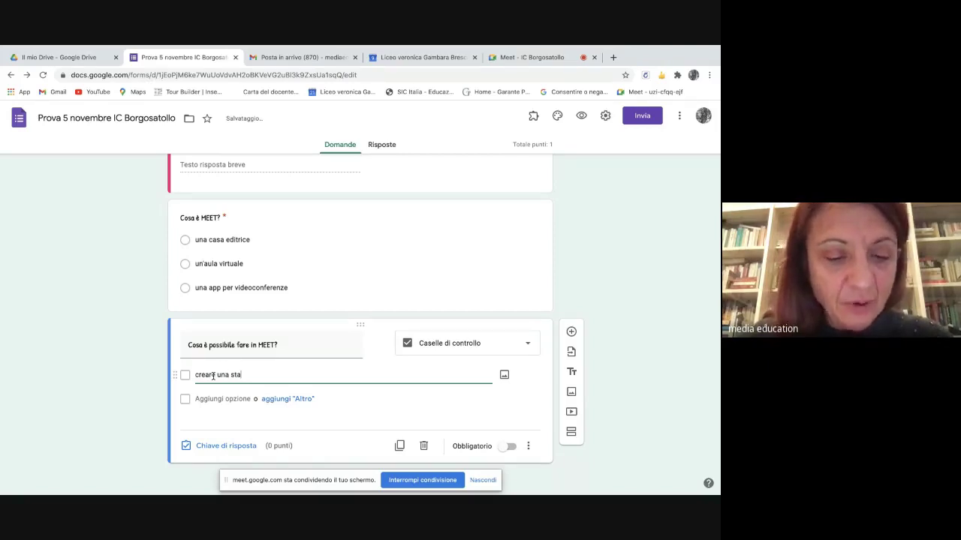
type("nza vi")
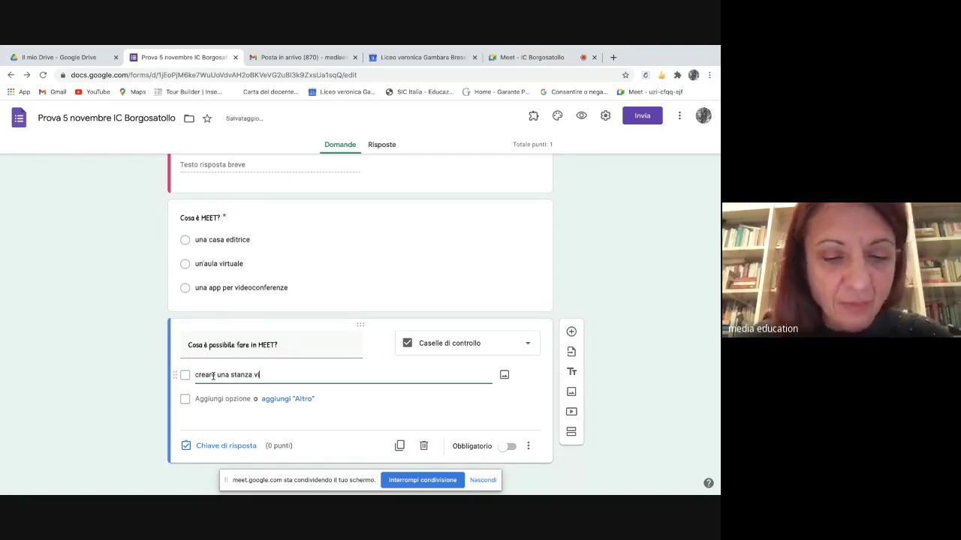
type("rtuale")
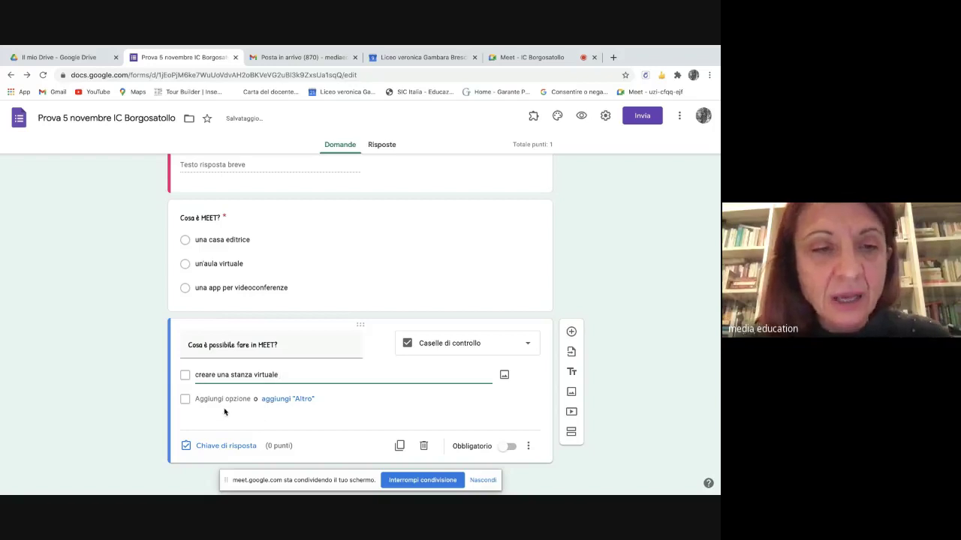
left_click(204, 399)
key("BackSpace")
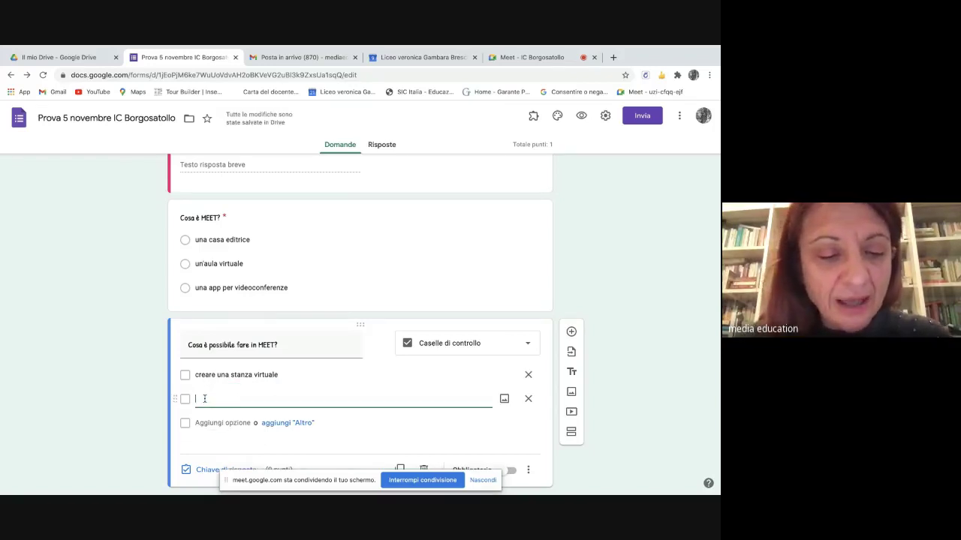
type("creare")
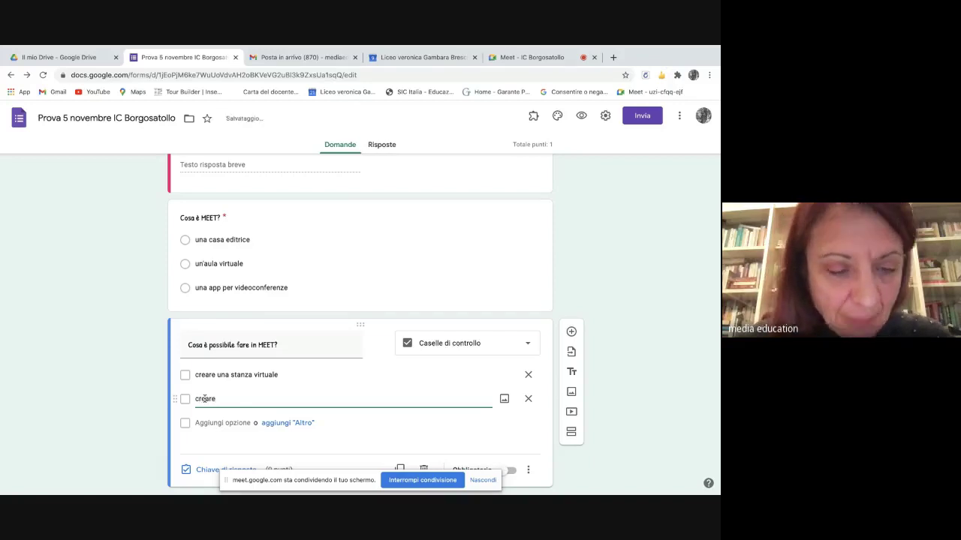
type(" verifiche")
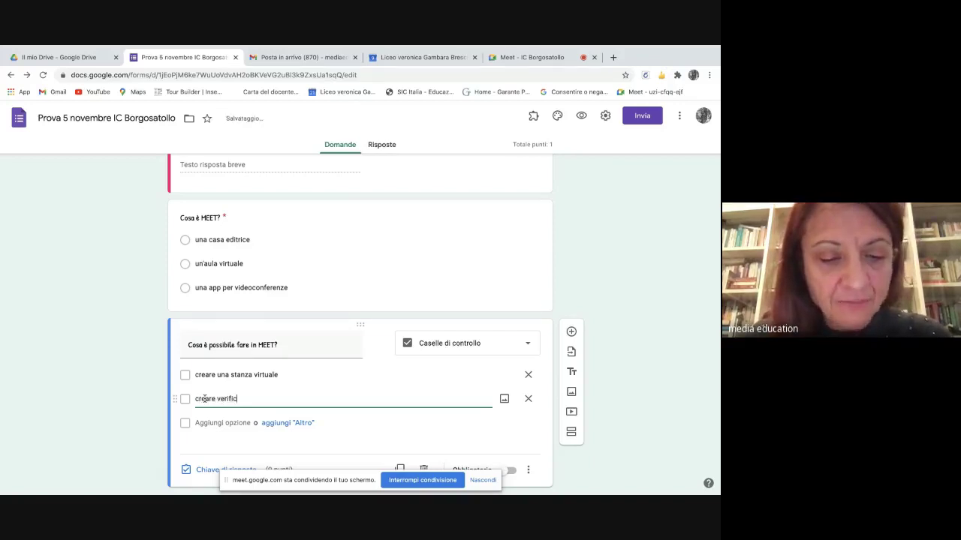
left_click(203, 425)
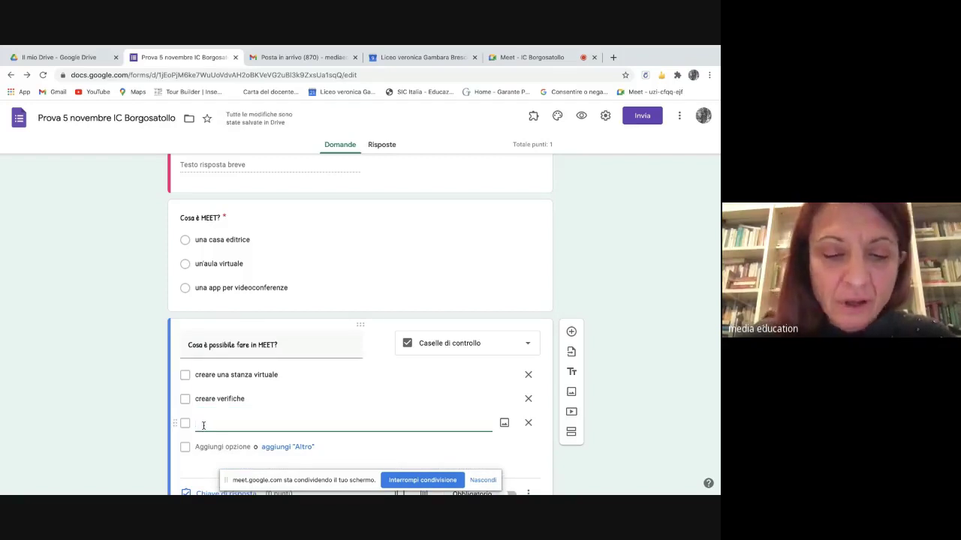
type("condividre")
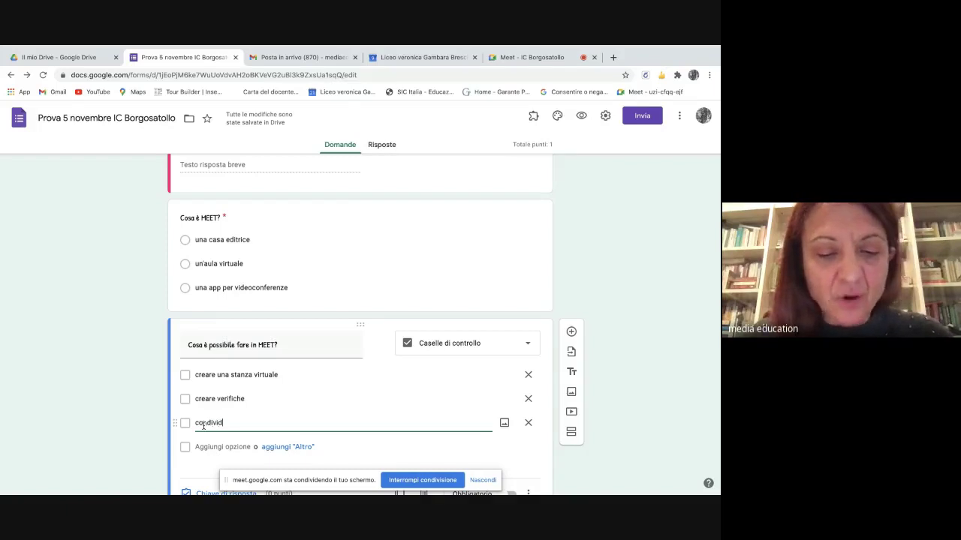
key("BackSpace")
key("BackSpace")
type("er")
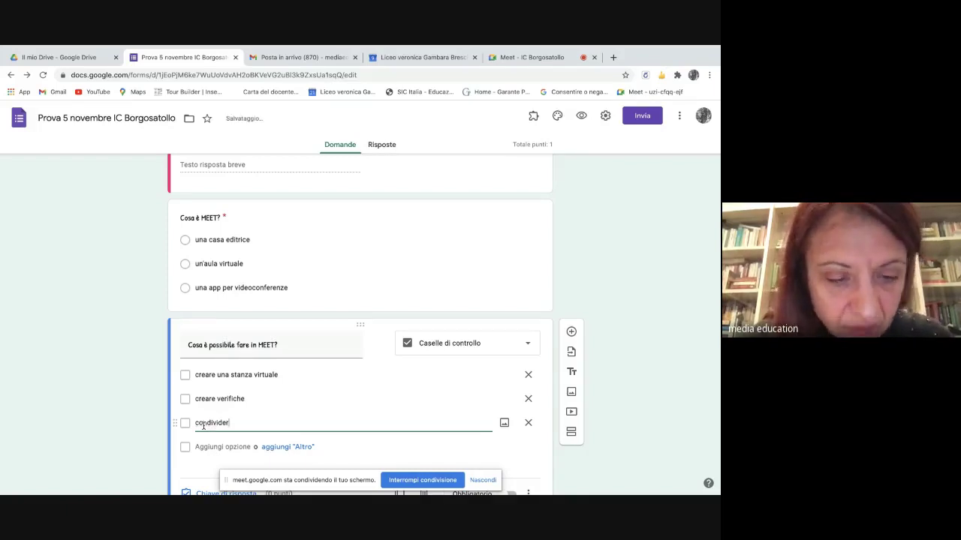
type("e la scher")
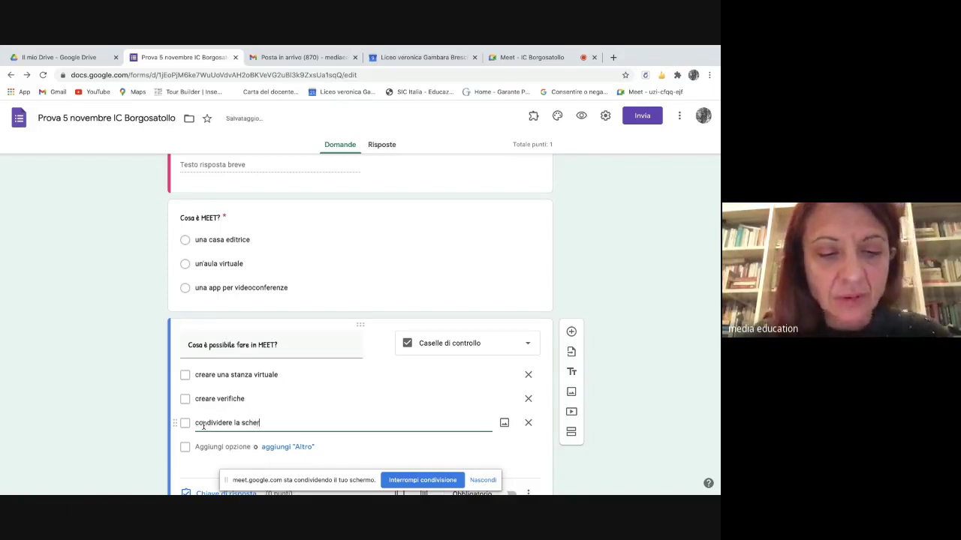
type("mo")
- Add options 'presentare file' and 'creare un sito', then open the answer key
left_click(203, 447)
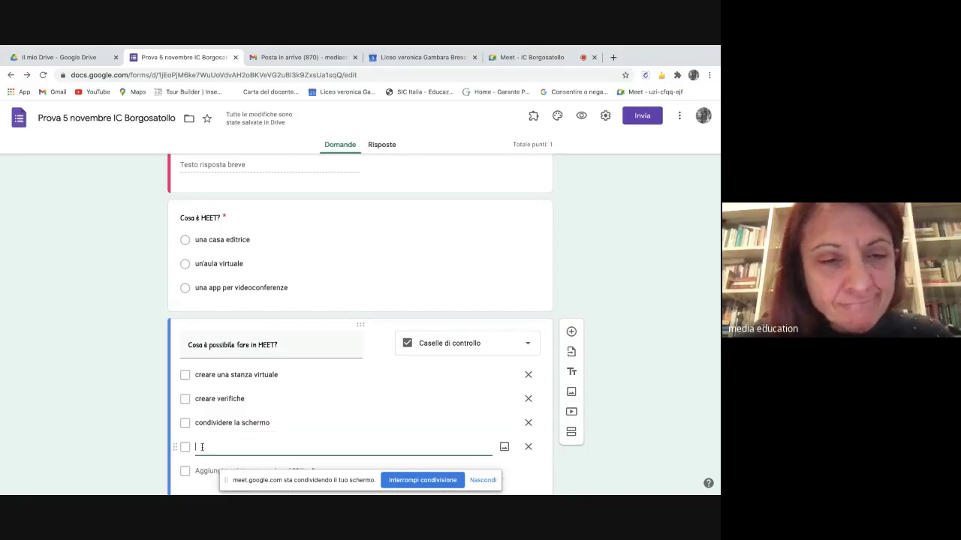
type("pr")
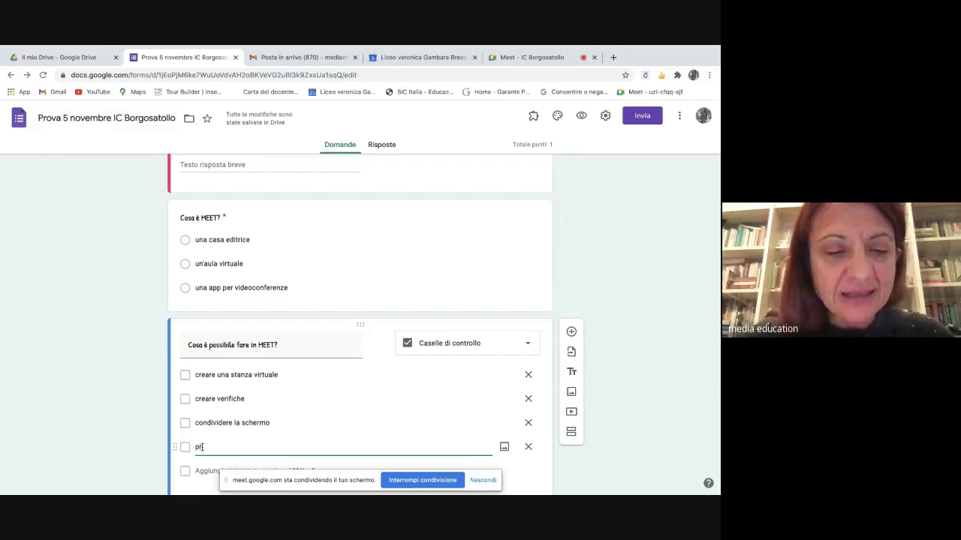
type("esentare ")
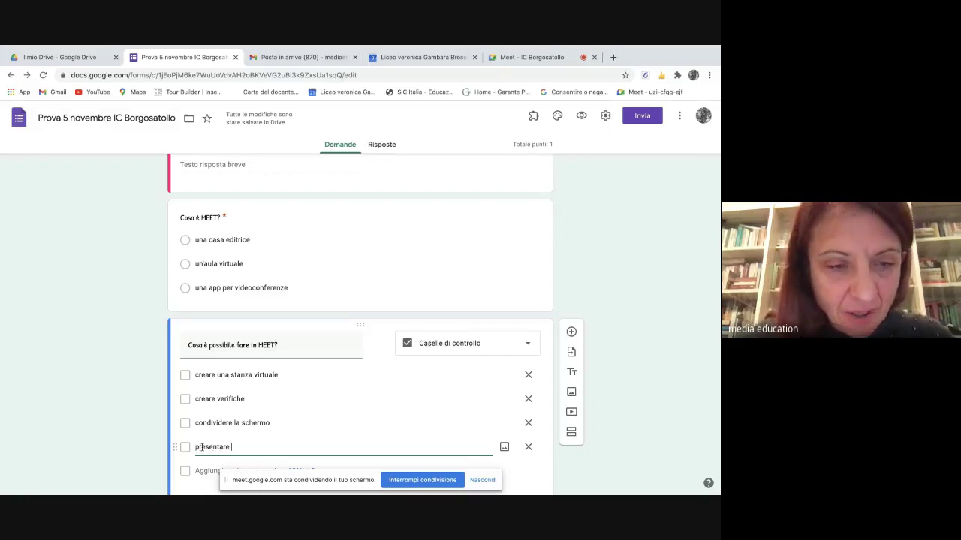
type("file")
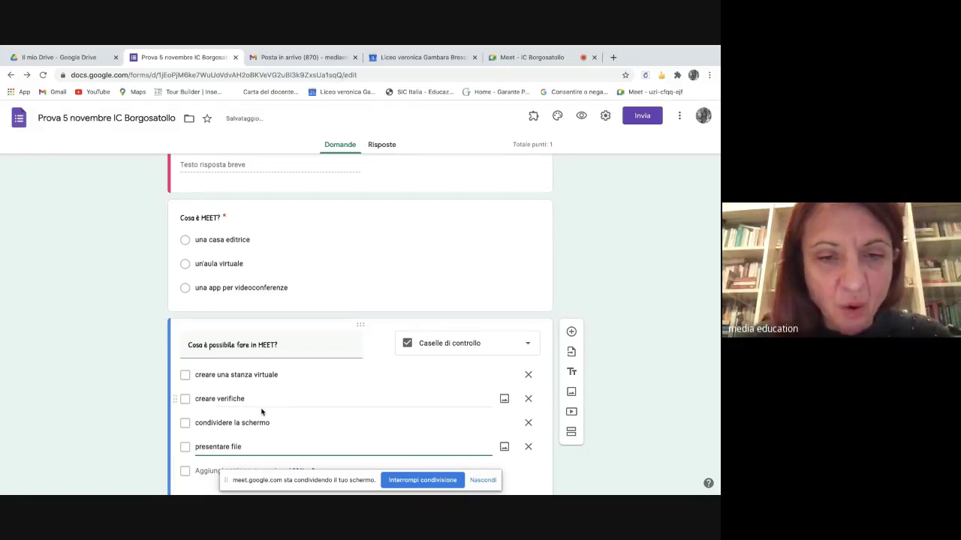
scroll(262, 410, "down", 1)
left_click(208, 400)
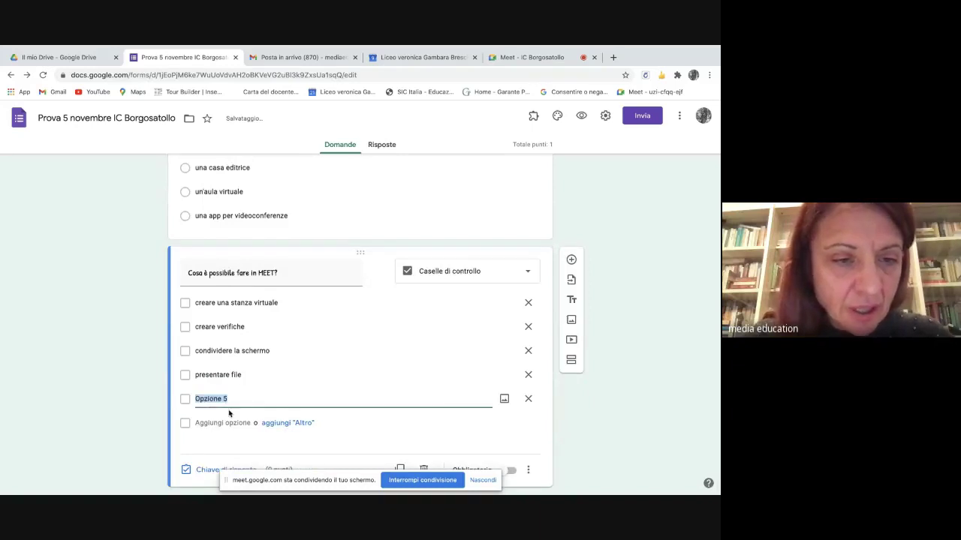
key("BackSpace")
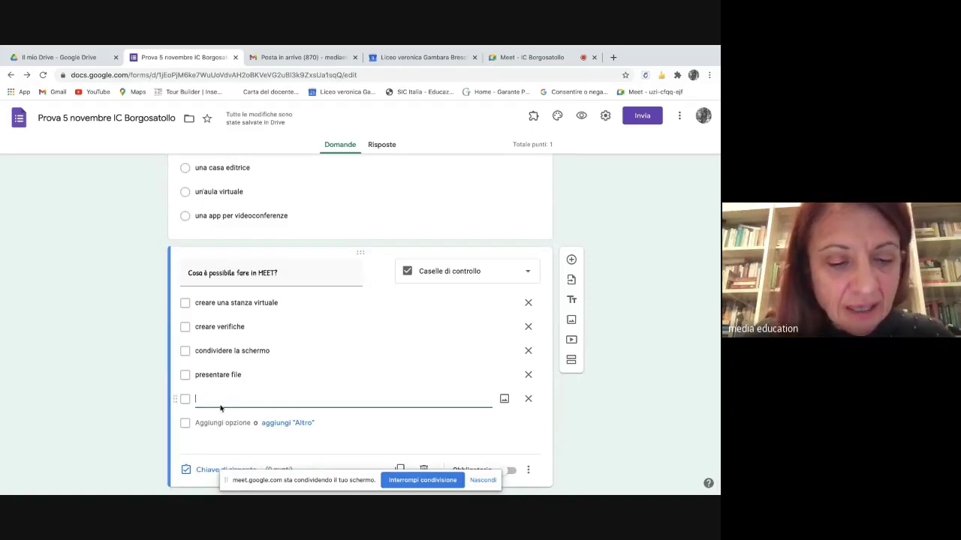
type("creare un ")
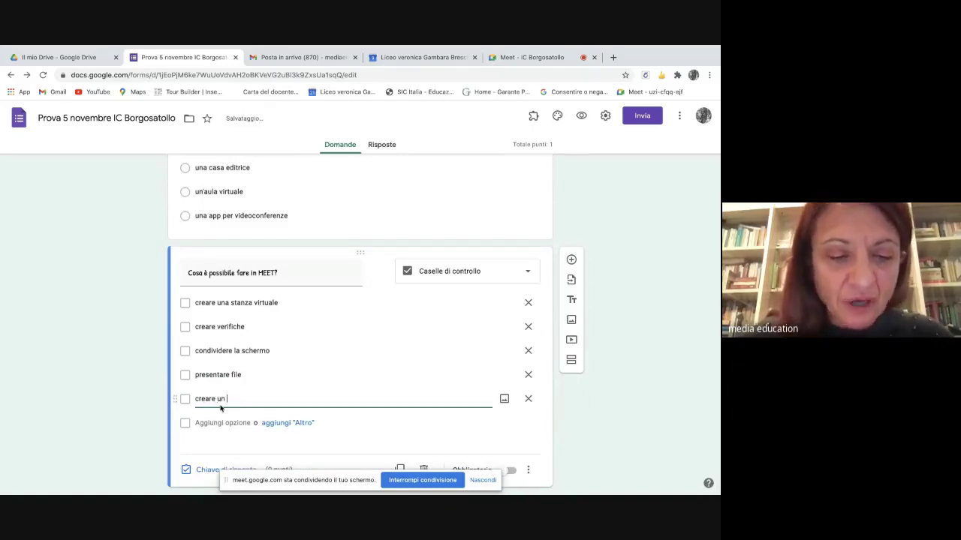
type("sito")
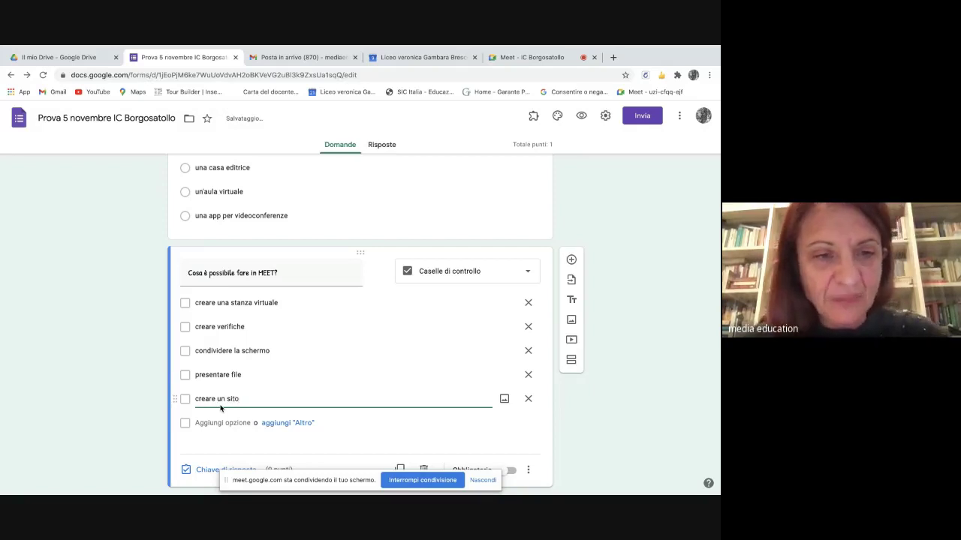
scroll(288, 323, "down", 1)
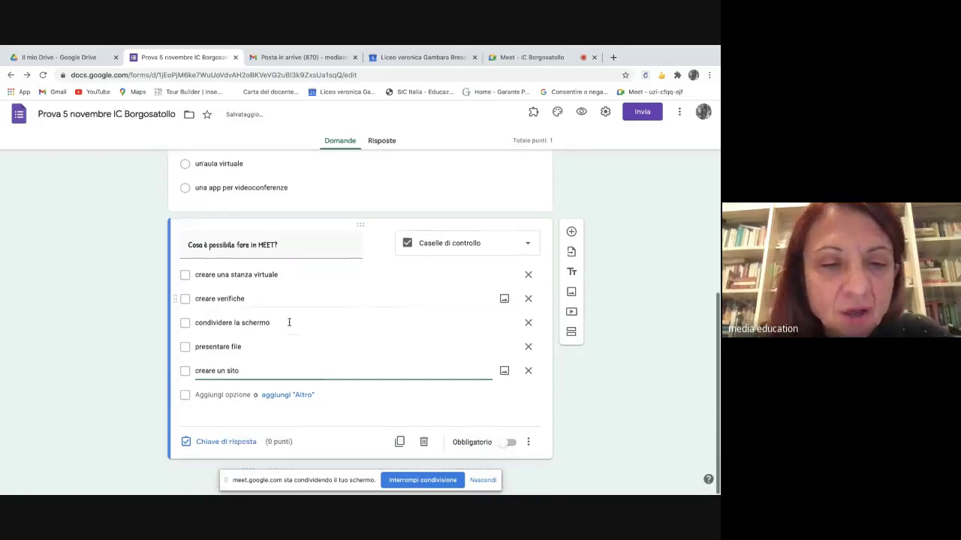
left_click(223, 450)
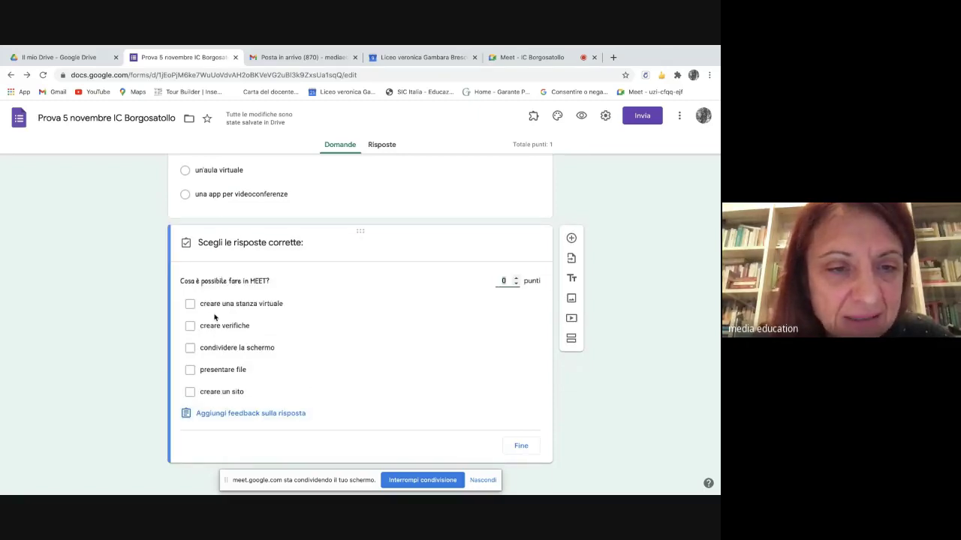
- Mark the first four options correct for 4 points and open the answer feedback window
left_click(190, 304)
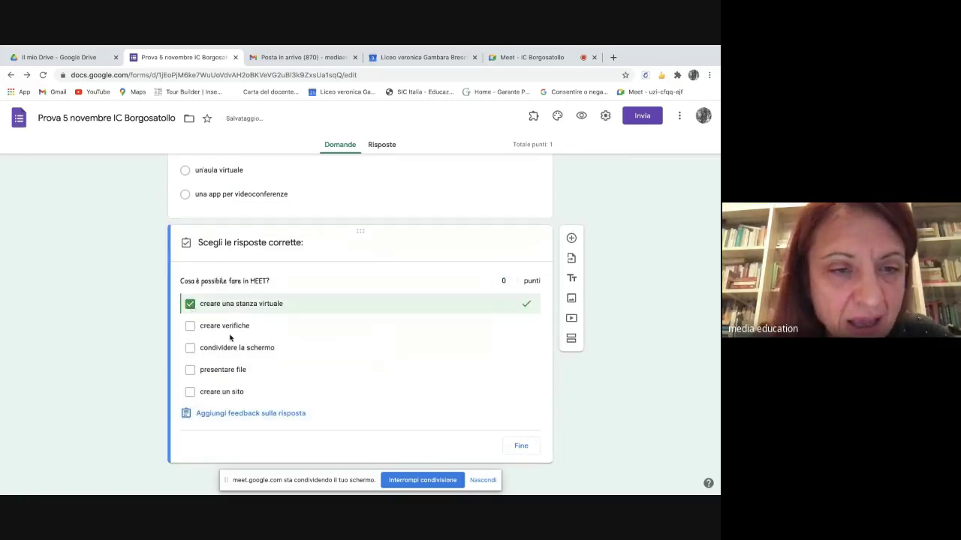
left_click(191, 327)
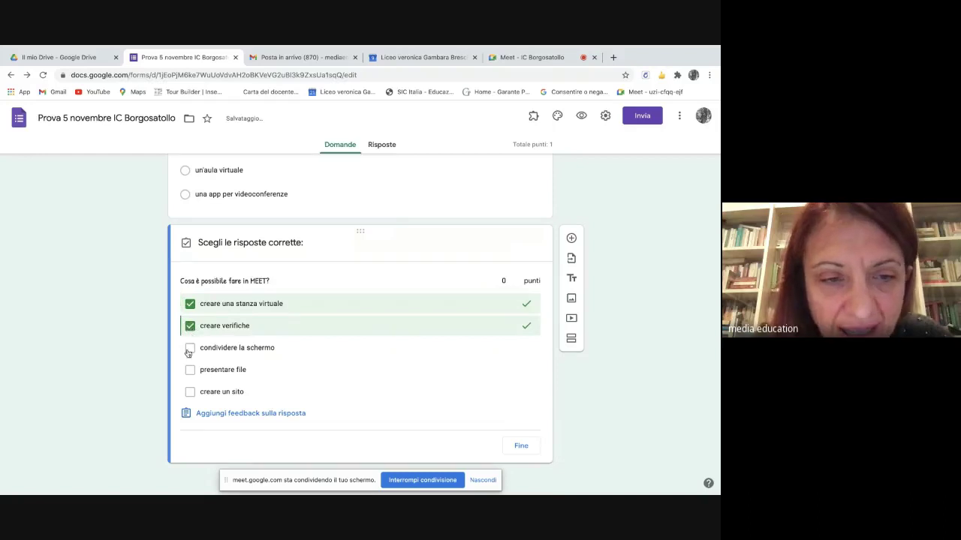
left_click(189, 351)
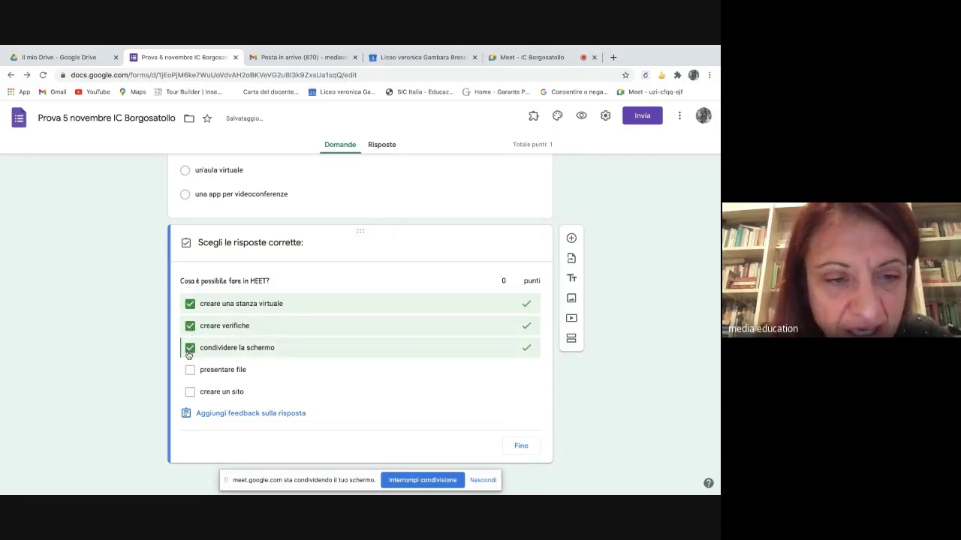
left_click(190, 371)
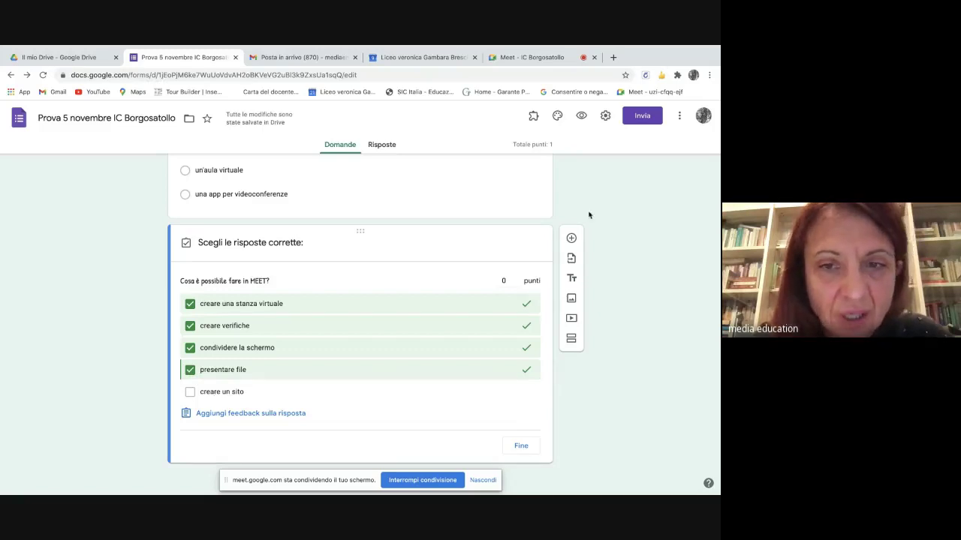
left_click(516, 278)
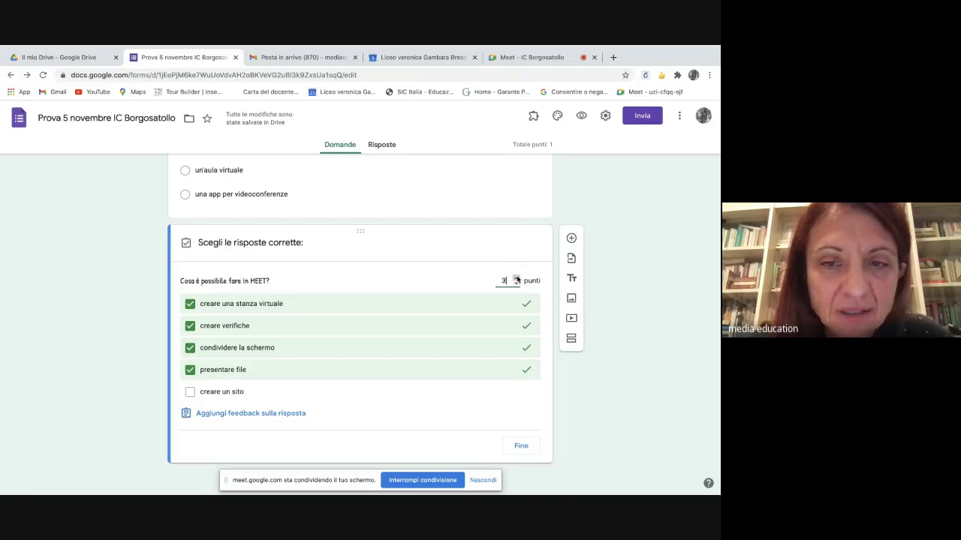
left_click(521, 446)
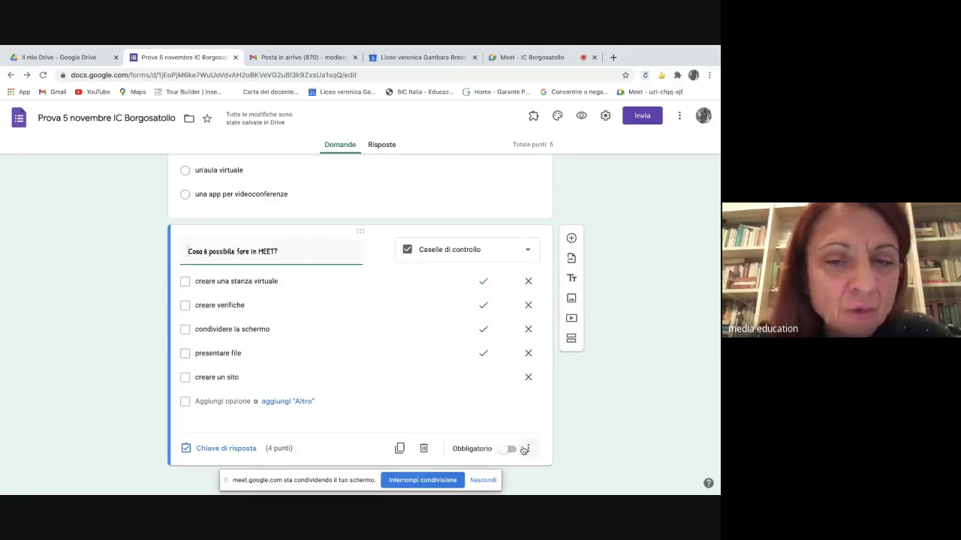
left_click(226, 448)
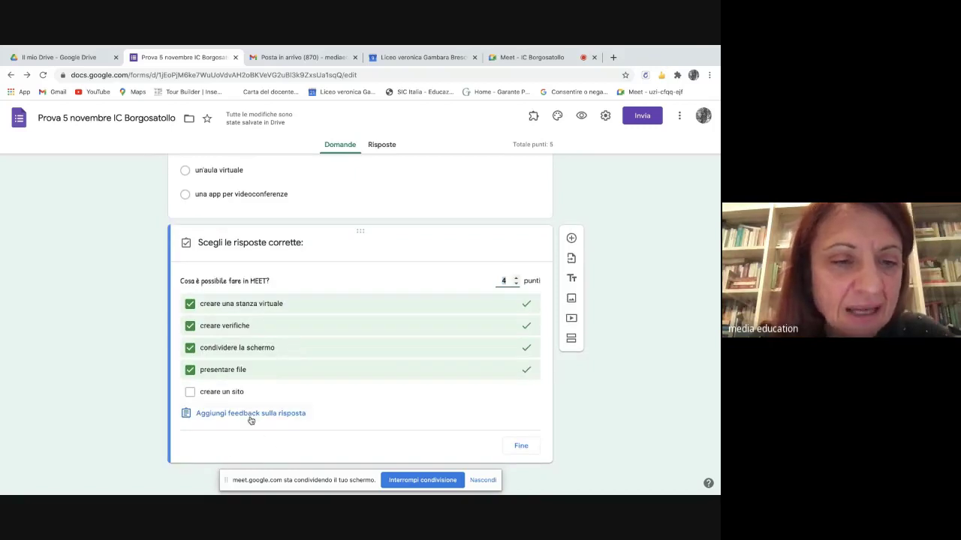
left_click(251, 414)
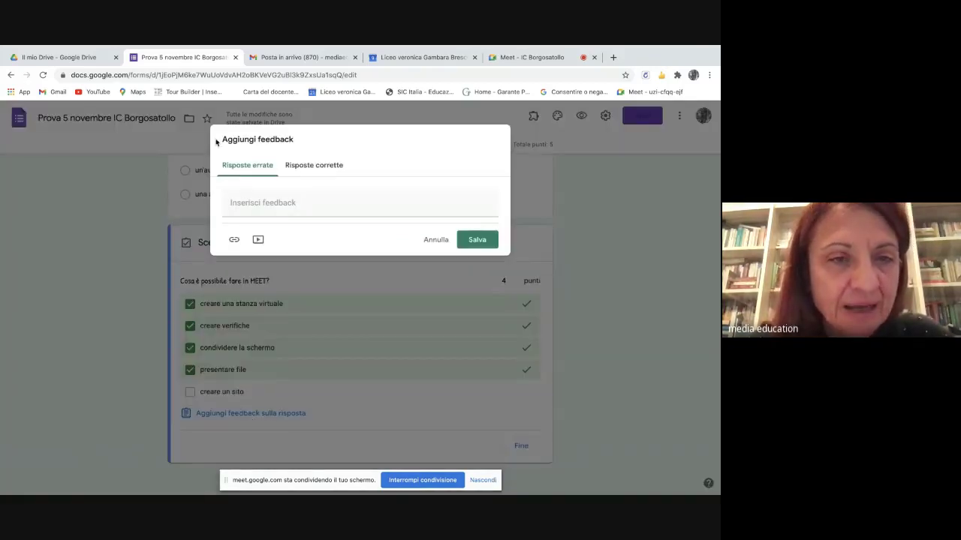
- Search YouTube for 'tutorial di MEET' videos in the feedback's video picker
left_click(258, 240)
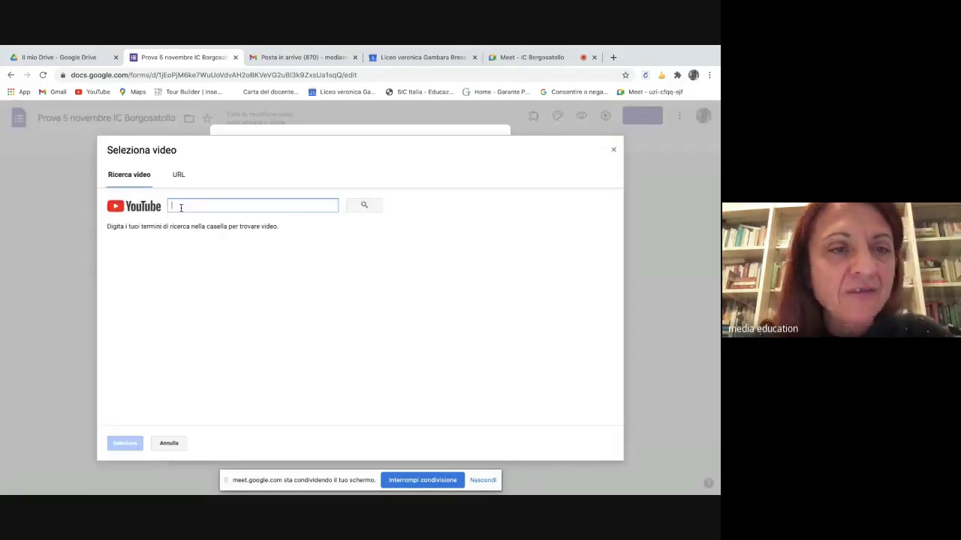
type("tutor")
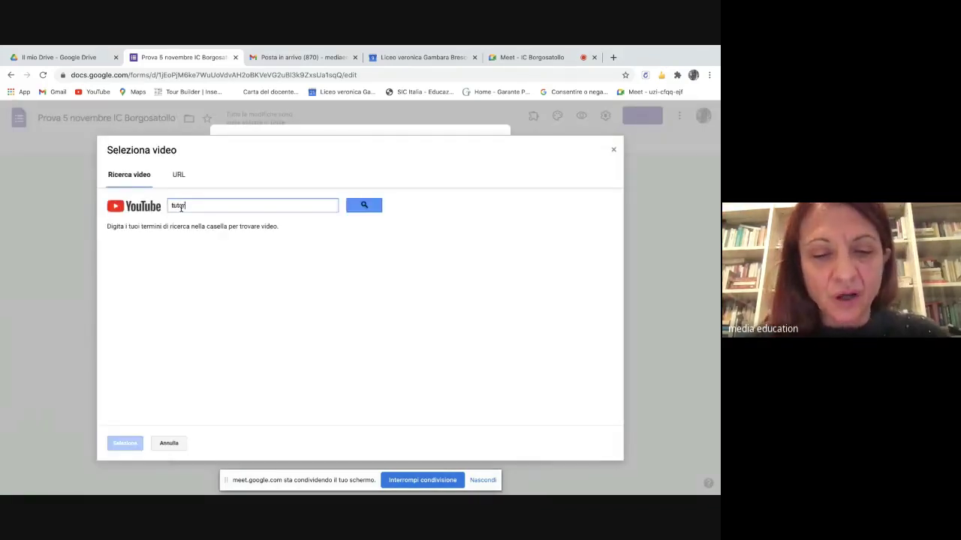
type("ial di M")
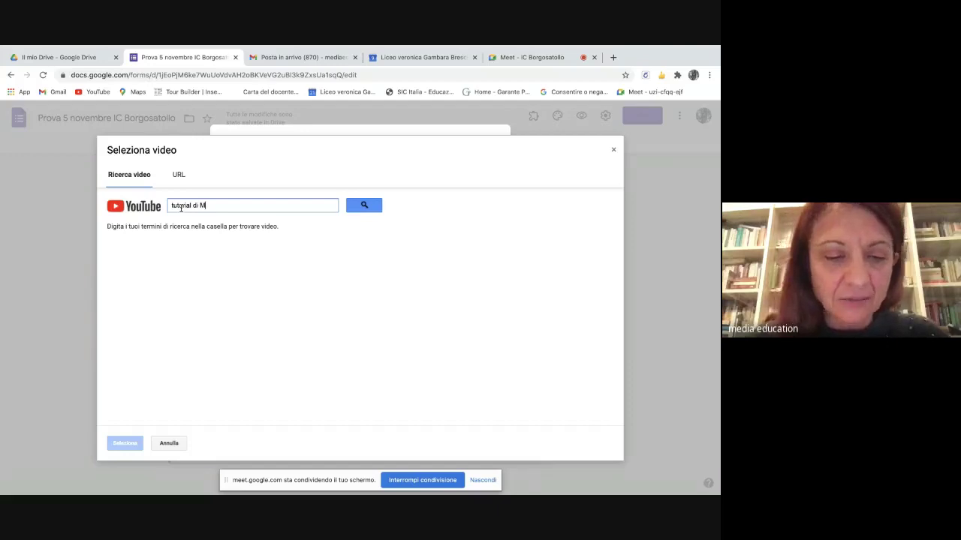
type("EET")
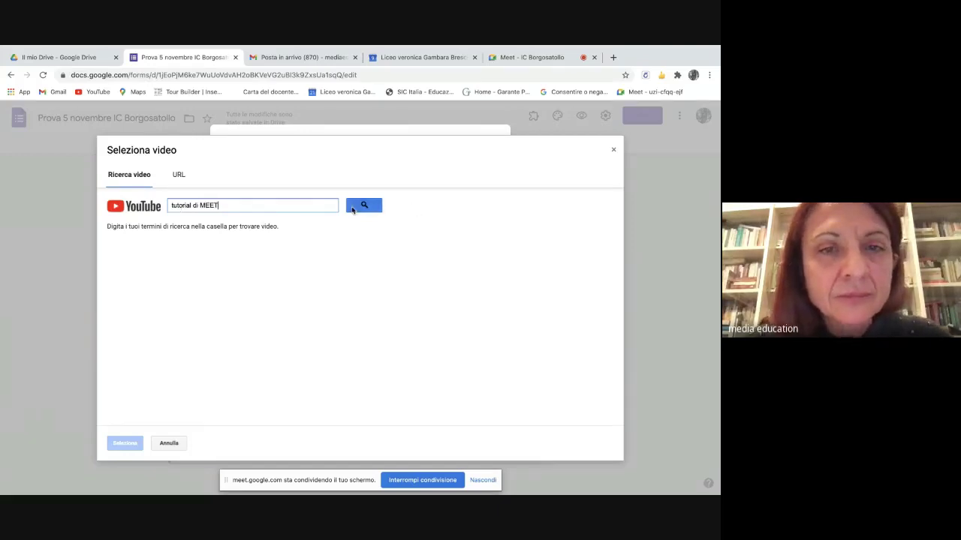
left_click(351, 208)
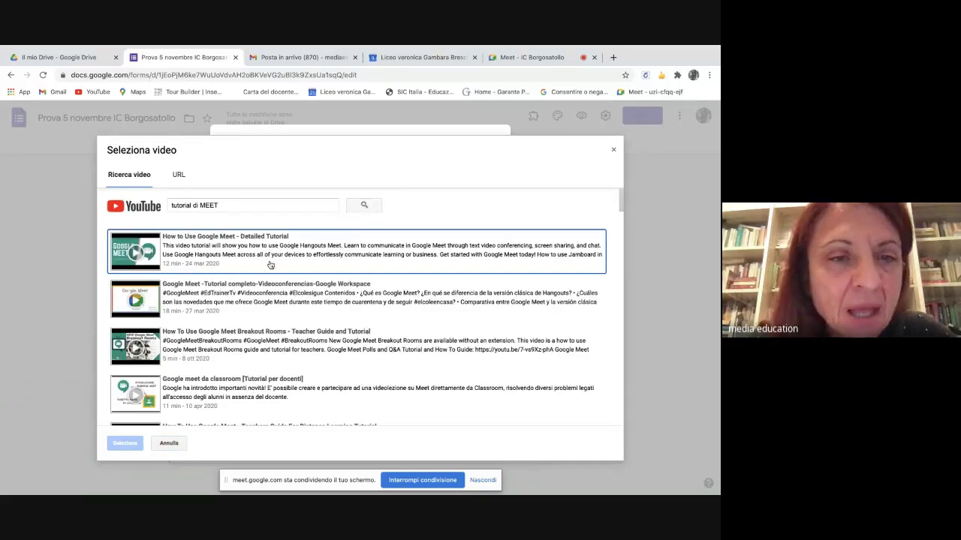
- Attach the video 'Condividere lo schermo, continuando a vedere gli Studenti su GOOGLE MEET' to the feedback
scroll(275, 265, "down", 2)
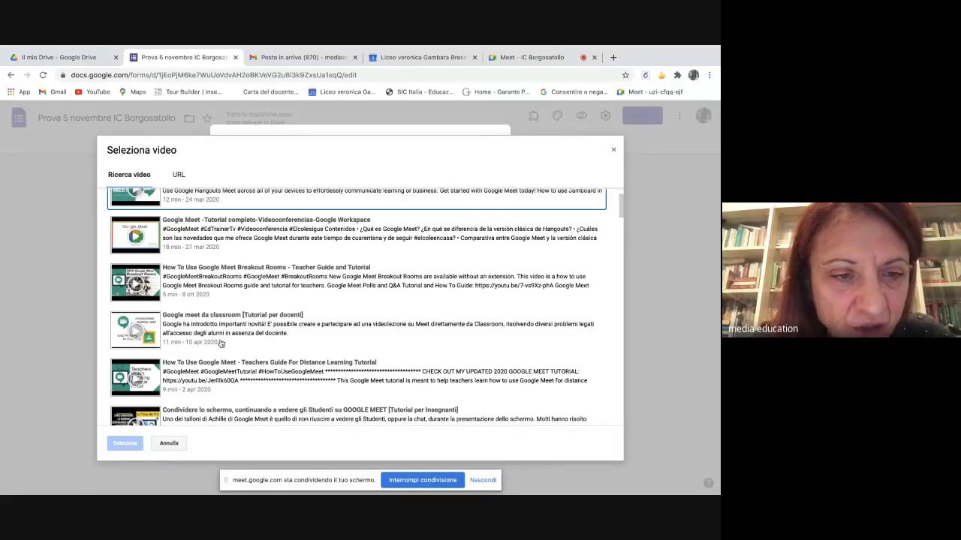
scroll(222, 341, "down", 2)
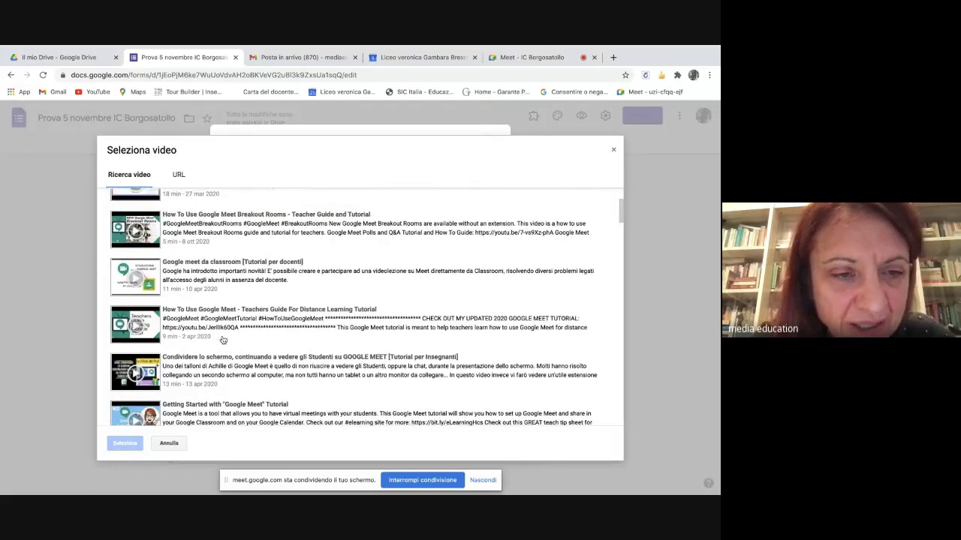
scroll(223, 340, "down", 5)
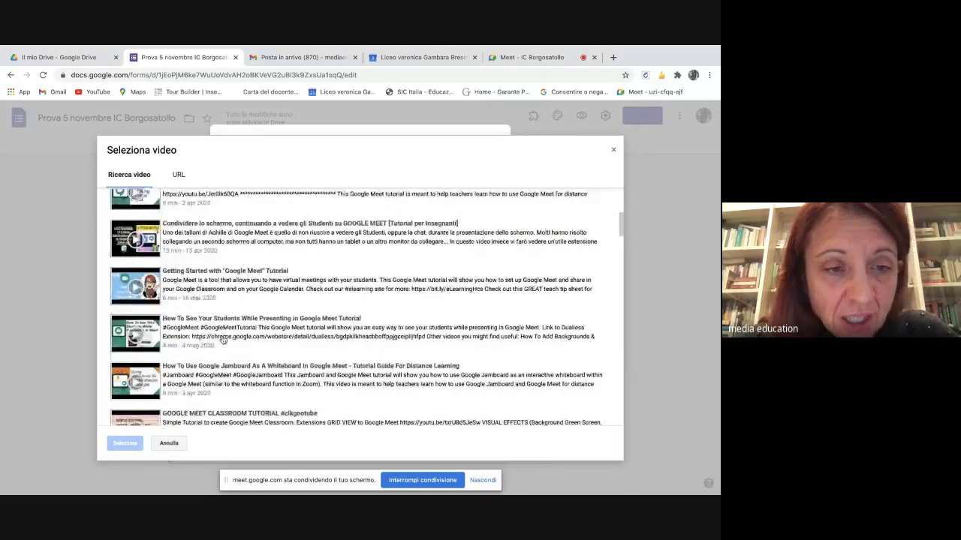
scroll(222, 340, "down", 4)
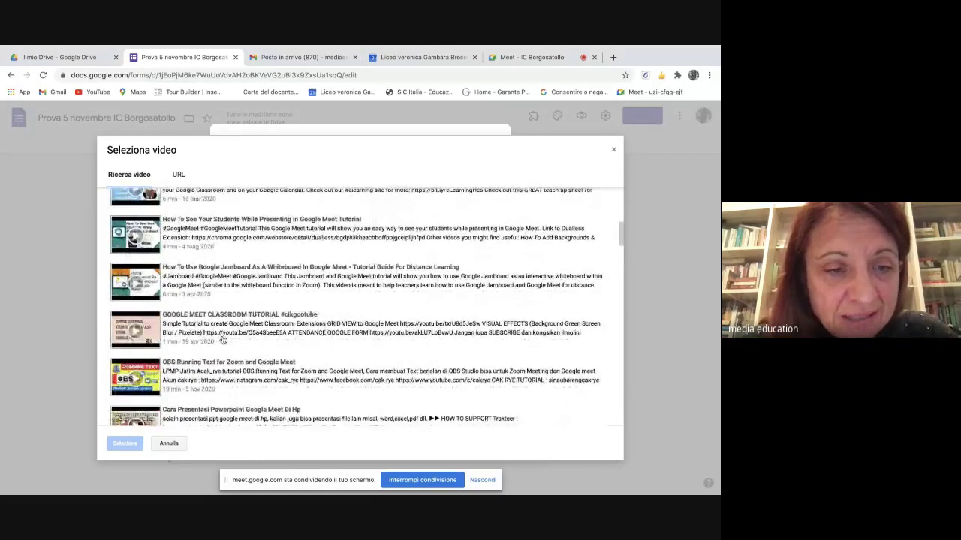
scroll(223, 340, "down", 1)
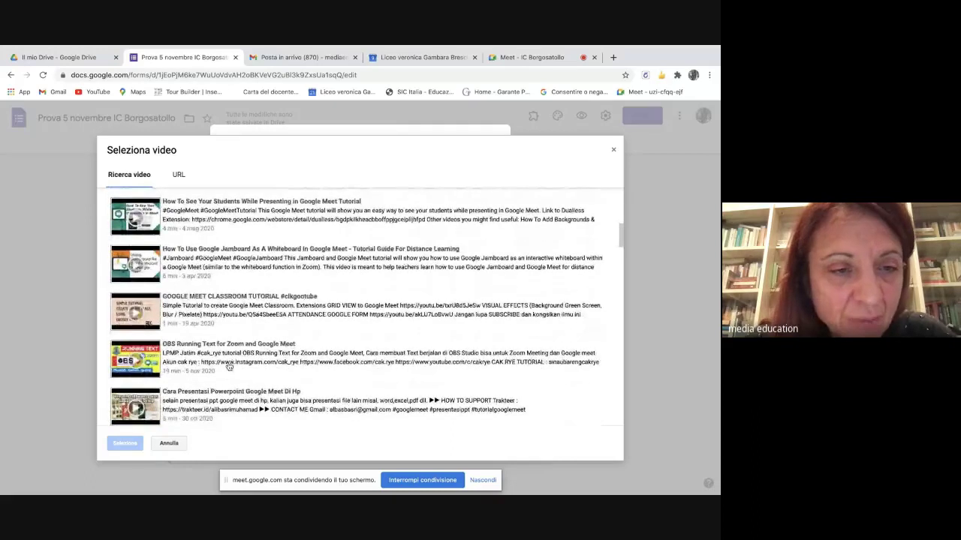
scroll(229, 366, "down", 3)
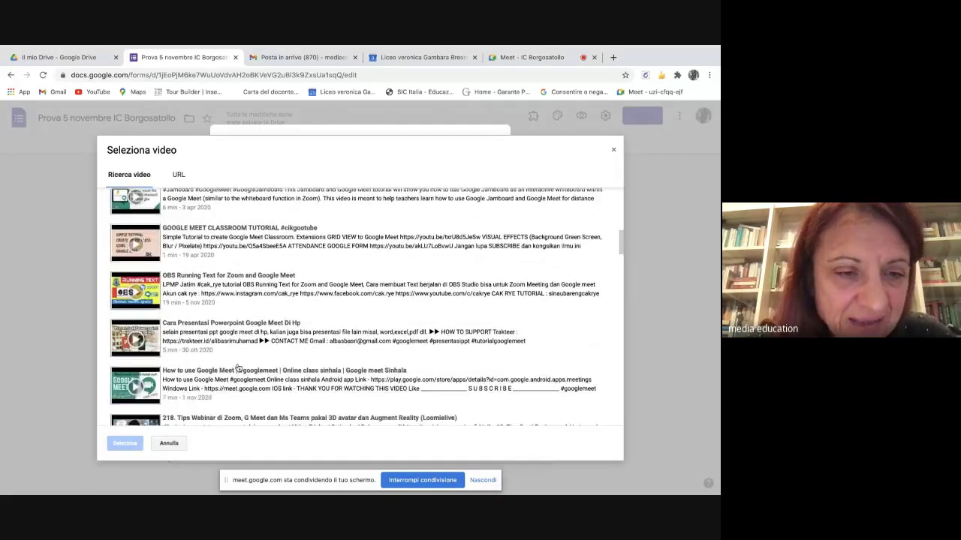
scroll(237, 368, "down", 3)
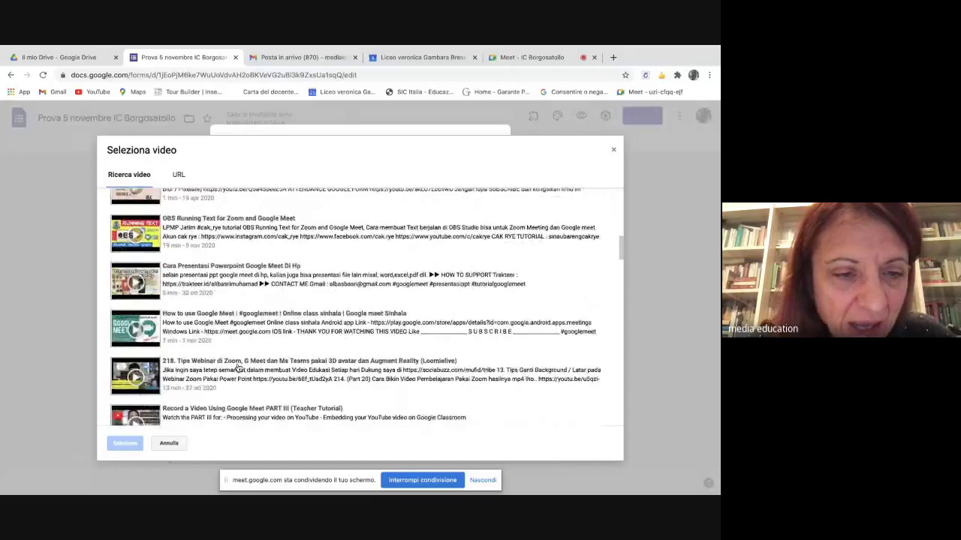
scroll(237, 368, "down", 5)
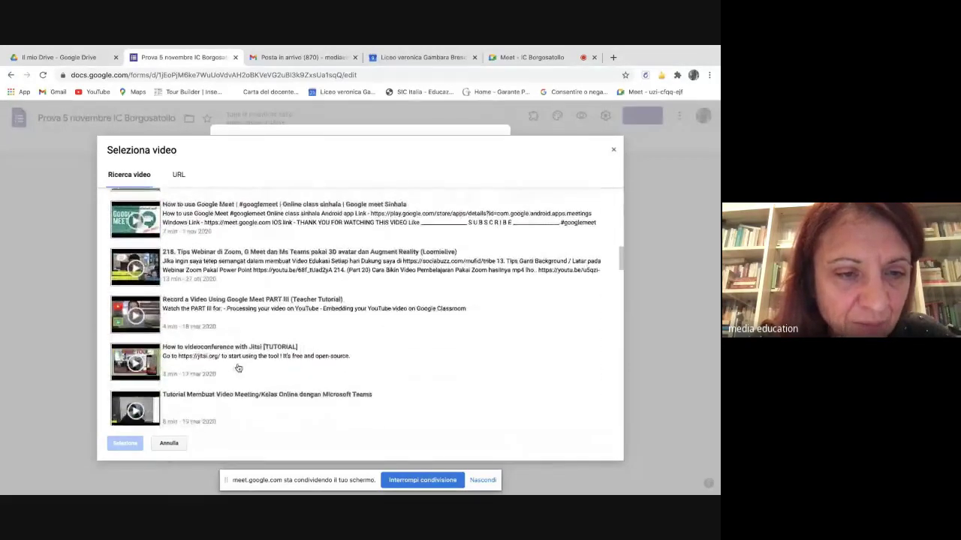
scroll(238, 368, "up", 10)
scroll(238, 368, "up", 5)
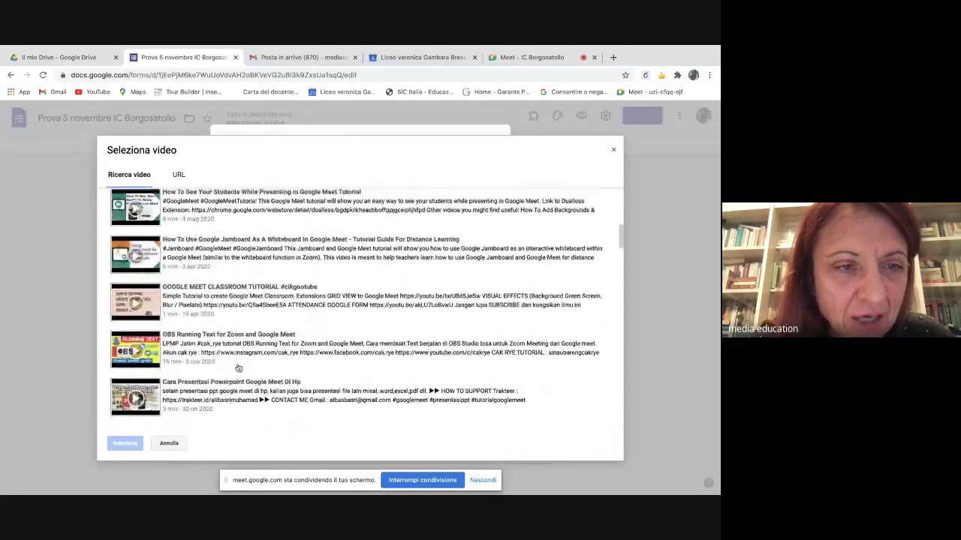
scroll(238, 368, "up", 2)
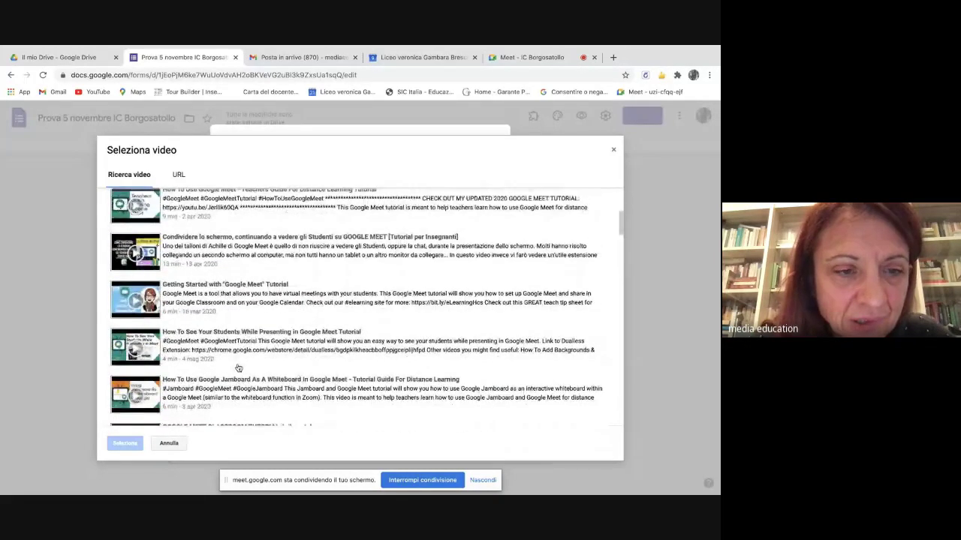
scroll(238, 368, "up", 2)
scroll(238, 368, "up", 2)
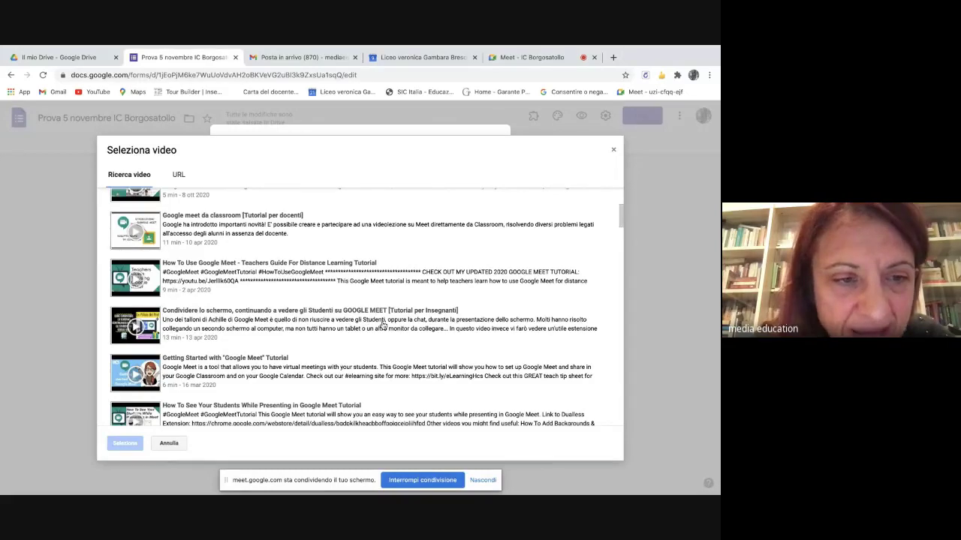
left_click(201, 322)
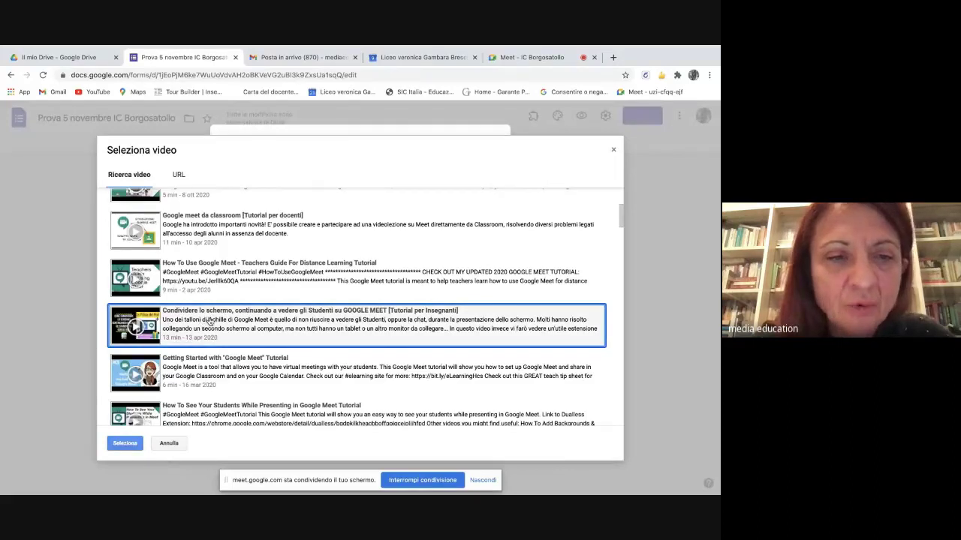
left_click(127, 444)
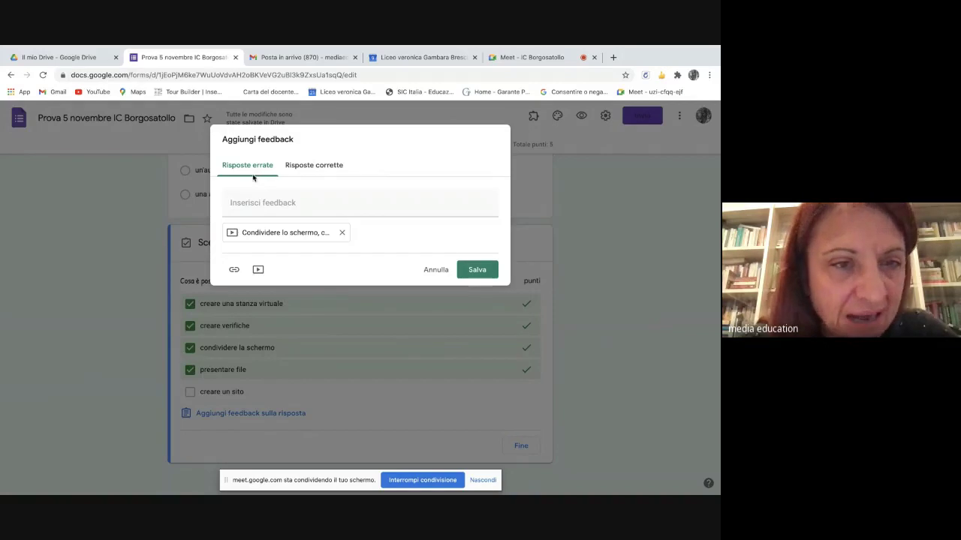
- Write the feedback 'Ascolta il tutorial e rifletti sulle risposte date.' and save it
left_click(244, 202)
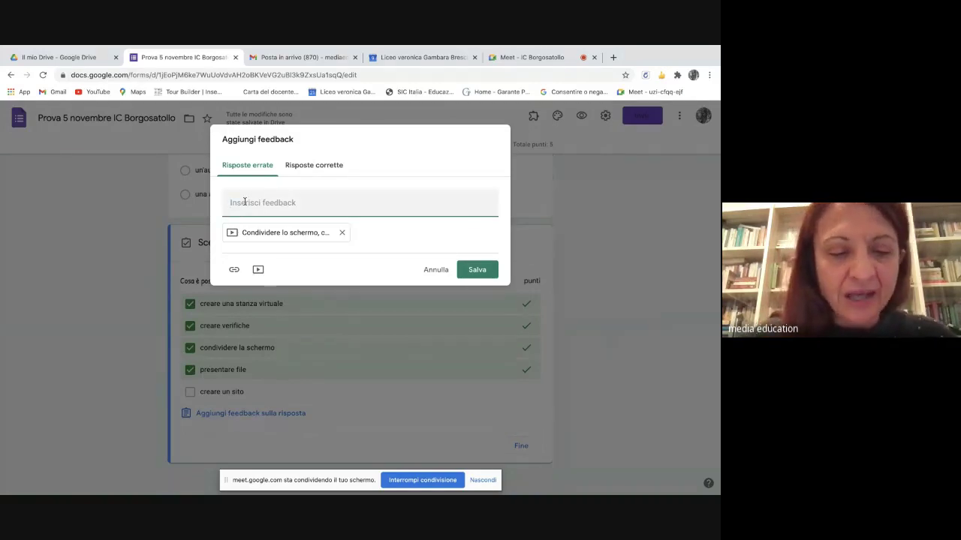
type("Gi")
key("BackSpace")
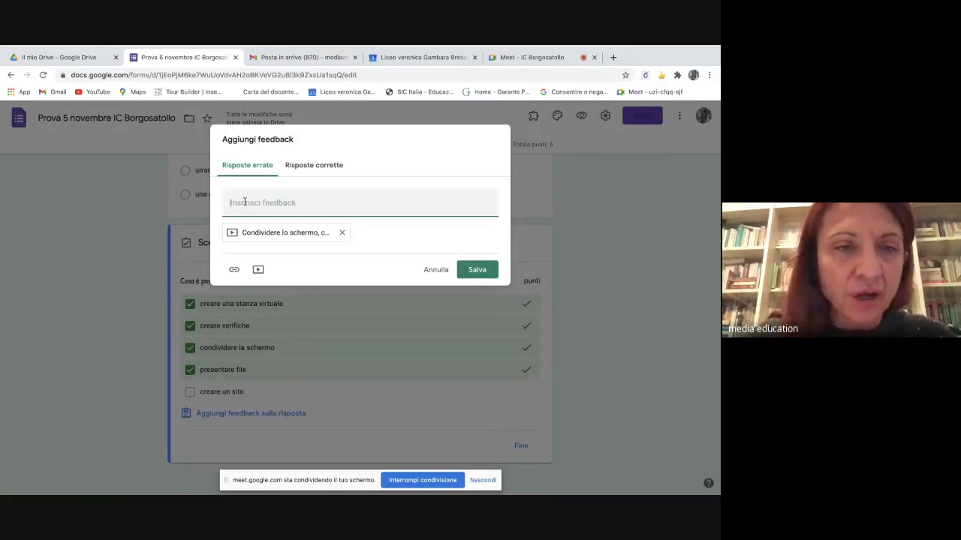
type("As")
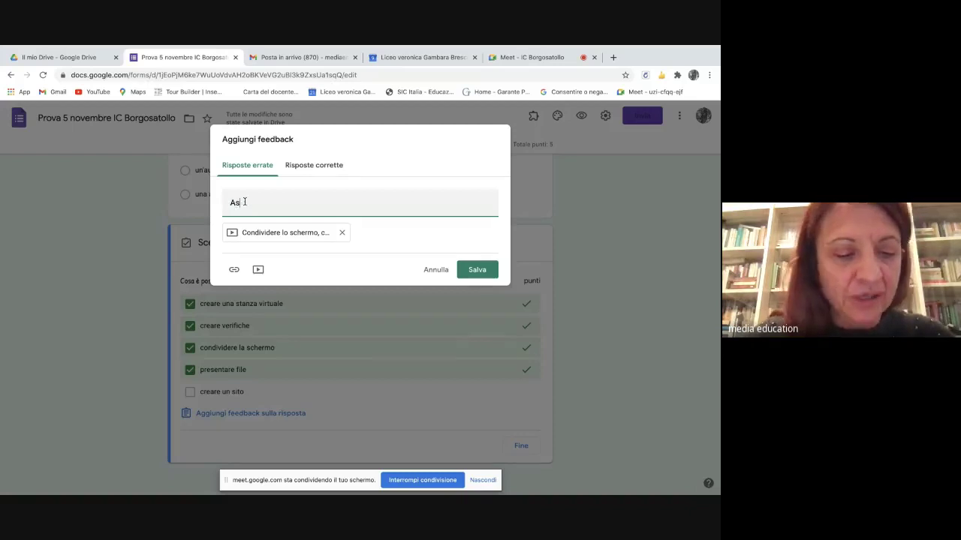
type("colta i")
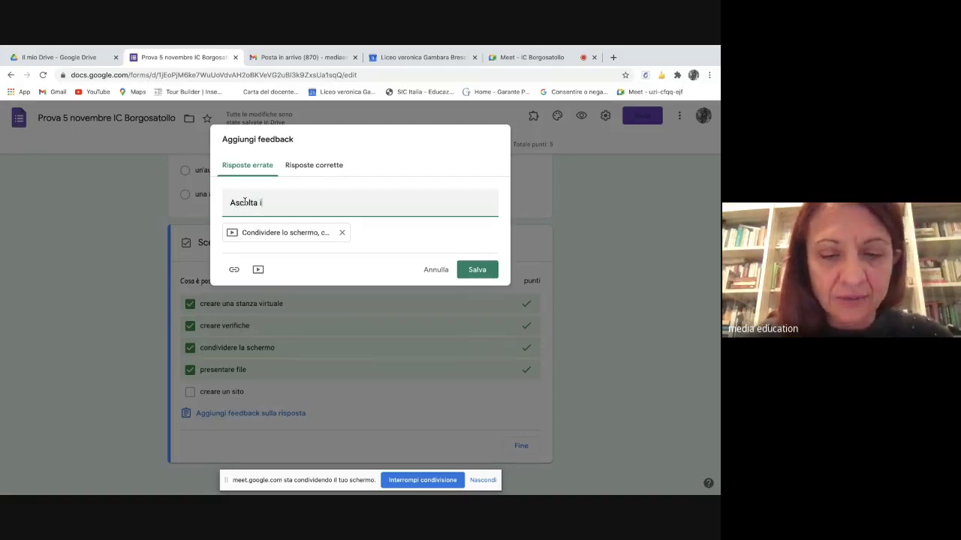
type("l tutorial e riflet")
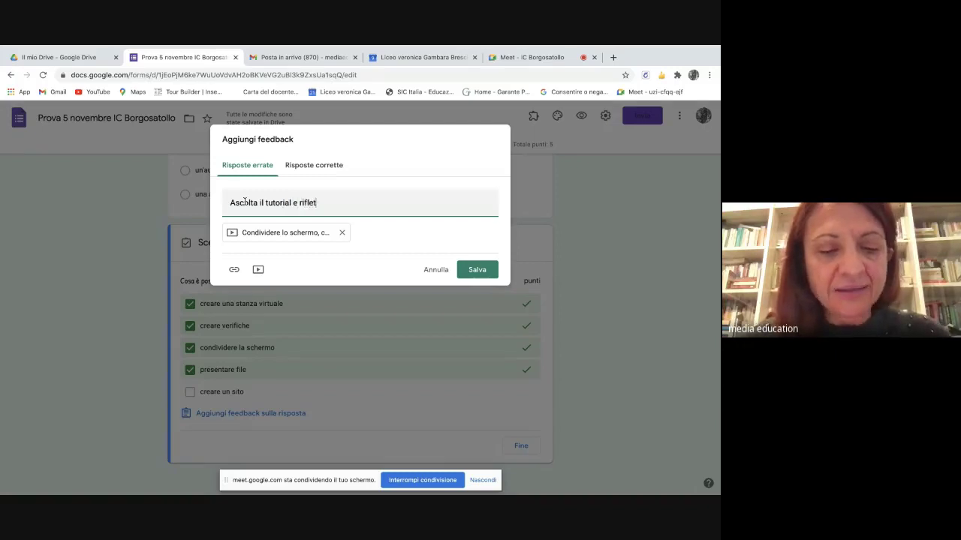
type("ti sulle")
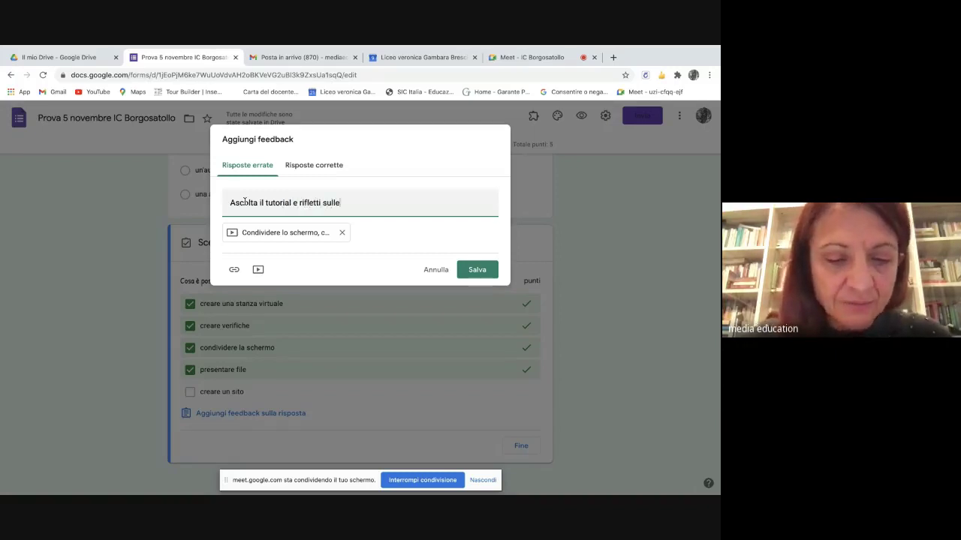
type(" risposte ")
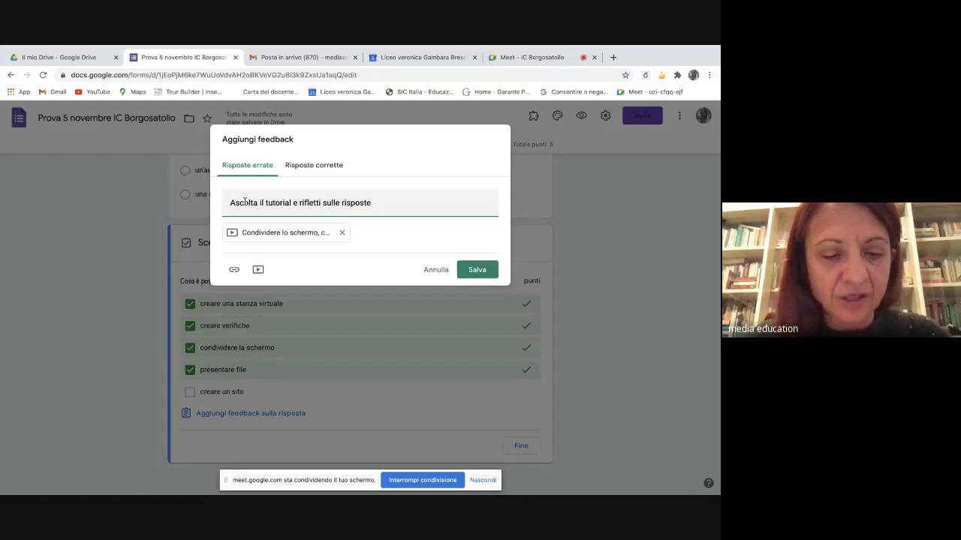
type("date.")
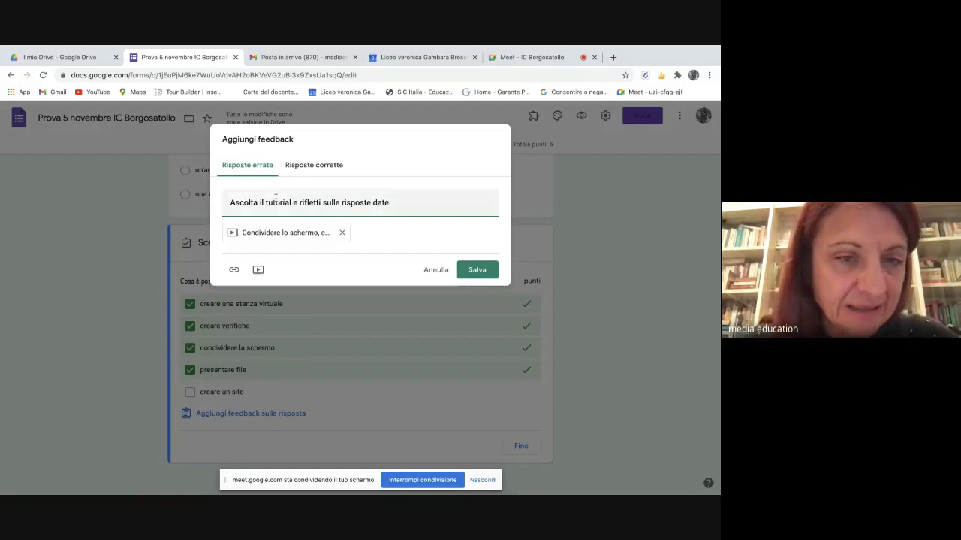
left_click(478, 270)
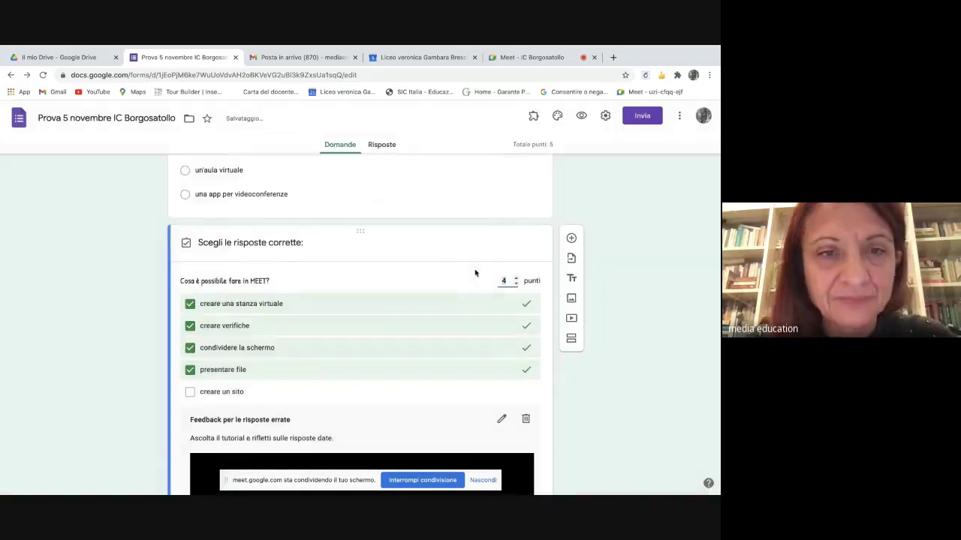
- Reopen the saved wrong-answer feedback for editing
scroll(280, 330, "down", 2)
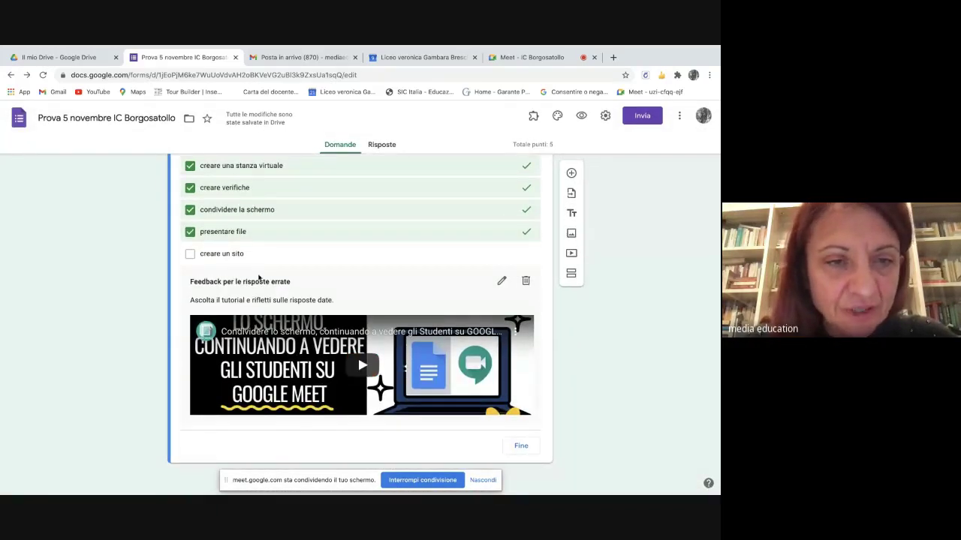
scroll(254, 278, "up", 1)
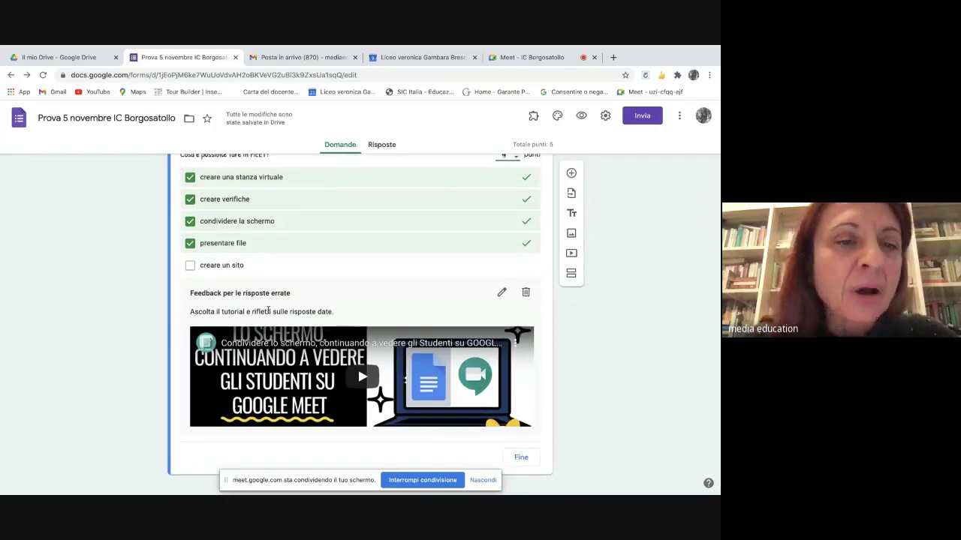
scroll(268, 310, "up", 1)
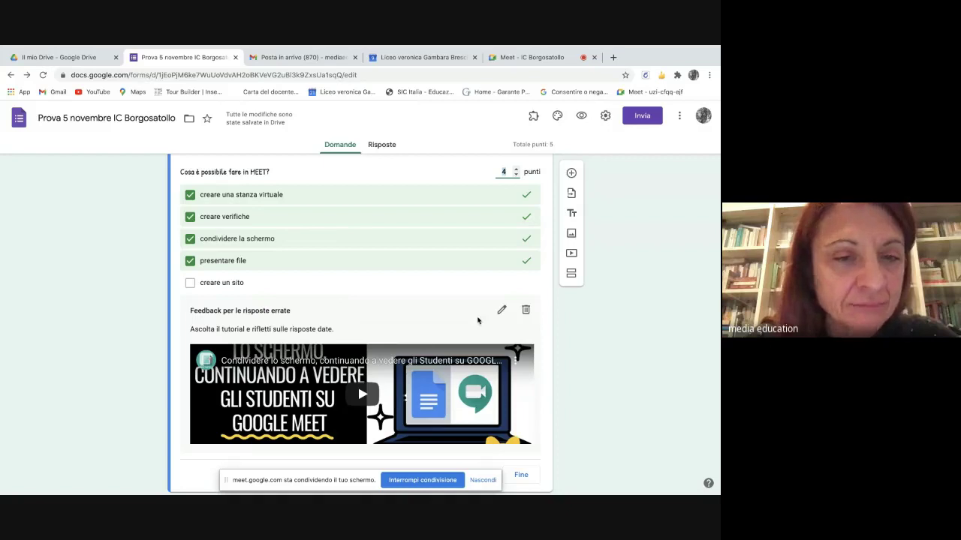
left_click(501, 310)
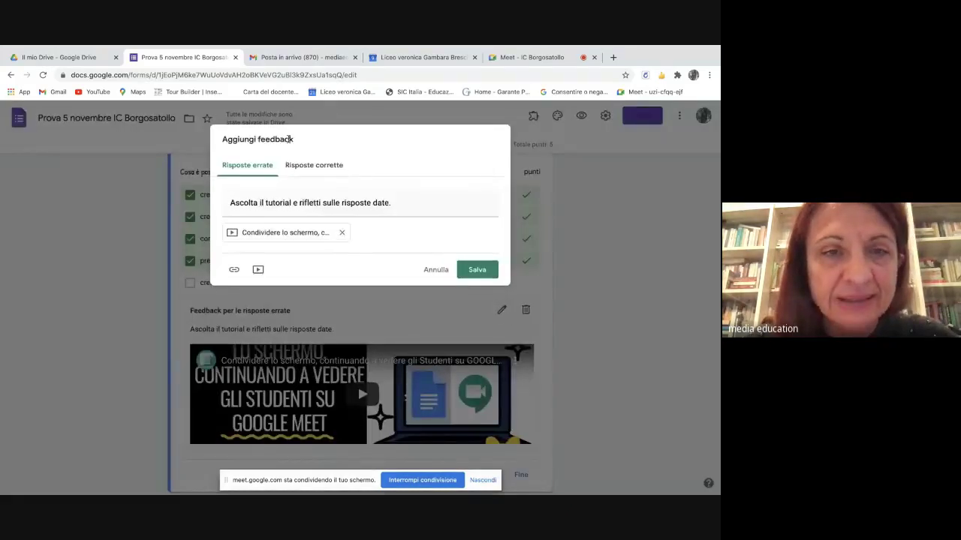
- Search YouTube for 'suite google' videos for the correct-answer feedback
left_click(314, 165)
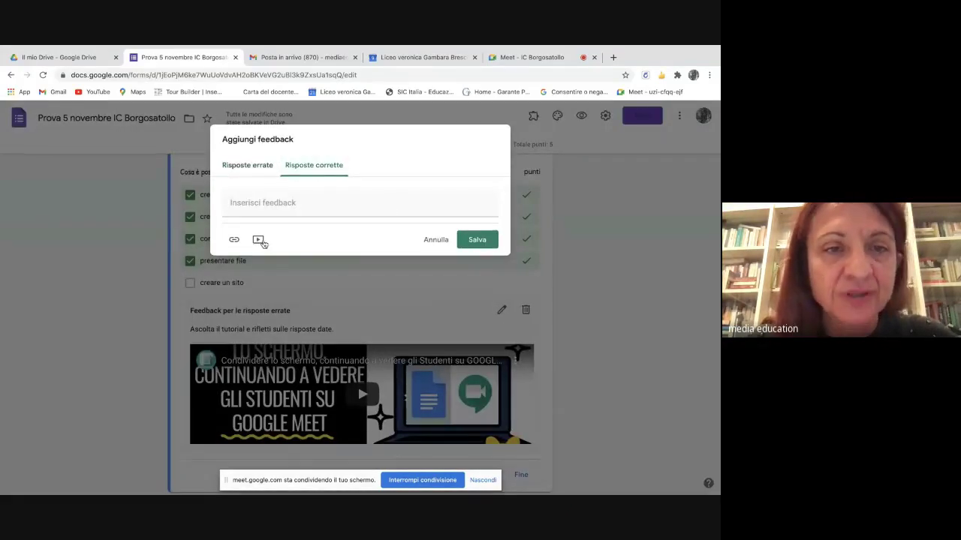
left_click(260, 241)
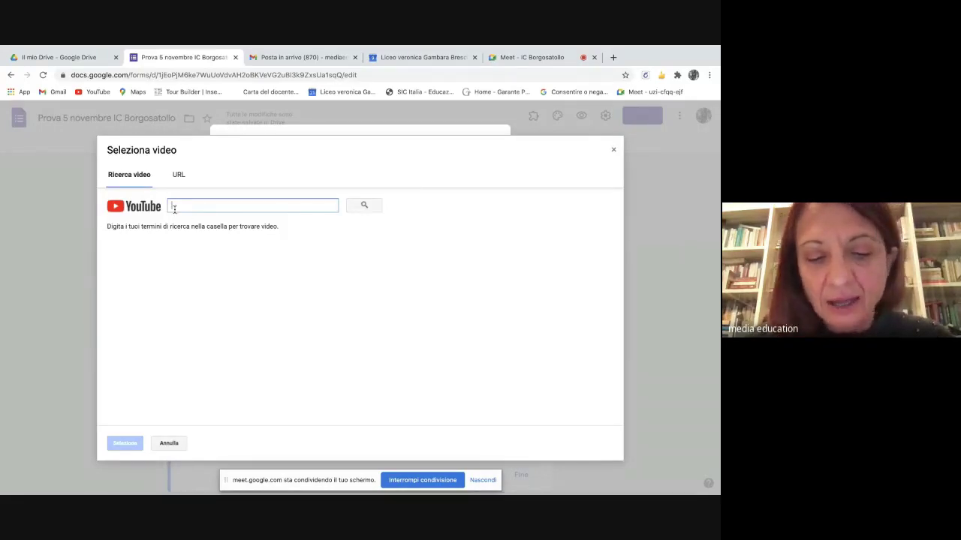
type("s")
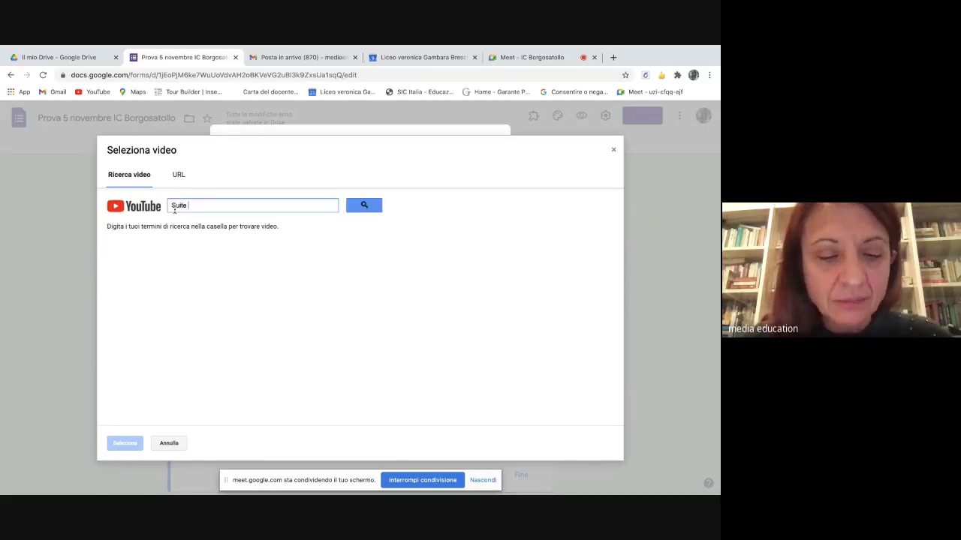
type("uite google for education")
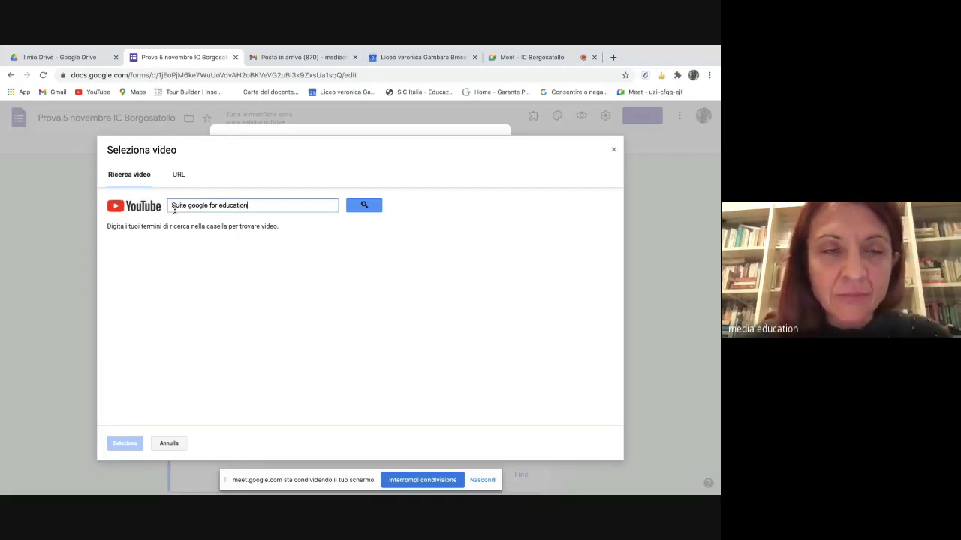
left_click(367, 207)
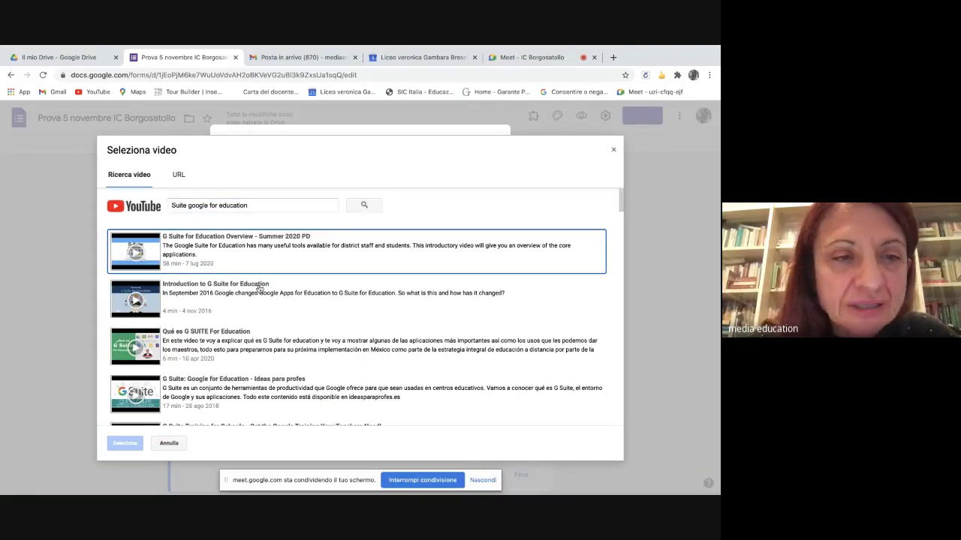
- Attach the 'G Suite for Education Overview' video and save the feedback
scroll(259, 289, "down", 1)
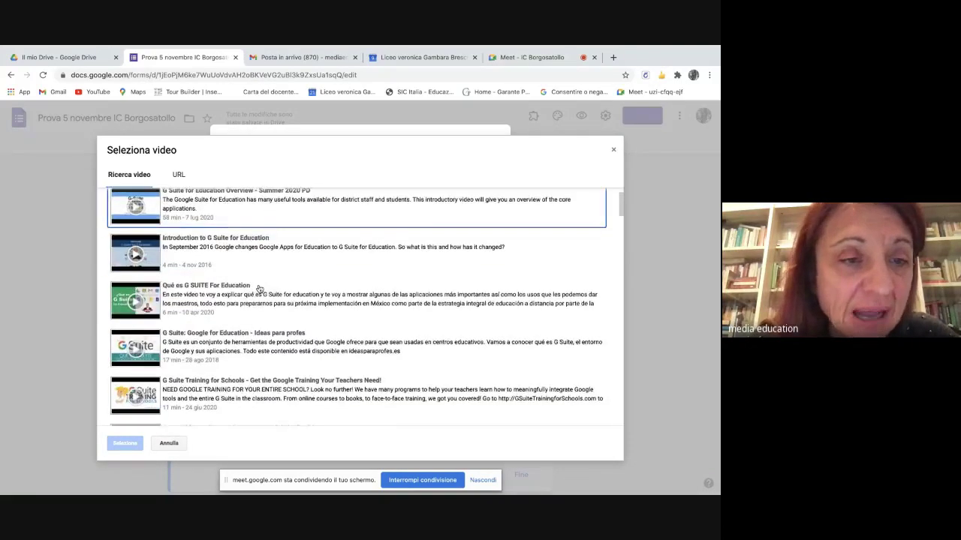
scroll(259, 289, "up", 1)
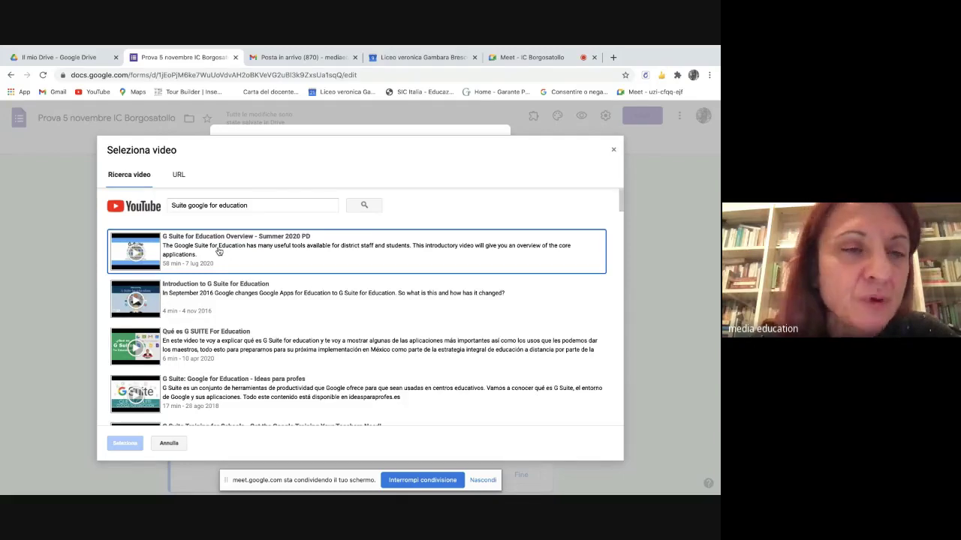
left_click(218, 251)
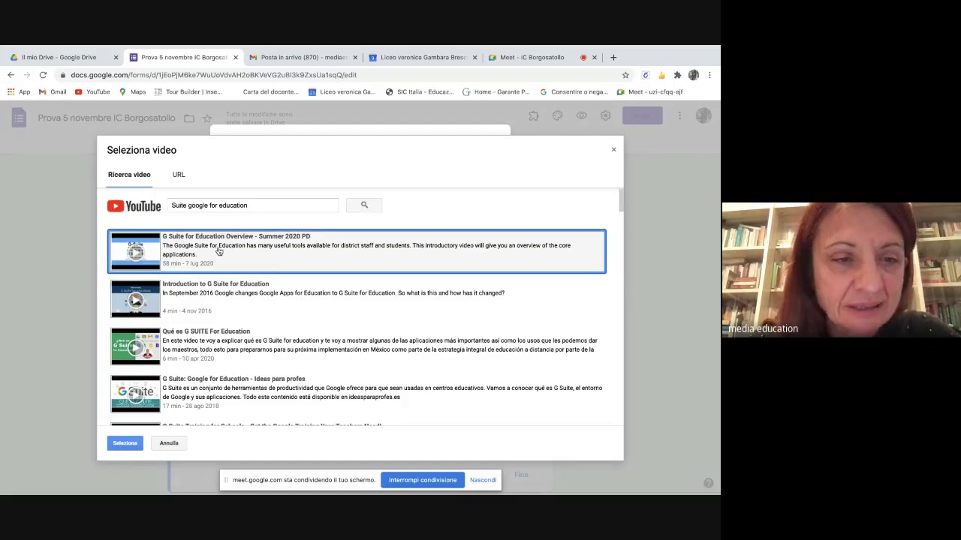
left_click(124, 444)
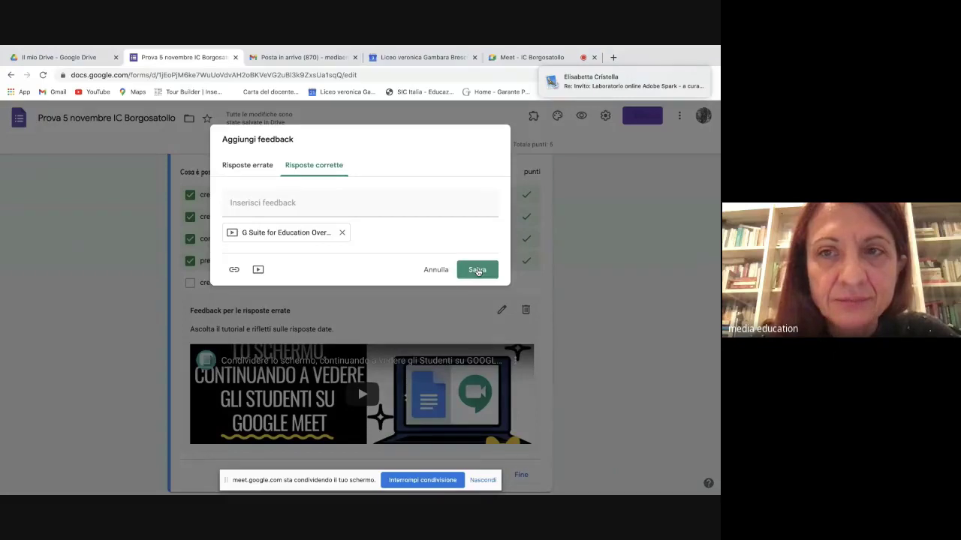
left_click(478, 270)
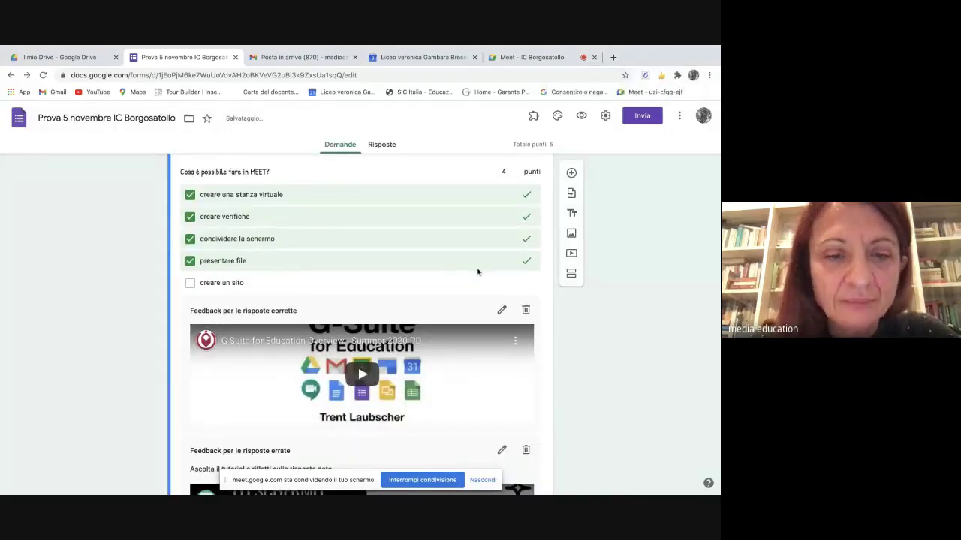
scroll(477, 271, "down", 1)
scroll(404, 316, "down", 5)
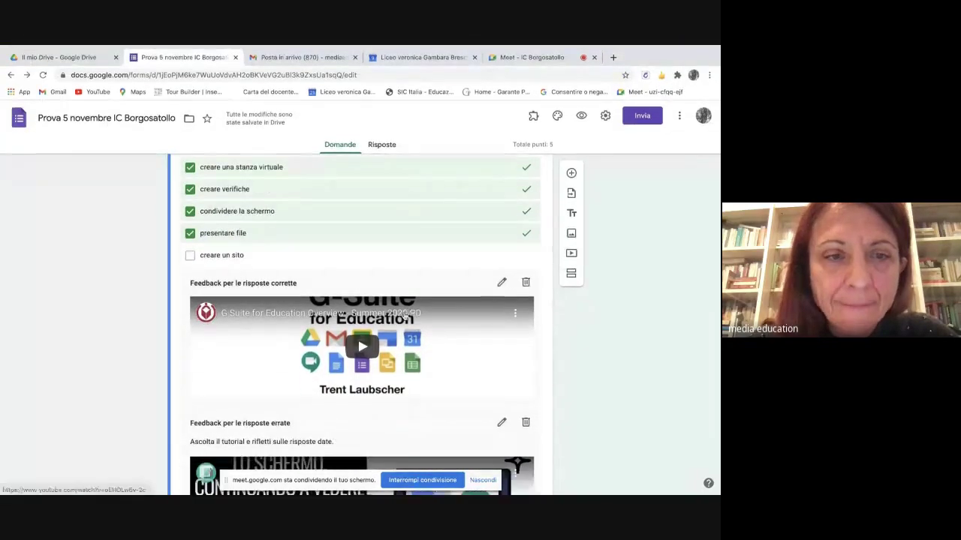
scroll(404, 316, "up", 4)
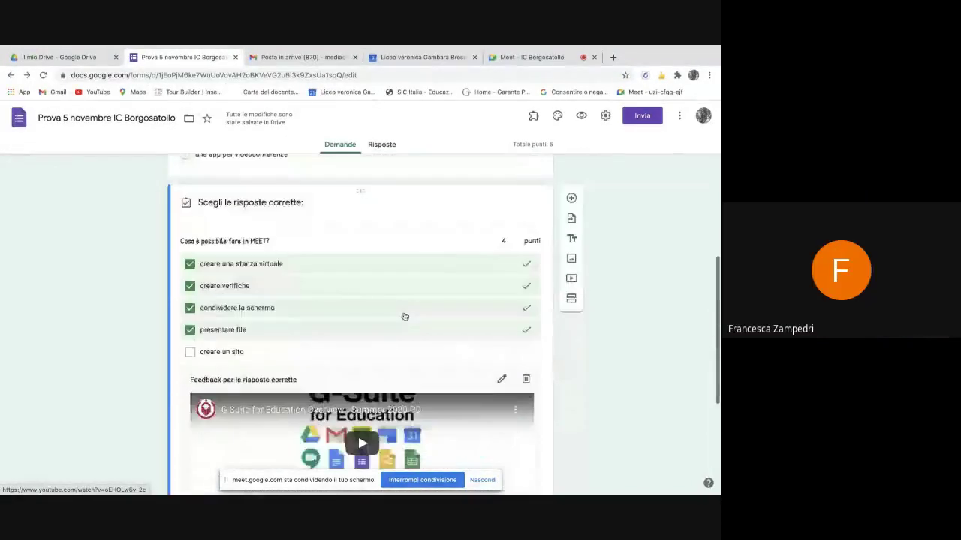
scroll(404, 316, "down", 4)
scroll(403, 316, "up", 3)
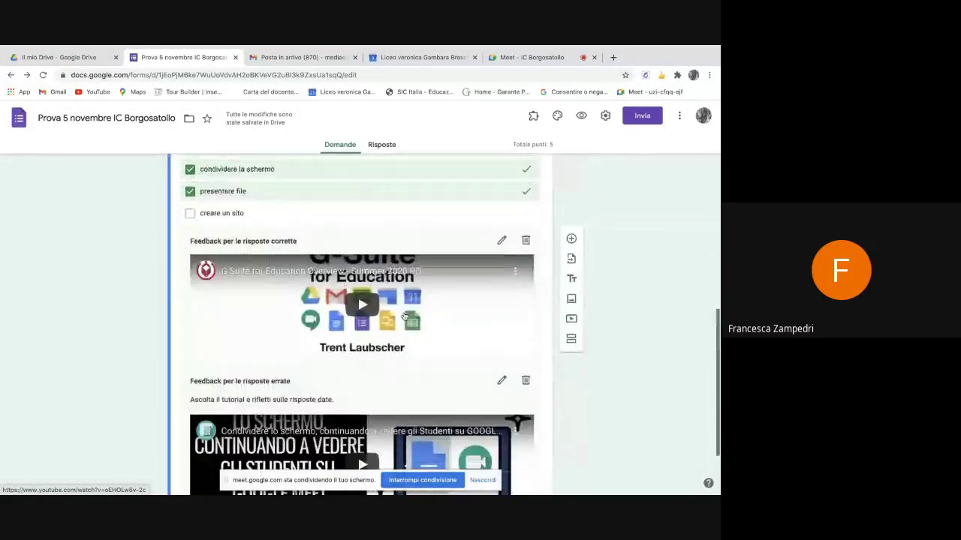
scroll(320, 306, "up", 2)
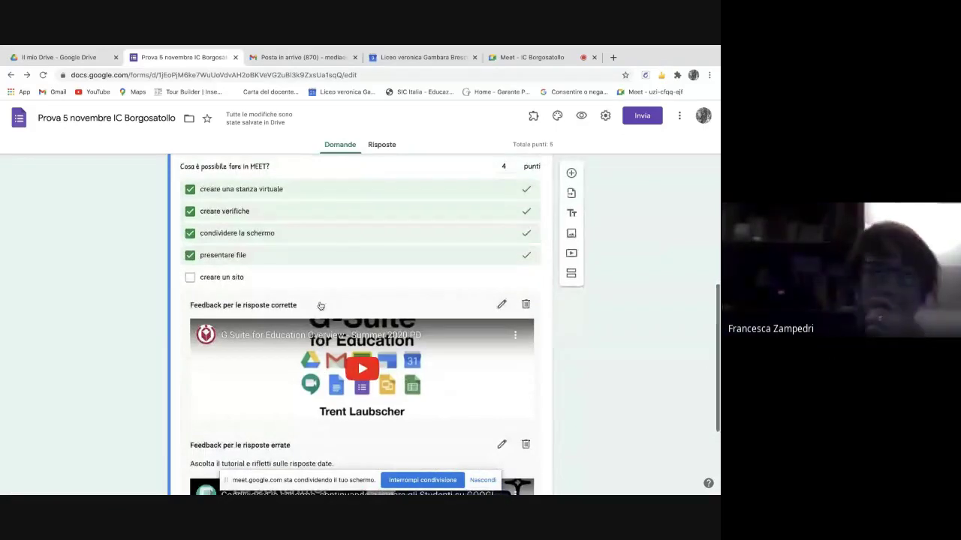
scroll(298, 284, "down", 2)
scroll(297, 284, "down", 1)
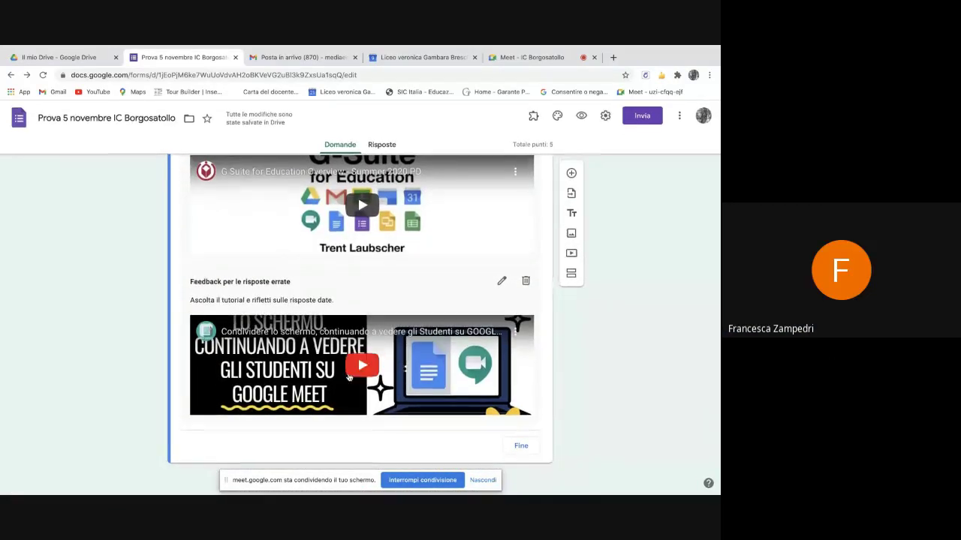
scroll(315, 197, "up", 1)
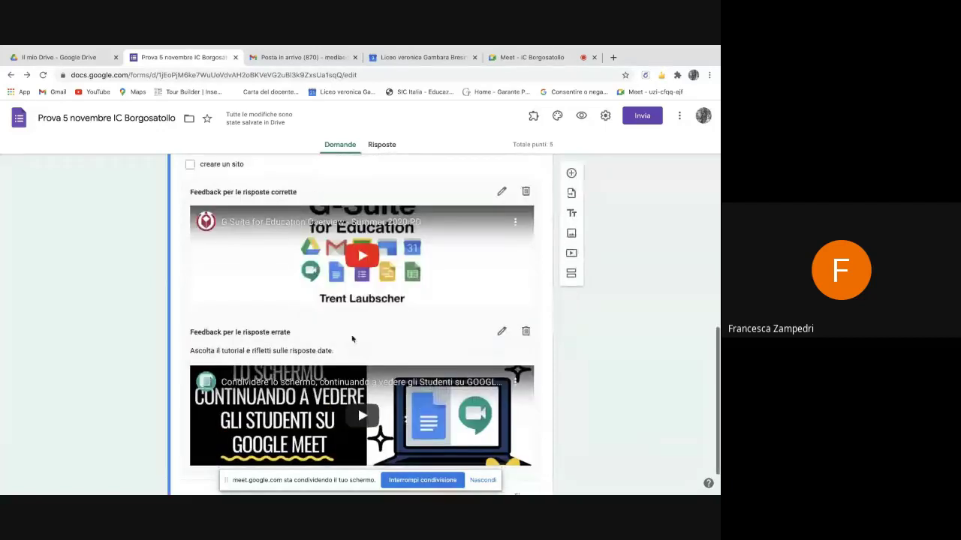
scroll(368, 415, "up", 15)
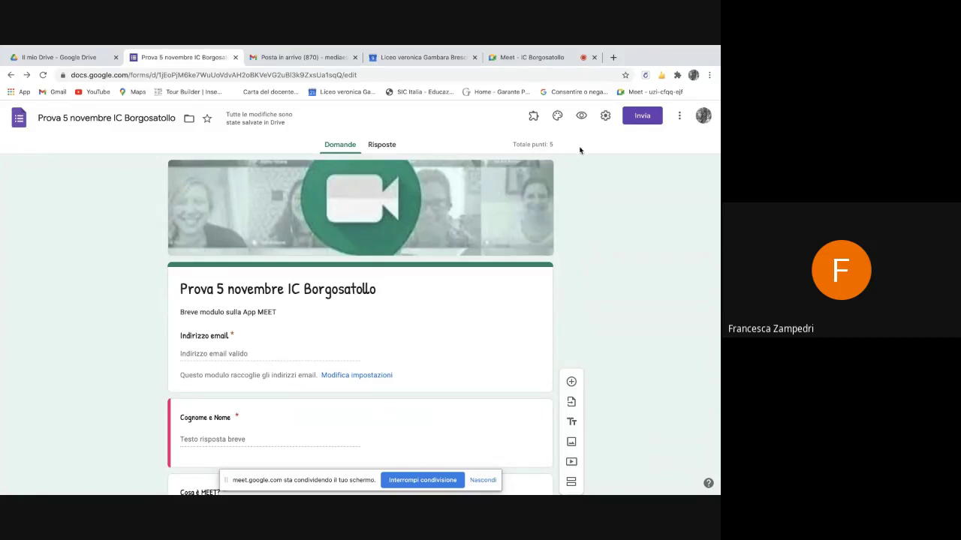
scroll(300, 365, "down", 3)
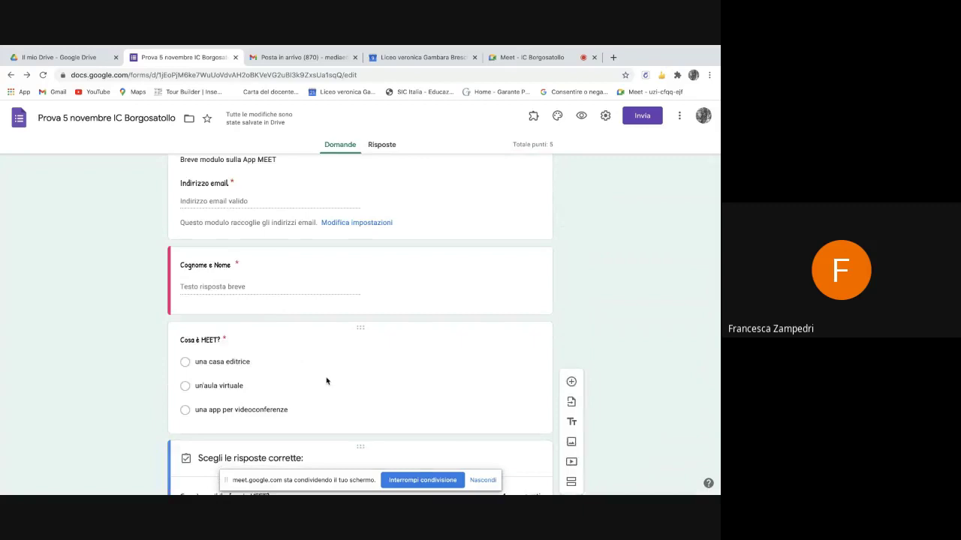
scroll(327, 379, "down", 2)
scroll(338, 398, "down", 2)
scroll(352, 415, "up", 5)
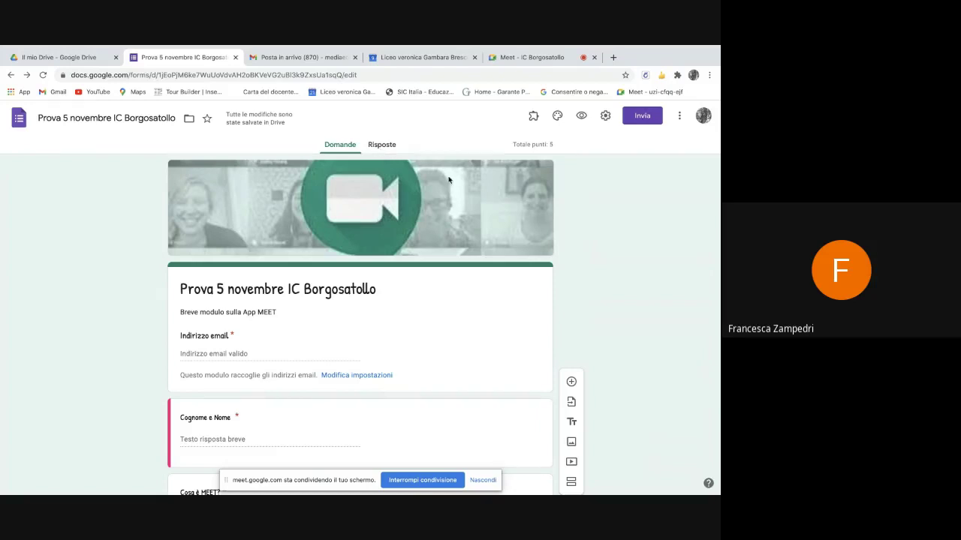
- Copy the quiz's shortened forms.gle link and return to the Meet call
left_click(639, 125)
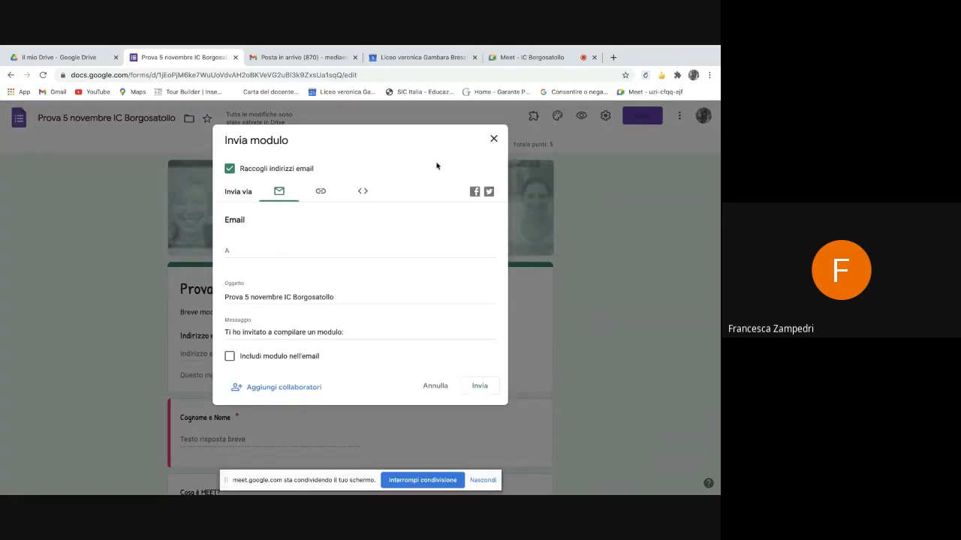
left_click(321, 193)
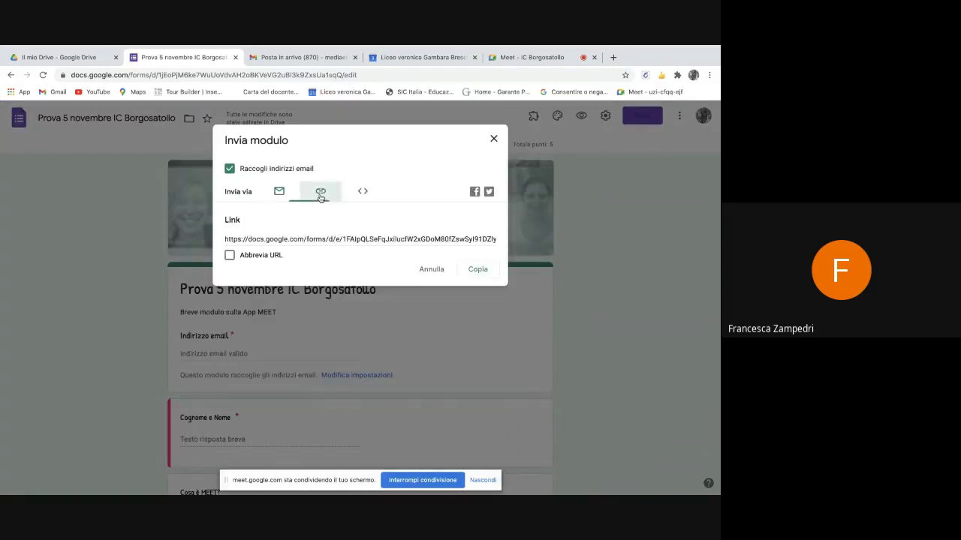
left_click(230, 256)
key("ctrl+c")
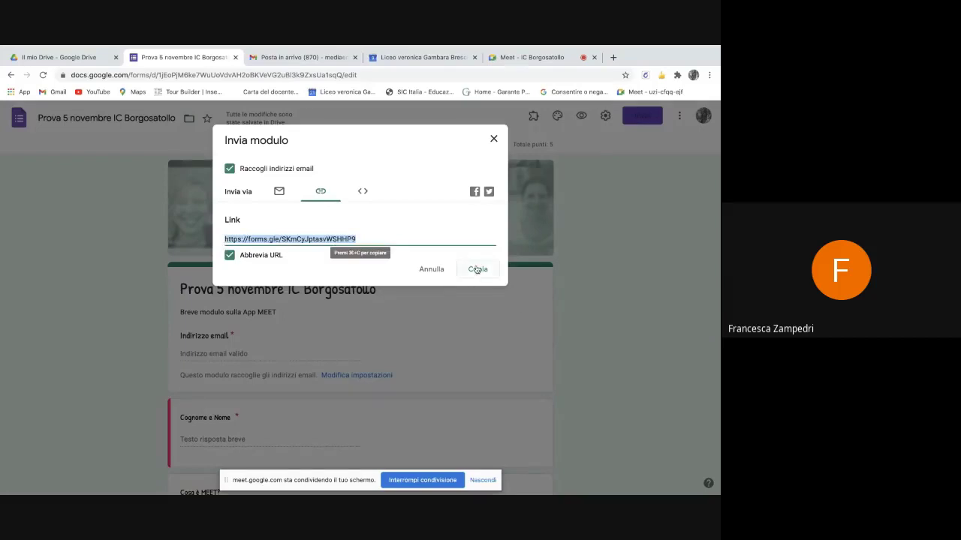
left_click(478, 271)
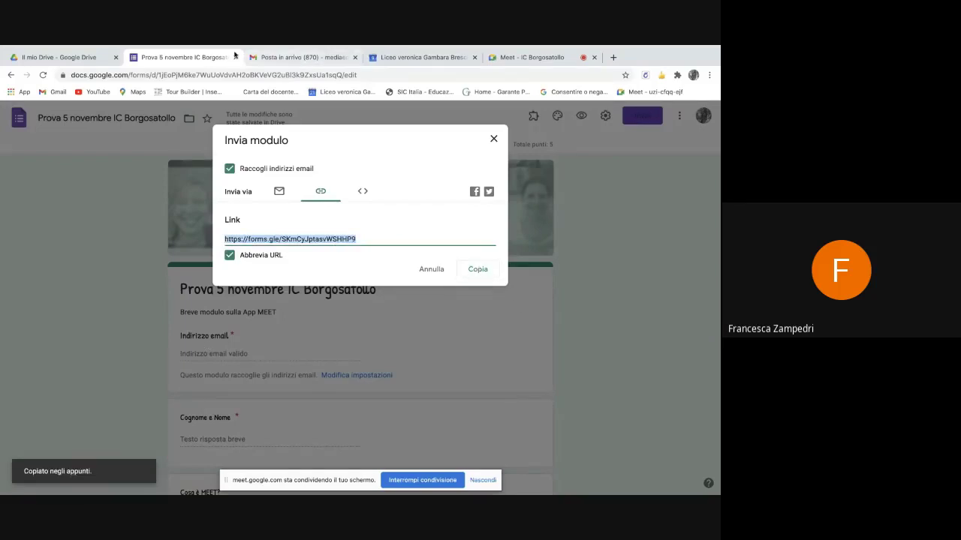
left_click(526, 58)
- Paste and send the shortened forms.gle quiz link in the Meet chat, then bring up Mail
left_click(558, 478)
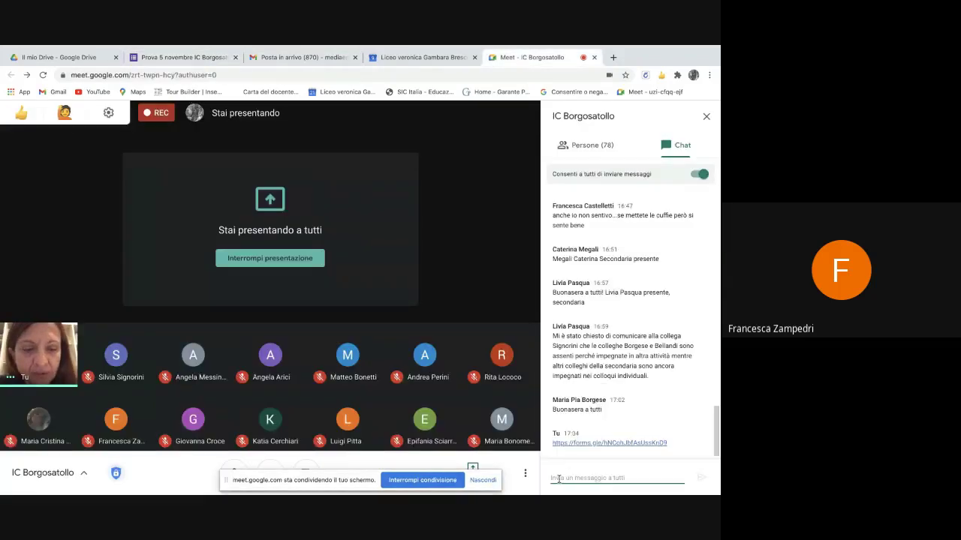
key("ctrl+v")
key("Return")
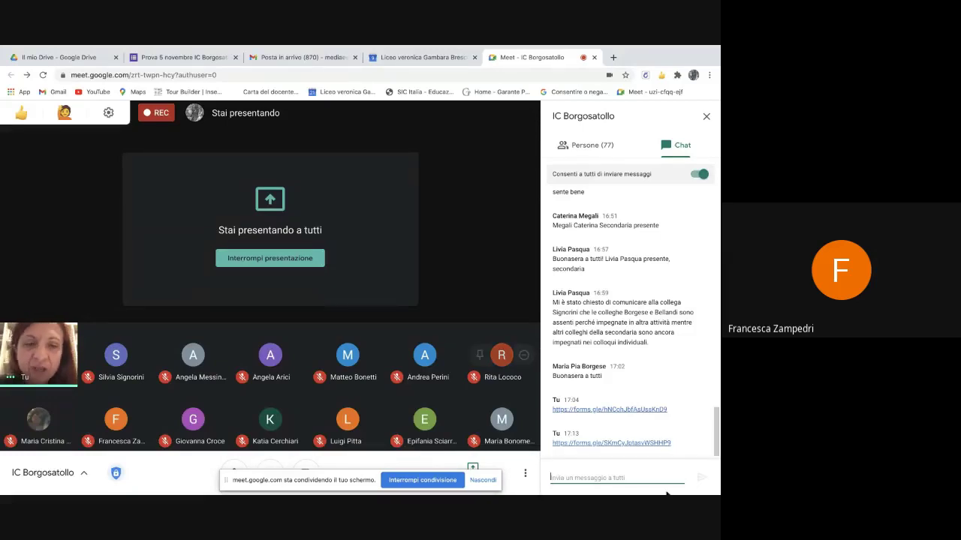
mouse_move(144, 490)
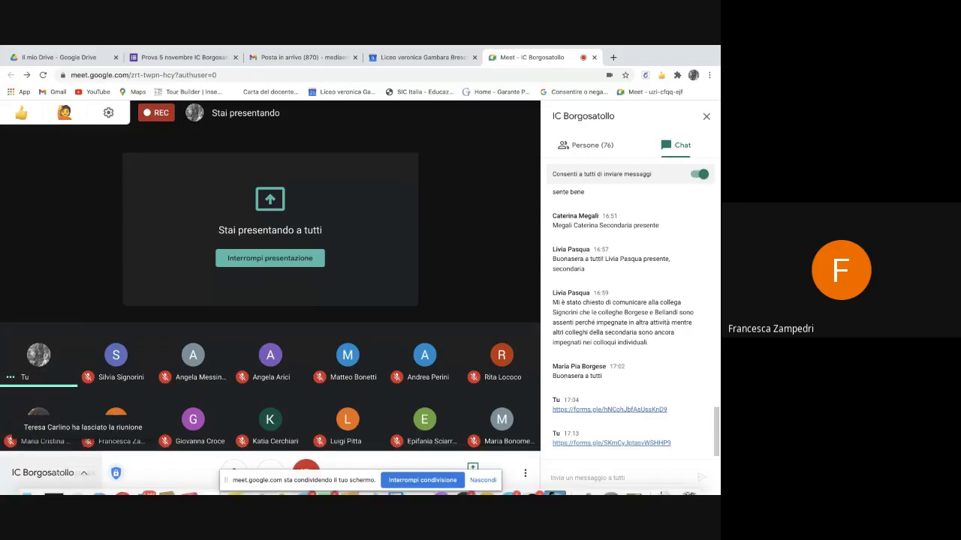
left_click(142, 486)
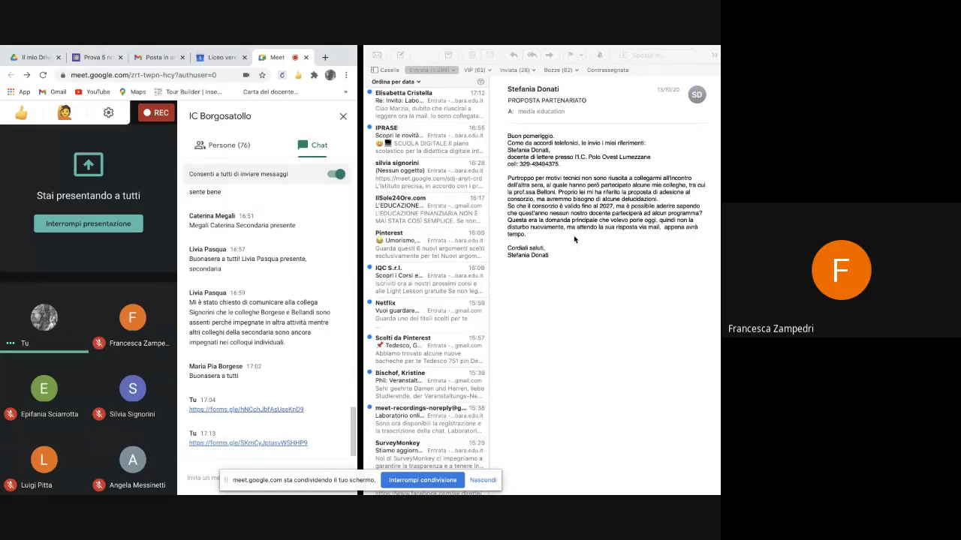
- Read the Adobe Spark online workshop invitation email, then restore the Meet call to full screen
mouse_move(369, 60)
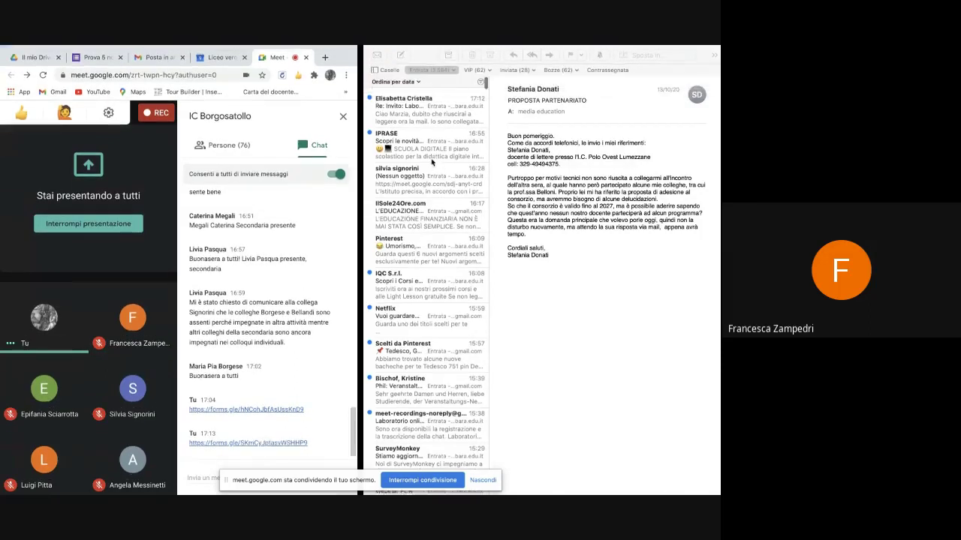
left_click(415, 111)
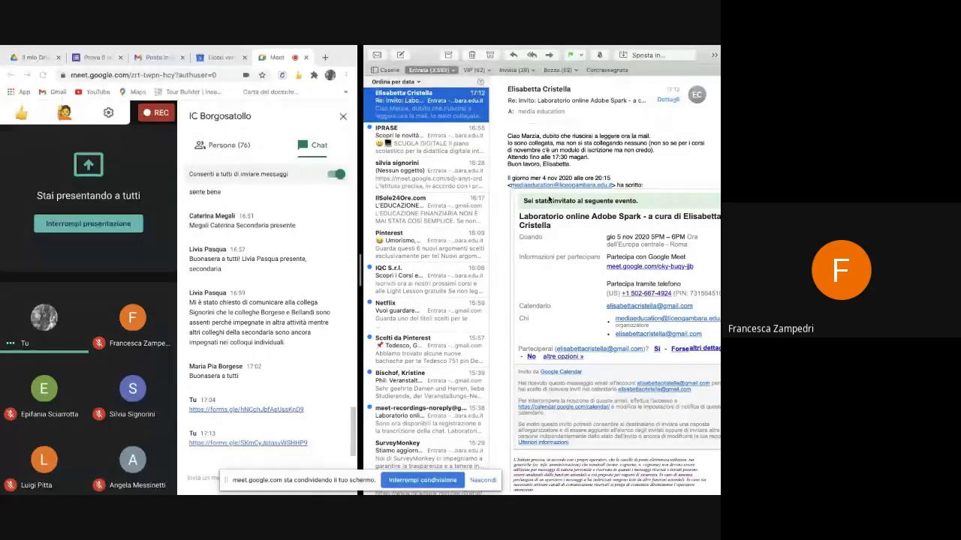
mouse_move(384, 48)
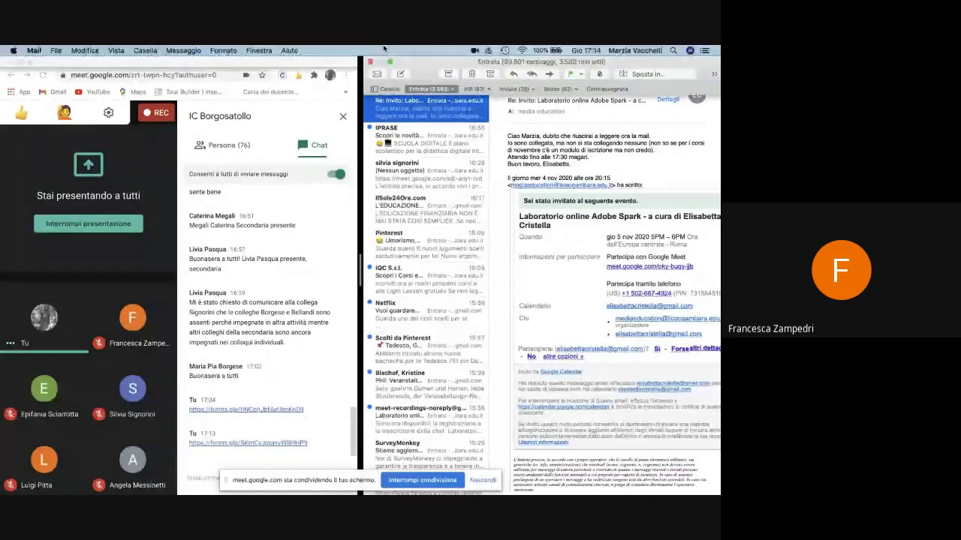
double_click(225, 61)
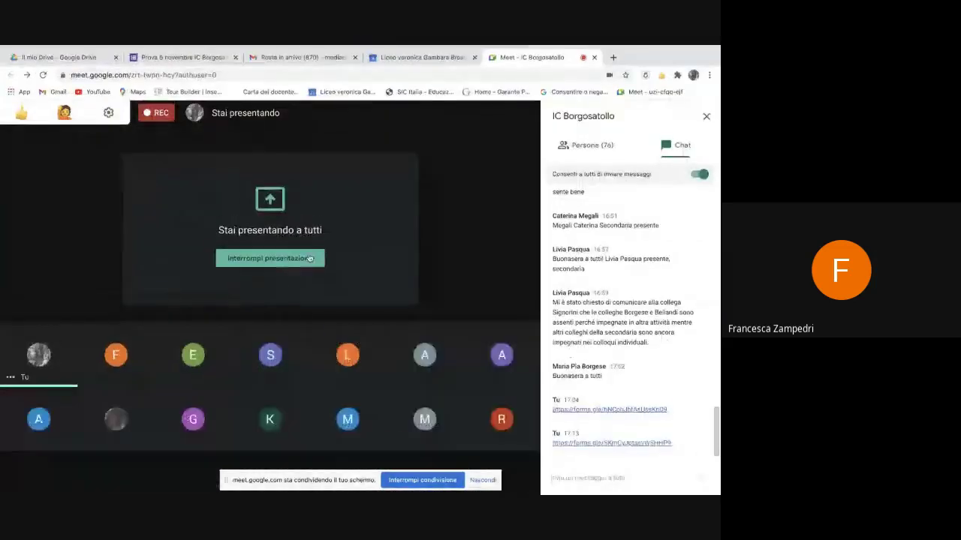
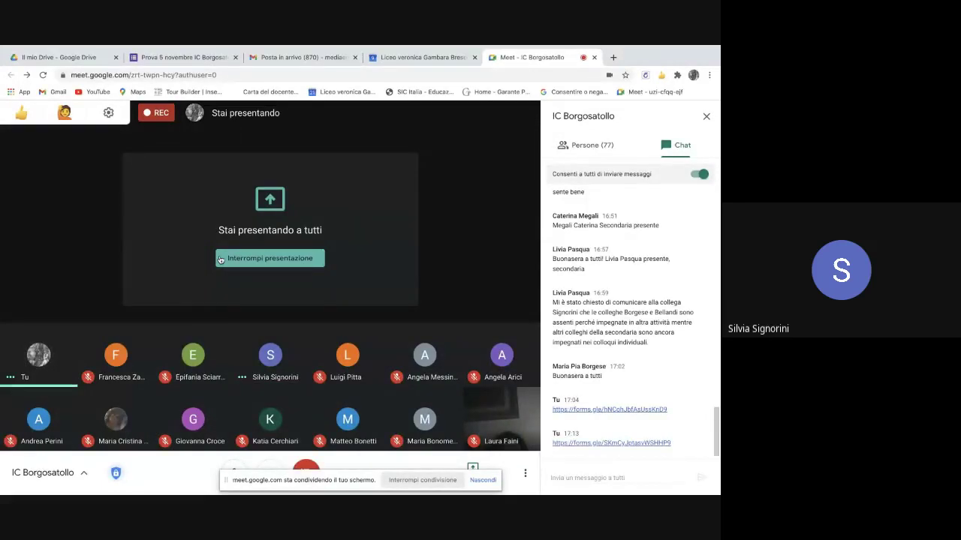
- Bring the Chrome window with the call back to the foreground
mouse_move(167, 484)
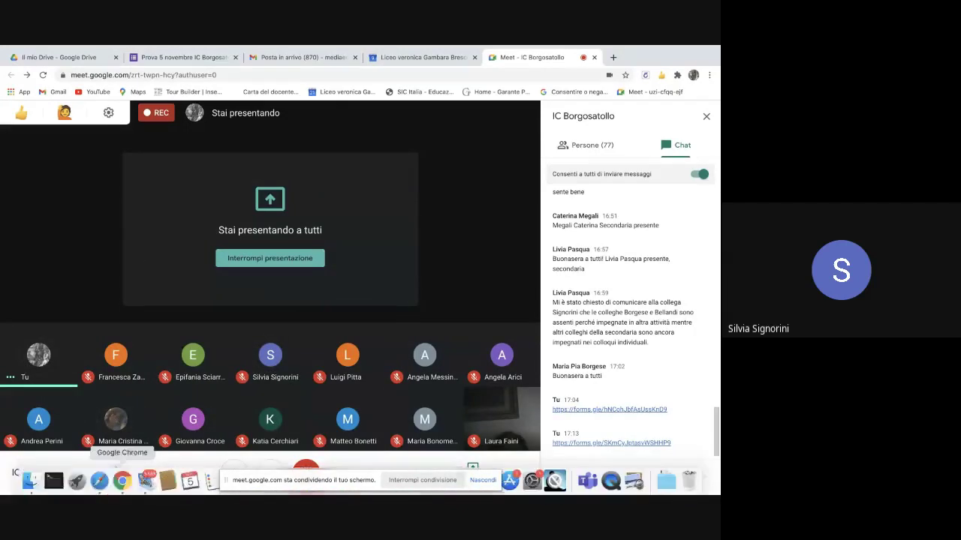
left_click(99, 481)
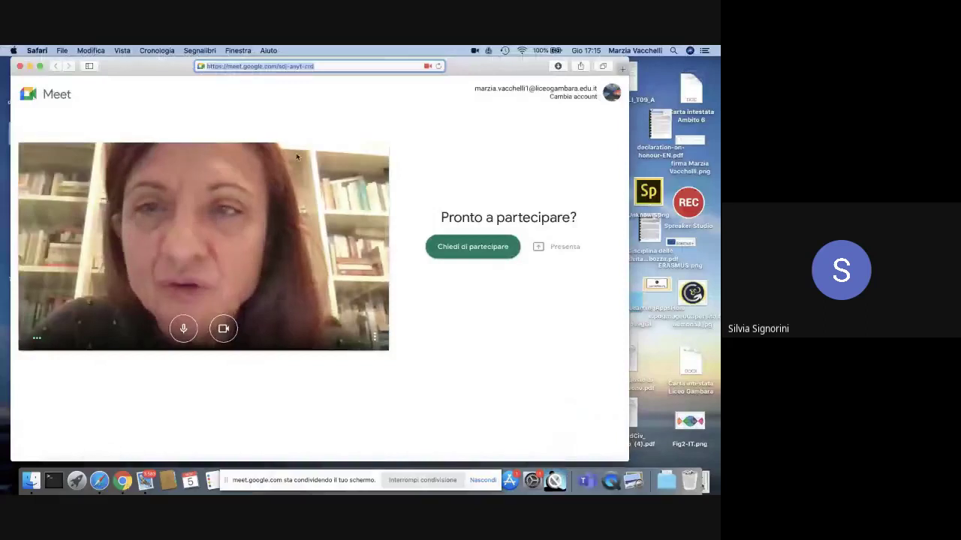
left_click(123, 481)
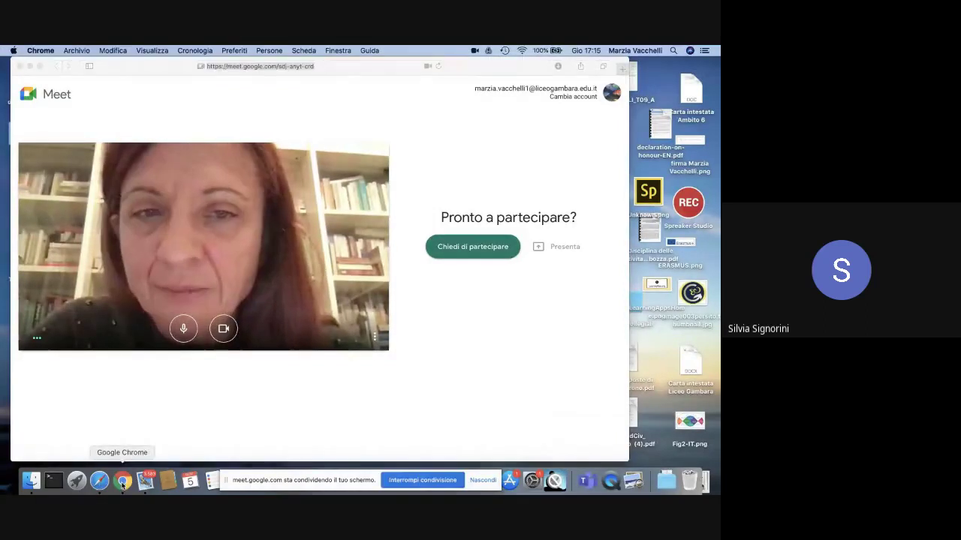
left_click(99, 481)
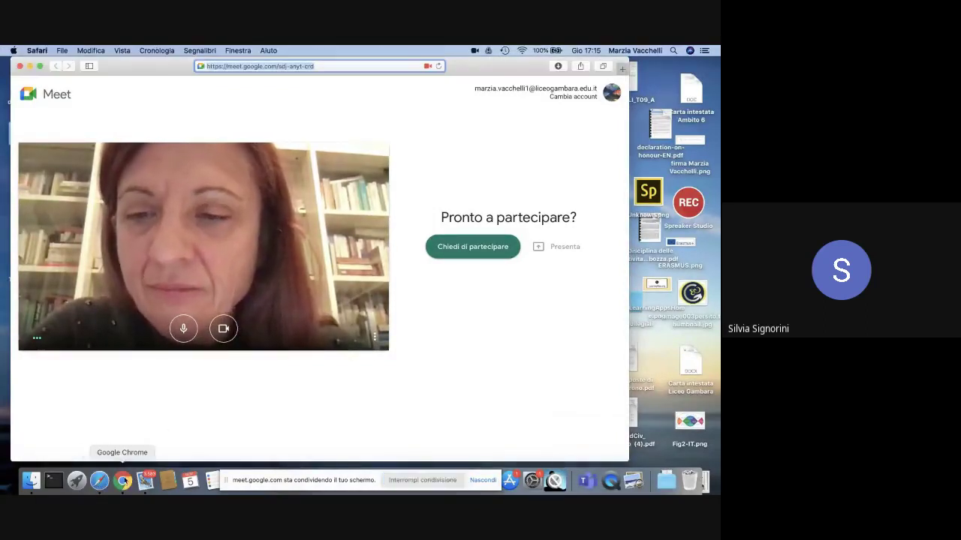
left_click(123, 481)
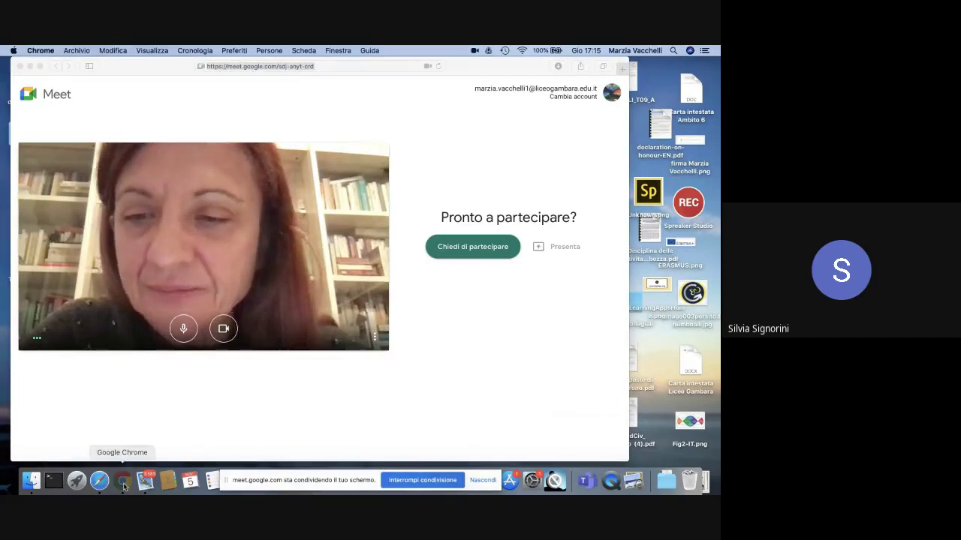
left_click(123, 481)
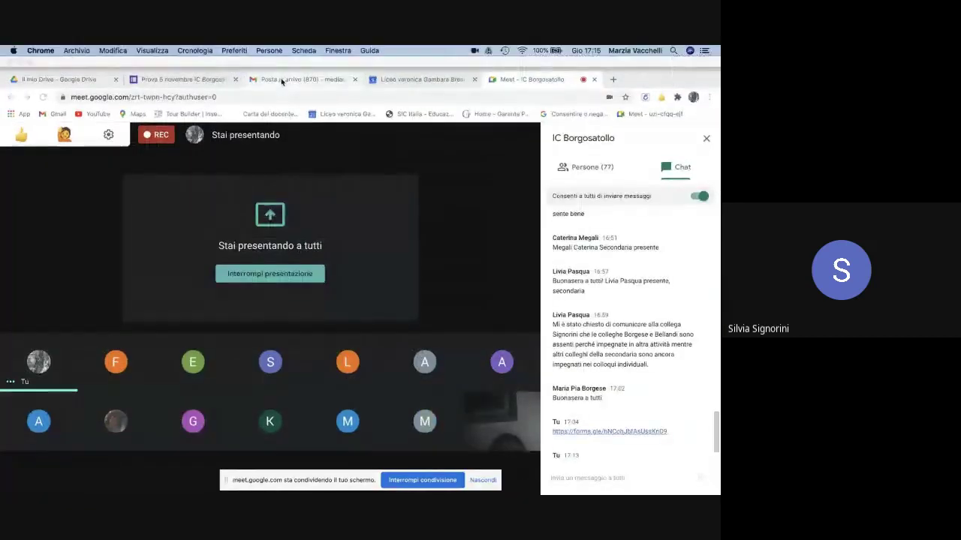
- Switch to the Prova 5 novembre quiz, dismiss the Invia modulo dialog and view its Risposte
left_click(156, 81)
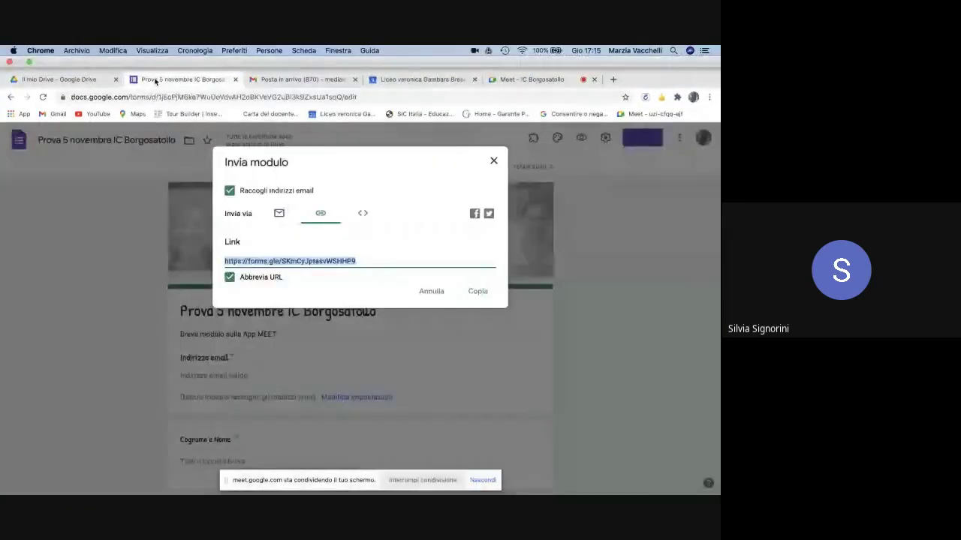
left_click(493, 143)
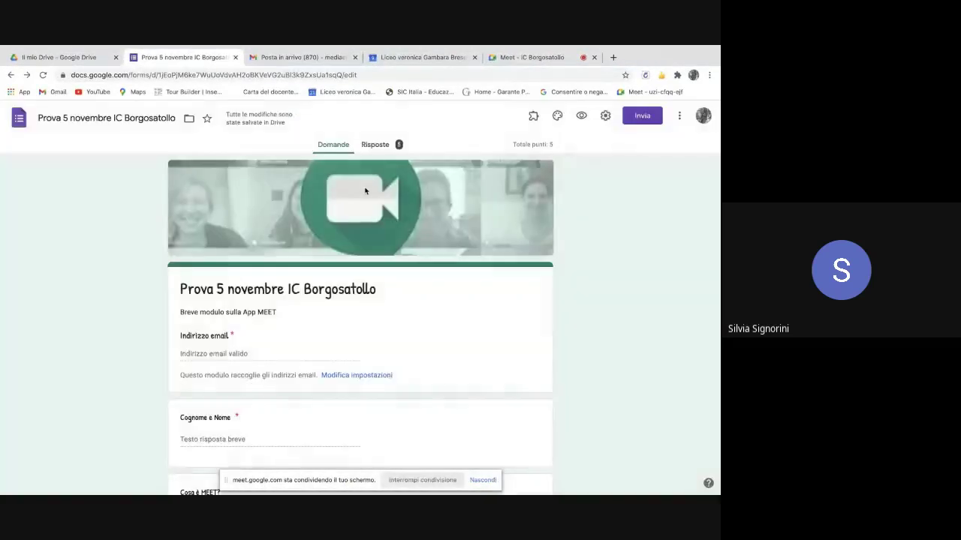
left_click(379, 145)
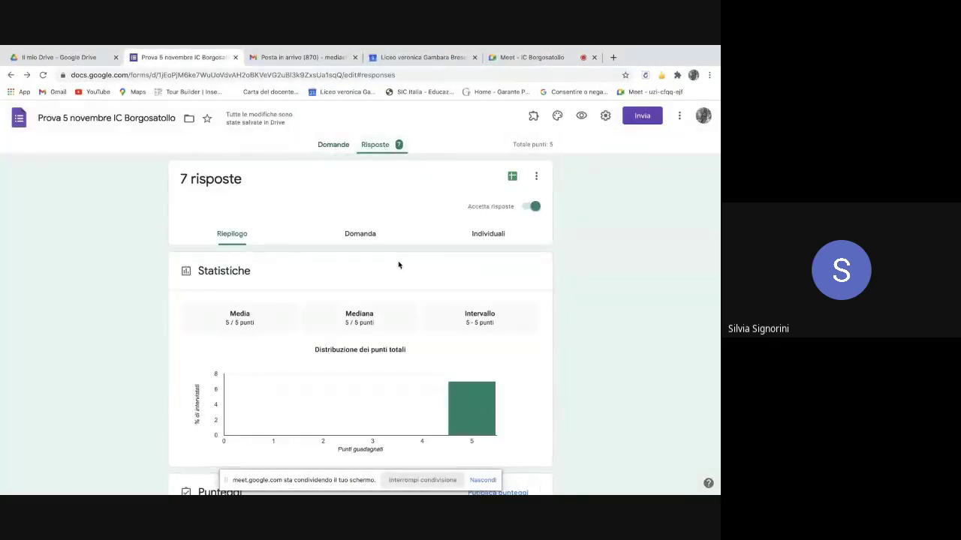
scroll(398, 264, "down", 2)
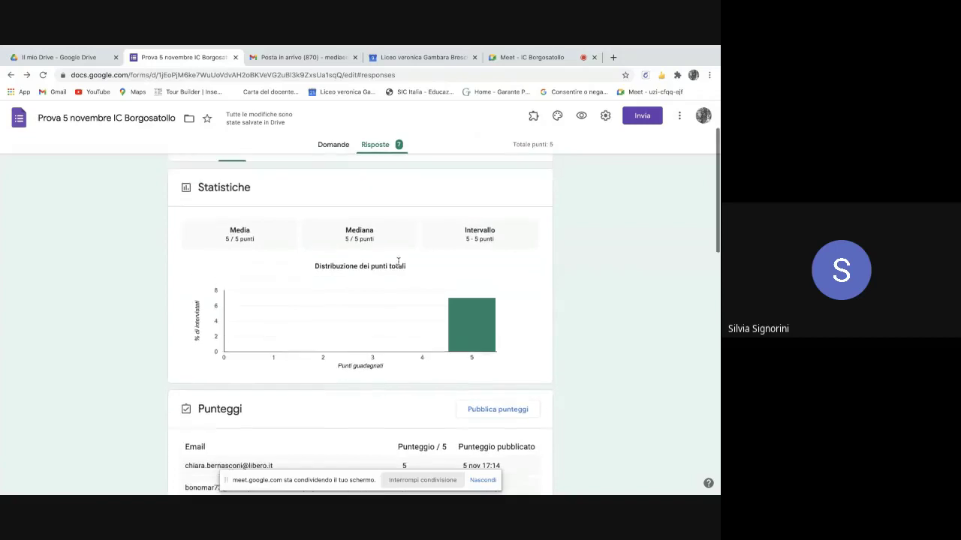
scroll(398, 265, "up", 2)
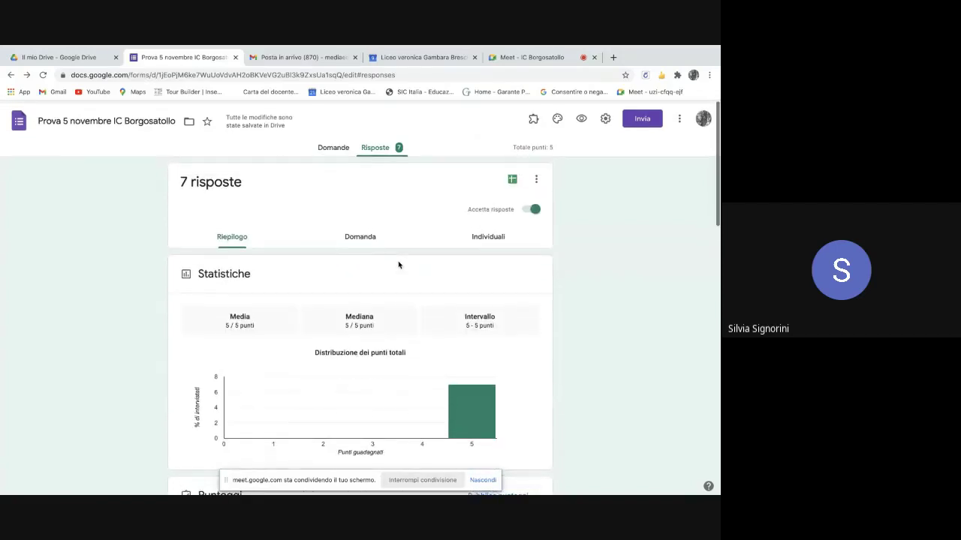
- Scroll through the Riepilogo charts of the 12 quiz responses
left_click(231, 237)
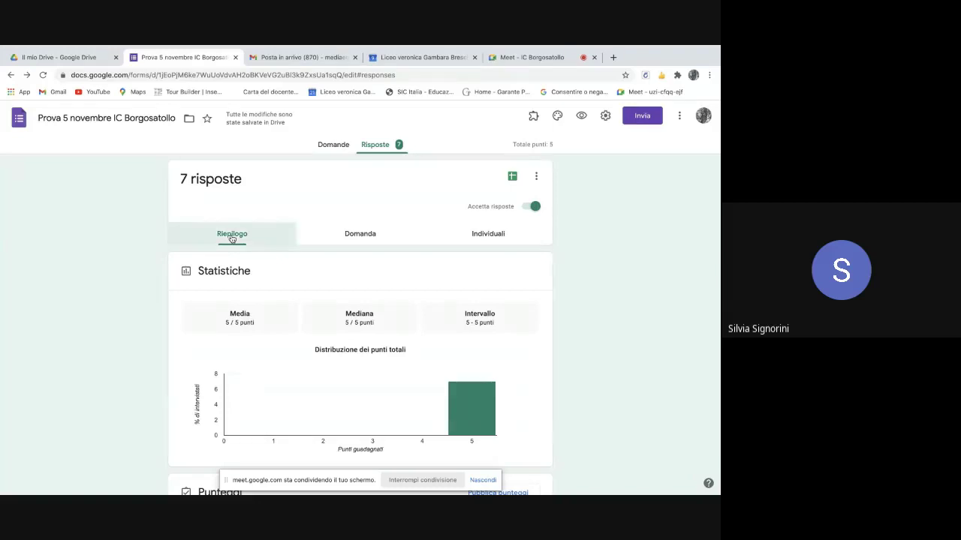
scroll(337, 292, "down", 4)
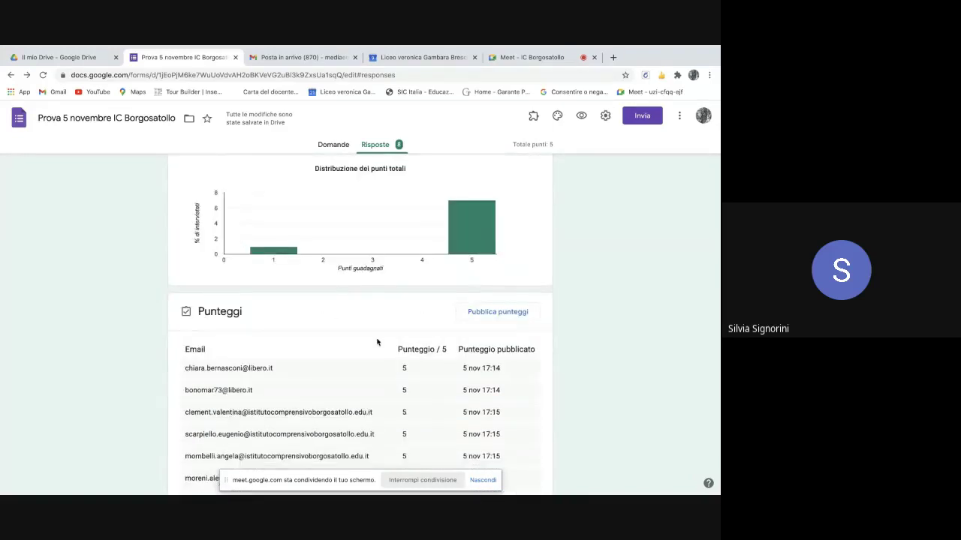
scroll(378, 342, "down", 3)
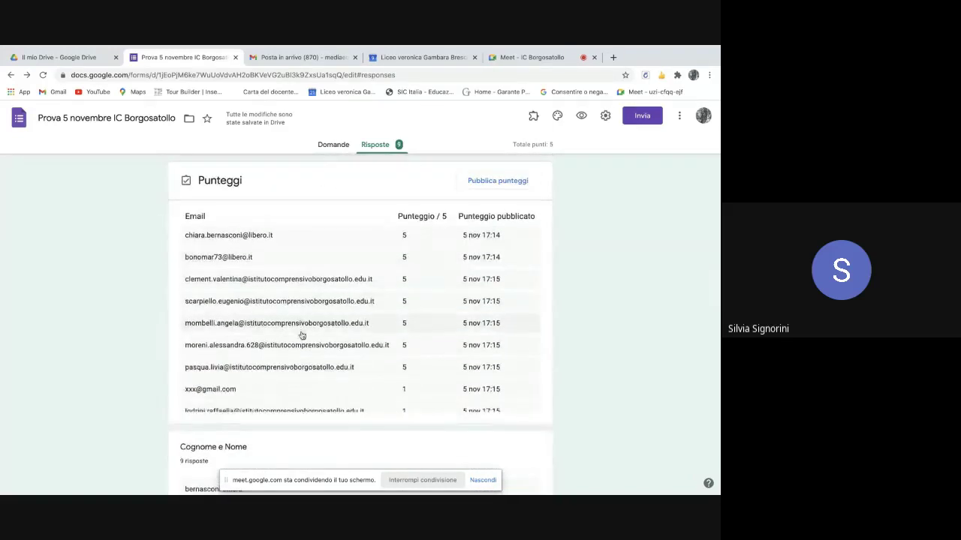
scroll(301, 335, "down", 5)
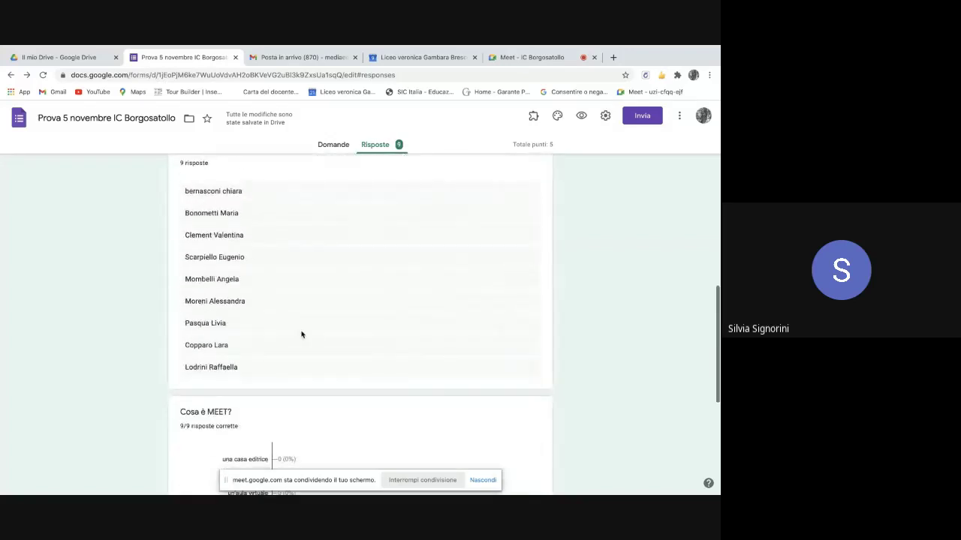
scroll(278, 288, "down", 5)
scroll(278, 288, "up", 1)
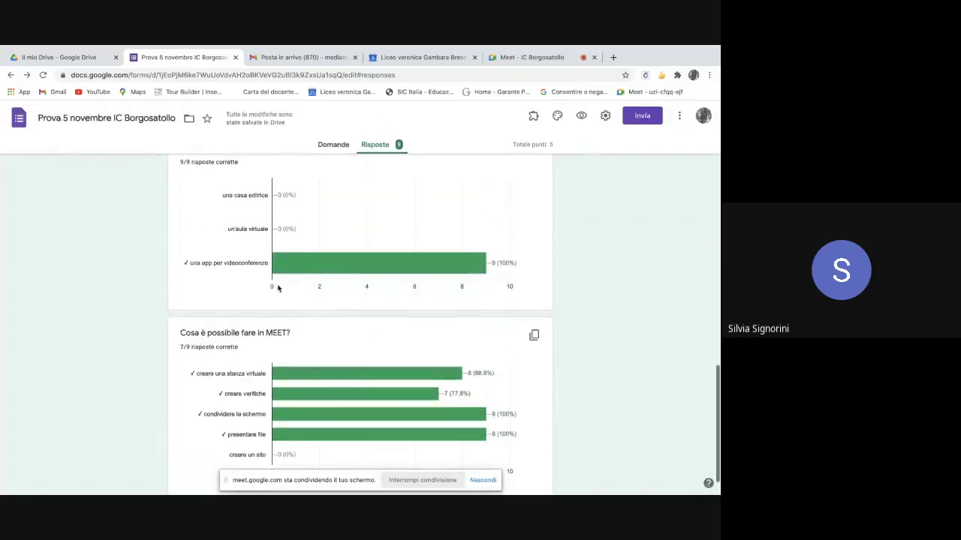
scroll(376, 358, "down", 1)
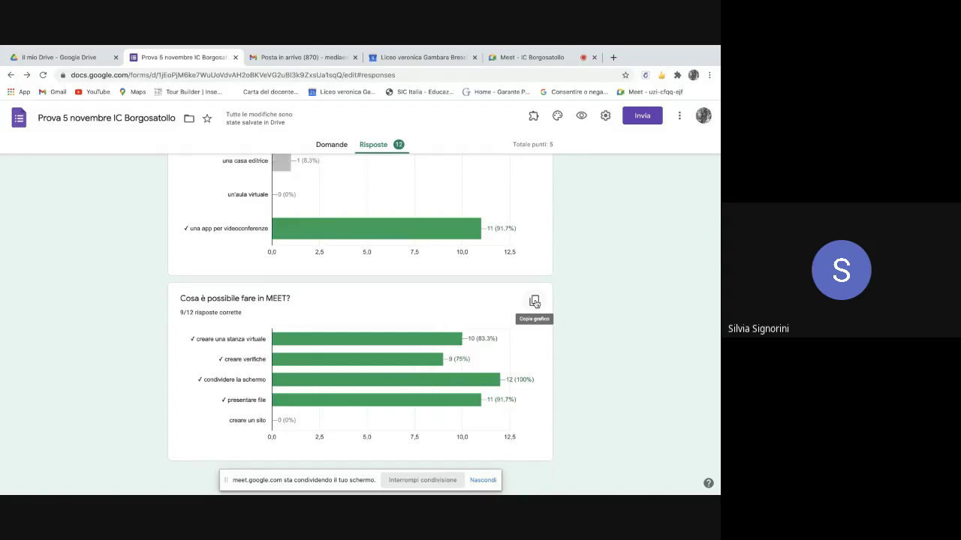
- Copy the 'Cosa è possibile fare in MEET?' chart and paste it into a new blank Google Doc
left_click(535, 305)
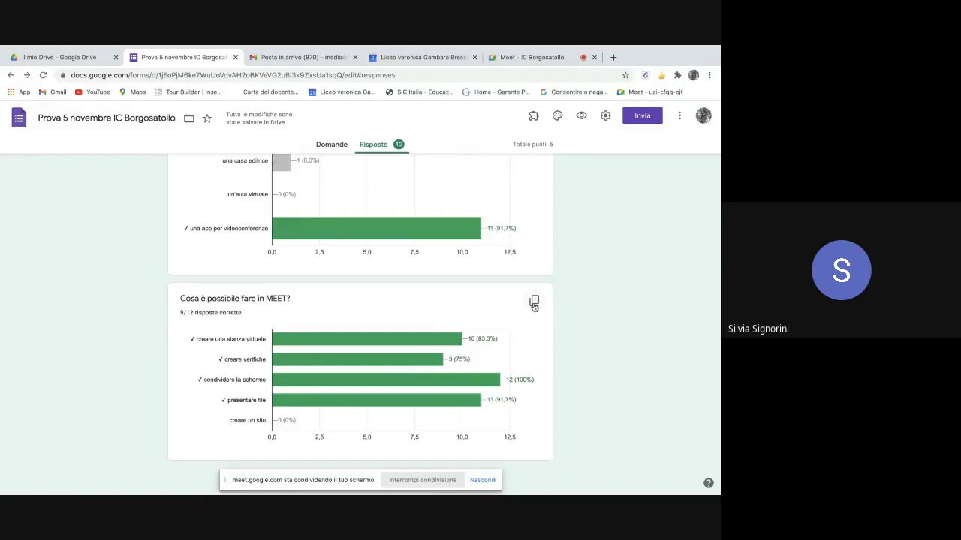
left_click(534, 304)
left_click(613, 58)
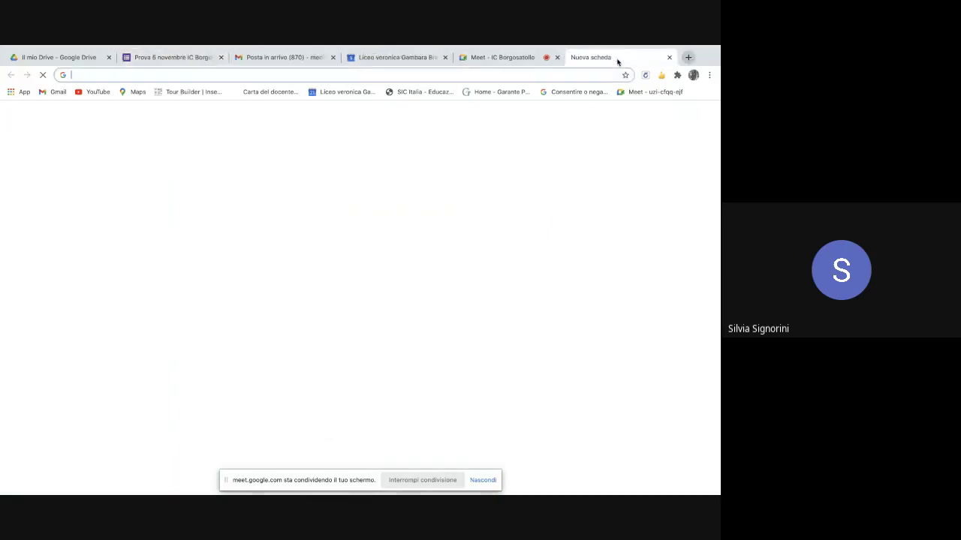
left_click(679, 117)
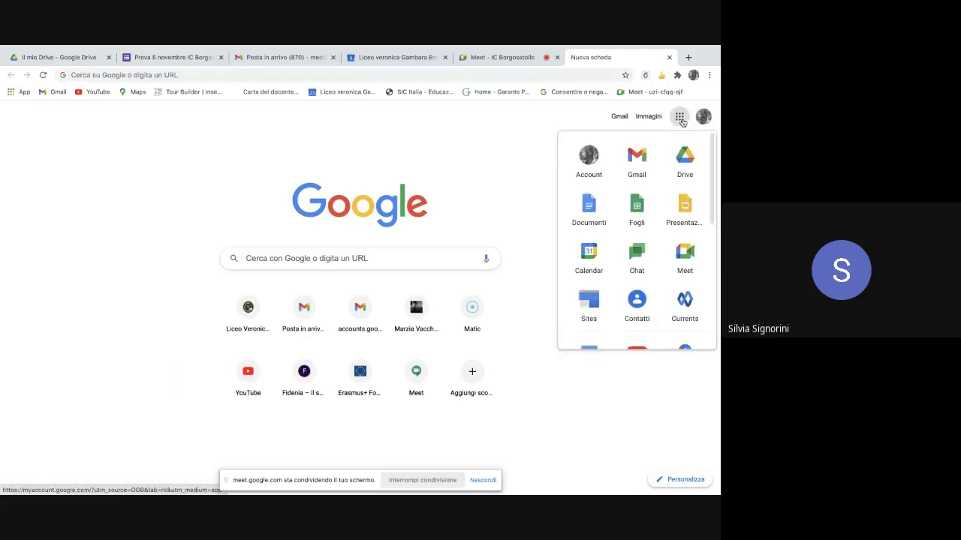
left_click(593, 207)
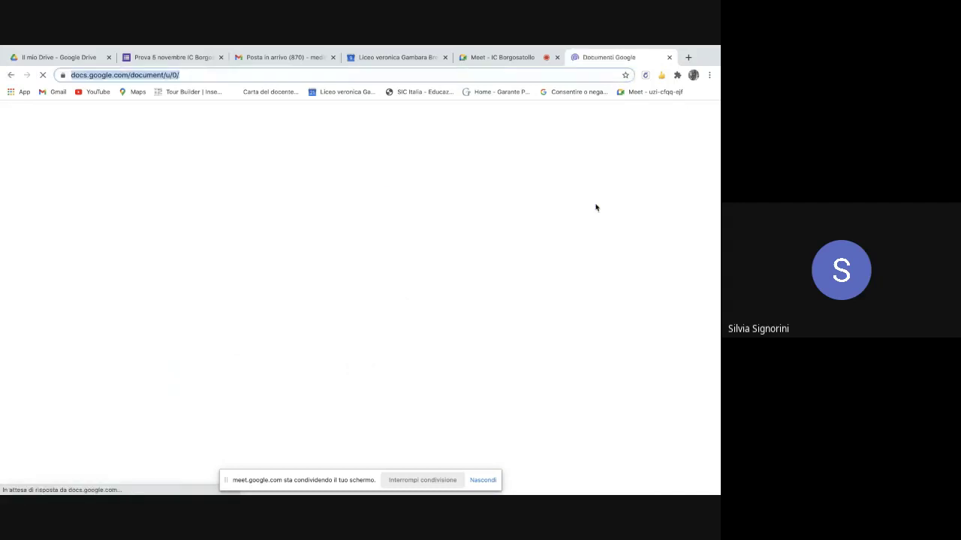
left_click(96, 209)
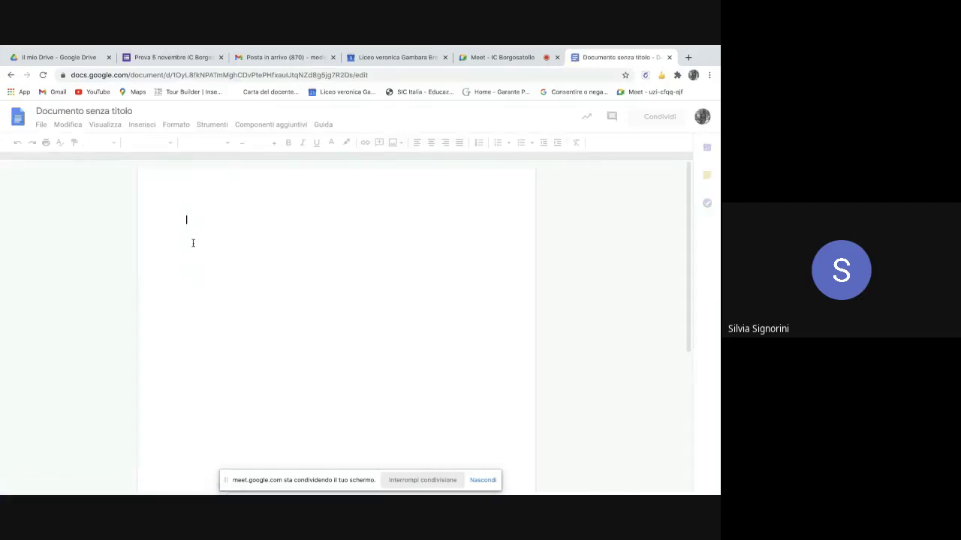
key("ctrl+v")
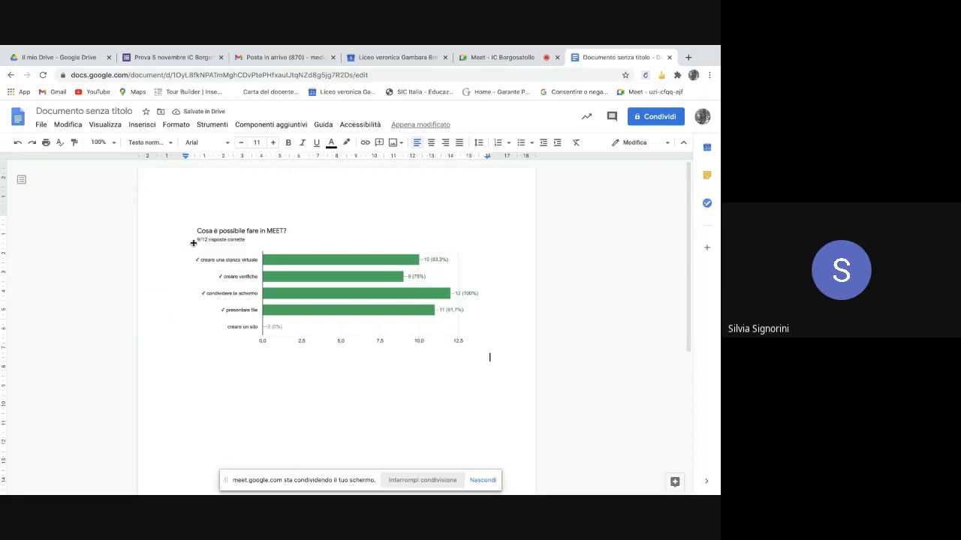
- Copy the 'Cosa è MEET?' chart from the quiz and paste it below the first chart
left_click(159, 80)
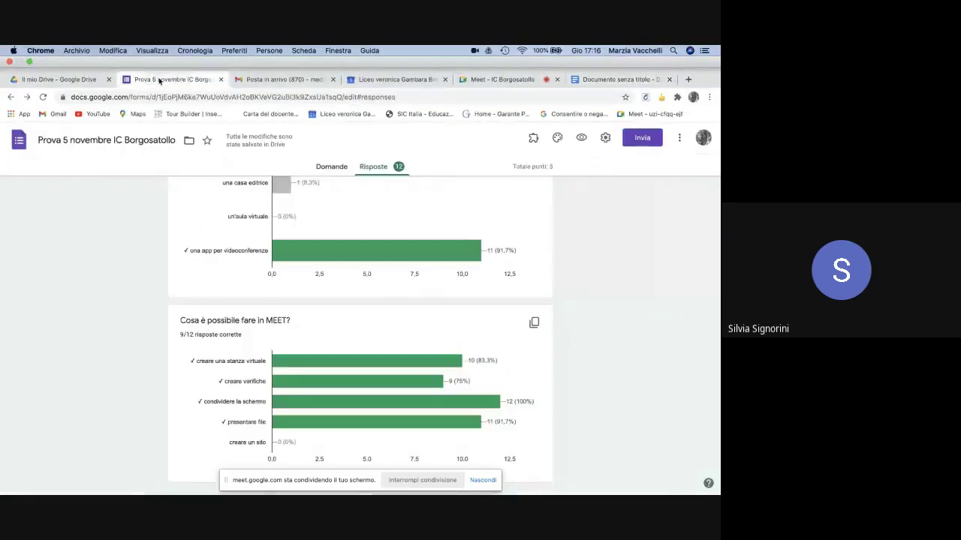
scroll(277, 297, "up", 2)
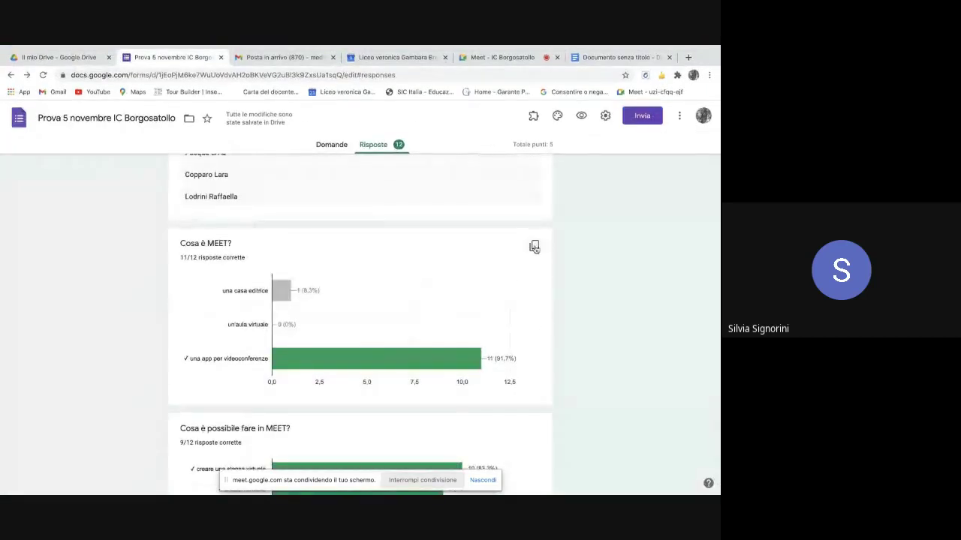
left_click(534, 247)
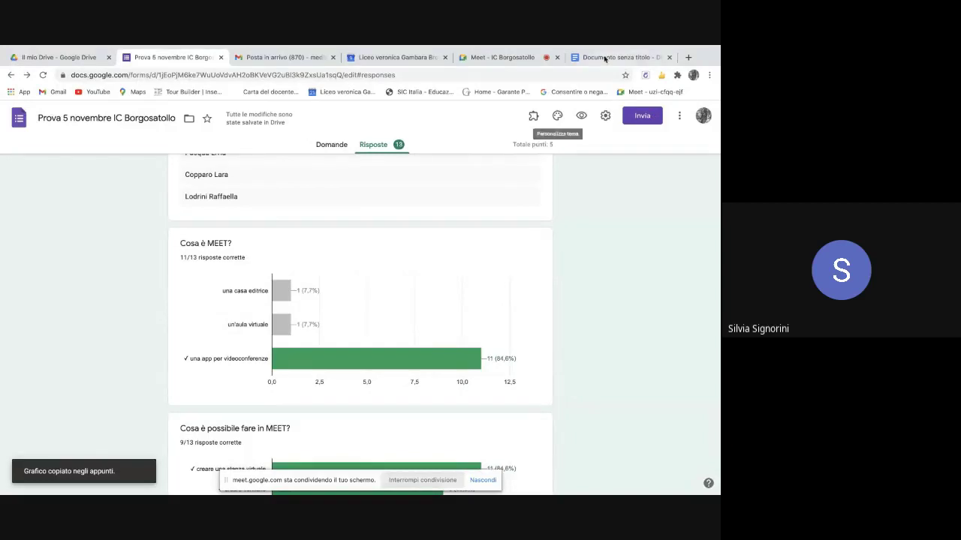
left_click(608, 57)
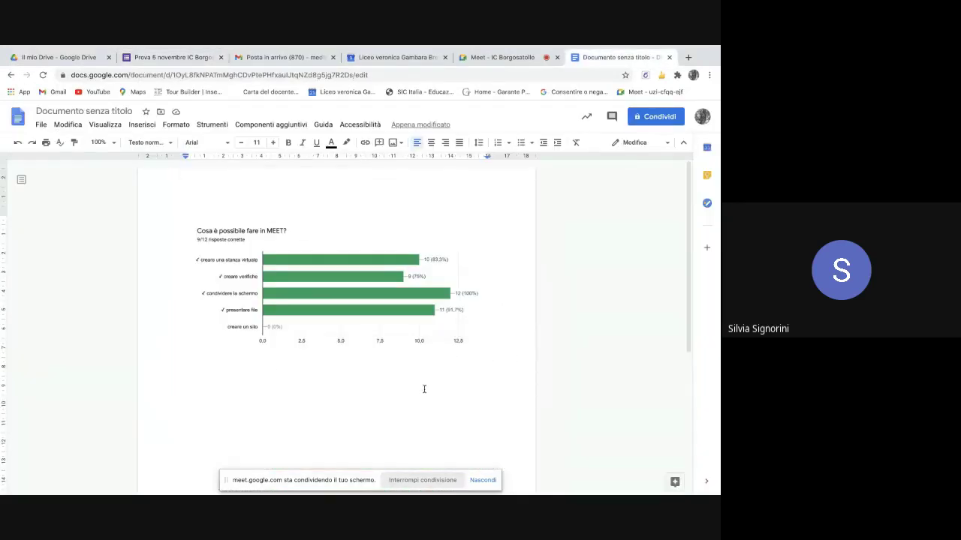
key("Return")
key("ctrl+v")
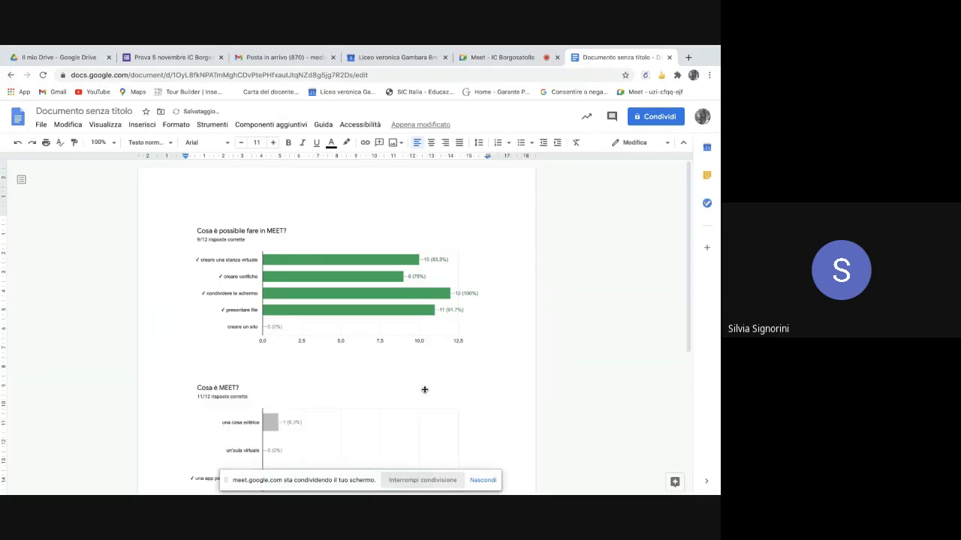
- Rename the document to 'Esito della verifica su MEET'
left_click(120, 114)
key("BackSpace")
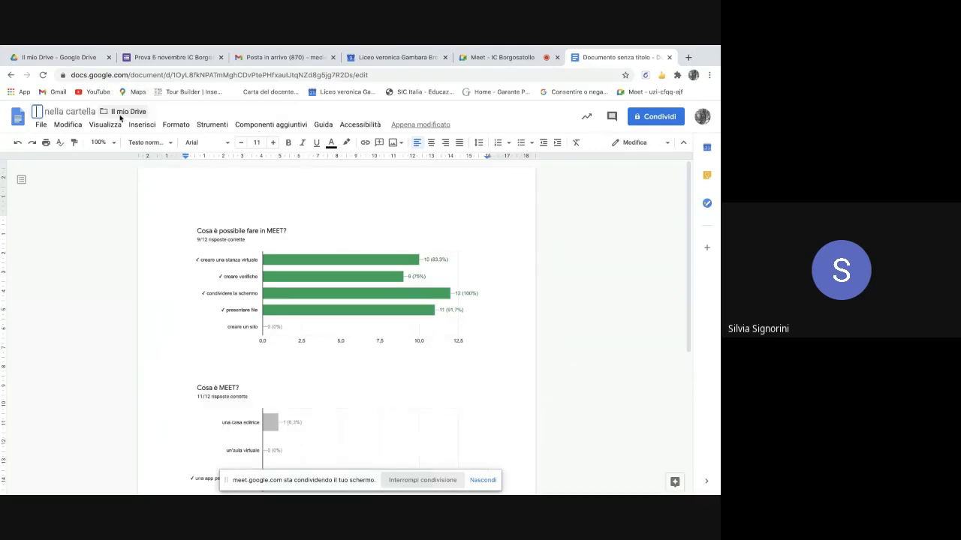
type("E")
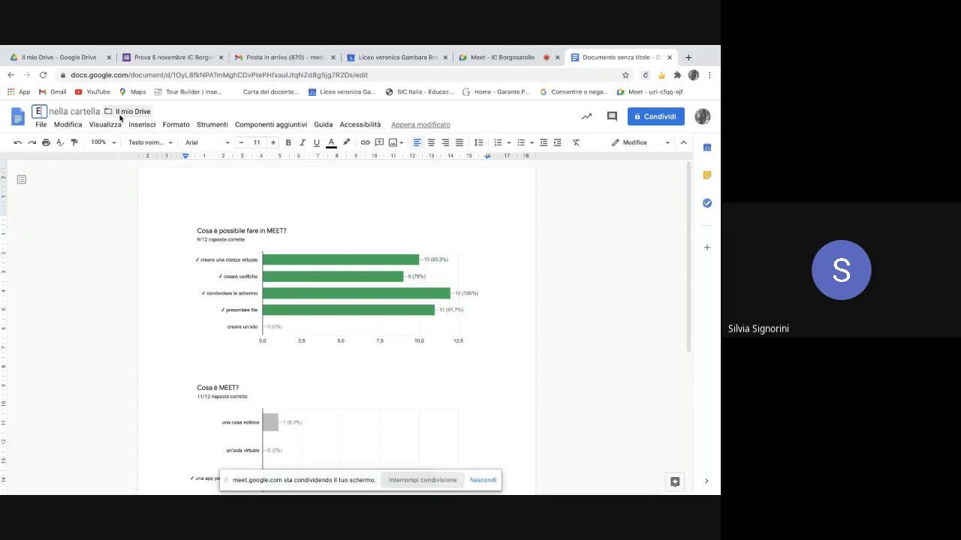
type("sito della")
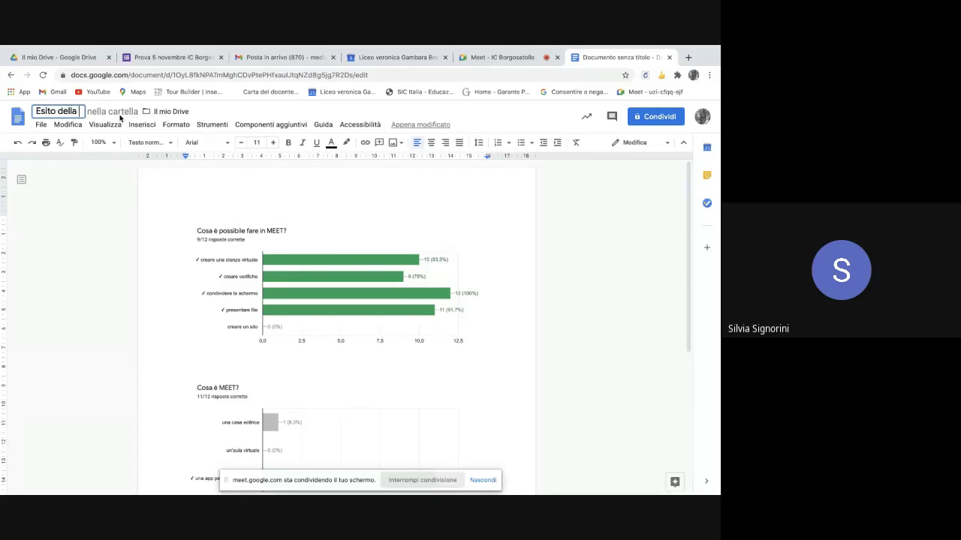
type(" verifica")
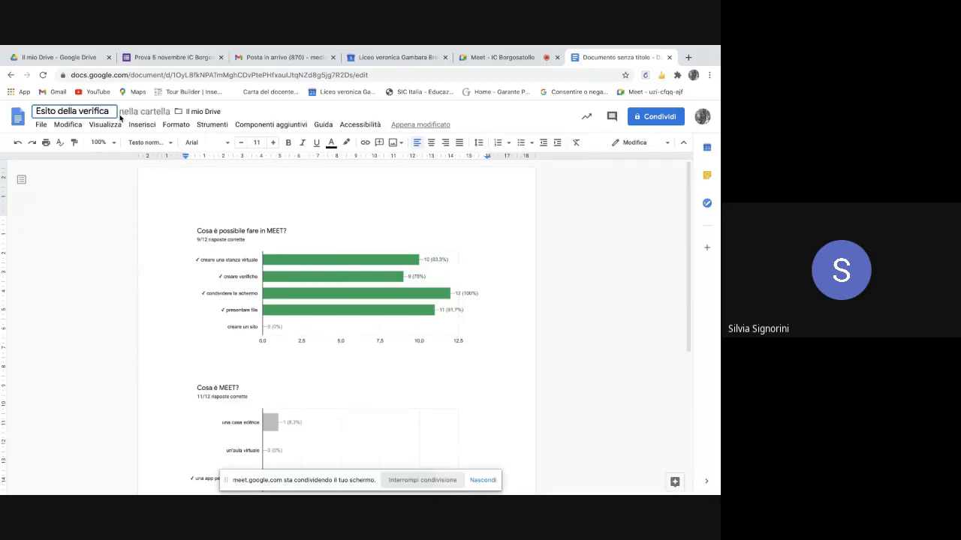
type(" su MEET")
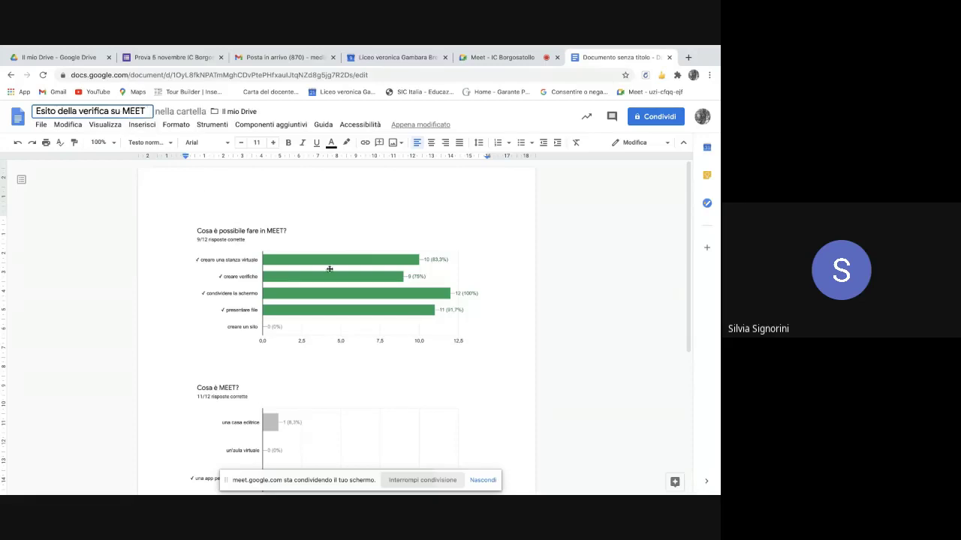
- Share the document as Editor with Chiunque abbia il link and copy the link
left_click(655, 118)
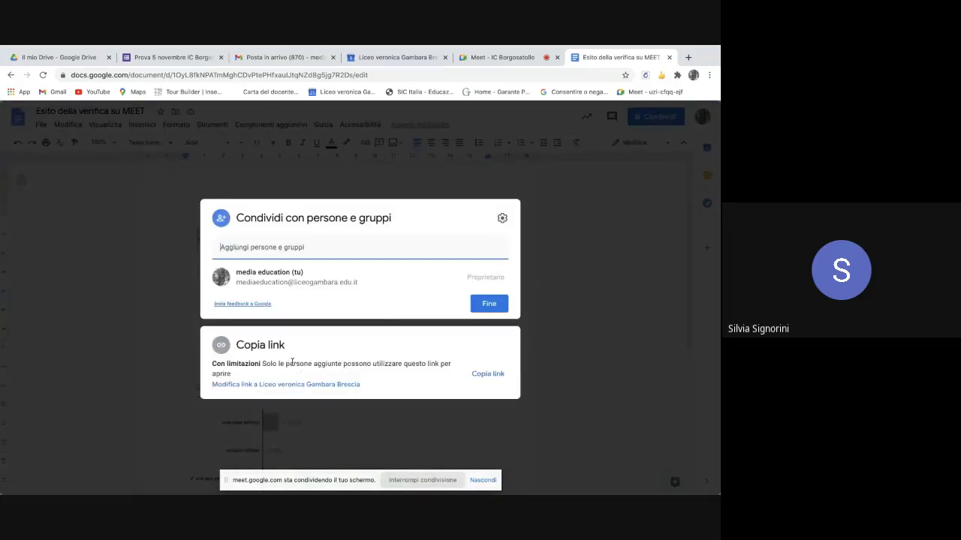
left_click(337, 385)
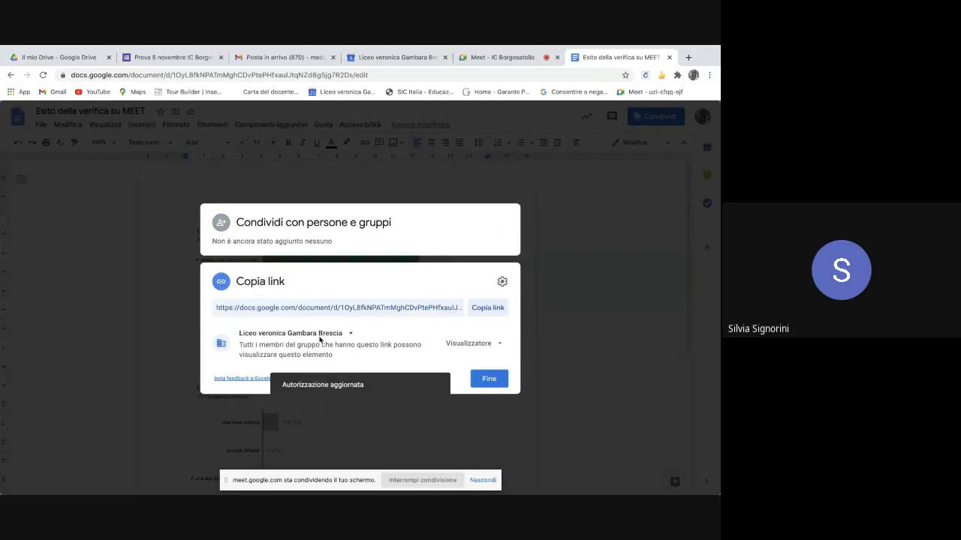
left_click(350, 334)
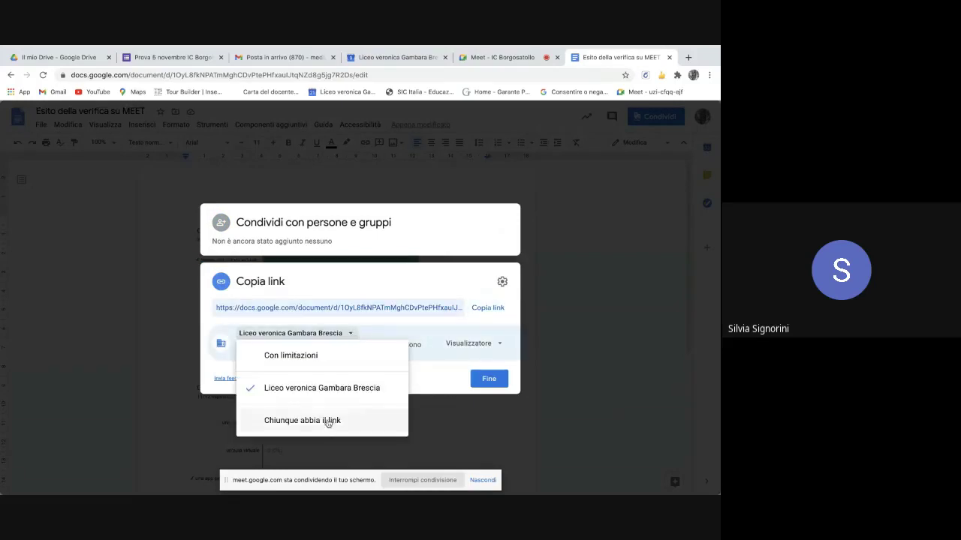
left_click(327, 421)
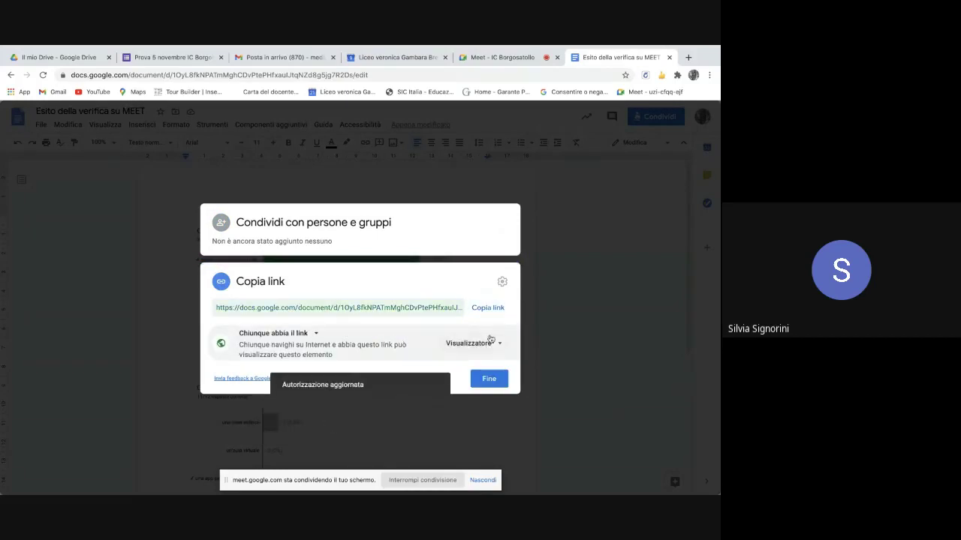
left_click(499, 344)
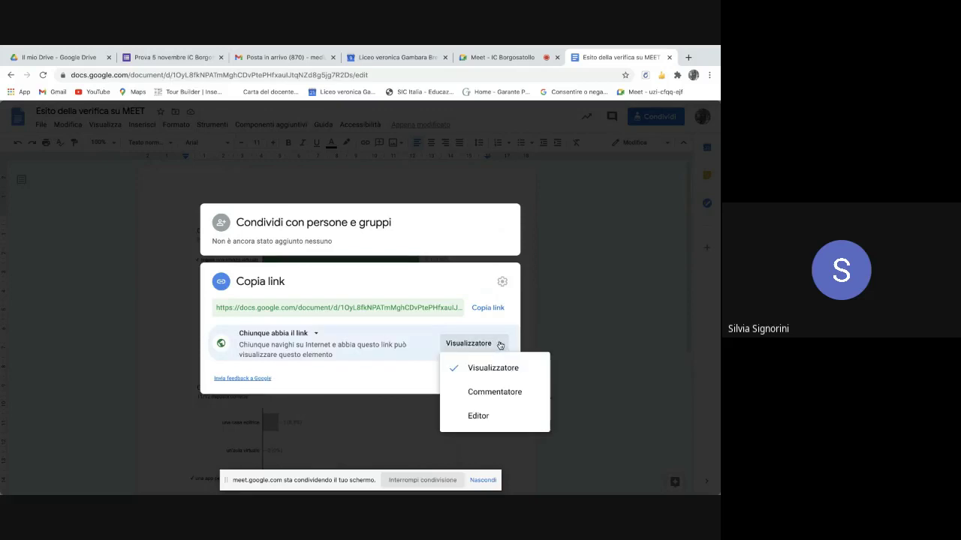
left_click(488, 418)
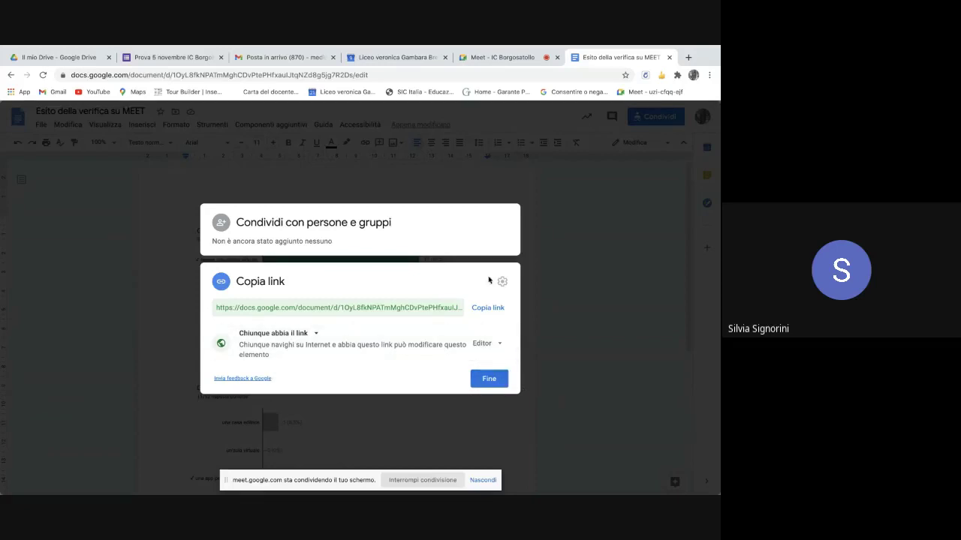
left_click(487, 307)
left_click(492, 383)
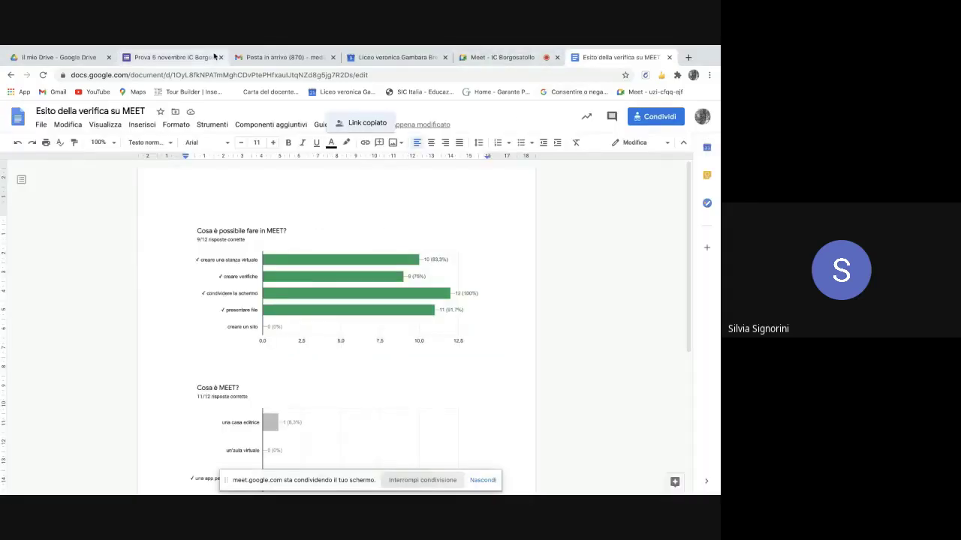
- Paste the document link into the Meet call's chat and send it
left_click(168, 57)
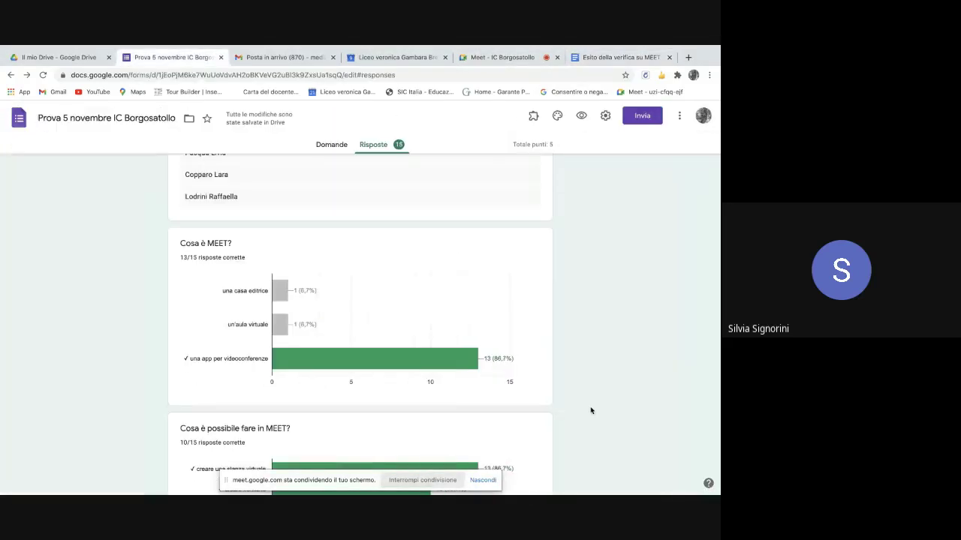
left_click(487, 58)
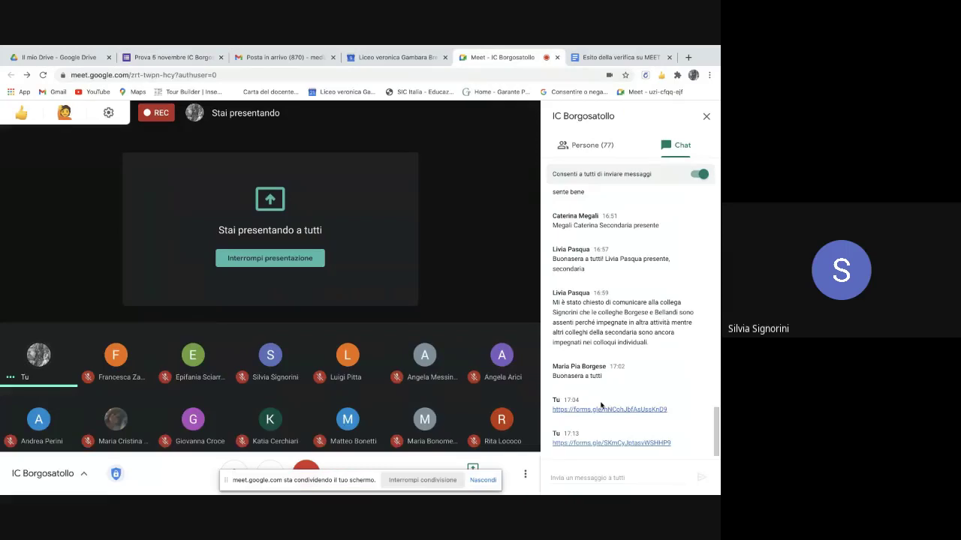
left_click(556, 479)
key("Return")
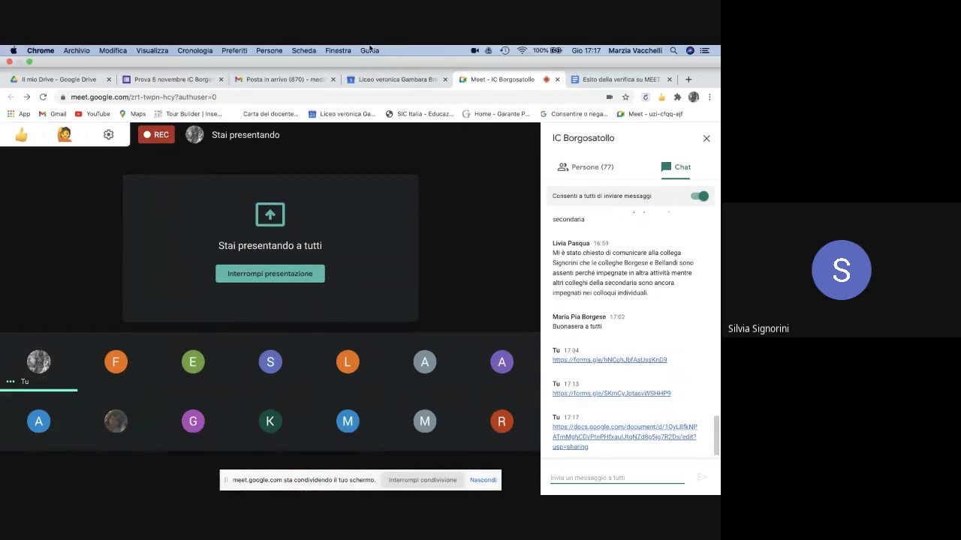
- Review the Prova 5 novembre summary: 15 responses, average 3,53/5, median 5/5
left_click(178, 81)
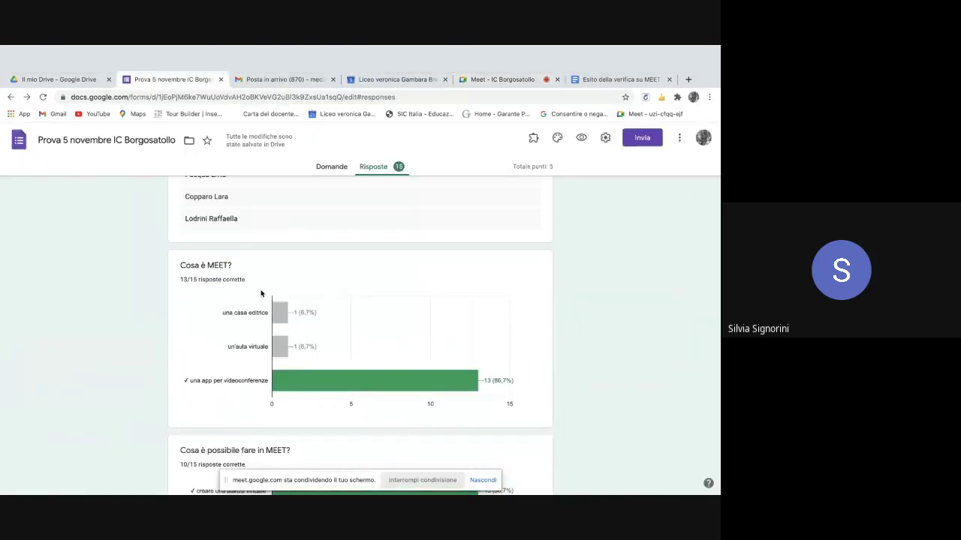
scroll(402, 288, "up", 4)
scroll(401, 286, "up", 10)
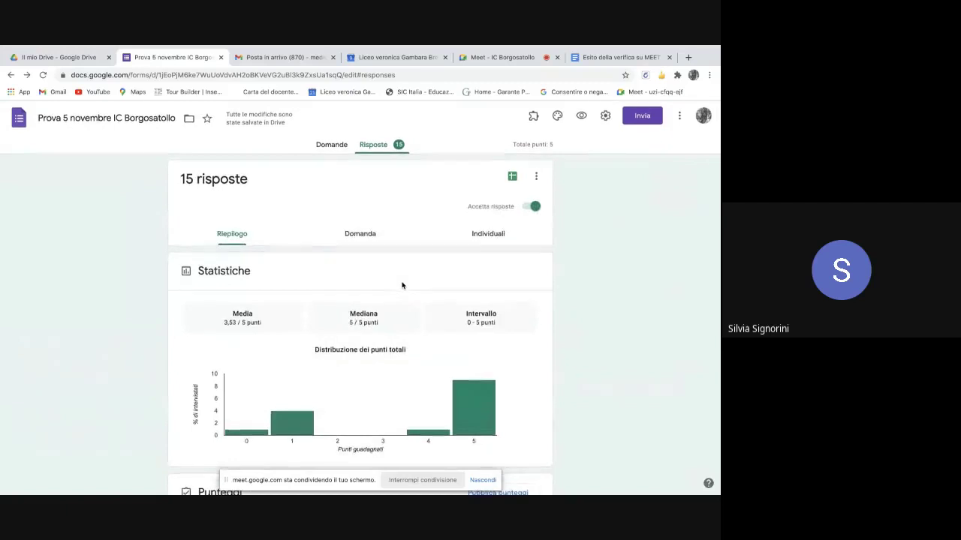
scroll(400, 283, "down", 3)
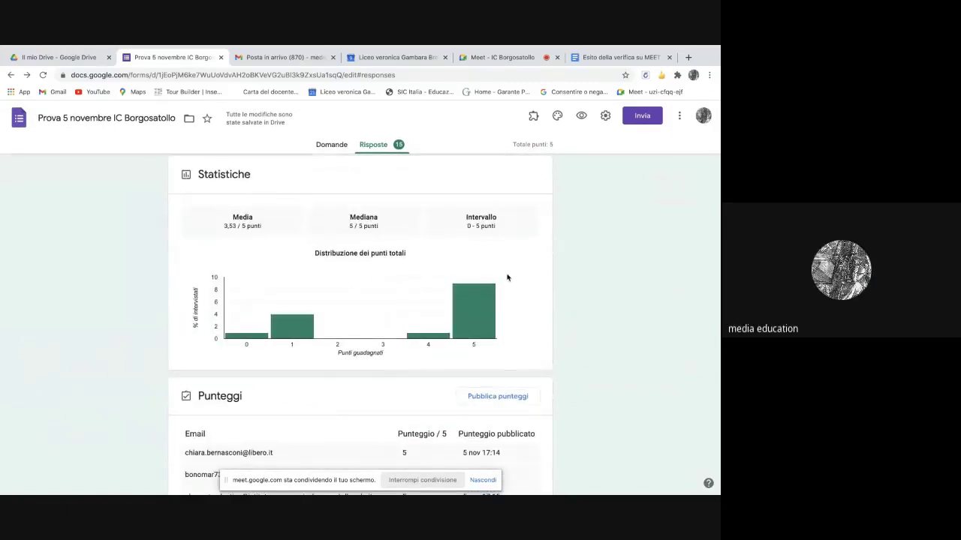
scroll(506, 275, "up", 1)
scroll(512, 412, "down", 2)
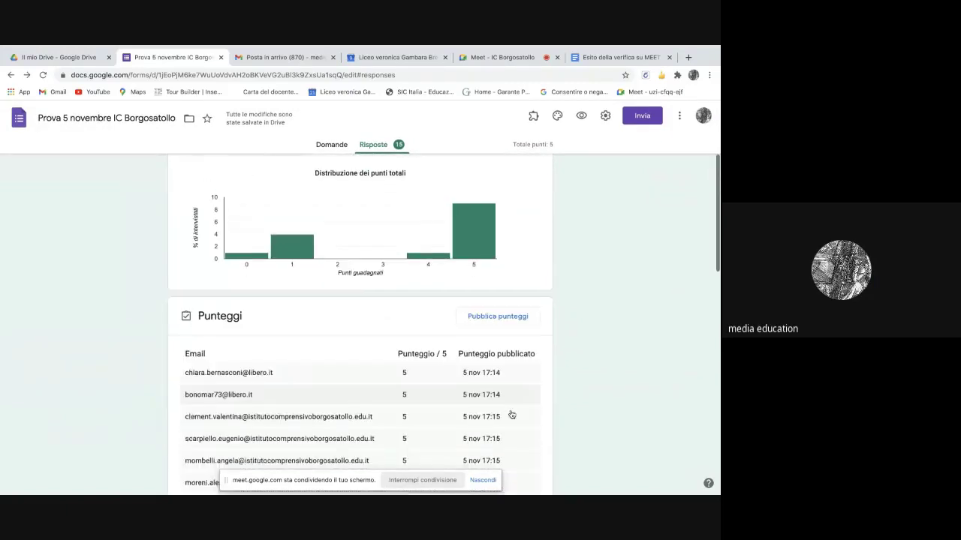
scroll(509, 370, "down", 5)
scroll(505, 298, "down", 5)
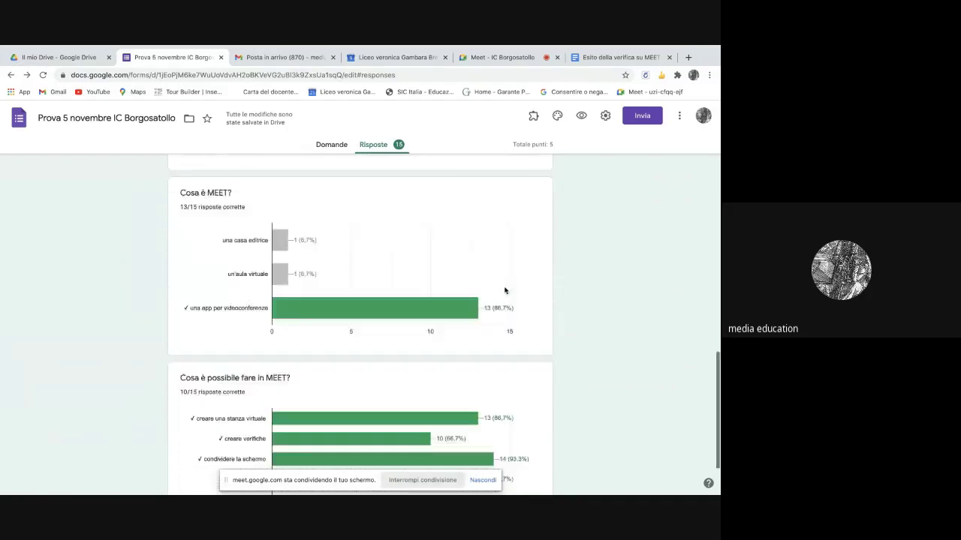
scroll(505, 291, "down", 1)
scroll(504, 290, "up", 2)
scroll(504, 290, "down", 1)
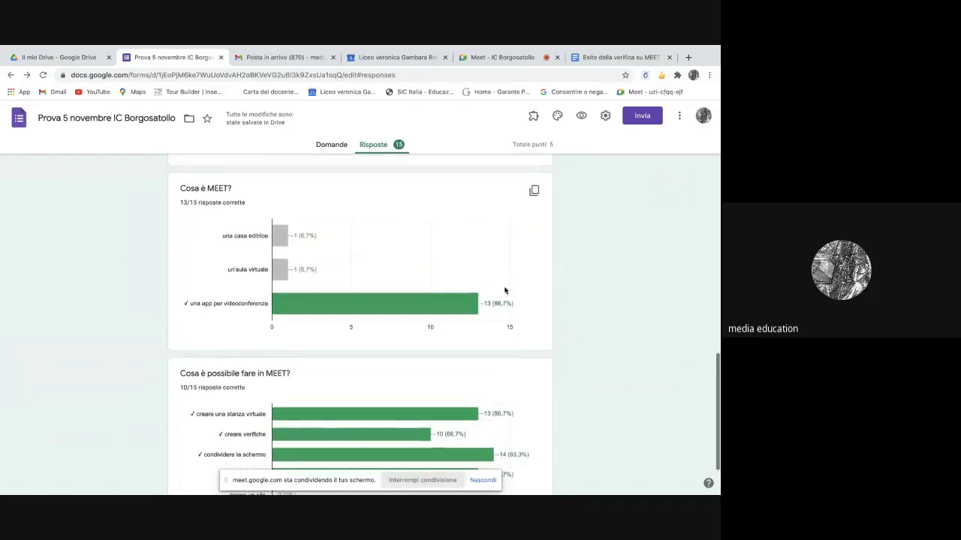
scroll(478, 263, "down", 2)
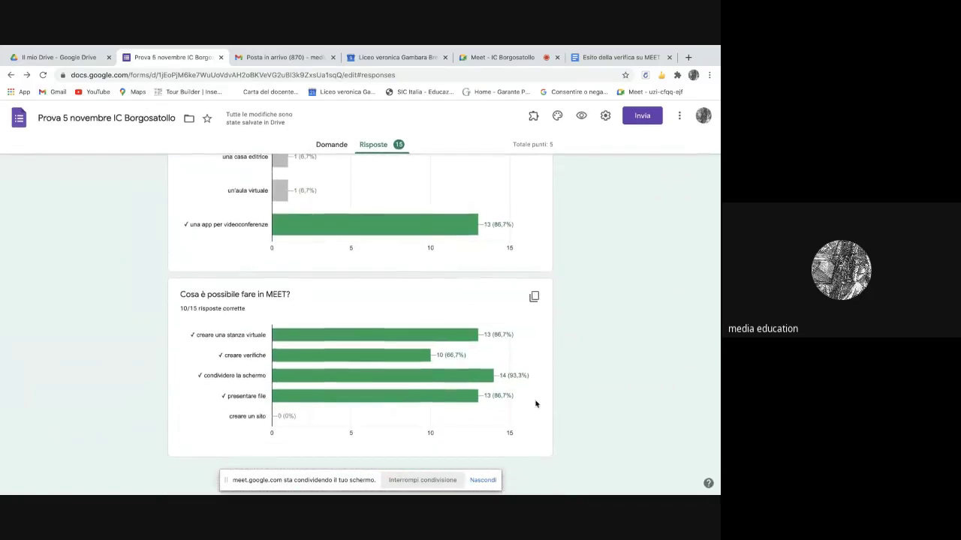
scroll(430, 367, "up", 1)
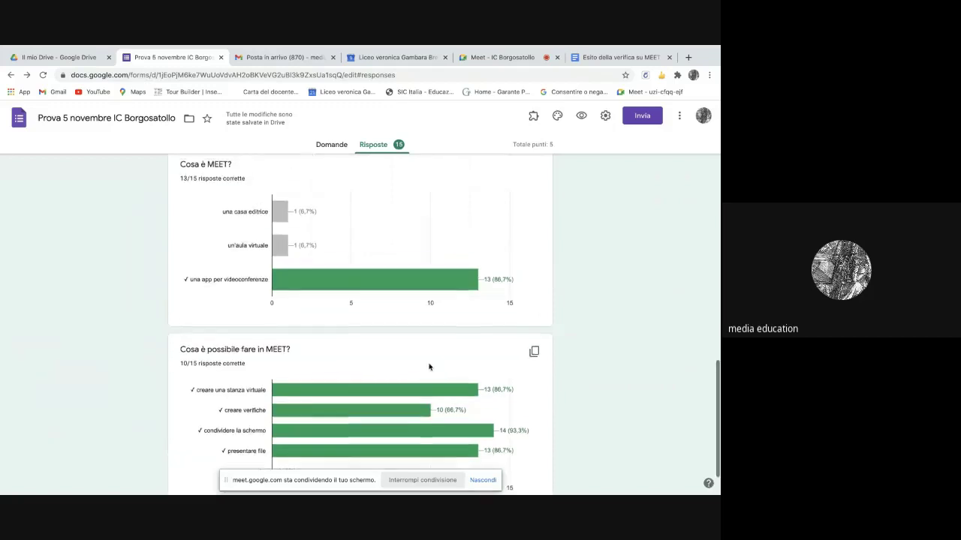
mouse_move(412, 397)
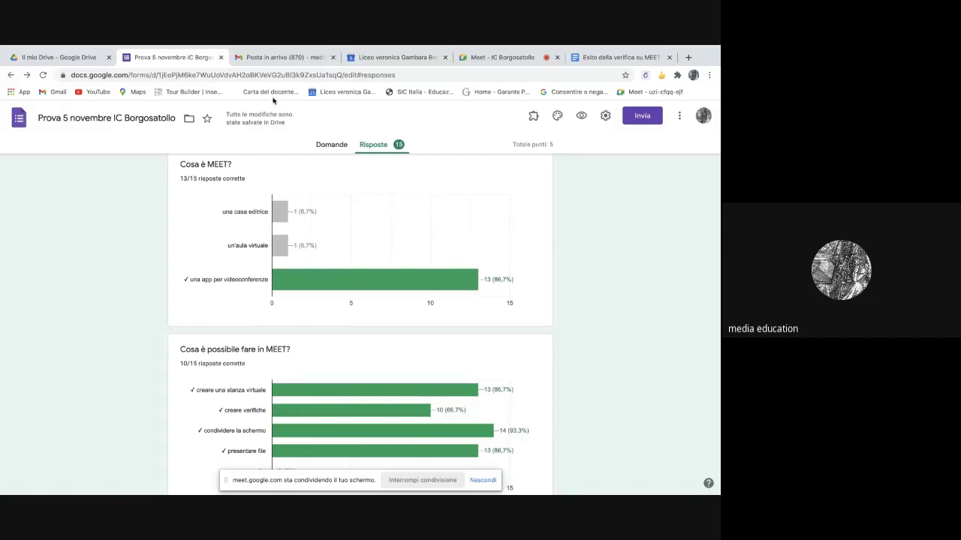
left_click(373, 148)
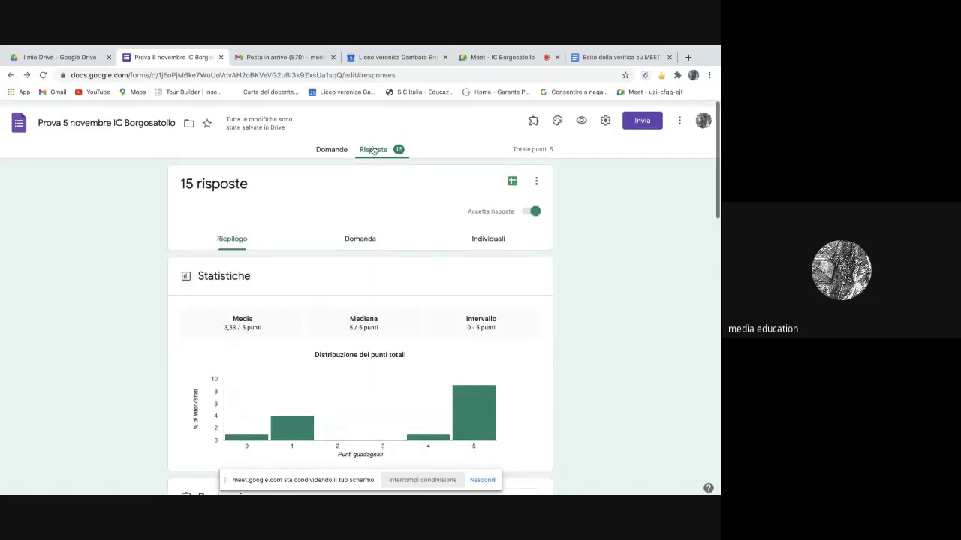
- Switch to the Individuali view and advance through the first student responses
left_click(488, 238)
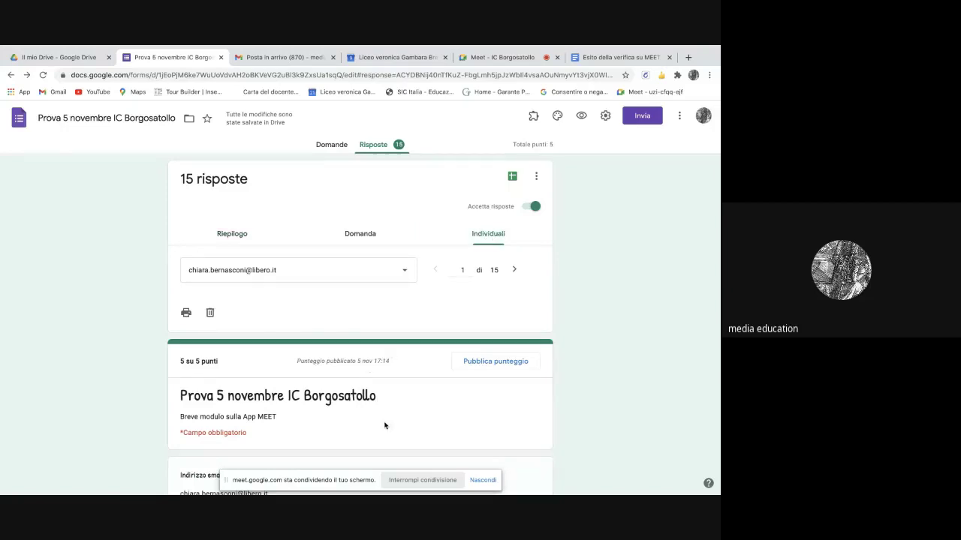
scroll(384, 425, "down", 1)
scroll(384, 426, "up", 1)
left_click(514, 270)
left_click(514, 270)
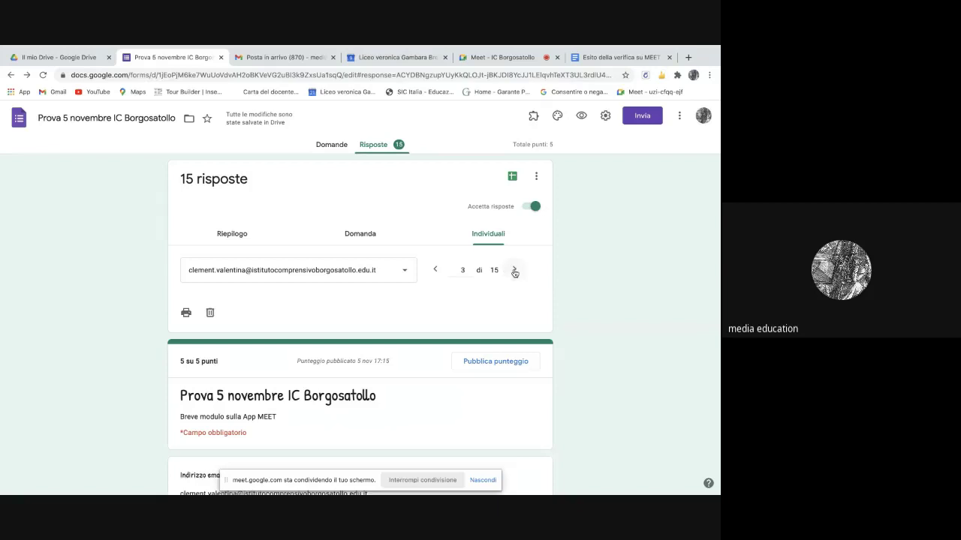
left_click(514, 270)
- Continue advancing until response 8 of 16, scored 1/5 points, is shown
scroll(514, 273, "down", 2)
scroll(514, 273, "down", 5)
scroll(514, 273, "up", 10)
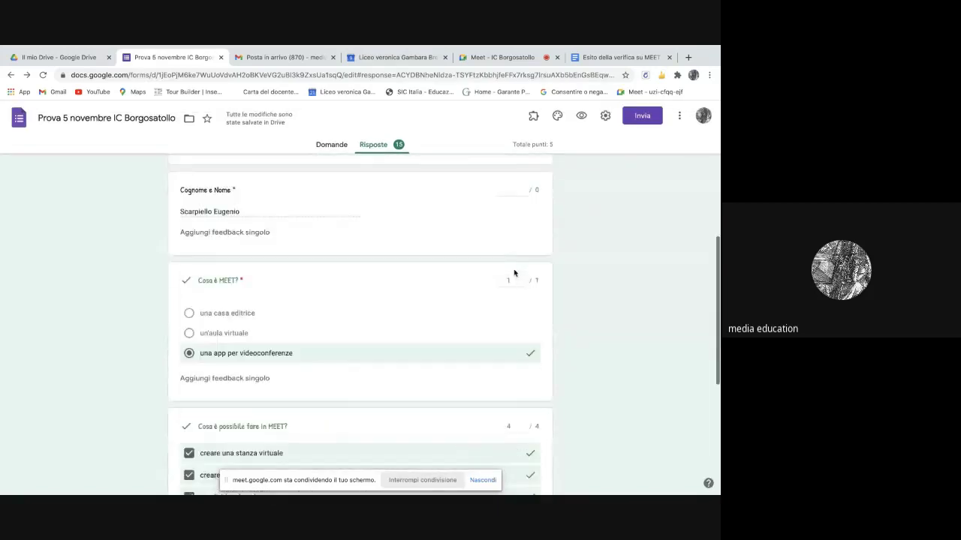
left_click(514, 271)
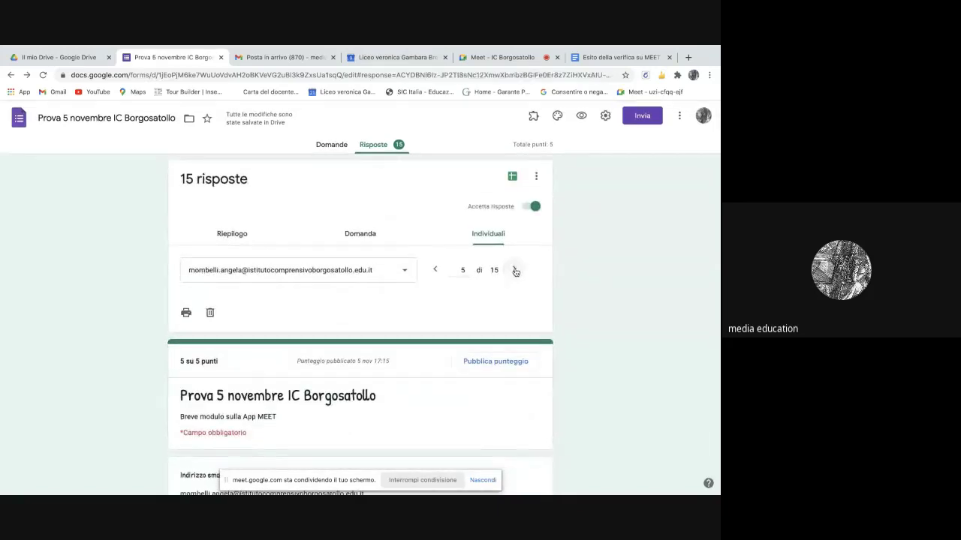
left_click(515, 271)
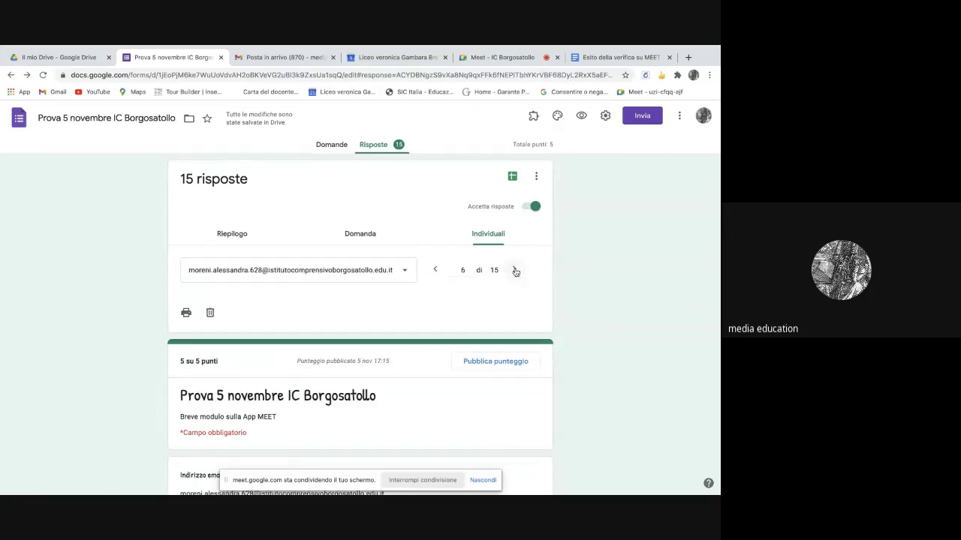
left_click(515, 271)
left_click(514, 271)
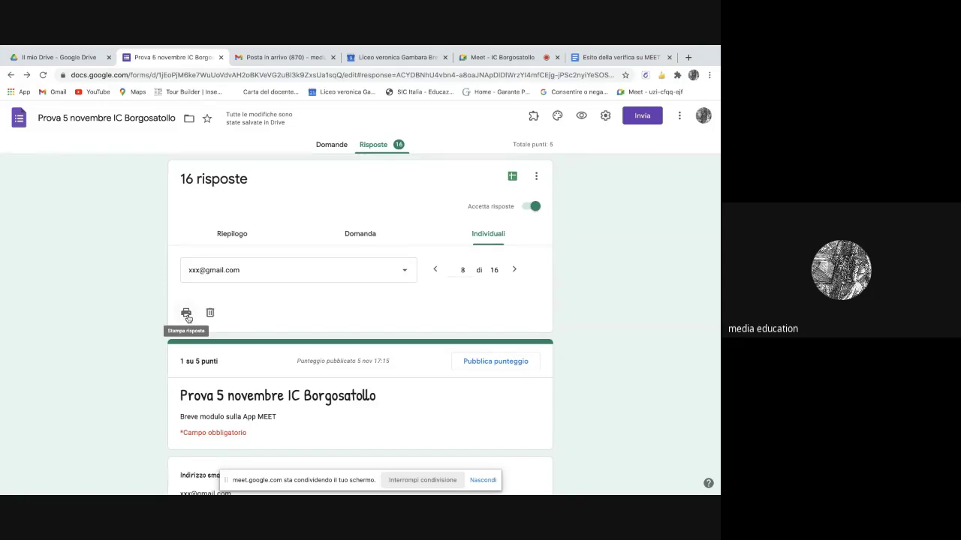
- Use Stampa tutte le risposte to save the 18-page printout as a PDF on Scrivania
left_click(538, 180)
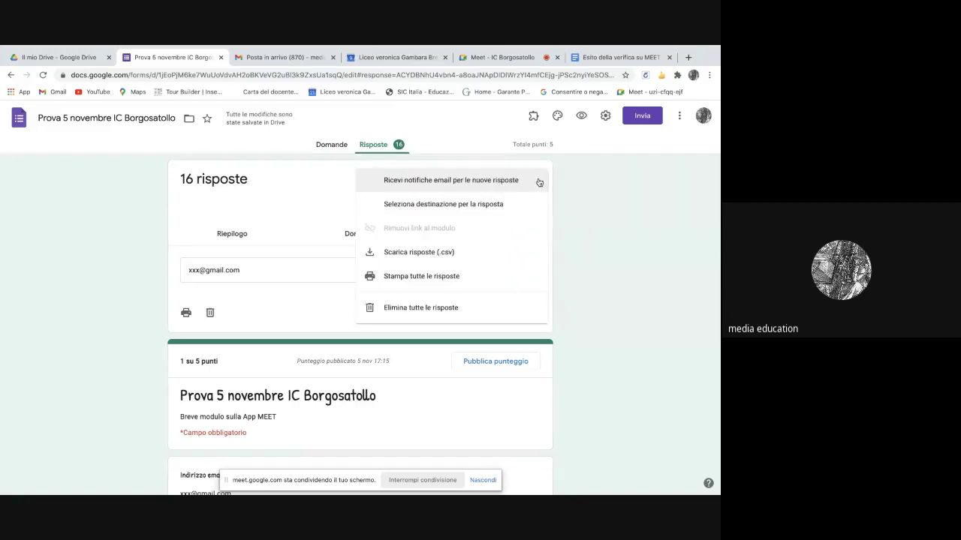
left_click(395, 277)
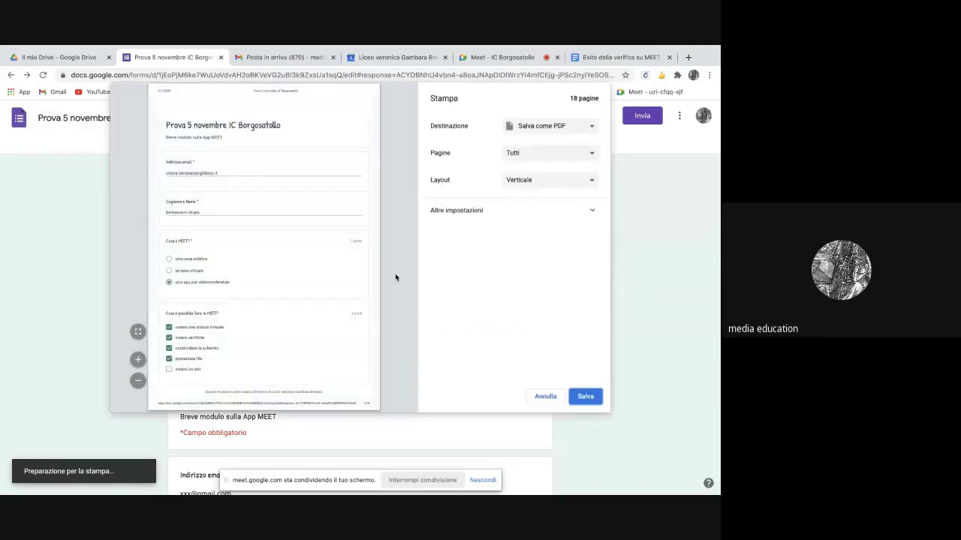
scroll(313, 278, "down", 6)
scroll(313, 277, "down", 10)
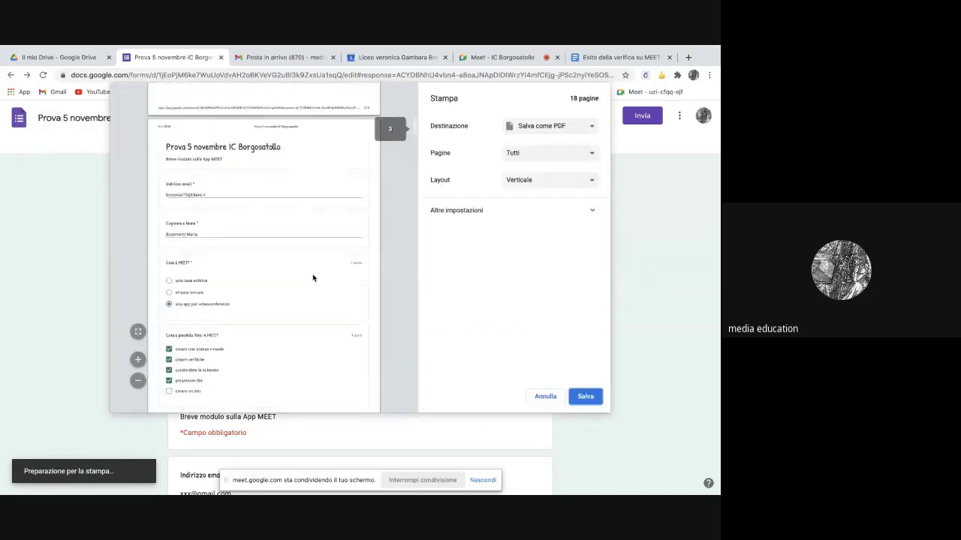
scroll(313, 278, "down", 15)
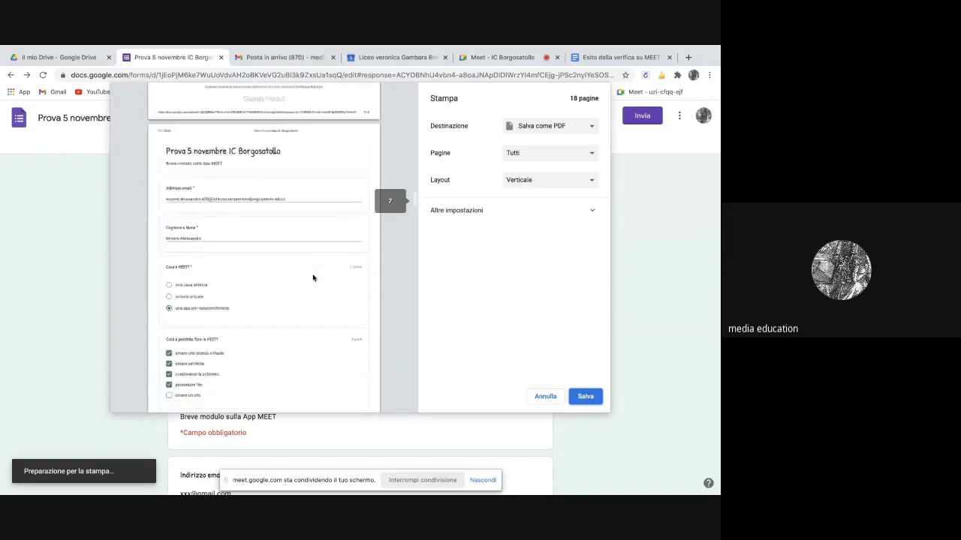
scroll(313, 277, "down", 15)
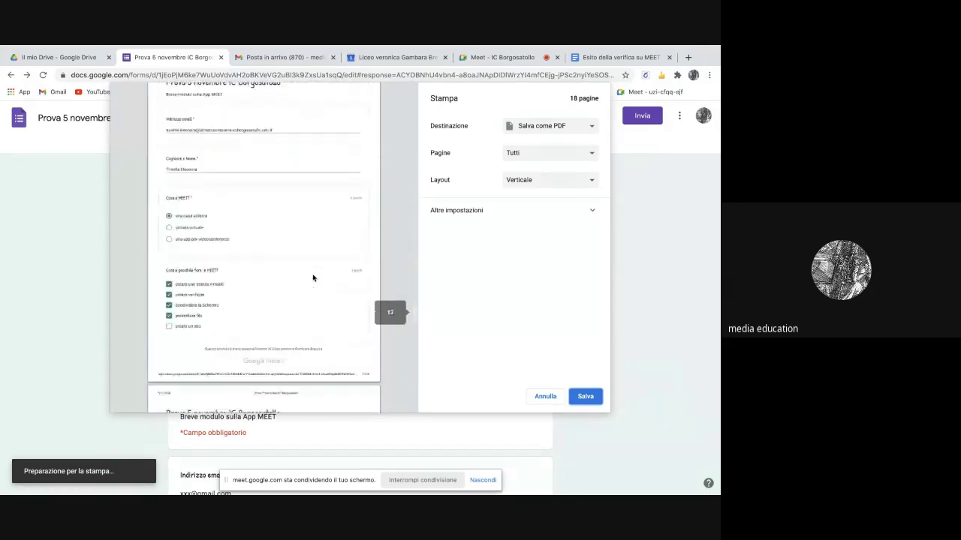
scroll(313, 278, "down", 5)
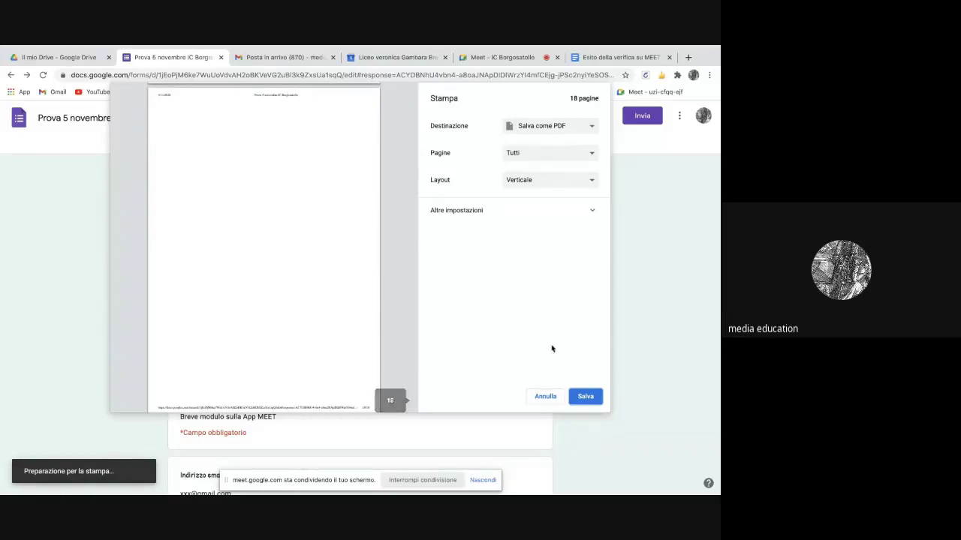
left_click(585, 396)
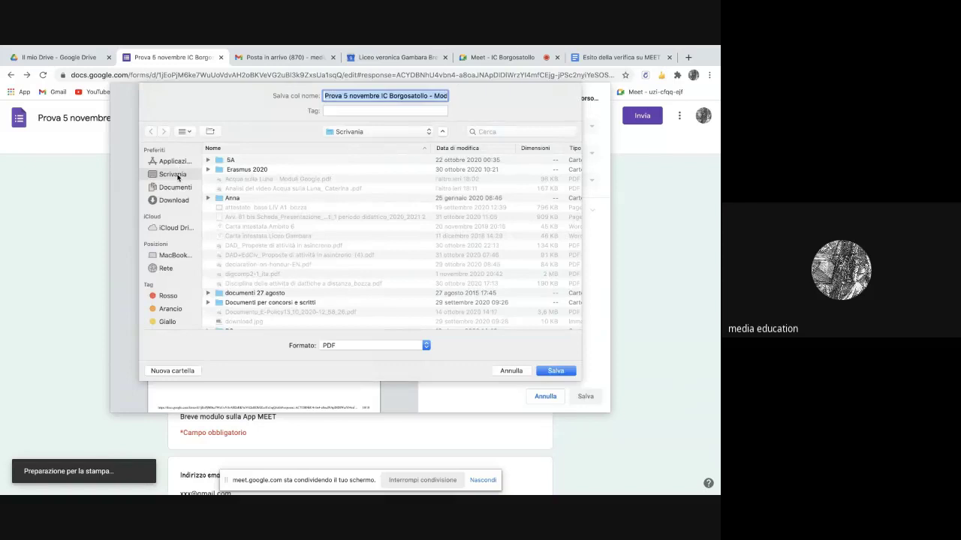
left_click(555, 371)
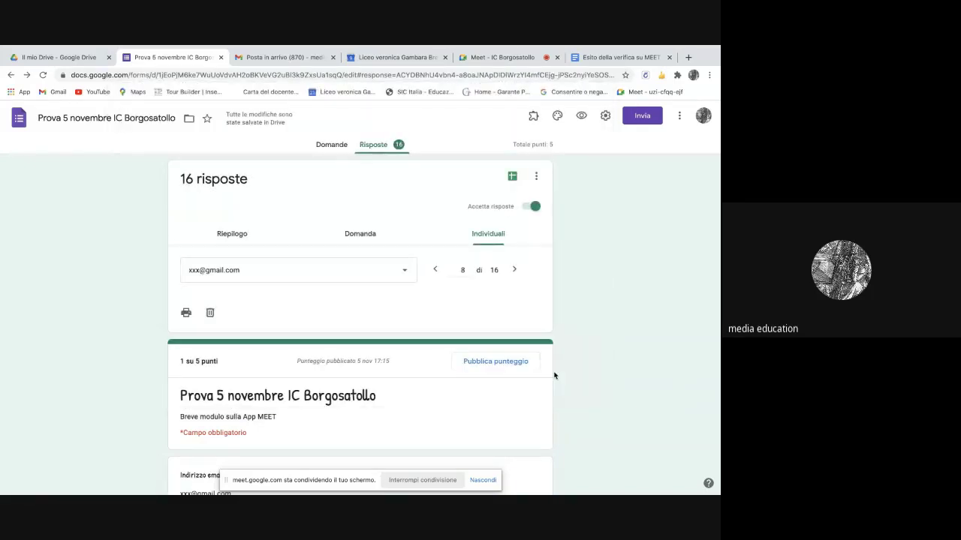
- Go back to the Forms home page and launch Drive from the Google apps grid
mouse_move(77, 484)
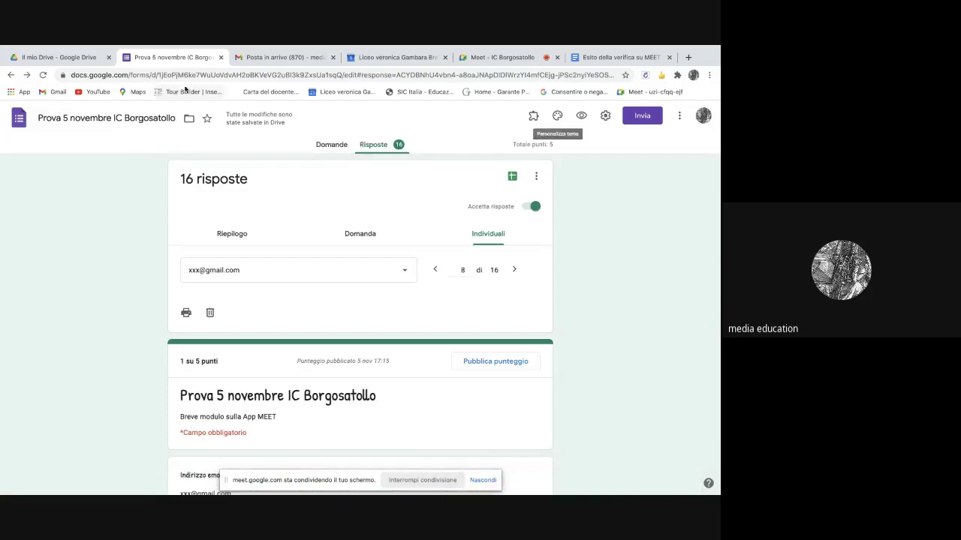
left_click(9, 76)
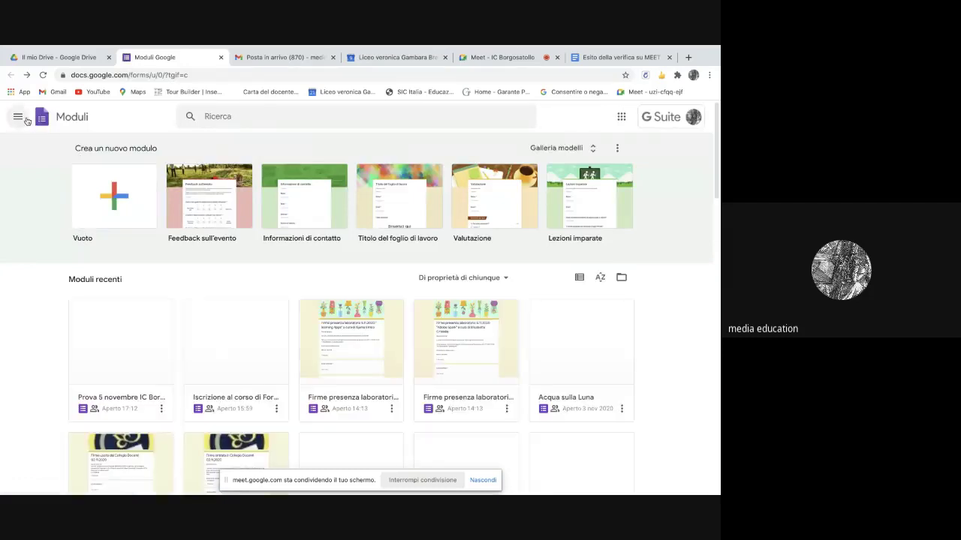
left_click(621, 116)
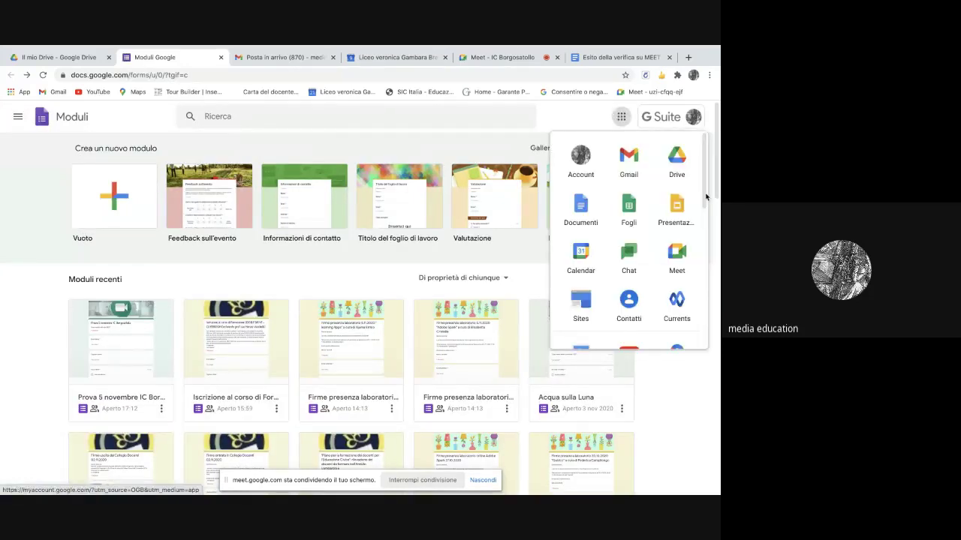
left_click(674, 162)
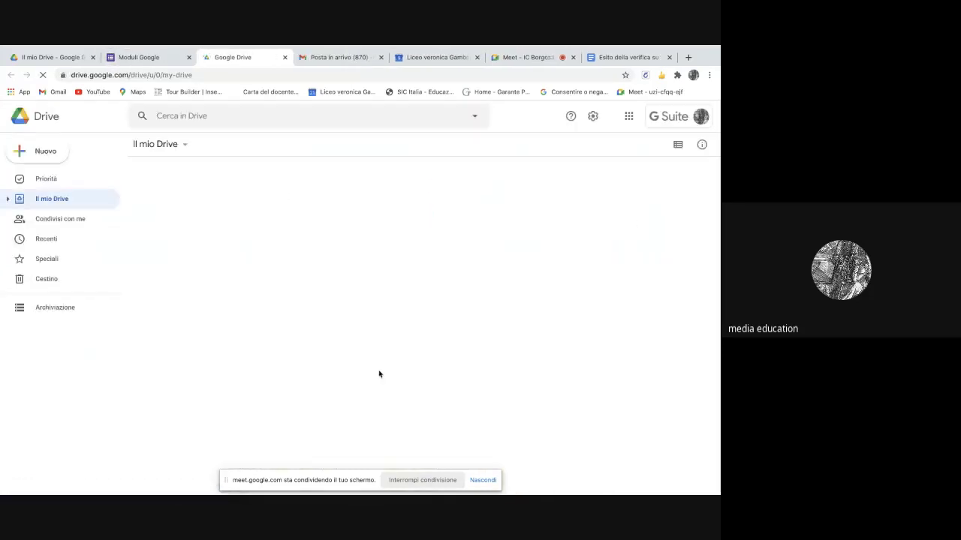
- Upload 'Prova 5 novembre IC Borgosatollo - Moduli Google.pdf' from Scrivania via Nuovo > Caricamento di file
left_click(45, 153)
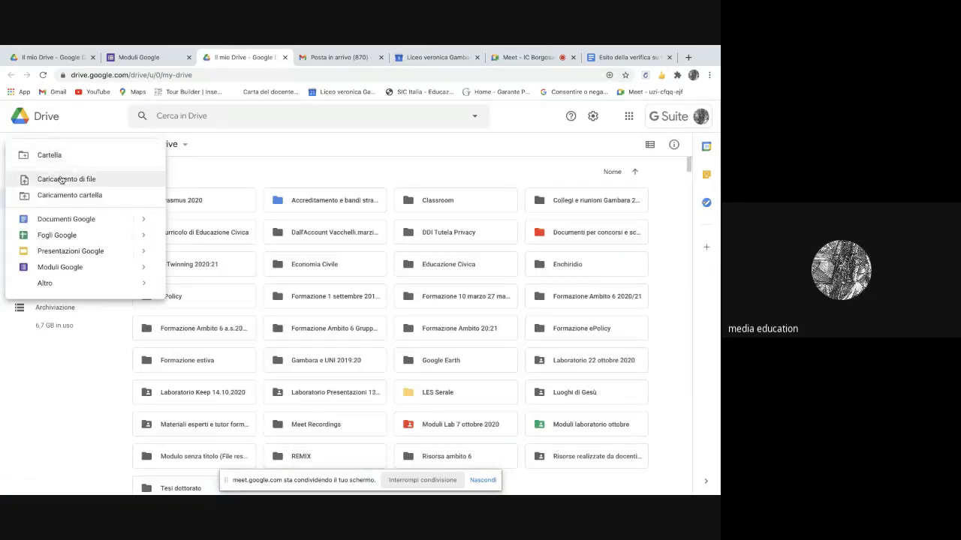
left_click(61, 180)
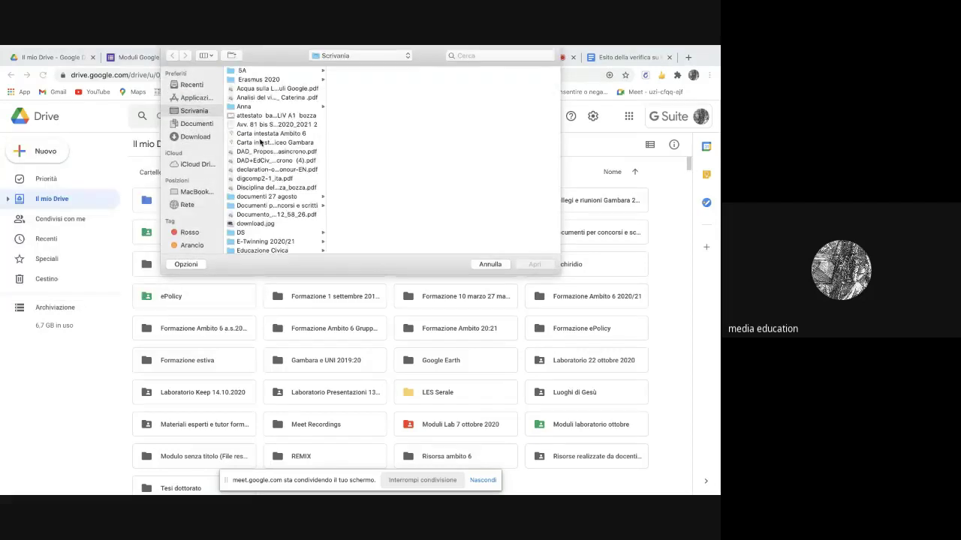
scroll(263, 149, "down", 15)
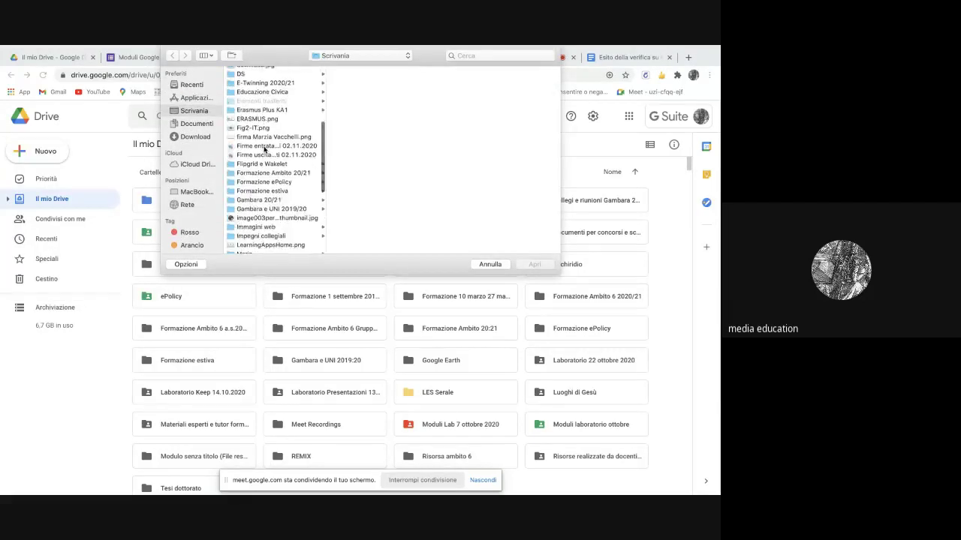
left_click(271, 177)
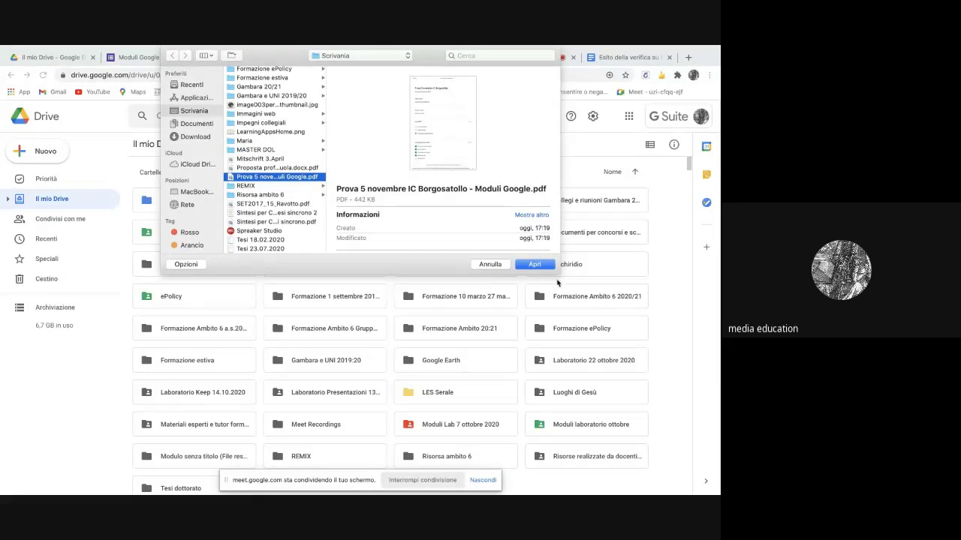
left_click(542, 267)
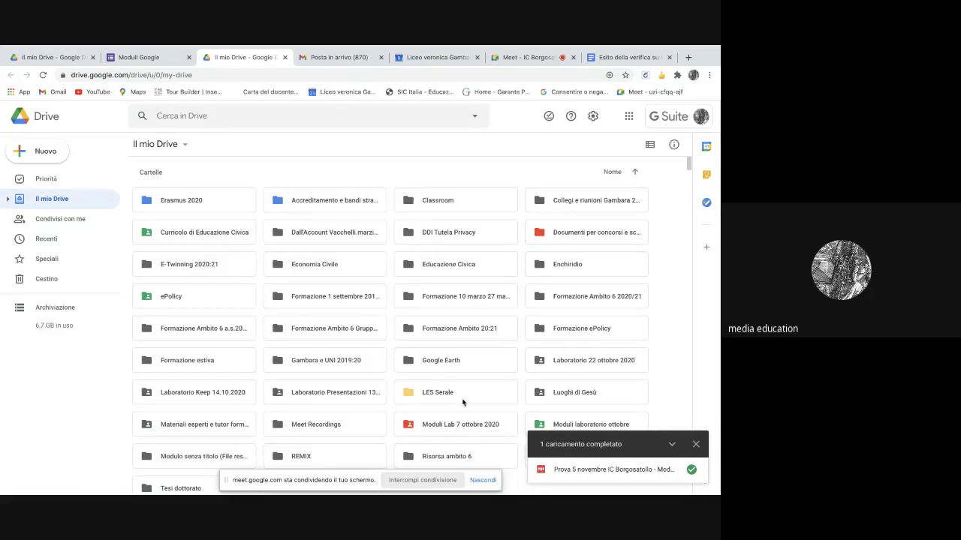
left_click(696, 445)
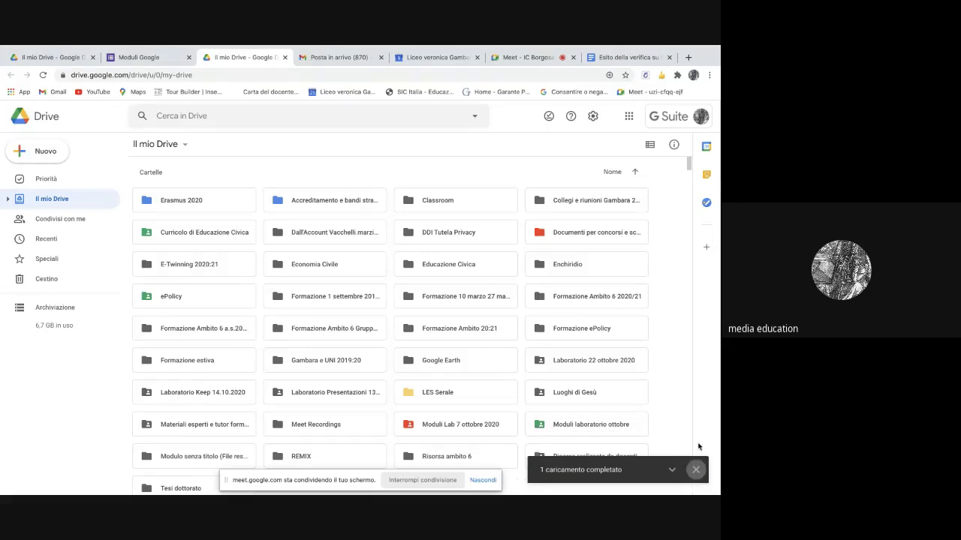
scroll(379, 360, "down", 4)
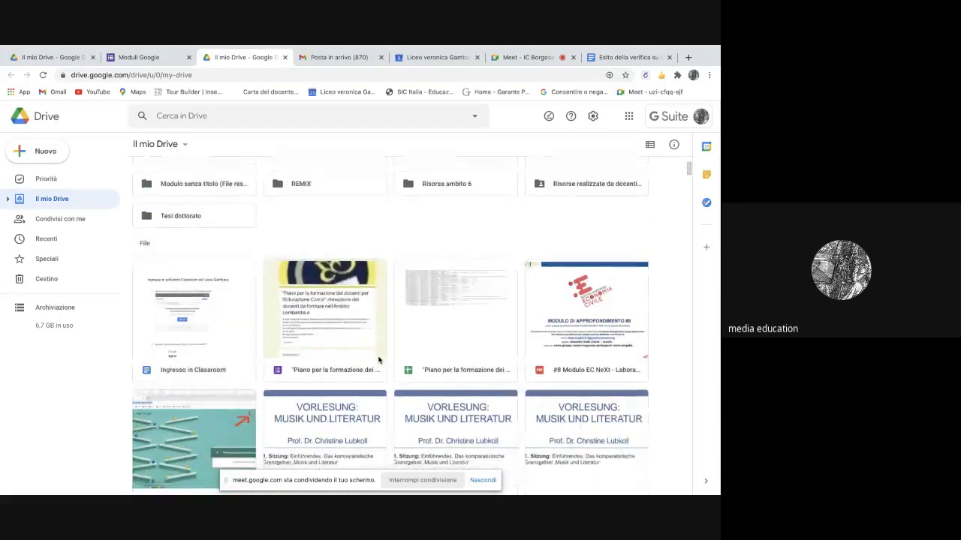
scroll(378, 360, "up", 4)
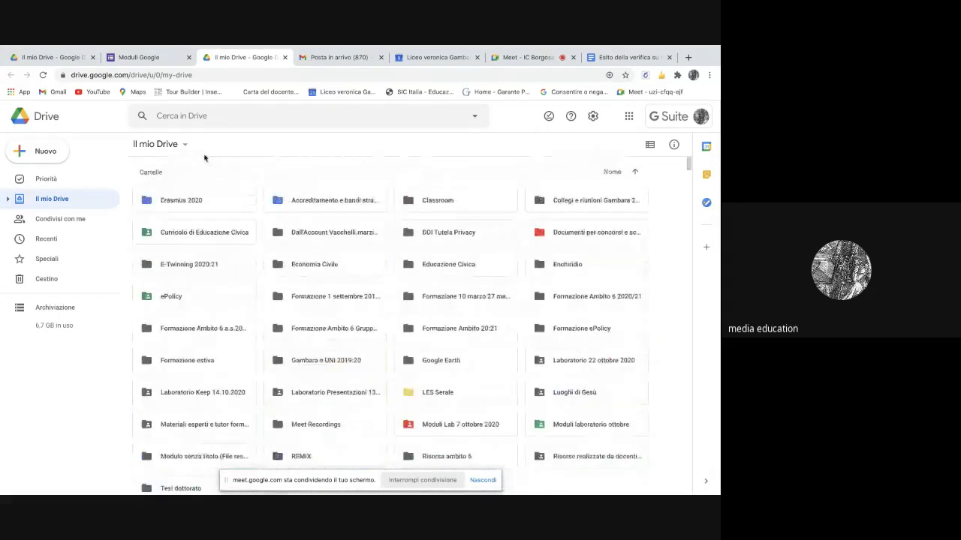
- Search Drive for 'Prova 5' and open the Prova 5 novembre IC Borgosatollo form
left_click(174, 118)
type("P")
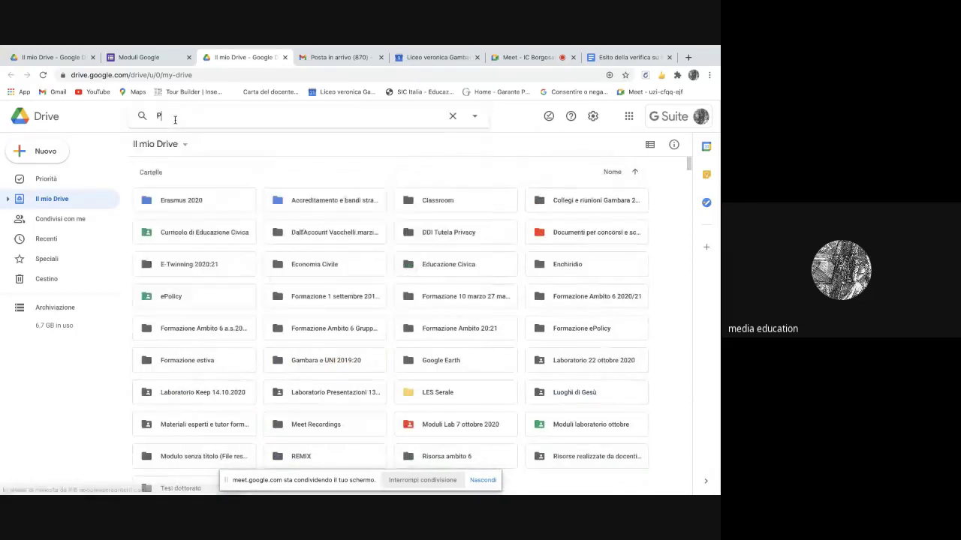
type("rov")
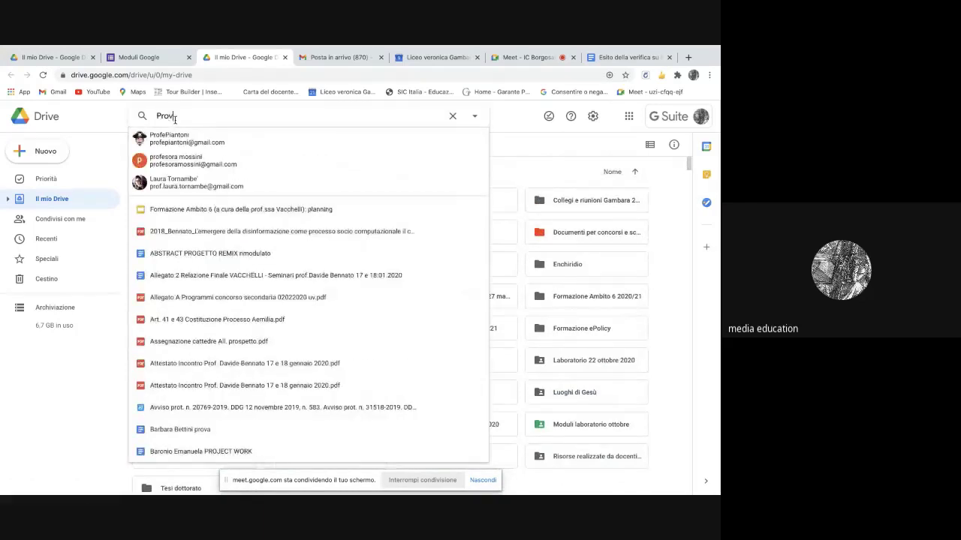
type("a")
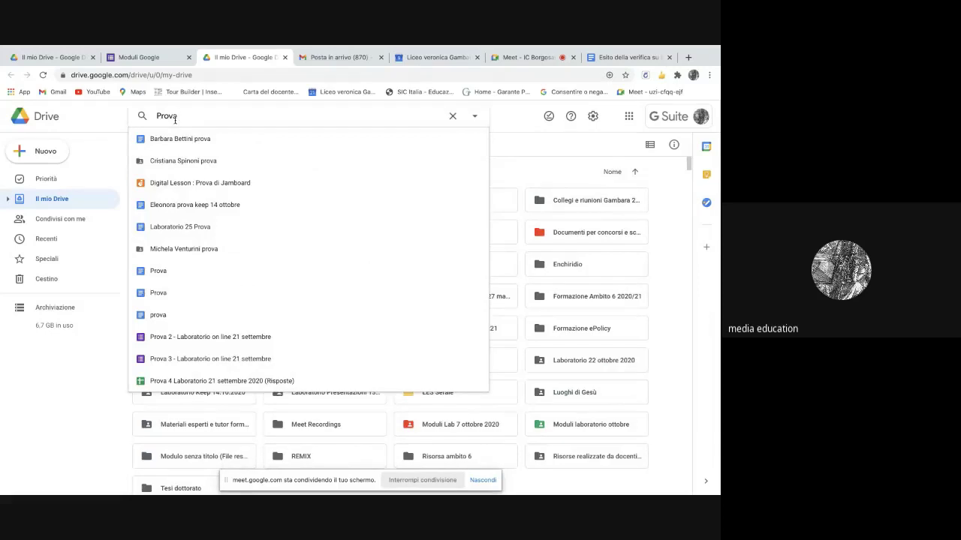
type(" 5")
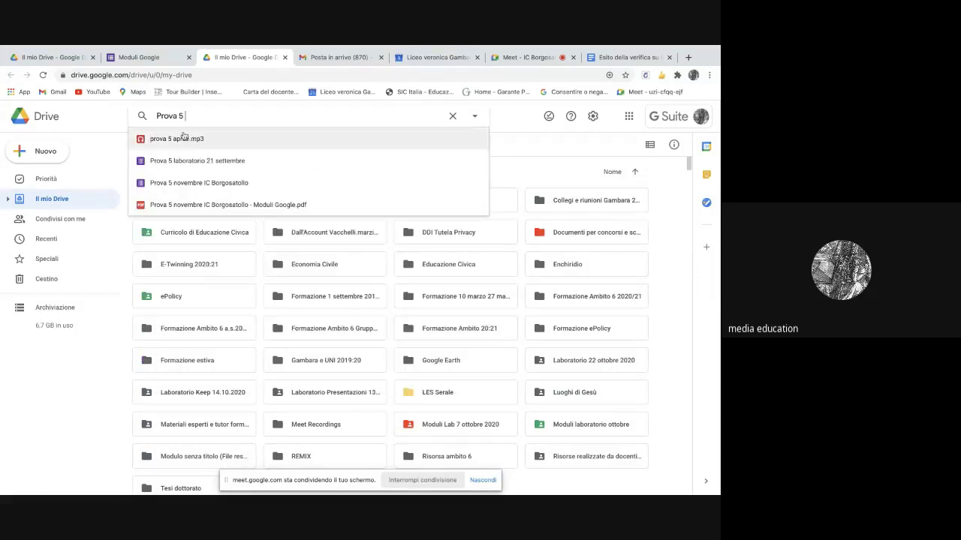
left_click(194, 187)
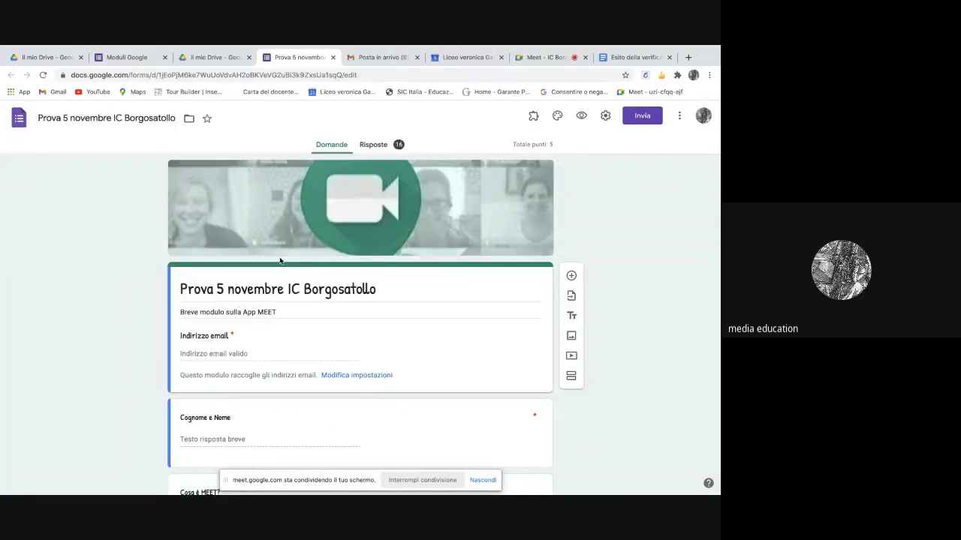
- Leave the Prova 5 novembre quiz editor and switch back to the Il mio Drive tab
scroll(280, 260, "down", 4)
scroll(279, 261, "up", 5)
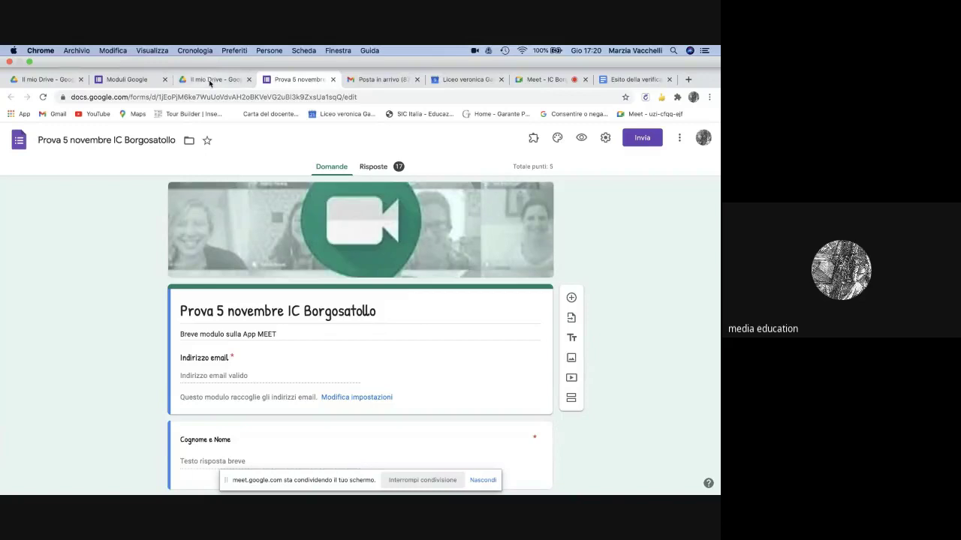
left_click(210, 81)
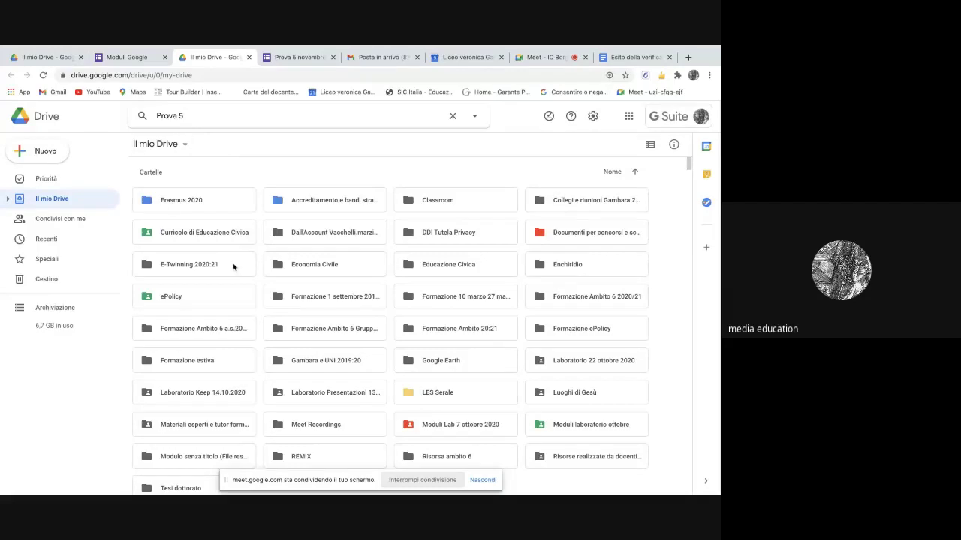
- Search Drive for 'Prova 5 novembre' and preview the responses PDF
scroll(286, 253, "down", 10)
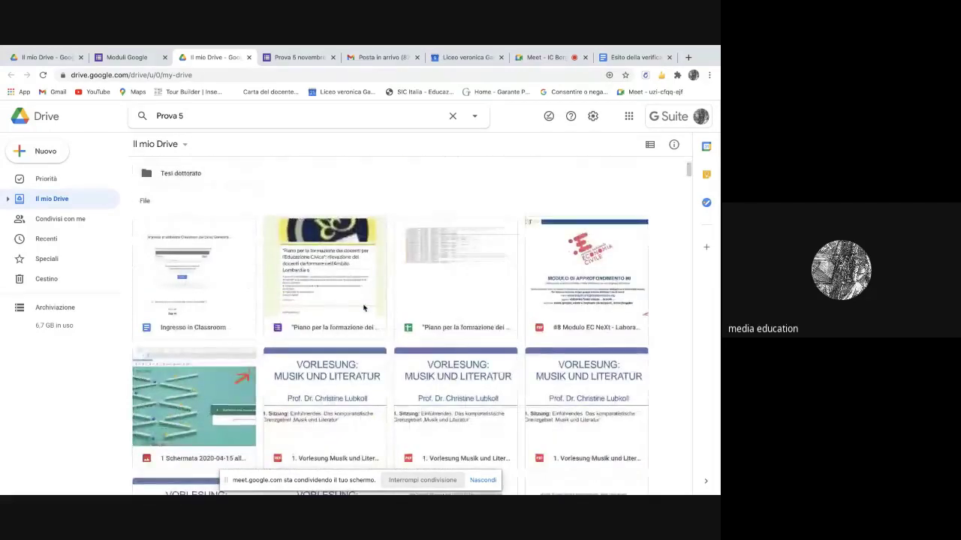
scroll(363, 307, "down", 2)
scroll(359, 307, "up", 6)
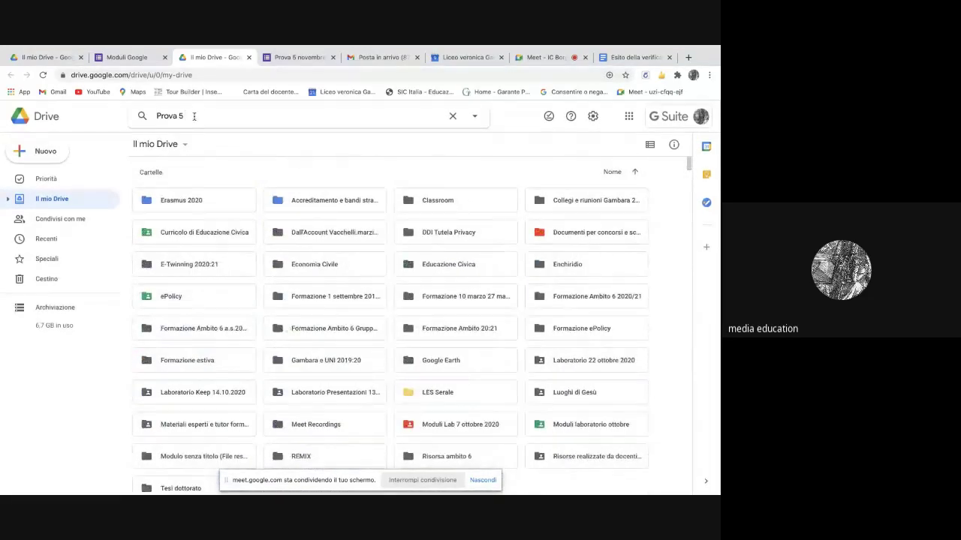
type("novembre")
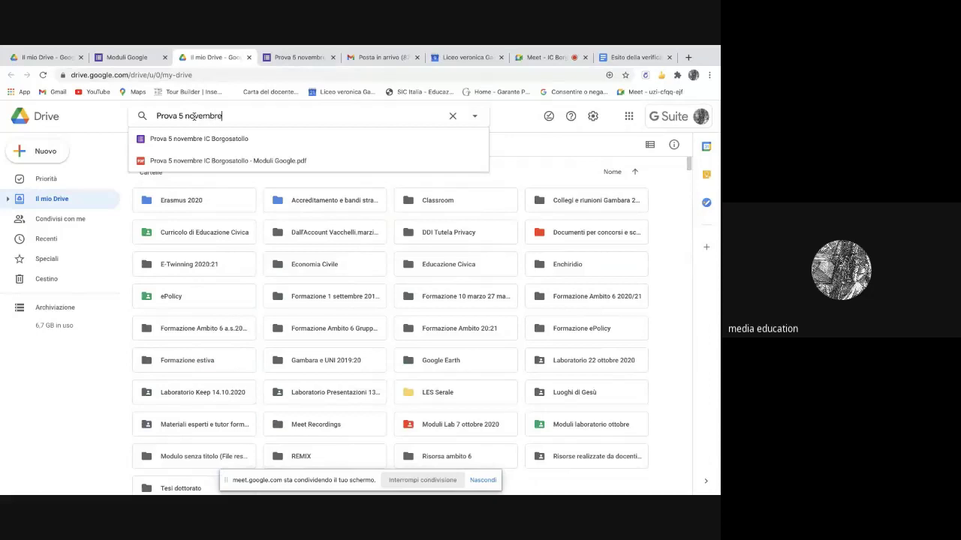
left_click(235, 165)
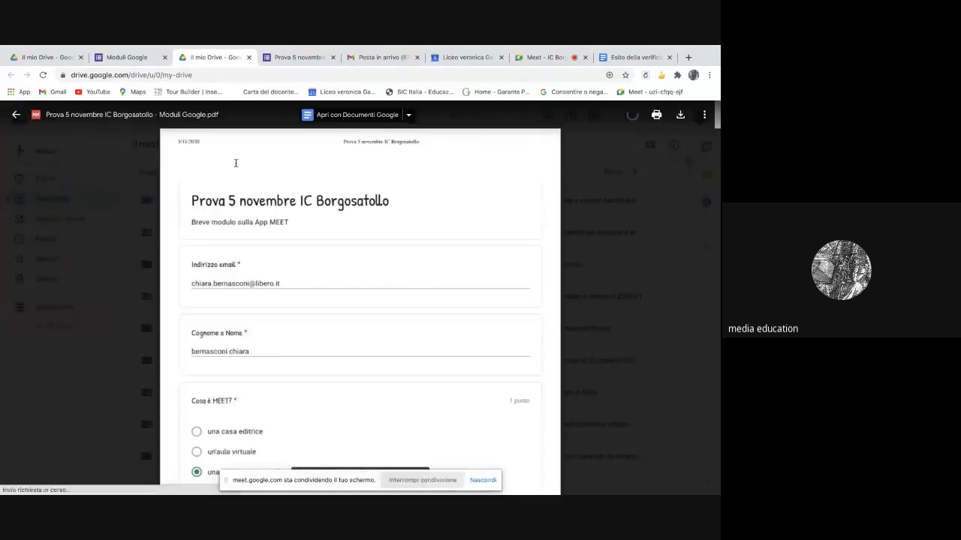
- Download the responses PDF and open the downloaded copy in its own tab
scroll(444, 372, "down", 10)
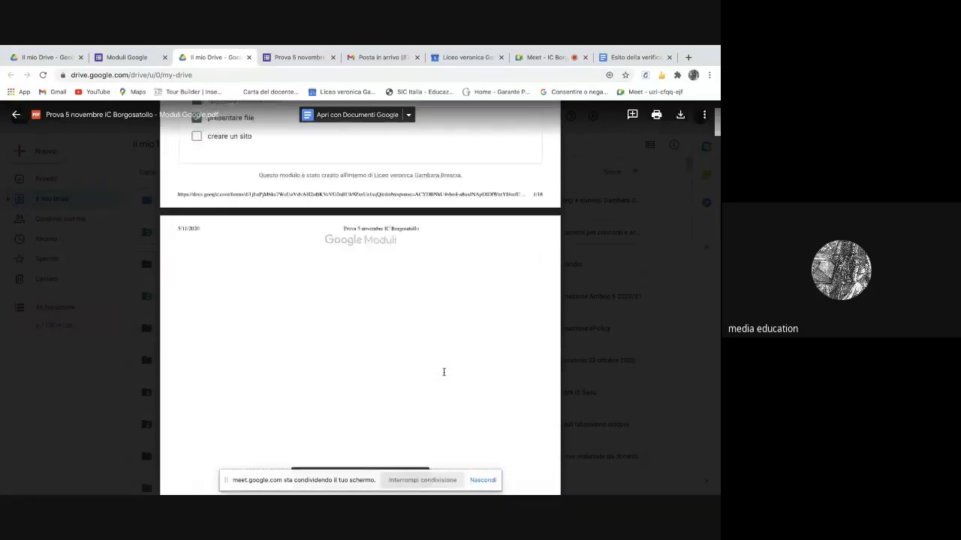
scroll(443, 372, "down", 15)
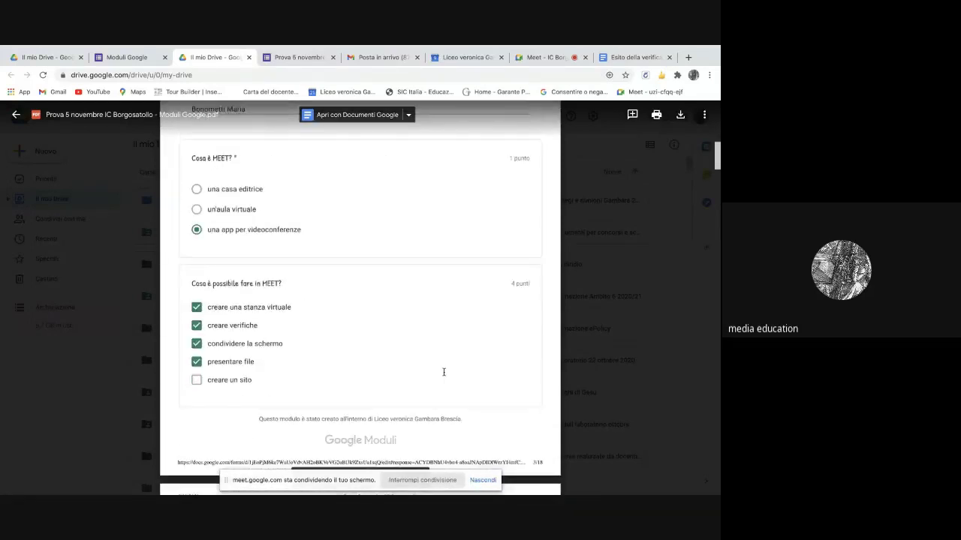
scroll(444, 372, "down", 15)
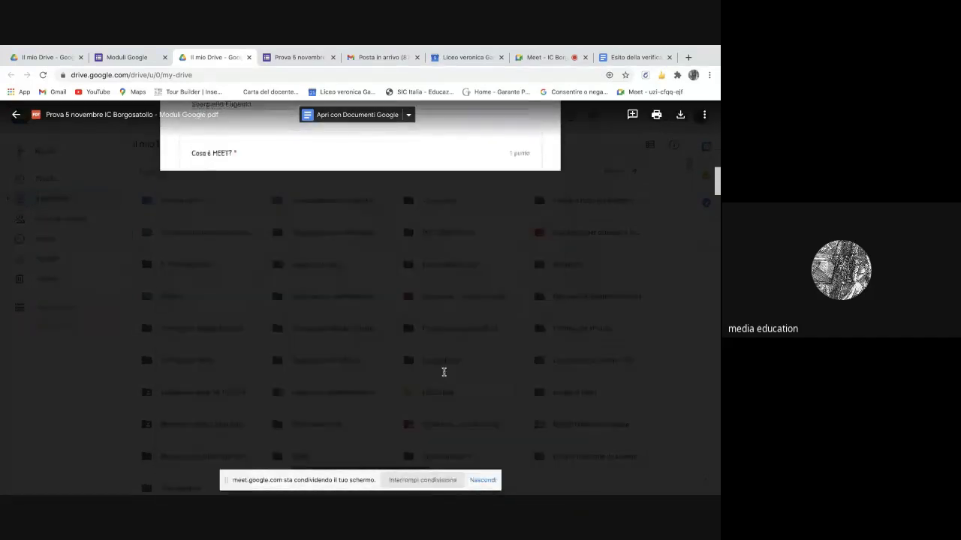
scroll(444, 372, "down", 15)
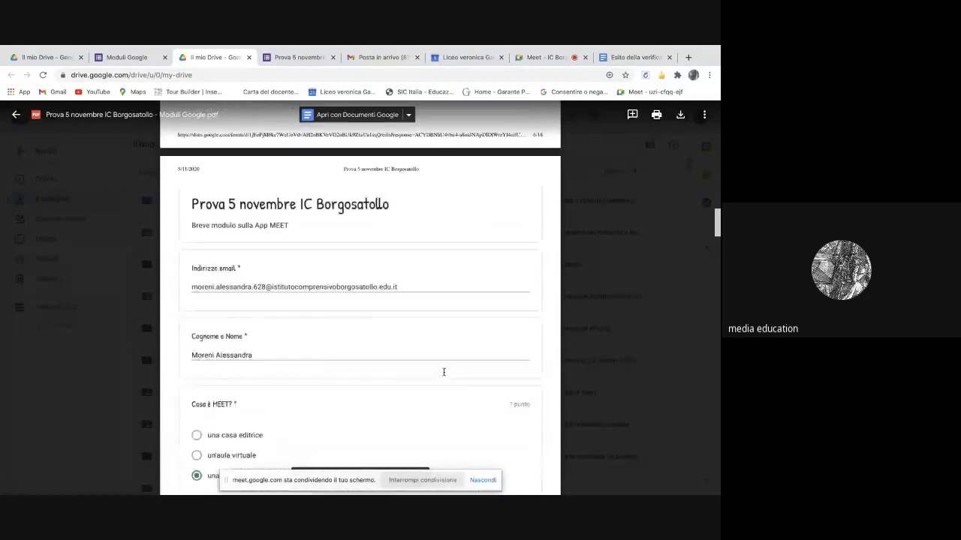
scroll(444, 372, "down", 10)
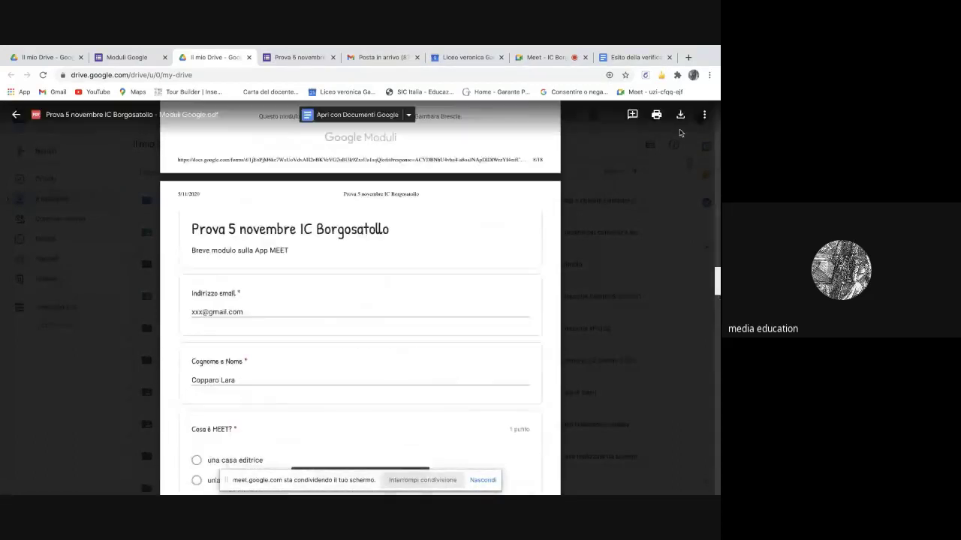
left_click(680, 116)
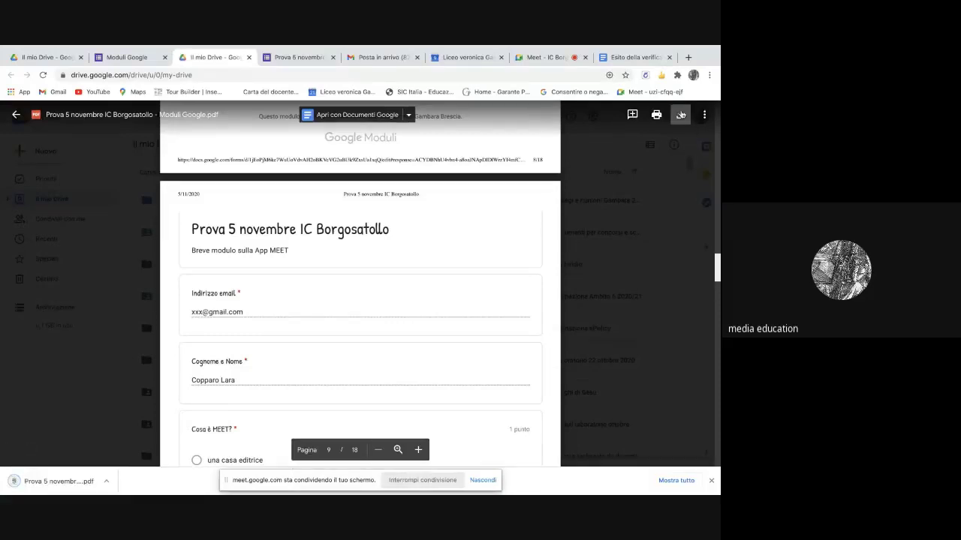
left_click(55, 484)
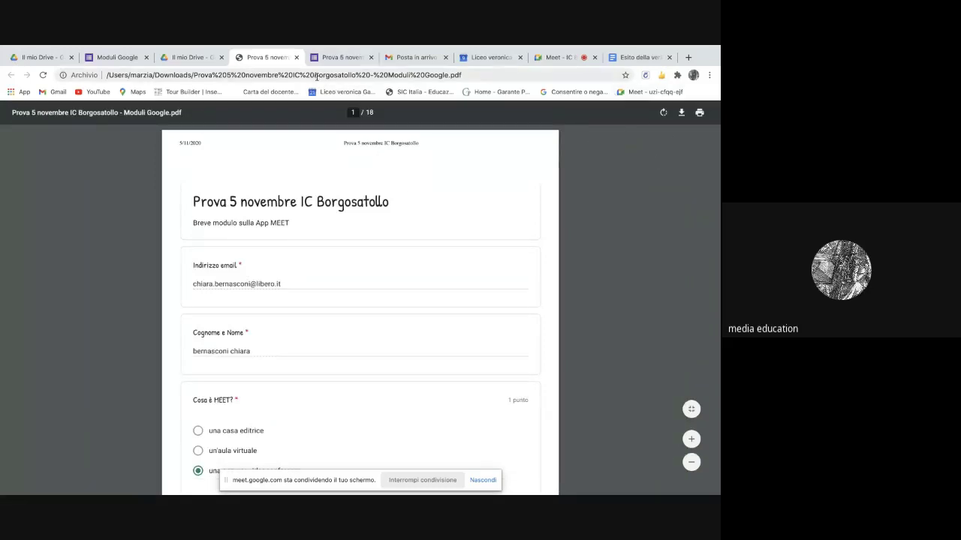
- Save a copy of the responses PDF into the Documenti folder
left_click(681, 114)
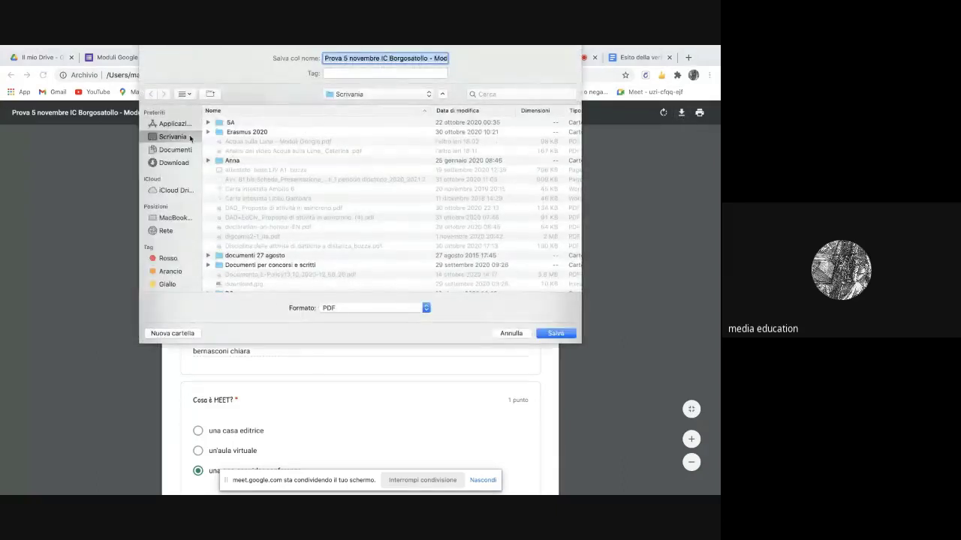
left_click(176, 151)
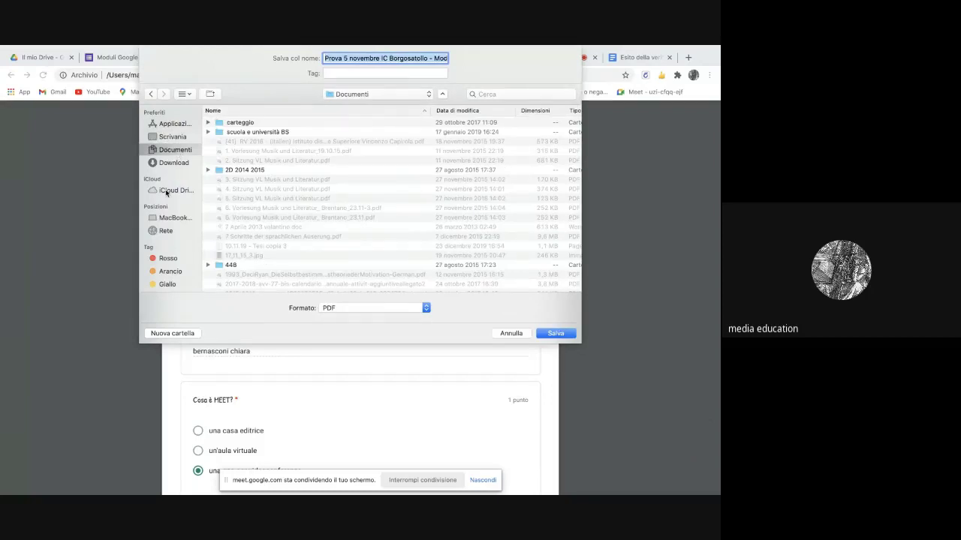
left_click(556, 333)
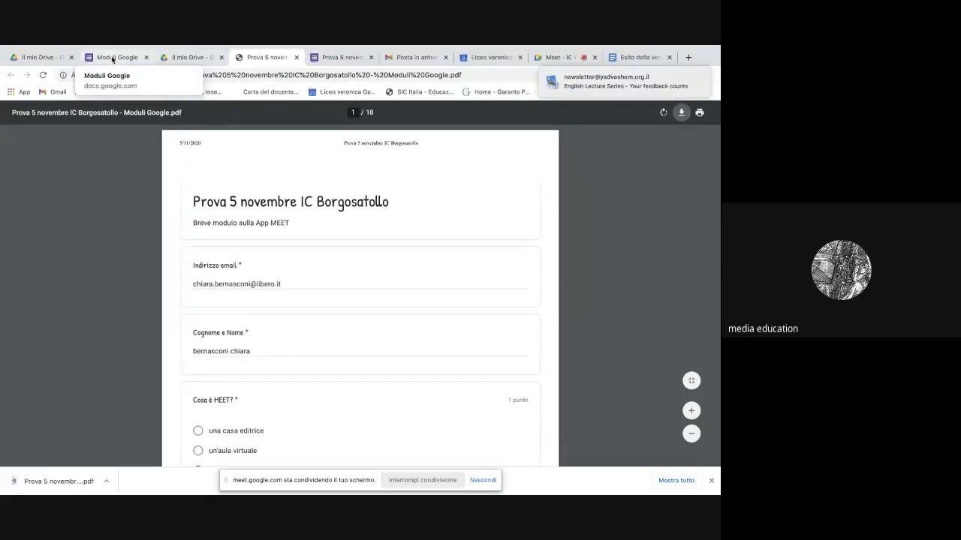
- Scroll through the 18-page PDF, then close the local PDF tab
scroll(400, 373, "down", 10)
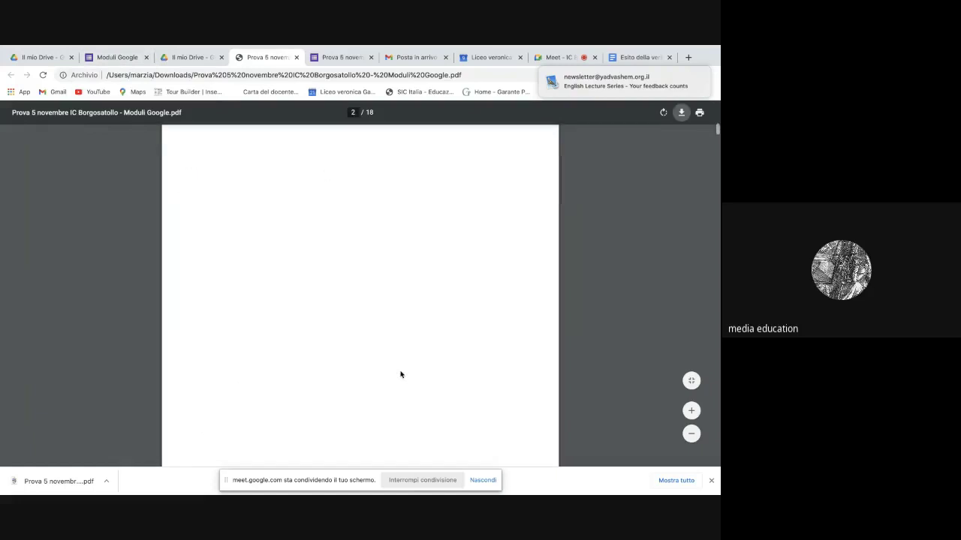
scroll(401, 373, "down", 8)
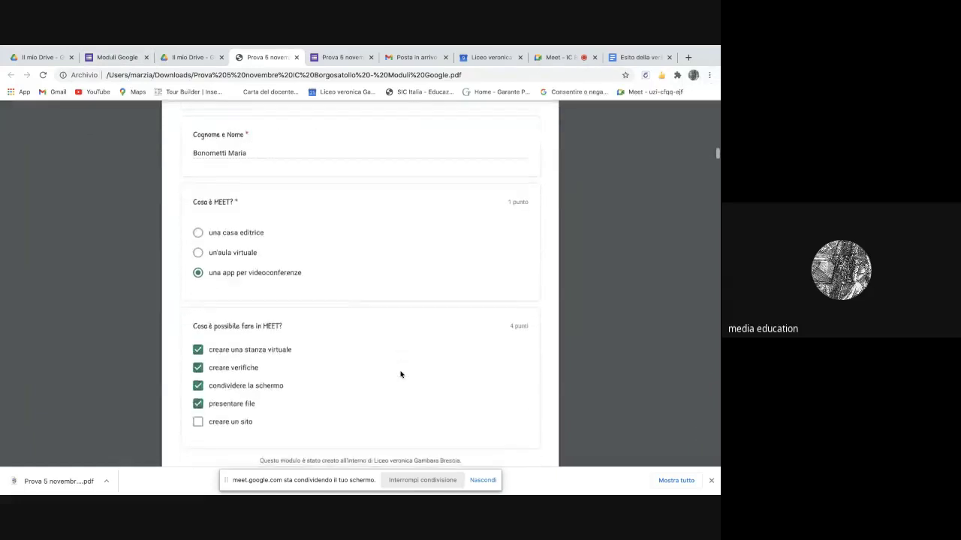
scroll(401, 373, "up", 3)
scroll(401, 373, "down", 10)
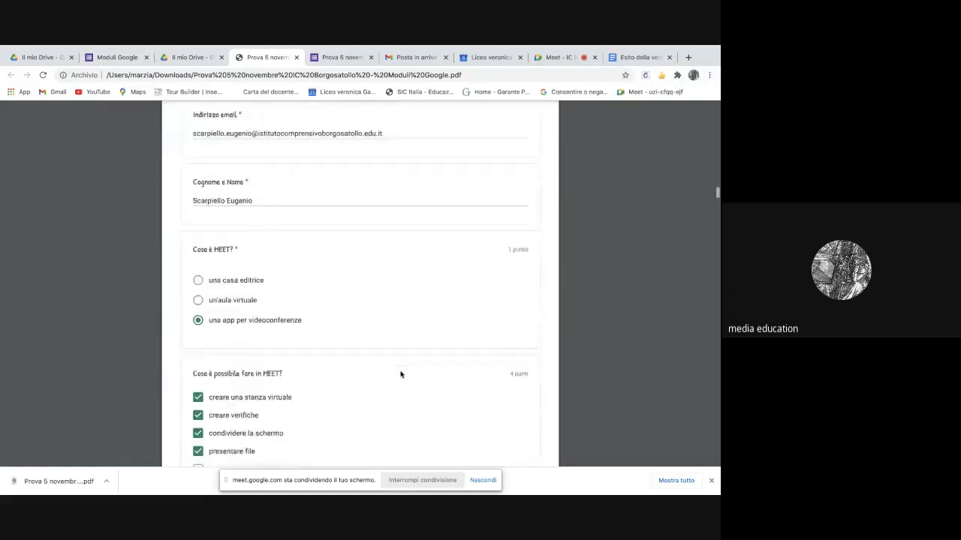
scroll(401, 373, "down", 7)
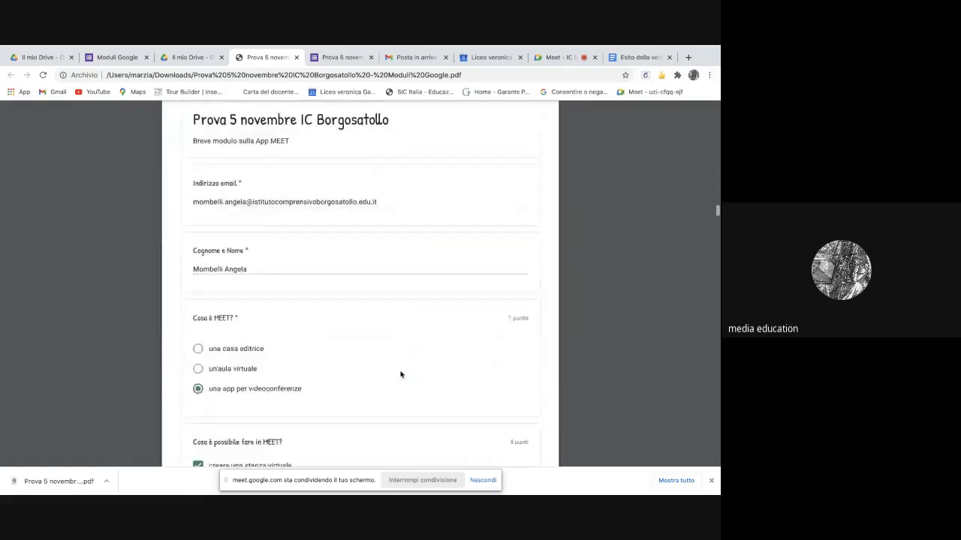
scroll(400, 373, "up", 2)
scroll(401, 373, "down", 12)
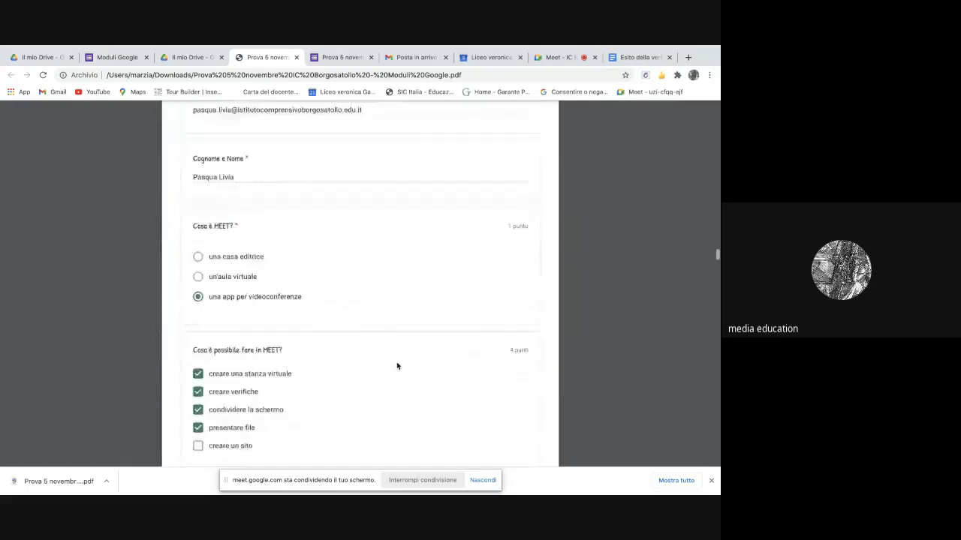
scroll(397, 365, "down", 10)
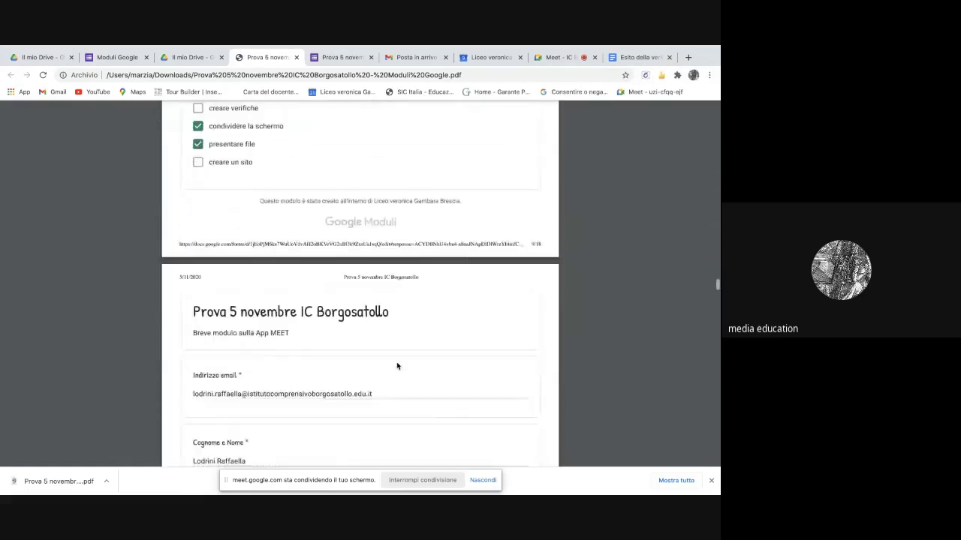
scroll(397, 366, "down", 5)
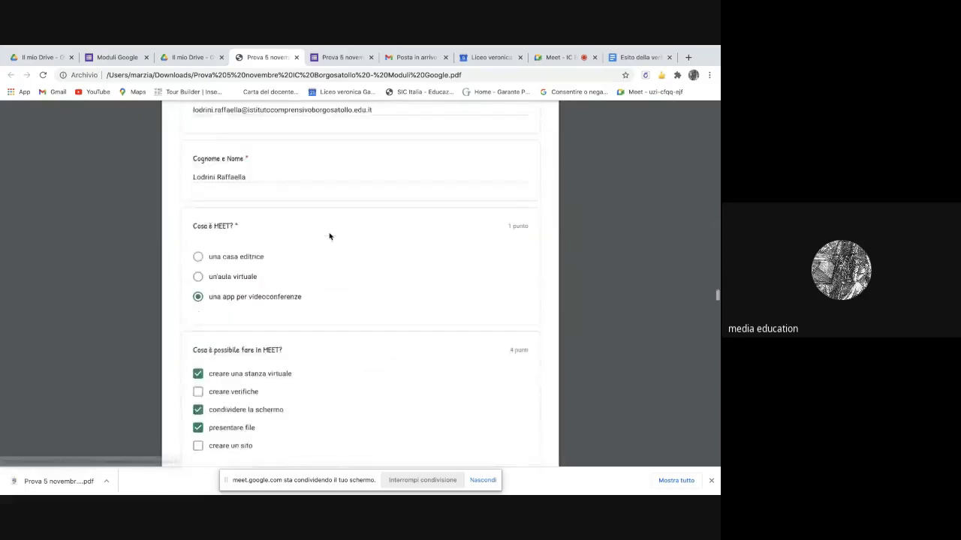
scroll(328, 237, "down", 10)
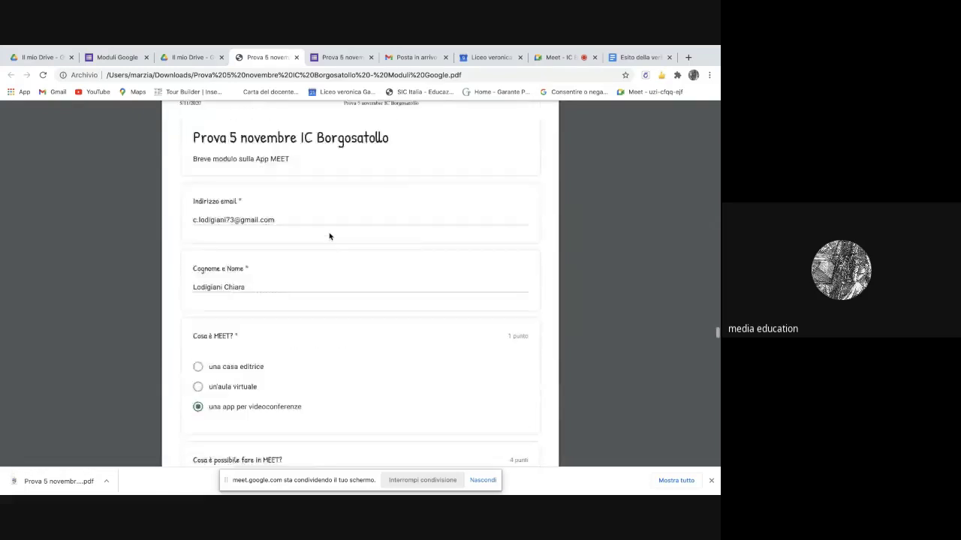
scroll(329, 236, "down", 15)
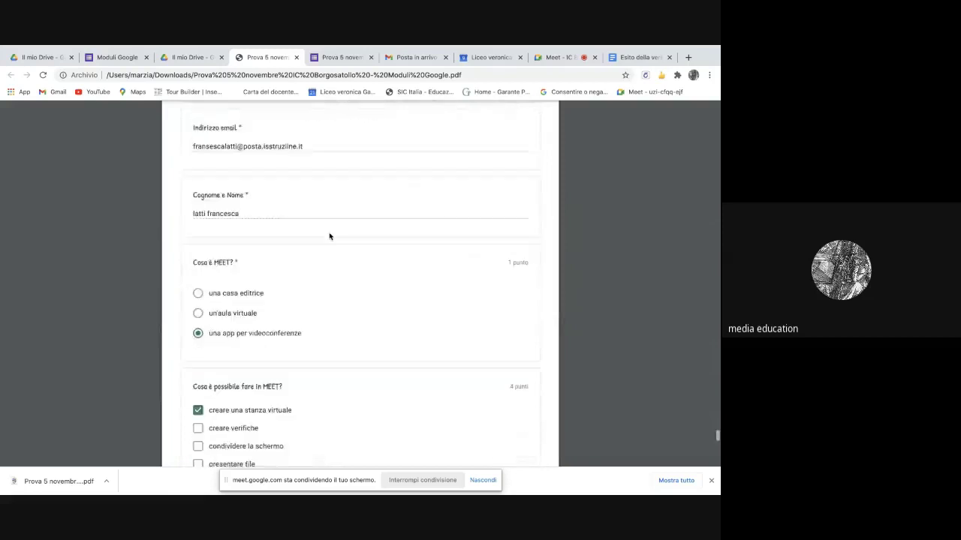
scroll(328, 236, "down", 6)
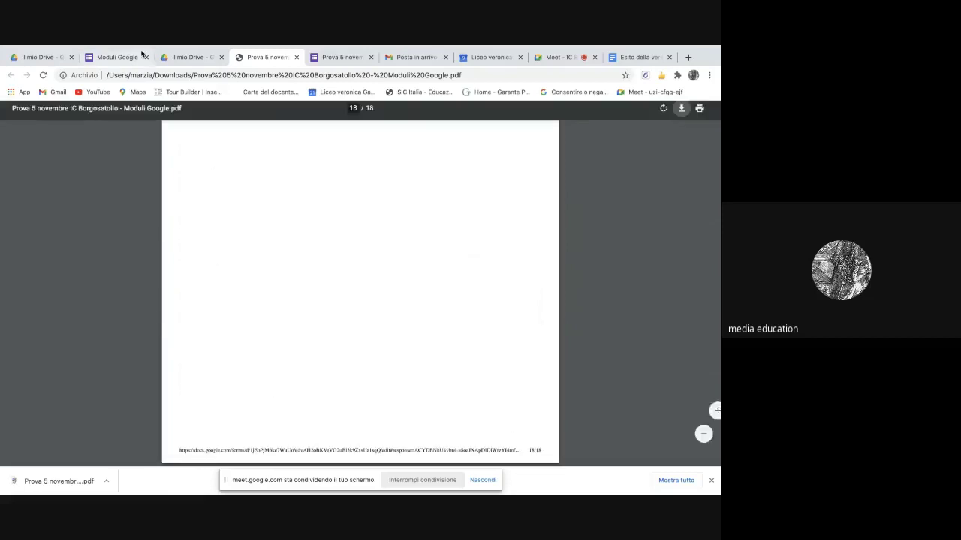
left_click(296, 57)
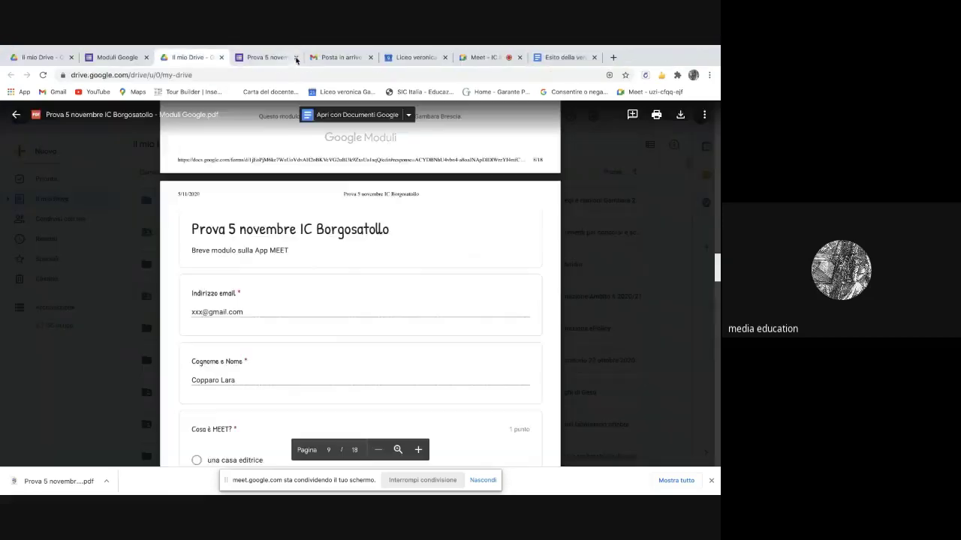
- Close the PDF preview and launch Gmail from the Google apps grid
left_click(16, 114)
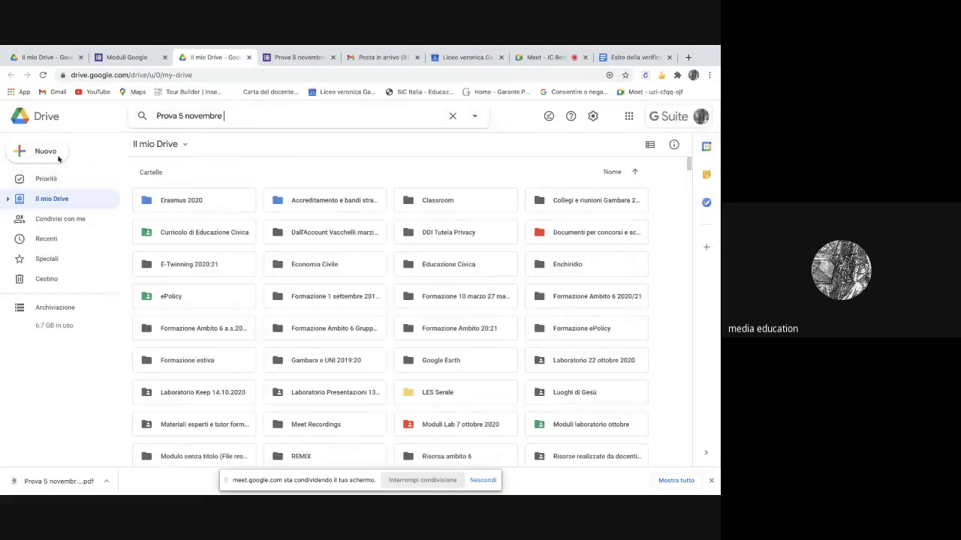
mouse_move(76, 480)
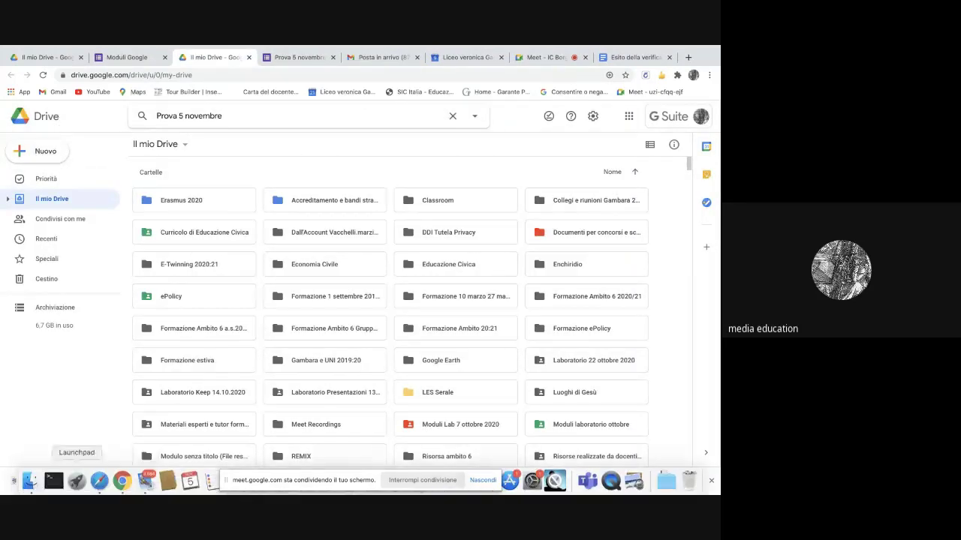
left_click(121, 481)
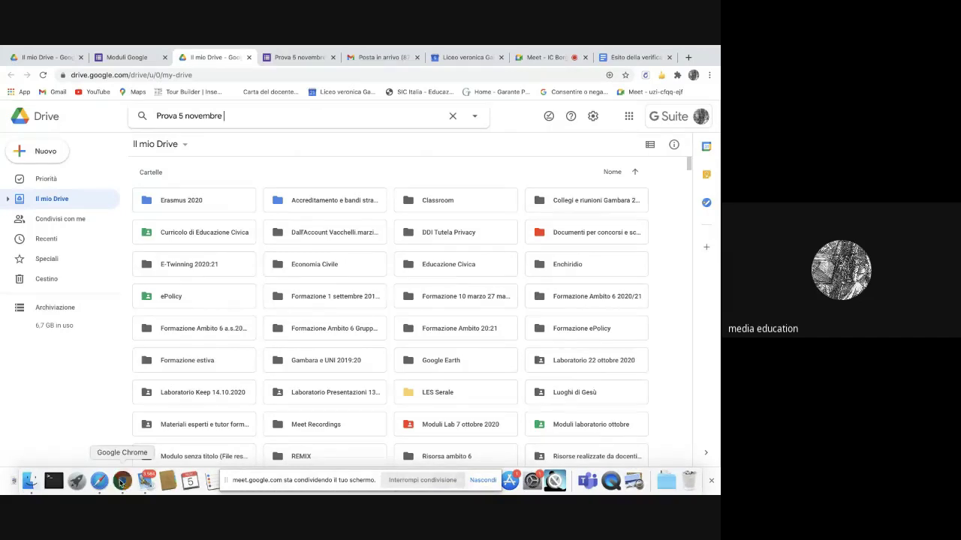
left_click(123, 484)
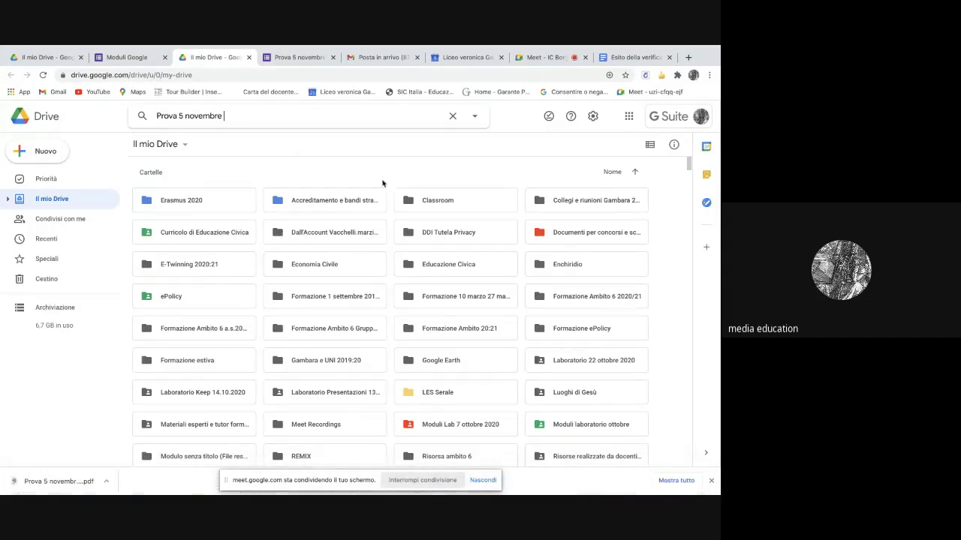
left_click(629, 117)
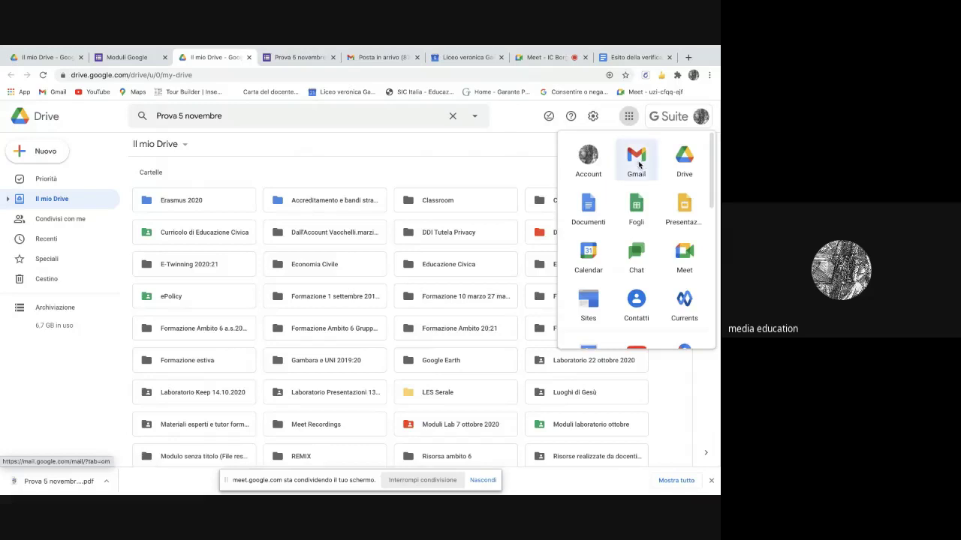
left_click(636, 161)
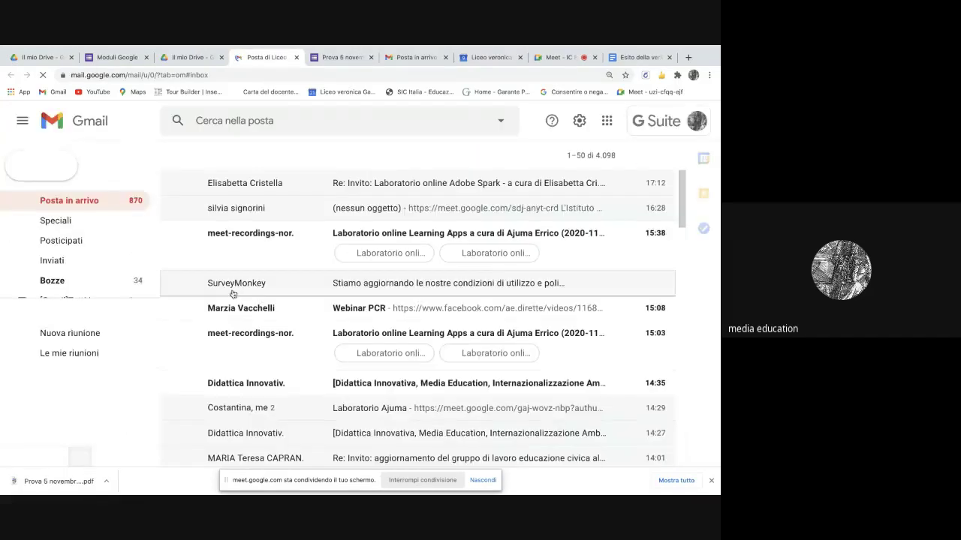
- Start a new email with the Prova 5 novembre IC Borgosatollo quiz PDF attached
left_click(53, 168)
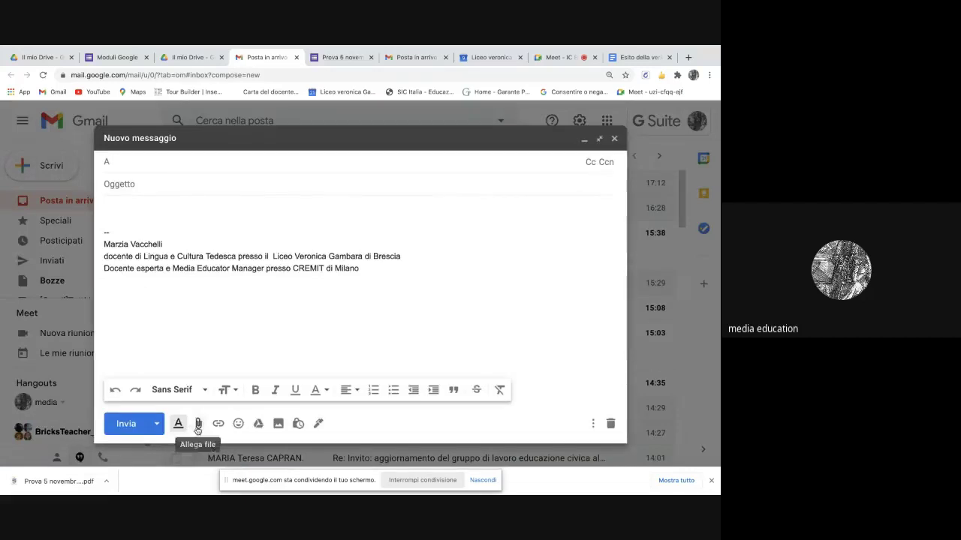
left_click(198, 424)
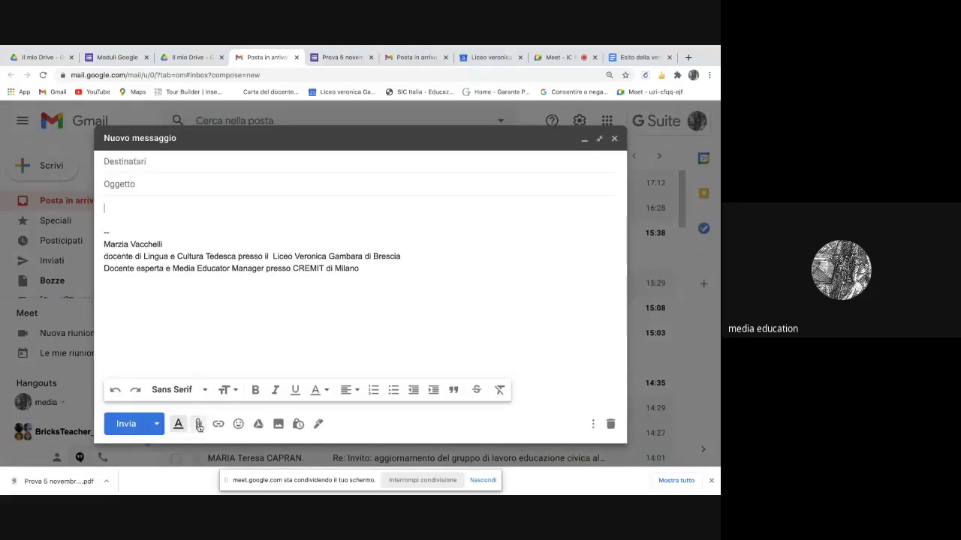
scroll(264, 202, "down", 3)
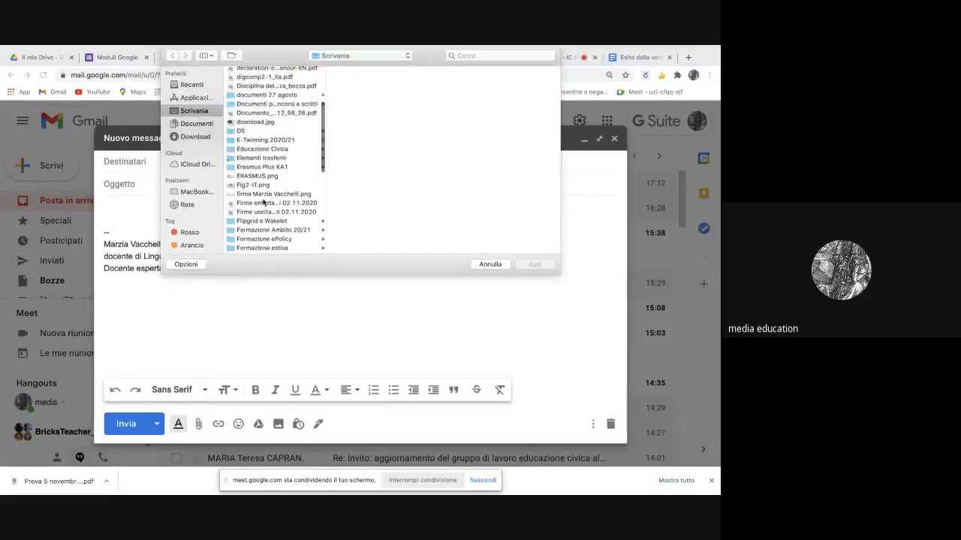
scroll(263, 202, "down", 10)
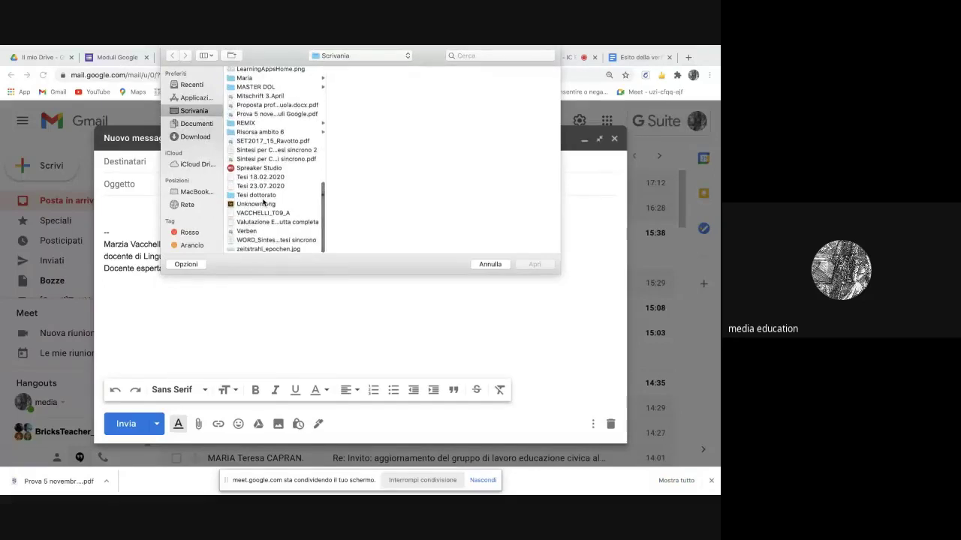
scroll(263, 203, "up", 3)
left_click(255, 152)
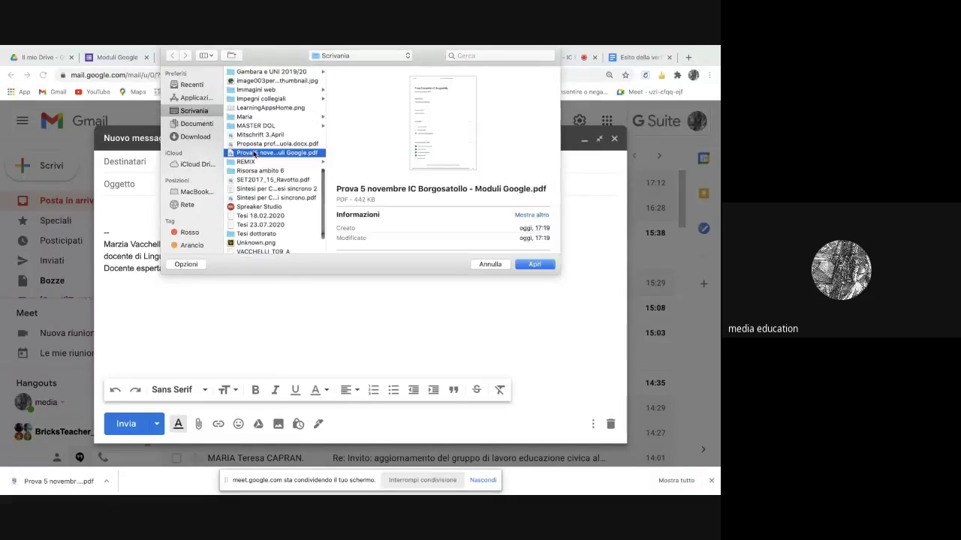
left_click(539, 265)
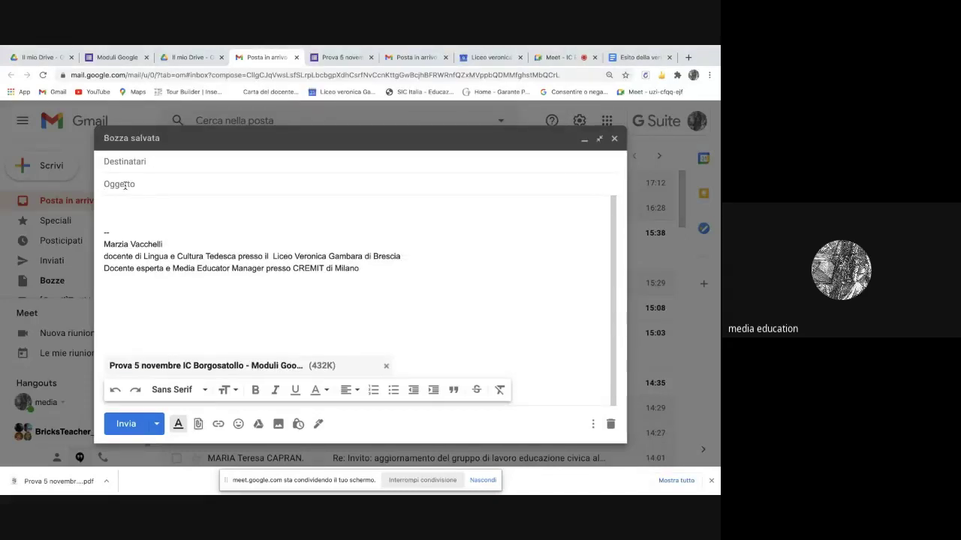
- Give it the subject 'Esiti prova', address it to the school contact, and send it
left_click(124, 185)
type("Esiti prova")
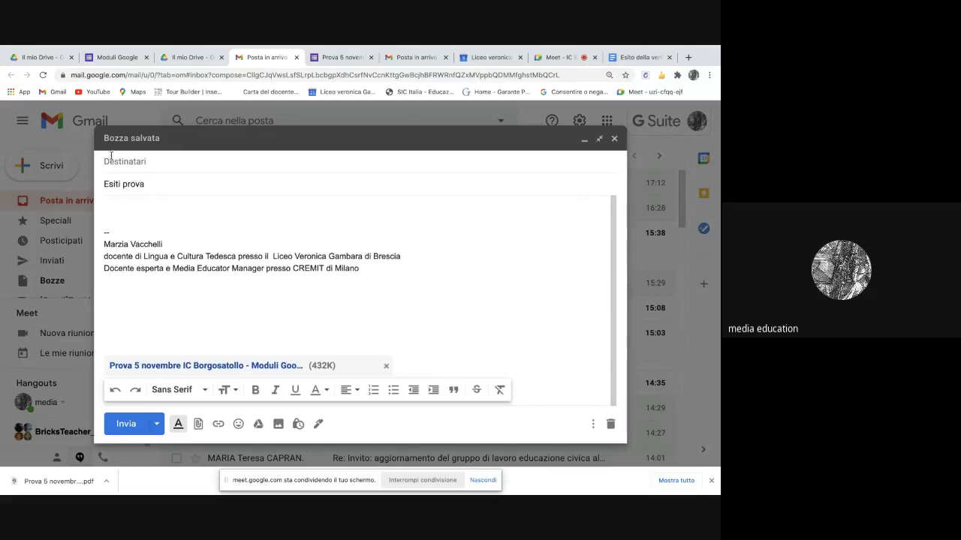
left_click(113, 161)
type("d")
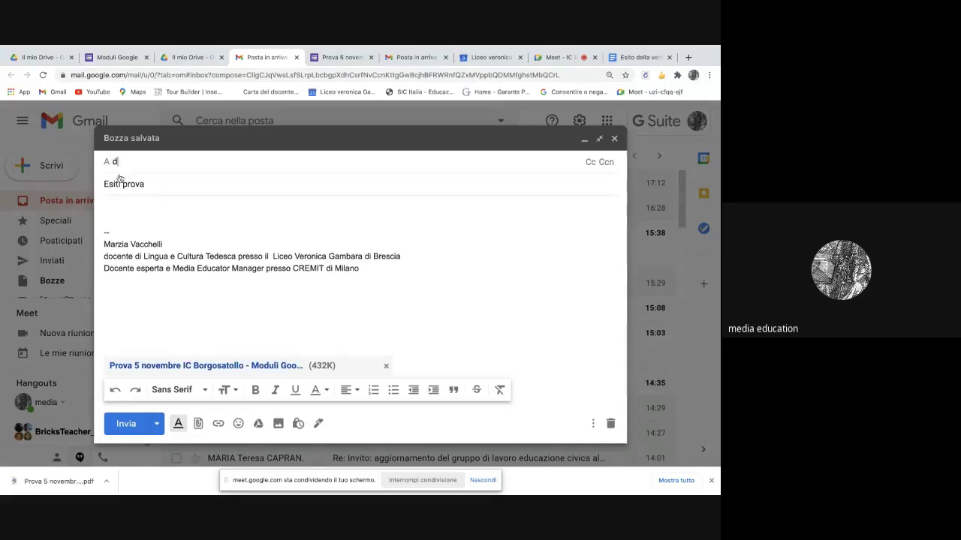
type("iri")
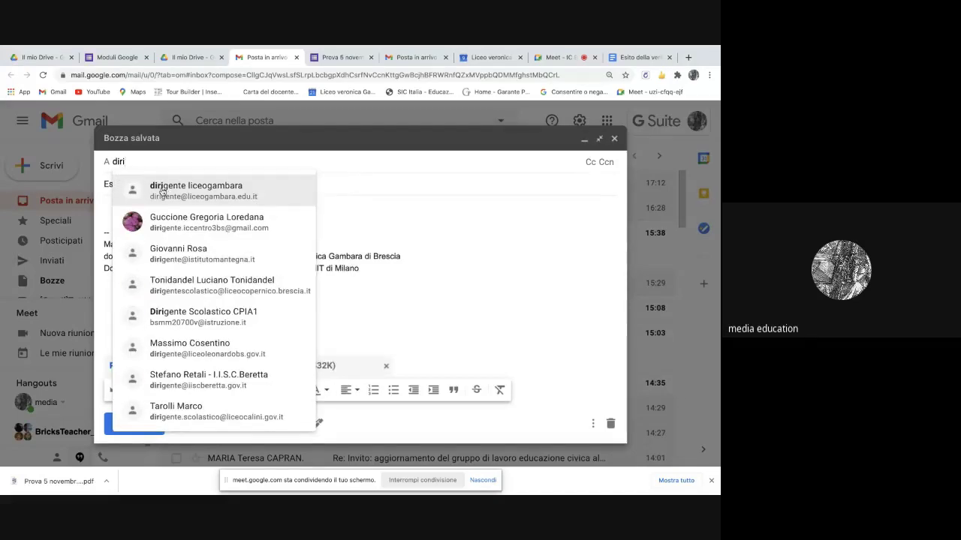
key("BackSpace")
key("BackSpace")
key("BackSpace")
key("BackSpace")
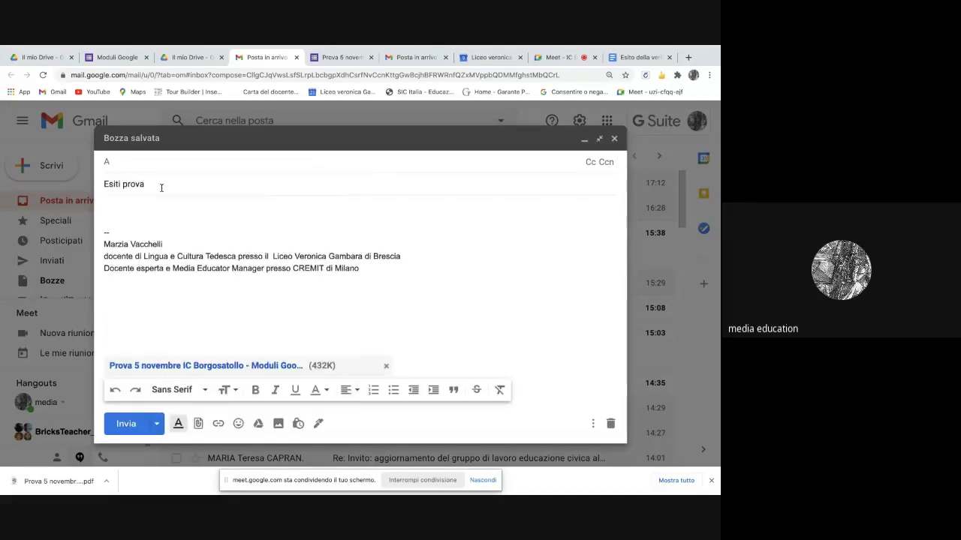
type("marzi")
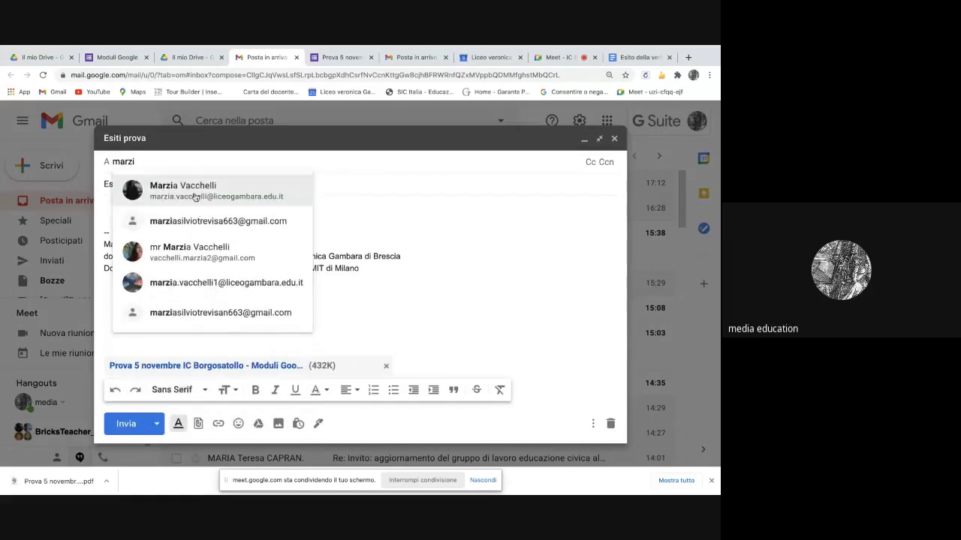
left_click(195, 194)
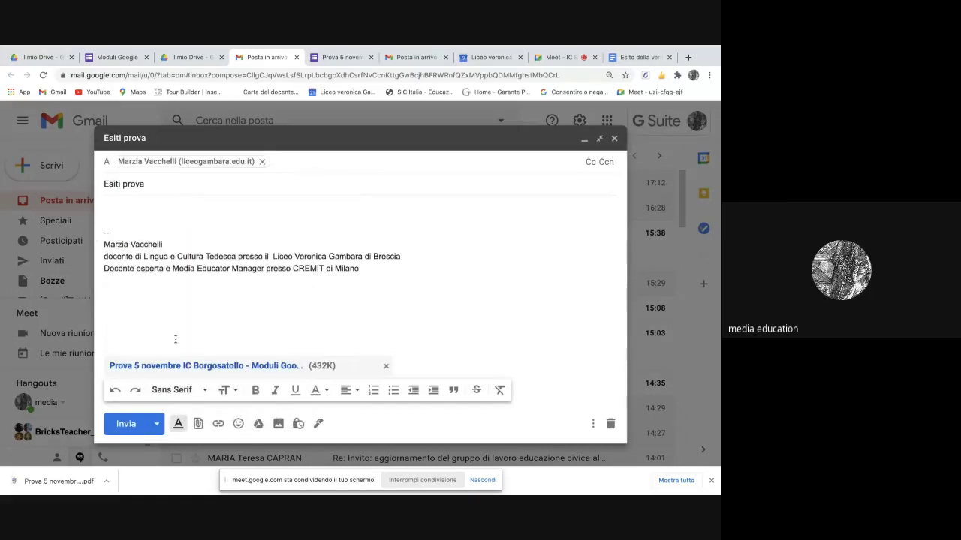
left_click(126, 423)
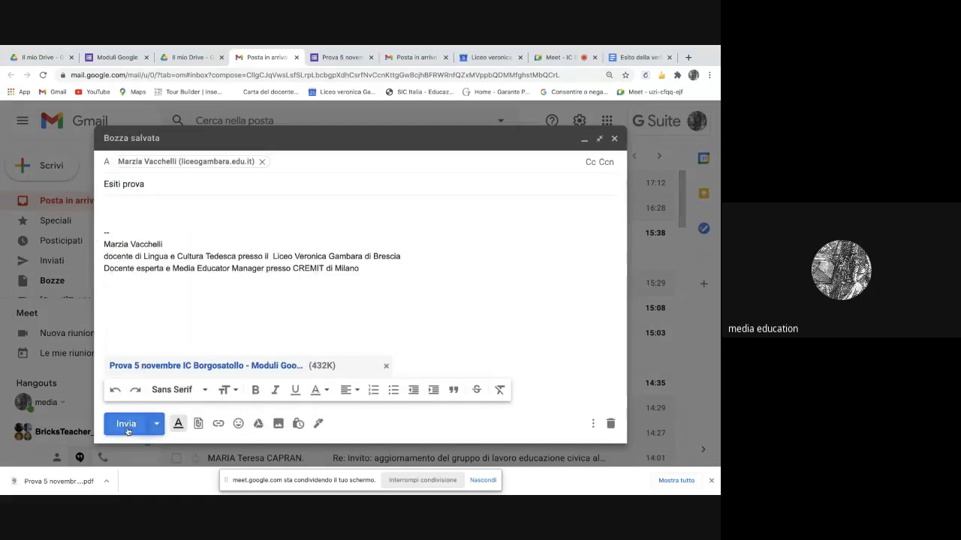
left_click(197, 59)
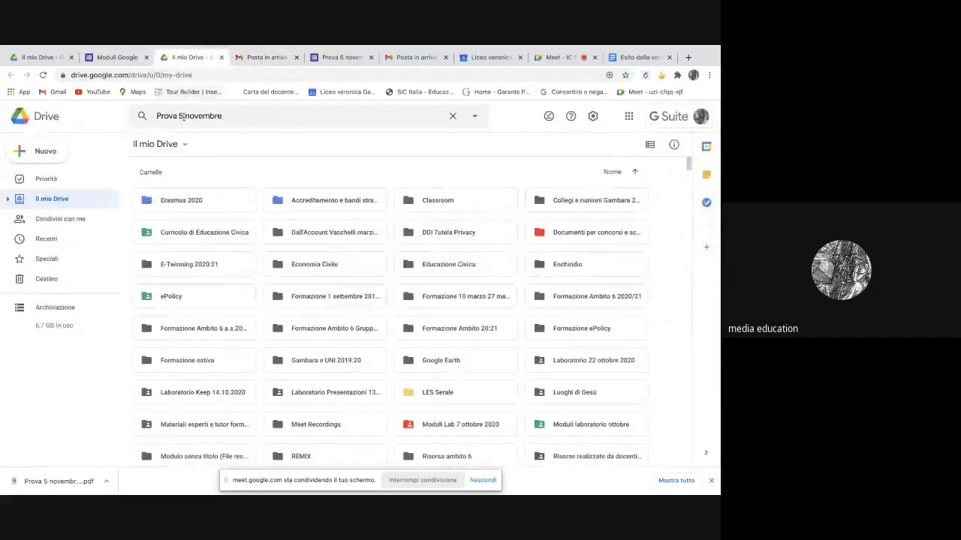
- Search Drive for 'Esiti Prova 5 novembre'
left_click(158, 116)
type("Esiti")
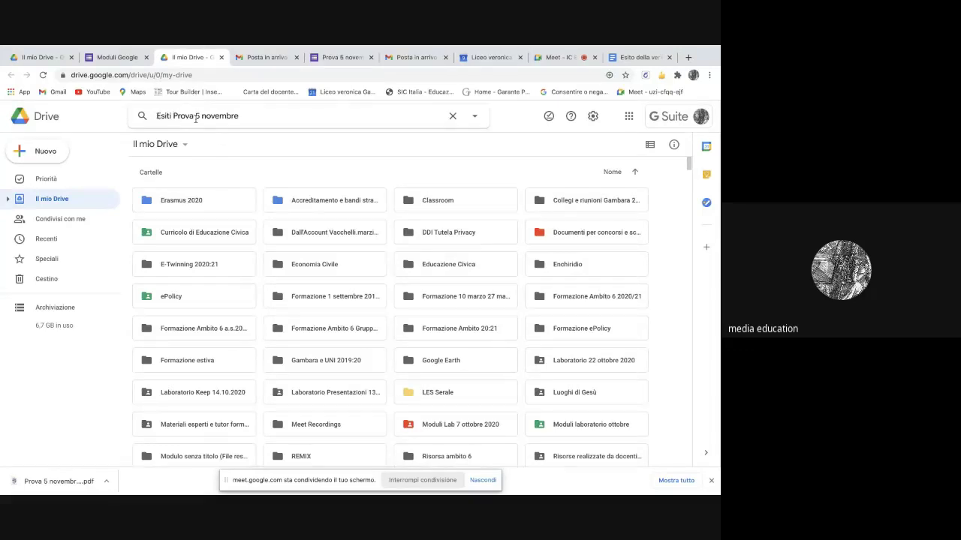
key("Return")
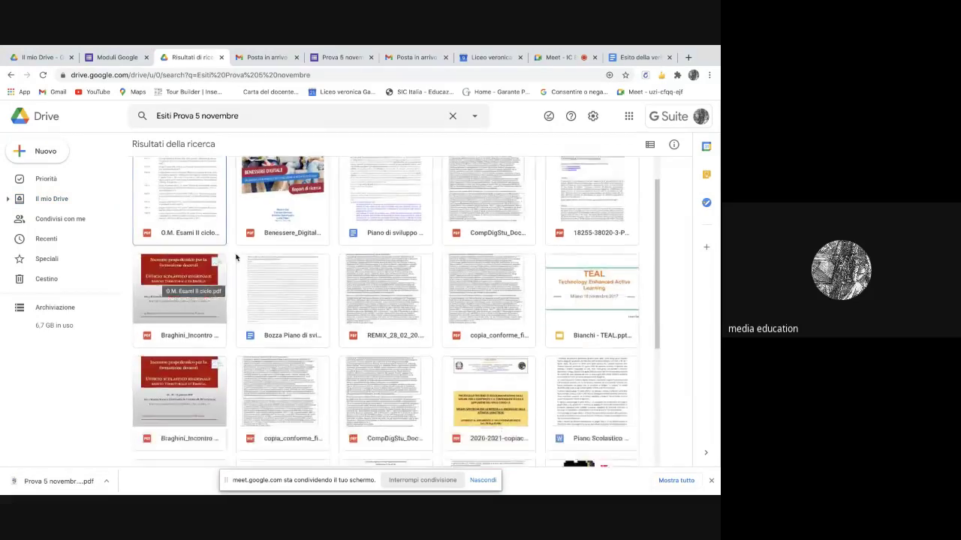
- Upload 'Prova 5 novembre IC Borgosatollo - Moduli Google.pdf' from the desktop via Nuovo > Caricamento di file
left_click(39, 153)
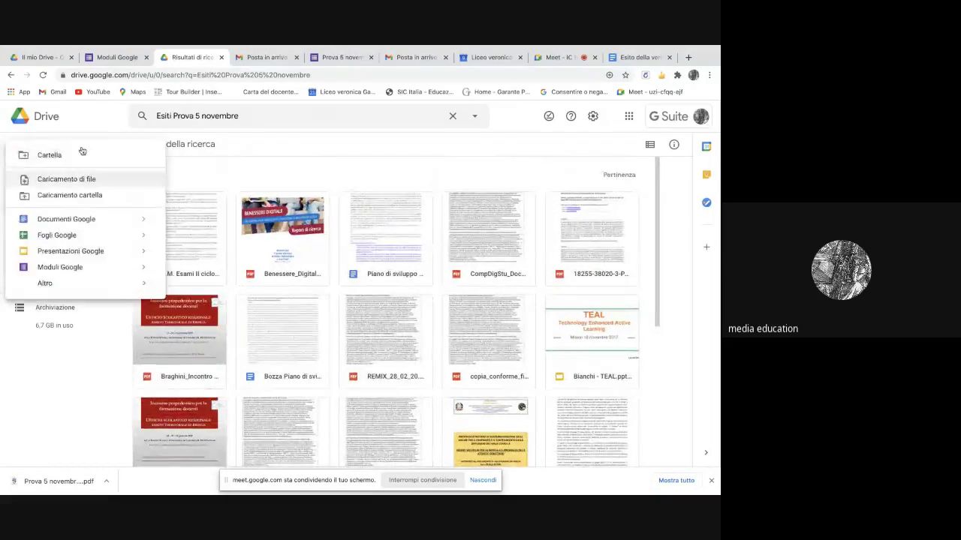
left_click(81, 180)
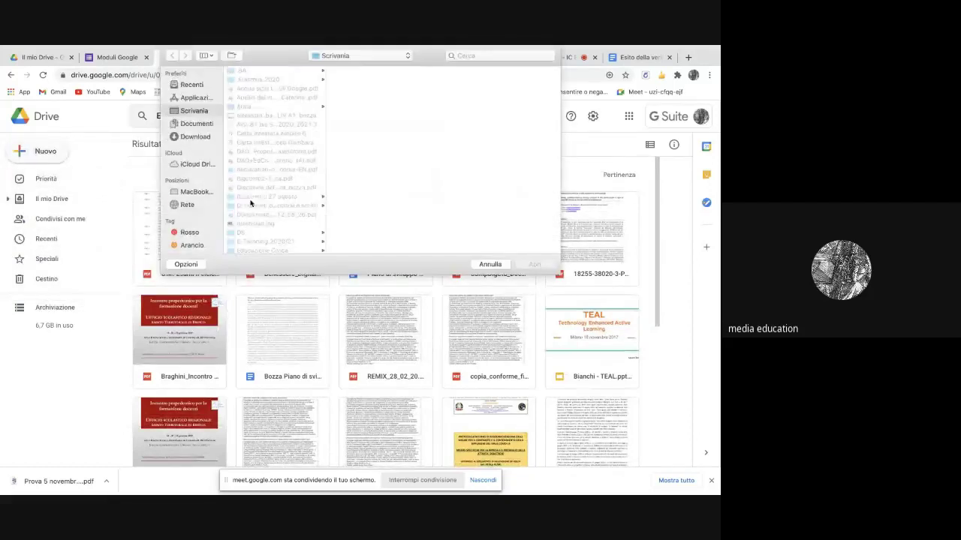
scroll(272, 183, "down", 1)
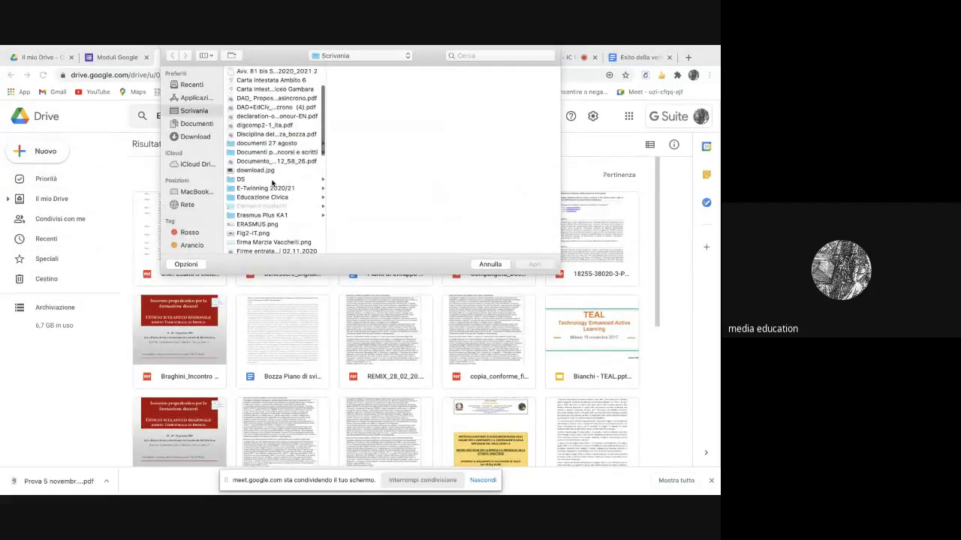
scroll(272, 183, "down", 10)
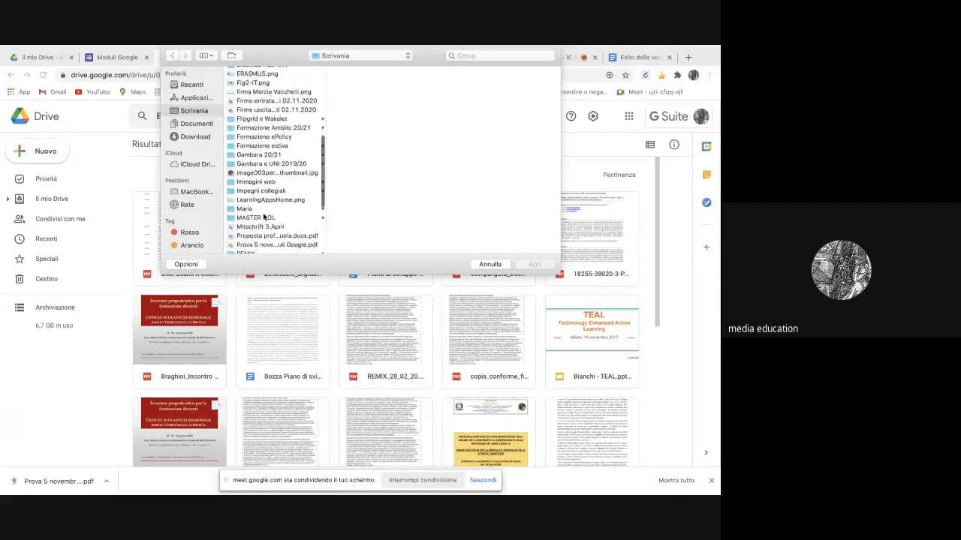
scroll(264, 217, "down", 1)
left_click(265, 215)
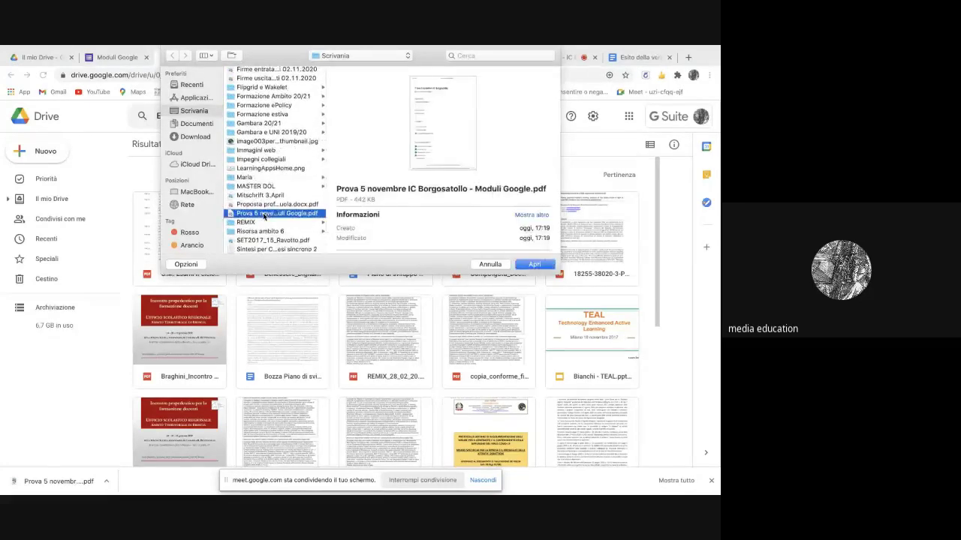
left_click(534, 264)
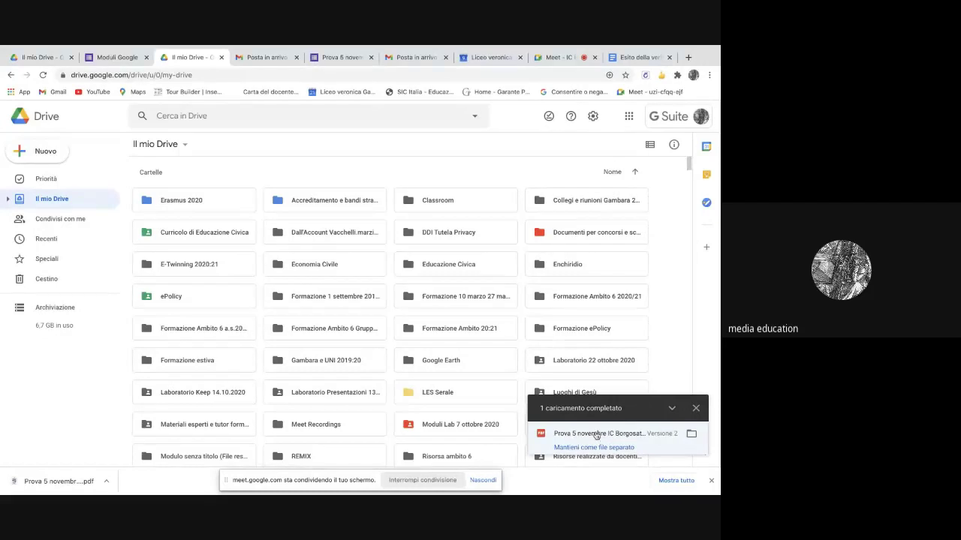
- Preview the uploaded quiz PDF and list the apps available to open it
left_click(597, 436)
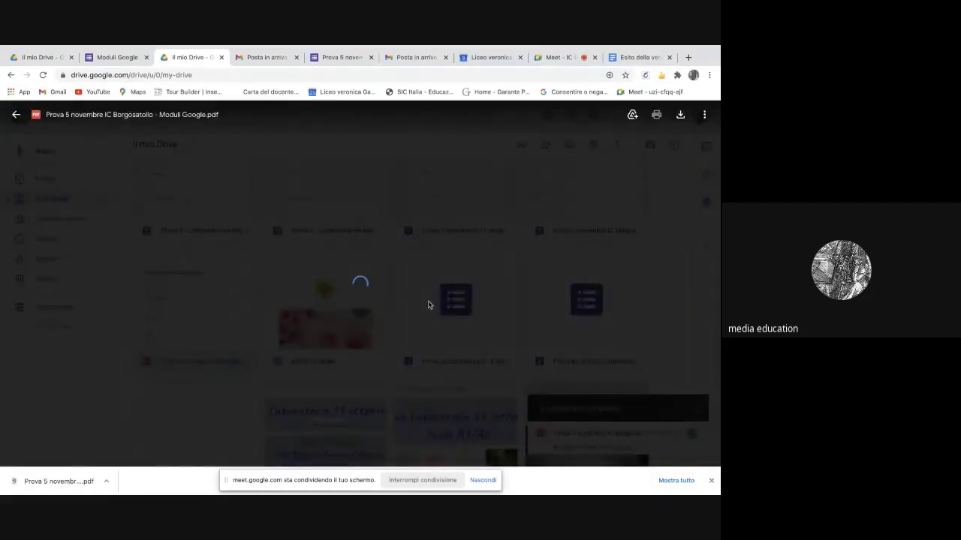
left_click(704, 115)
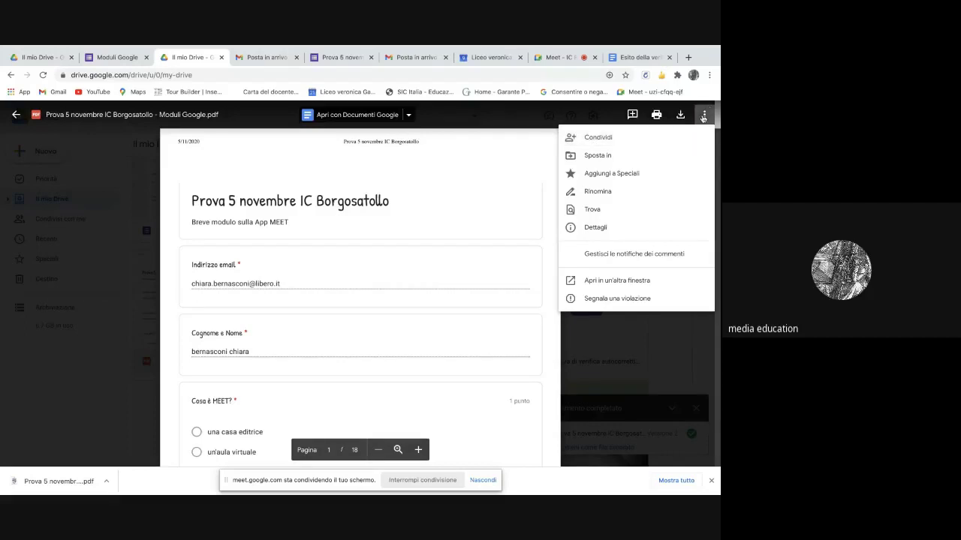
left_click(598, 138)
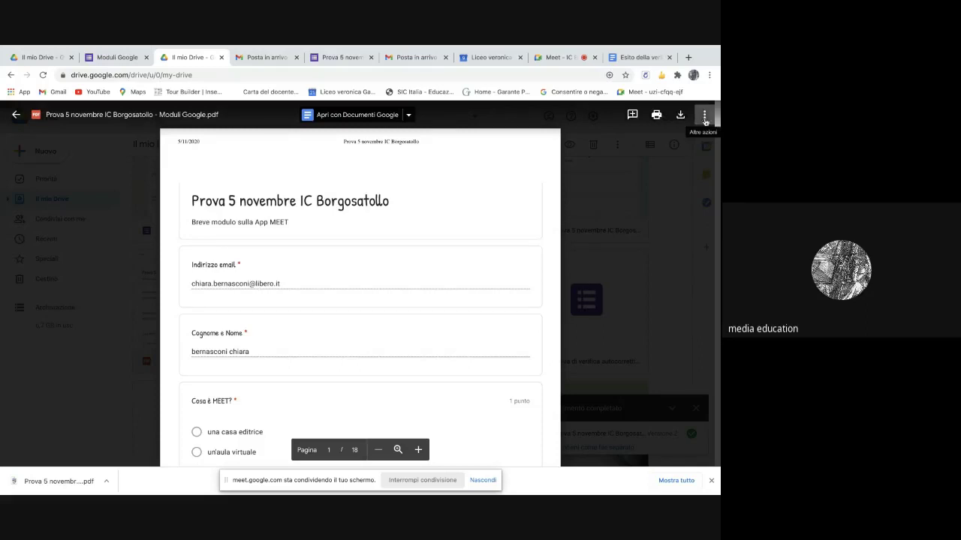
left_click(703, 116)
left_click(615, 143)
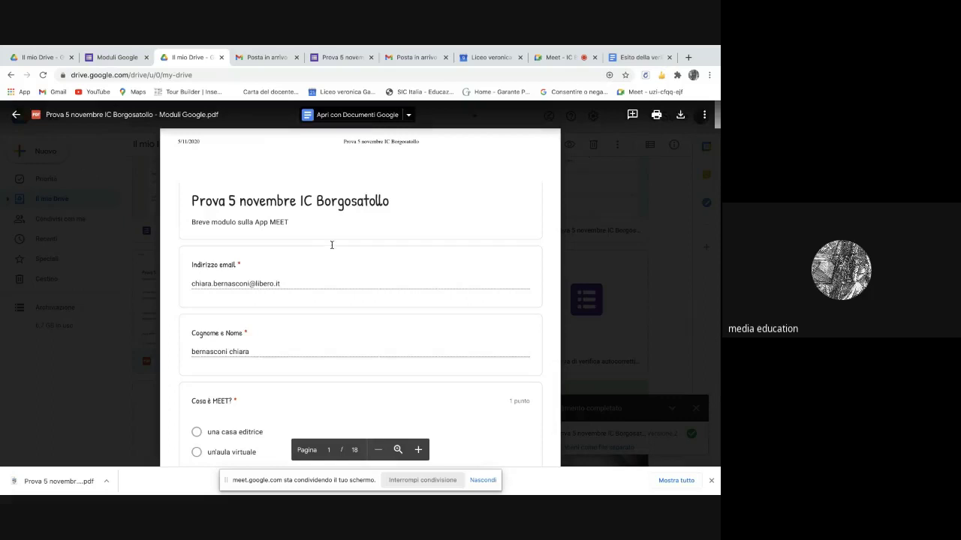
left_click(409, 115)
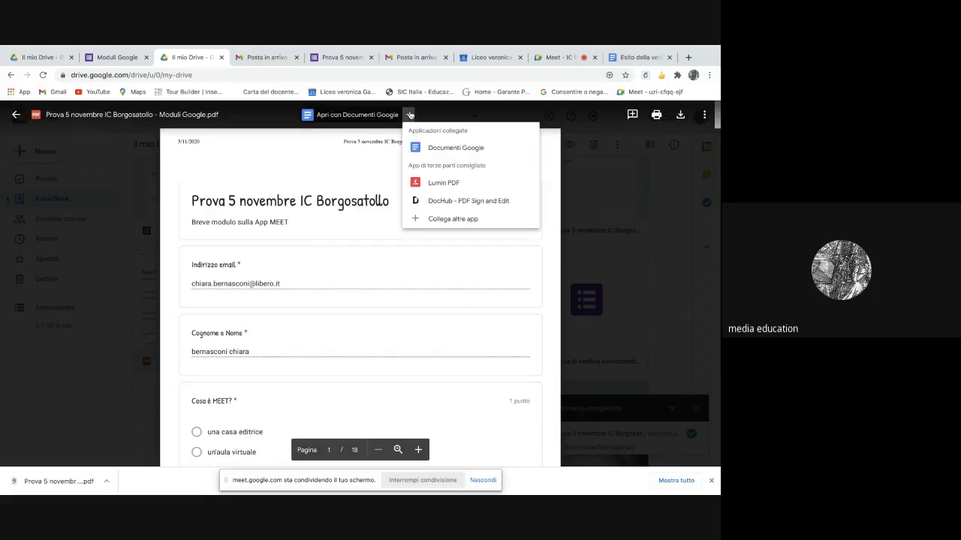
- Open the PDF in Google Docs, share it as Viewer to anyone with the link, and copy the link
left_click(441, 151)
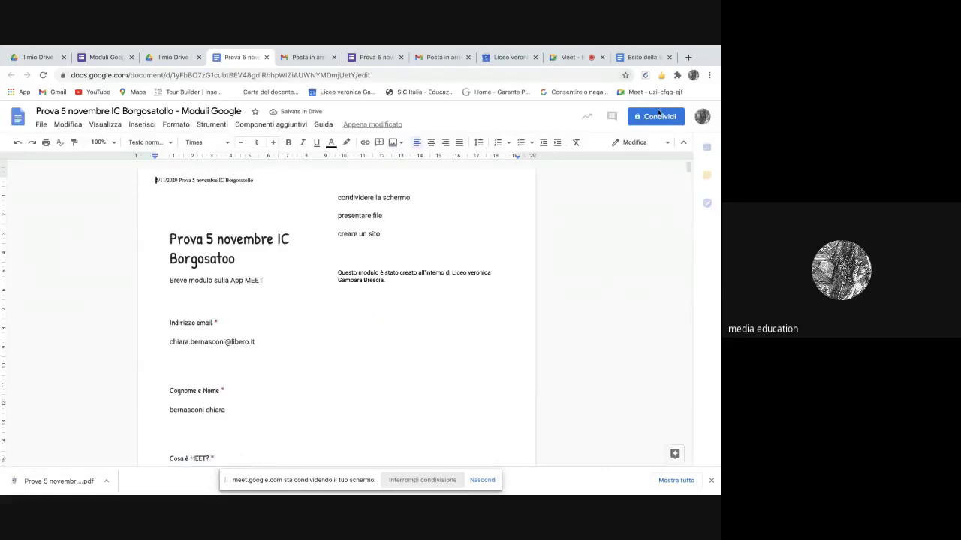
left_click(653, 118)
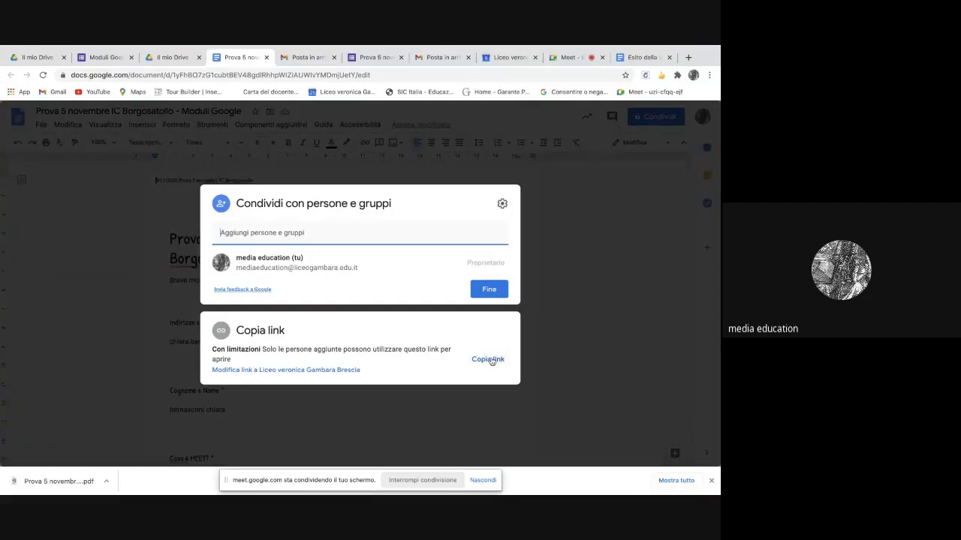
left_click(309, 350)
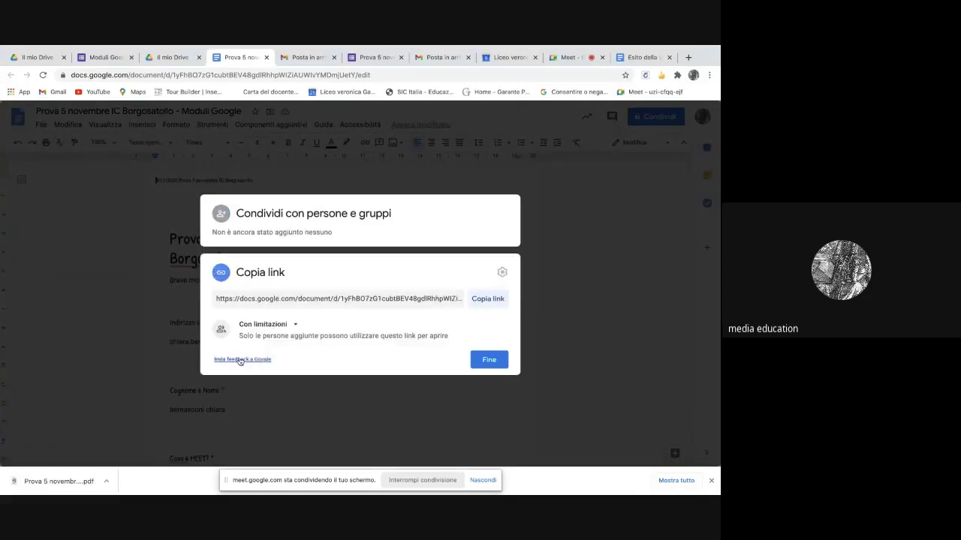
left_click(295, 325)
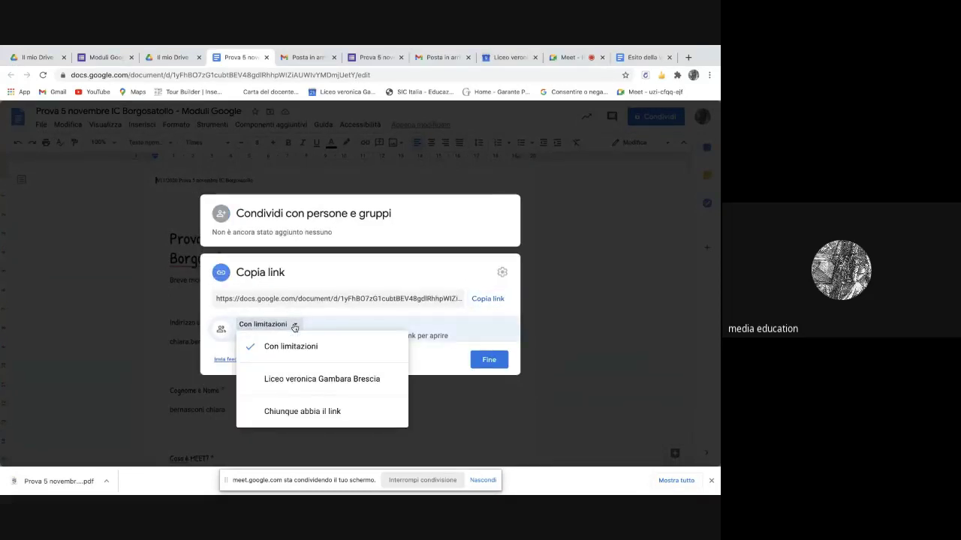
left_click(295, 412)
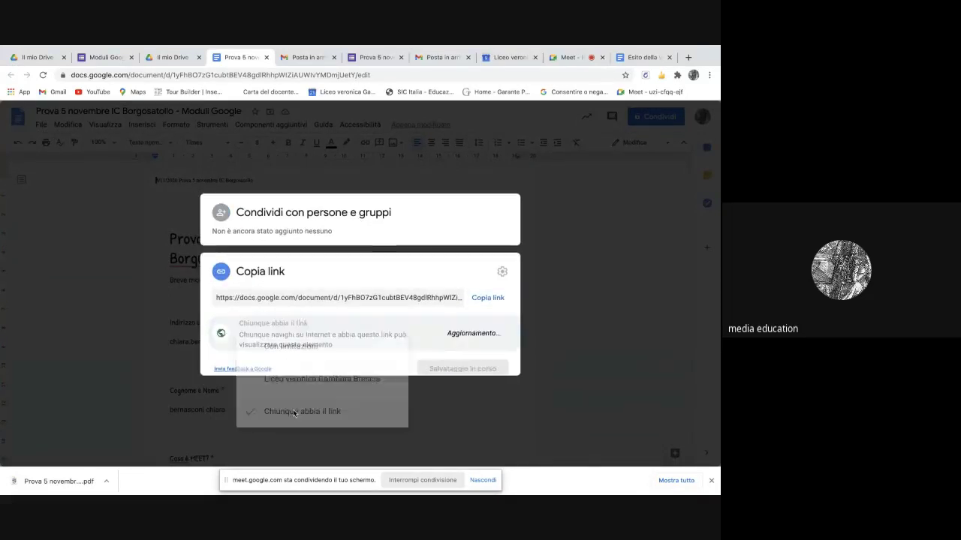
left_click(488, 296)
left_click(496, 366)
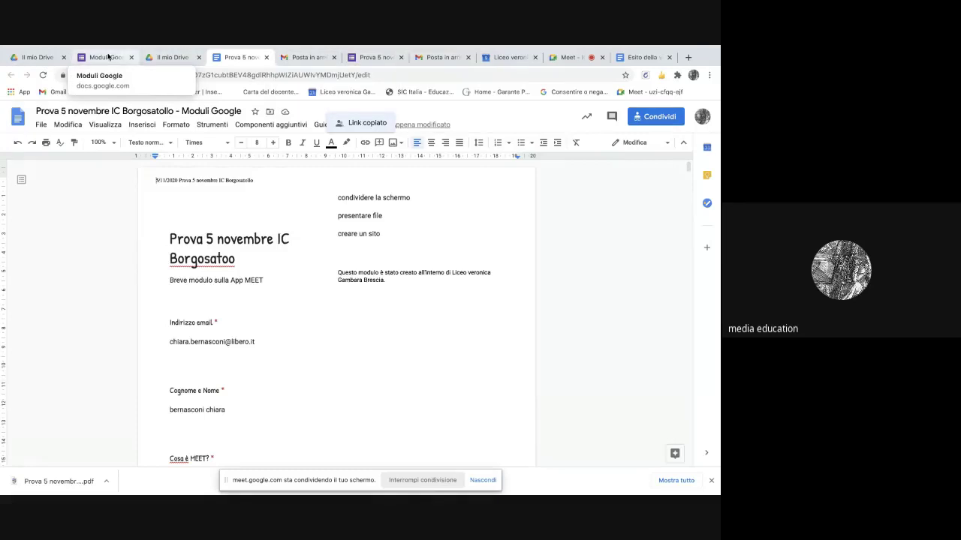
- Correct 'Borgosatoo' to 'Borgosatollo' in the document title and close the Docs tab
scroll(332, 305, "down", 15)
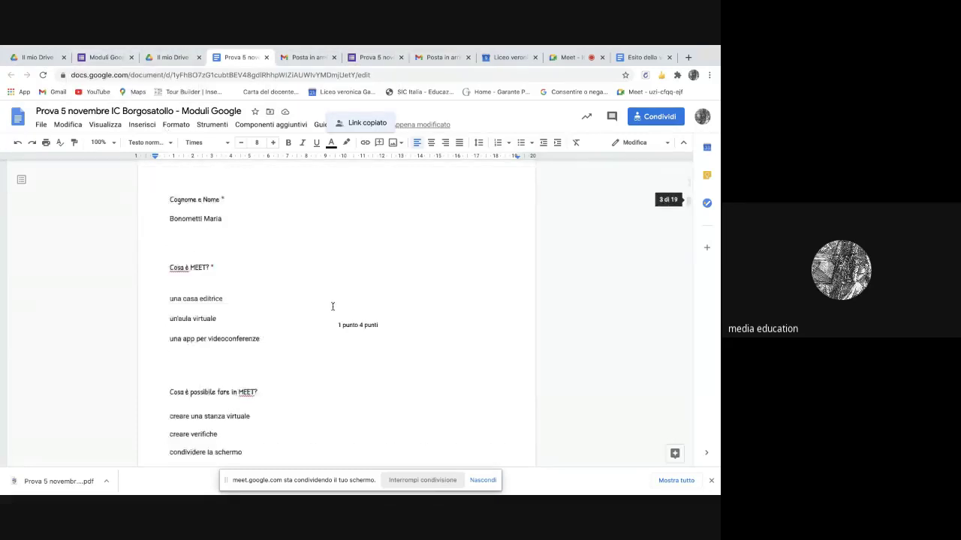
scroll(333, 305, "up", 15)
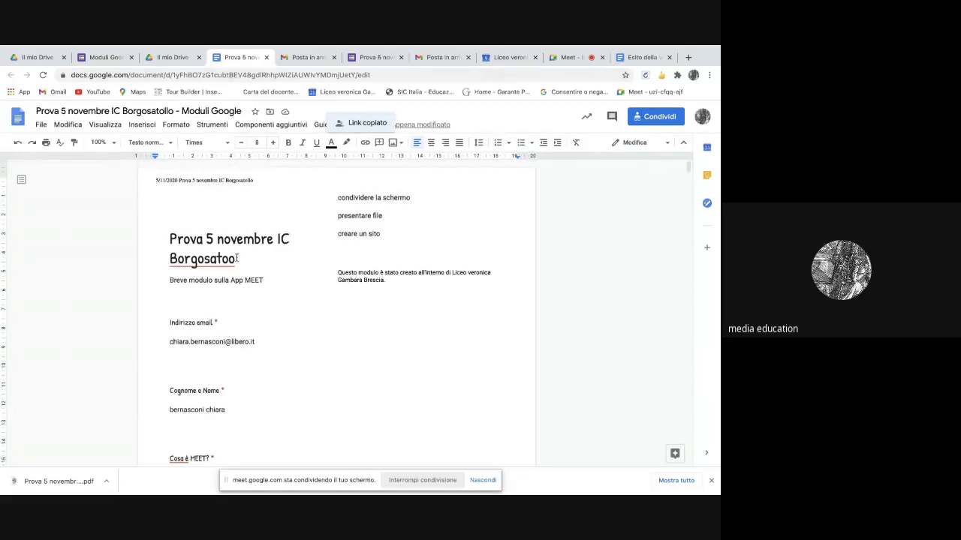
left_click(236, 261)
key("BackSpace")
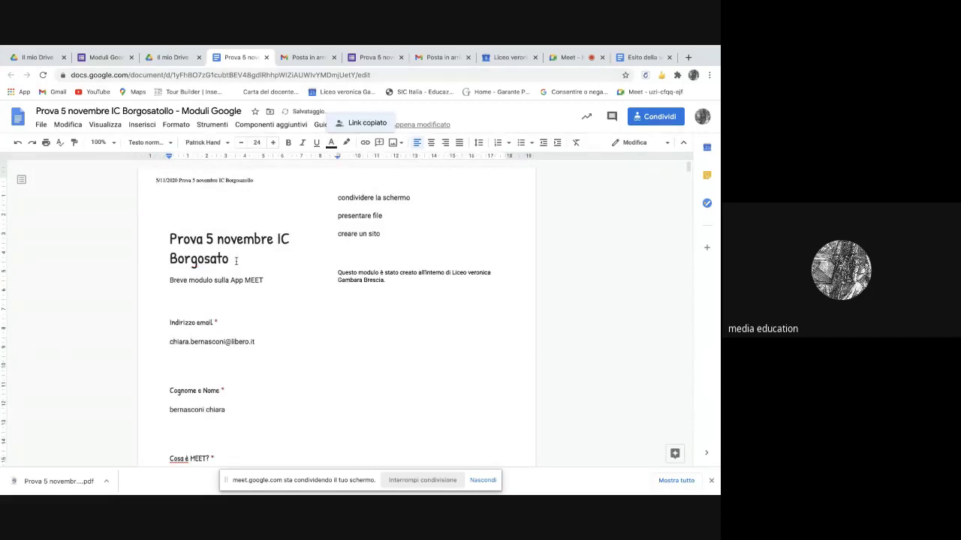
type("llo")
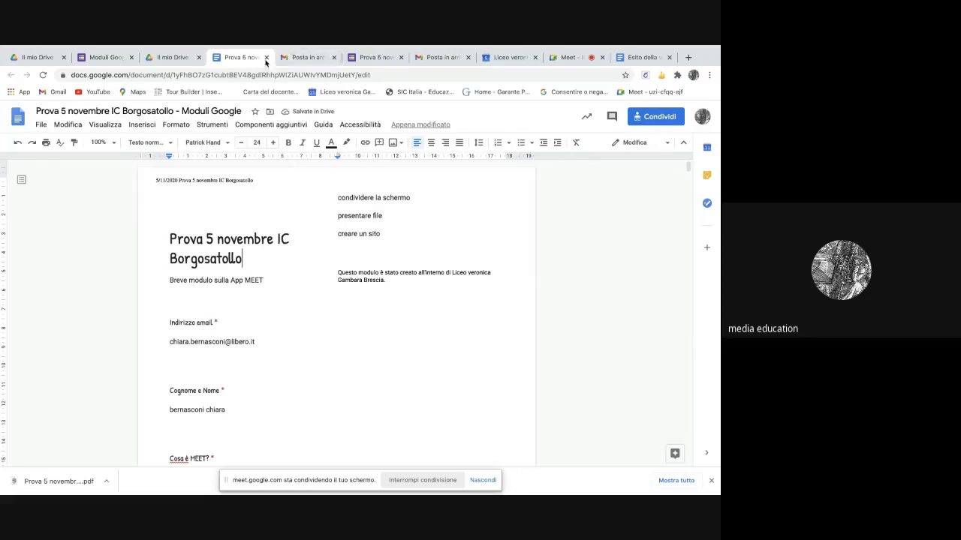
left_click(267, 58)
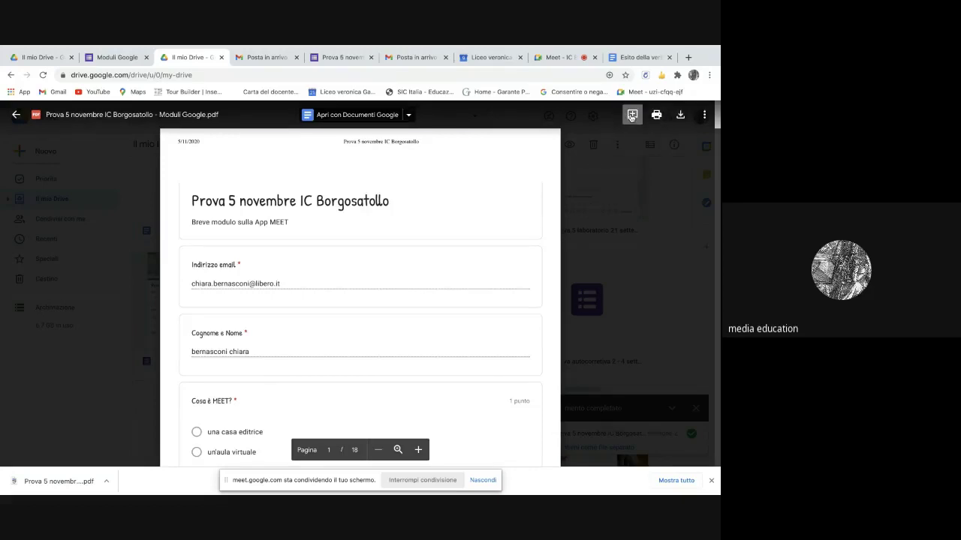
- Post a comment on the Borgosatollo title area of the PDF
left_click(631, 116)
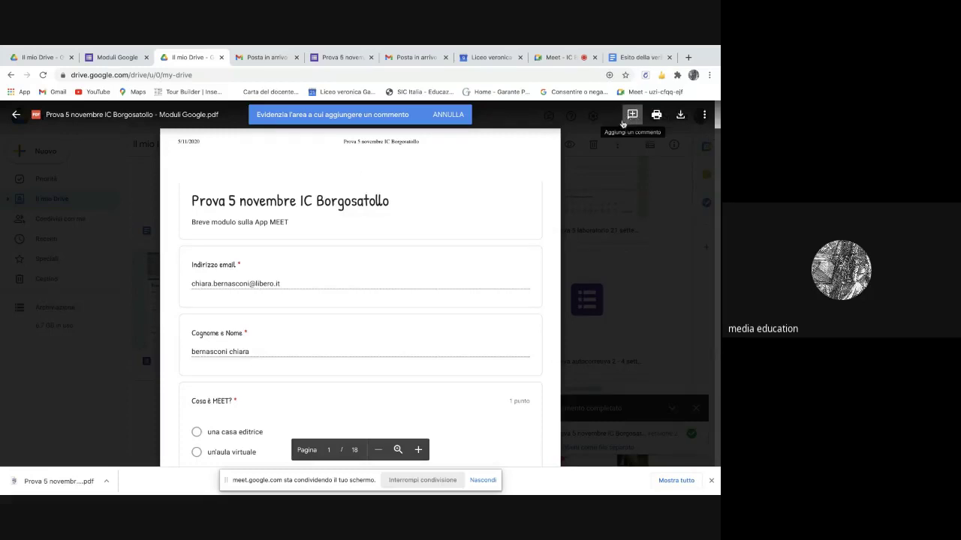
left_click_drag(315, 202, 396, 203)
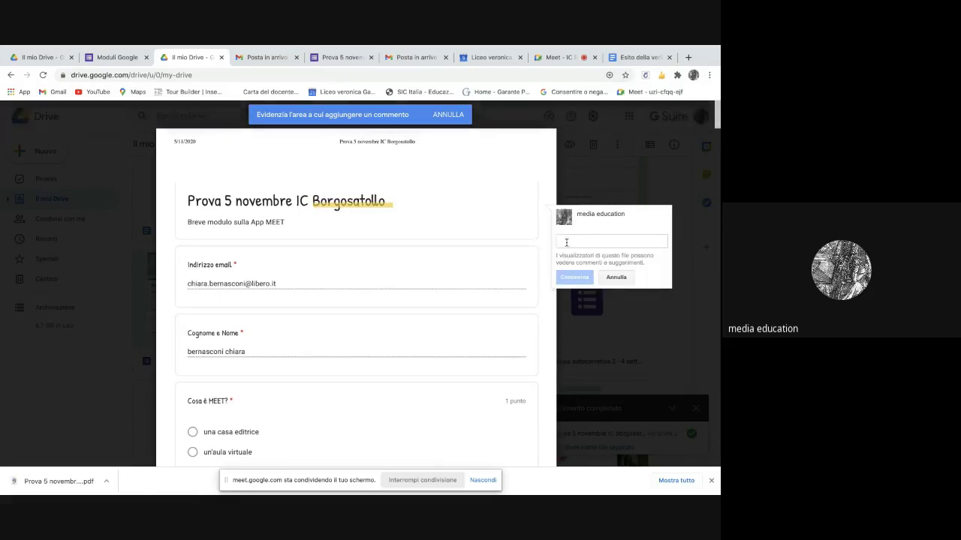
type("commento")
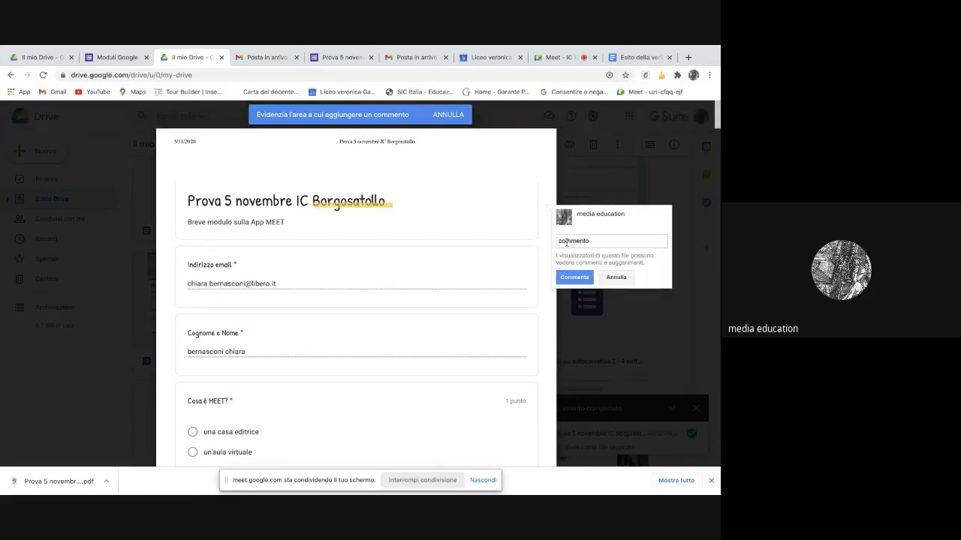
left_click(573, 278)
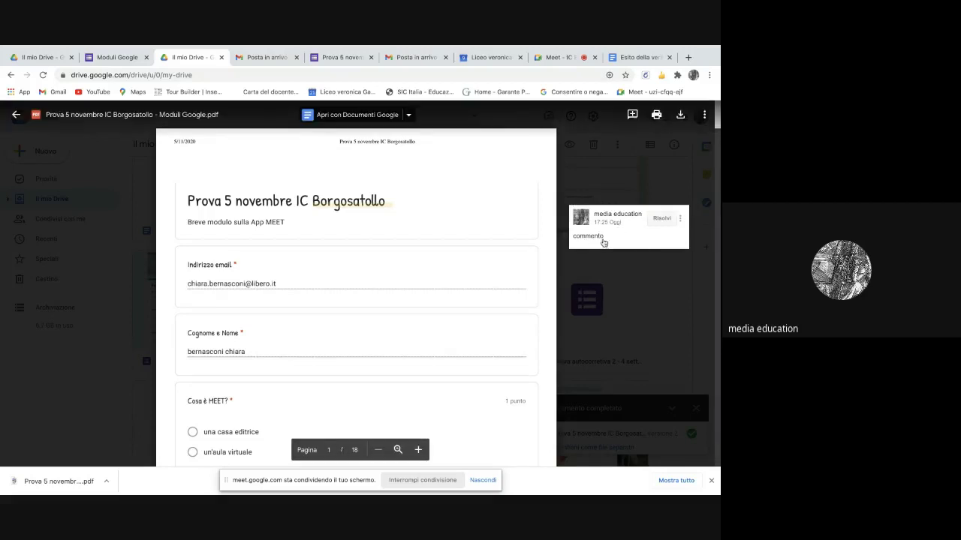
- Edit the comment so it reads 'commento', then resolve it
left_click(679, 218)
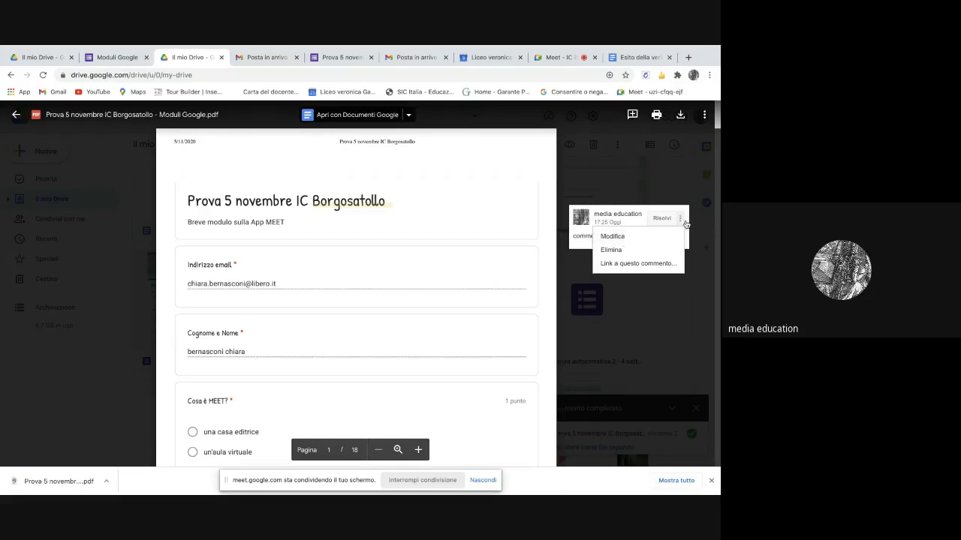
left_click(629, 236)
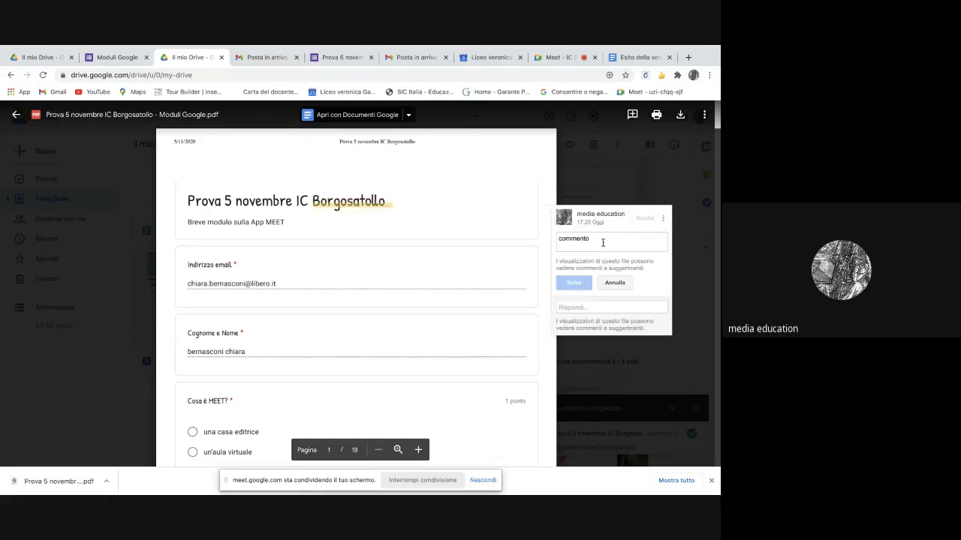
type("a")
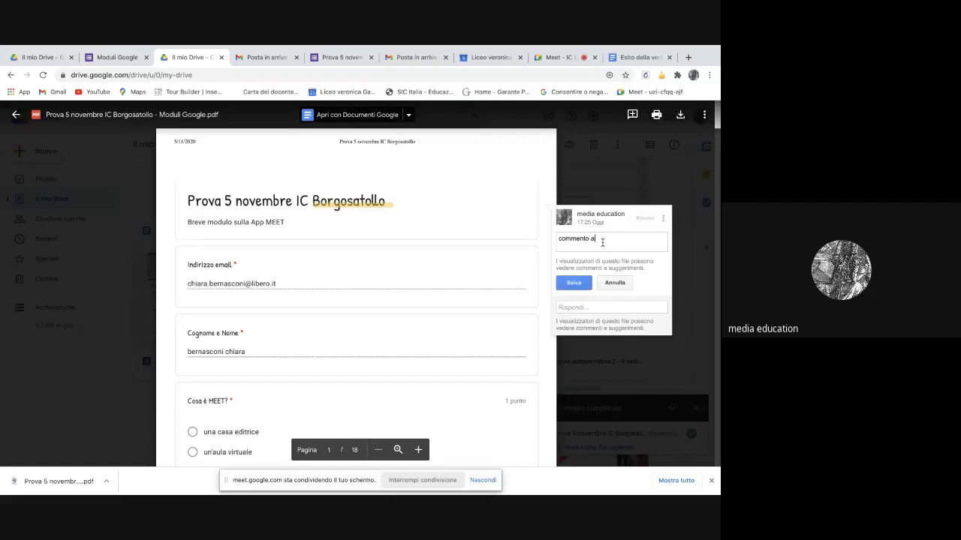
type(" Borgosatollo")
key("BackSpace")
left_click(609, 262)
key("BackSpace")
key("BackSpace")
key("BackSpace")
key("BackSpace")
key("BackSpace")
key("BackSpace")
key("BackSpace")
key("BackSpace")
key("BackSpace")
key("BackSpace")
key("BackSpace")
key("BackSpace")
key("BackSpace")
key("BackSpace")
key("BackSpace")
key("BackSpace")
key("BackSpace")
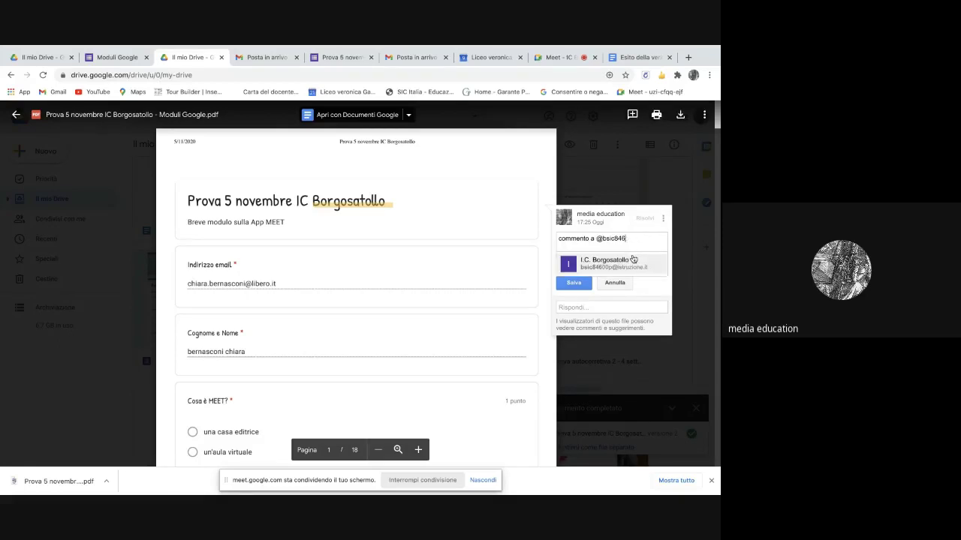
key("BackSpace")
key("BackSpace")
key("BackSpace")
key("BackSpace")
key("BackSpace")
key("BackSpace")
key("BackSpace")
key("BackSpace")
key("BackSpace")
key("BackSpace")
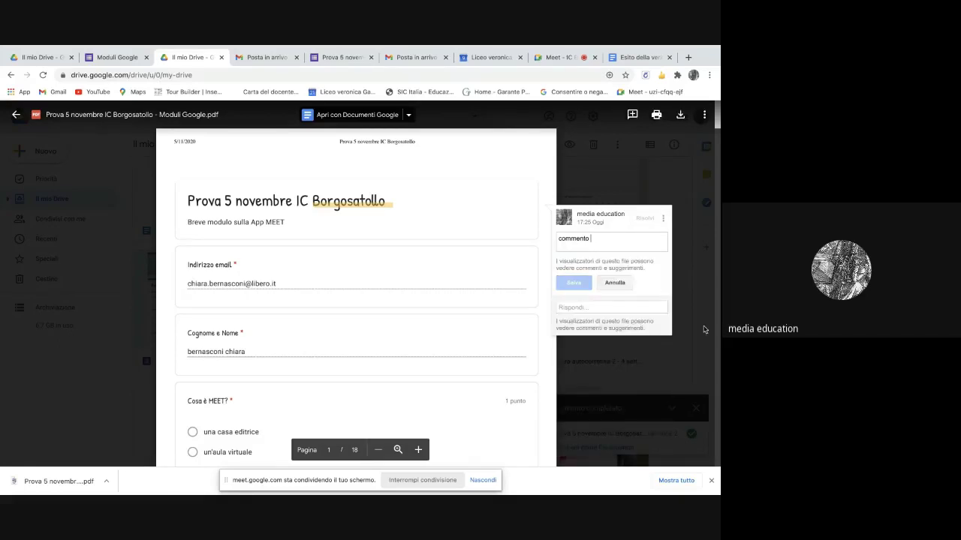
left_click(615, 282)
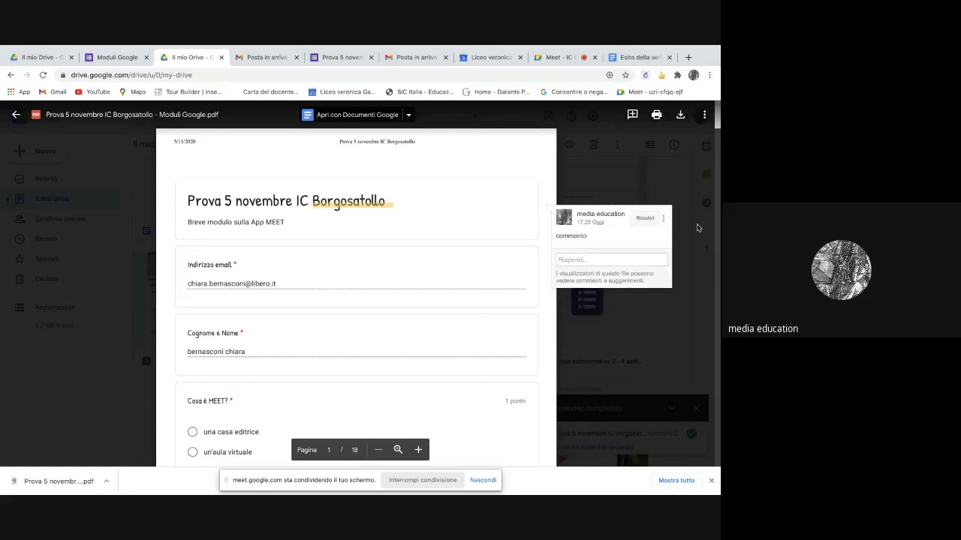
left_click(646, 218)
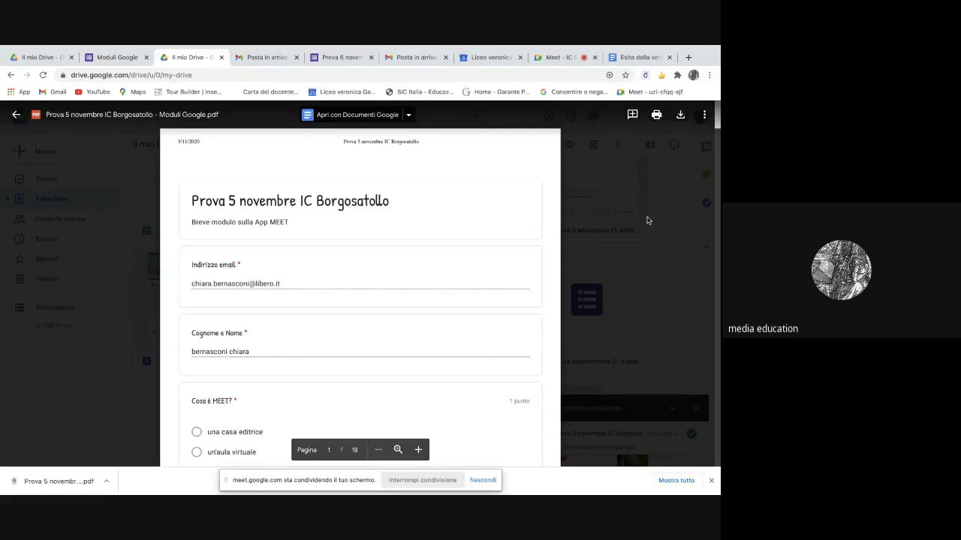
- From the Google Forms tab, go to Google Slides (Presentazioni) and start a Vuoto blank presentation
left_click(118, 60)
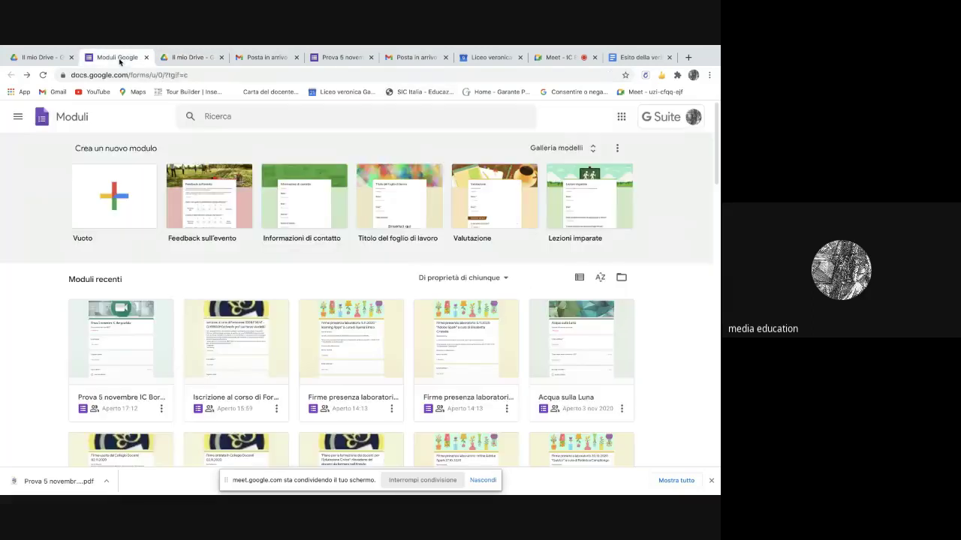
left_click(17, 117)
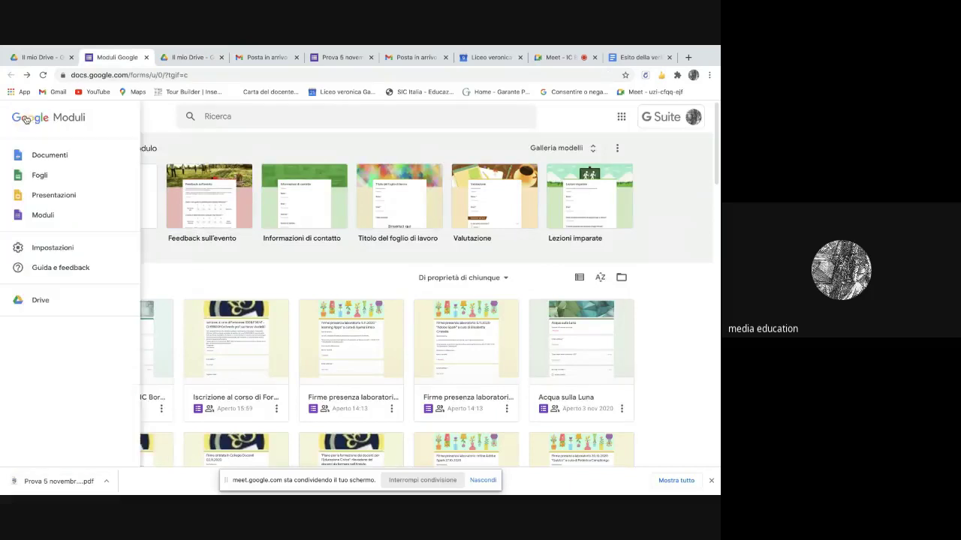
left_click(57, 195)
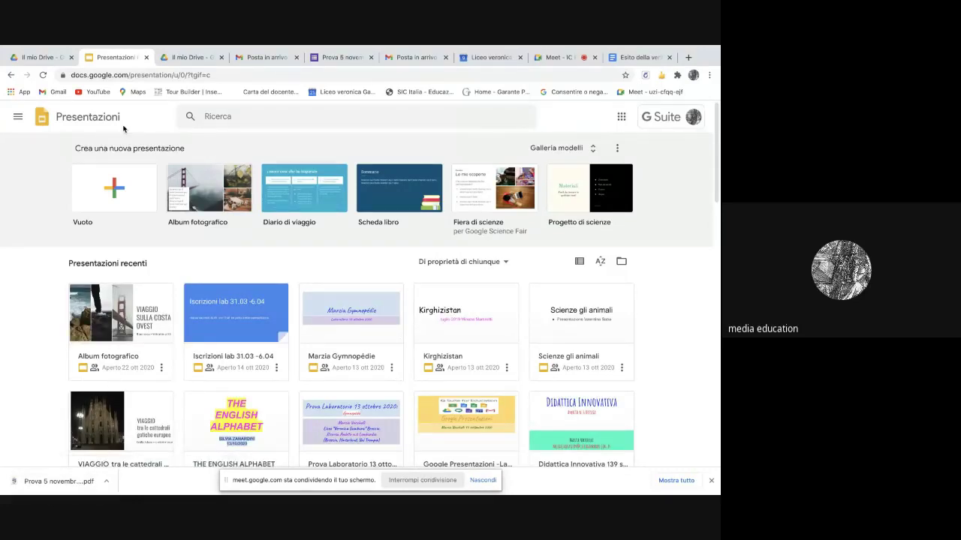
left_click(116, 199)
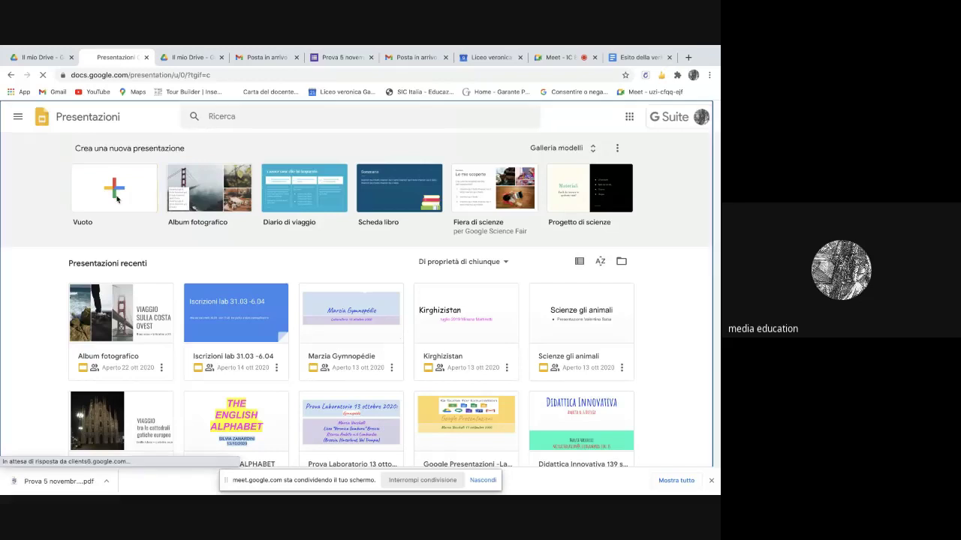